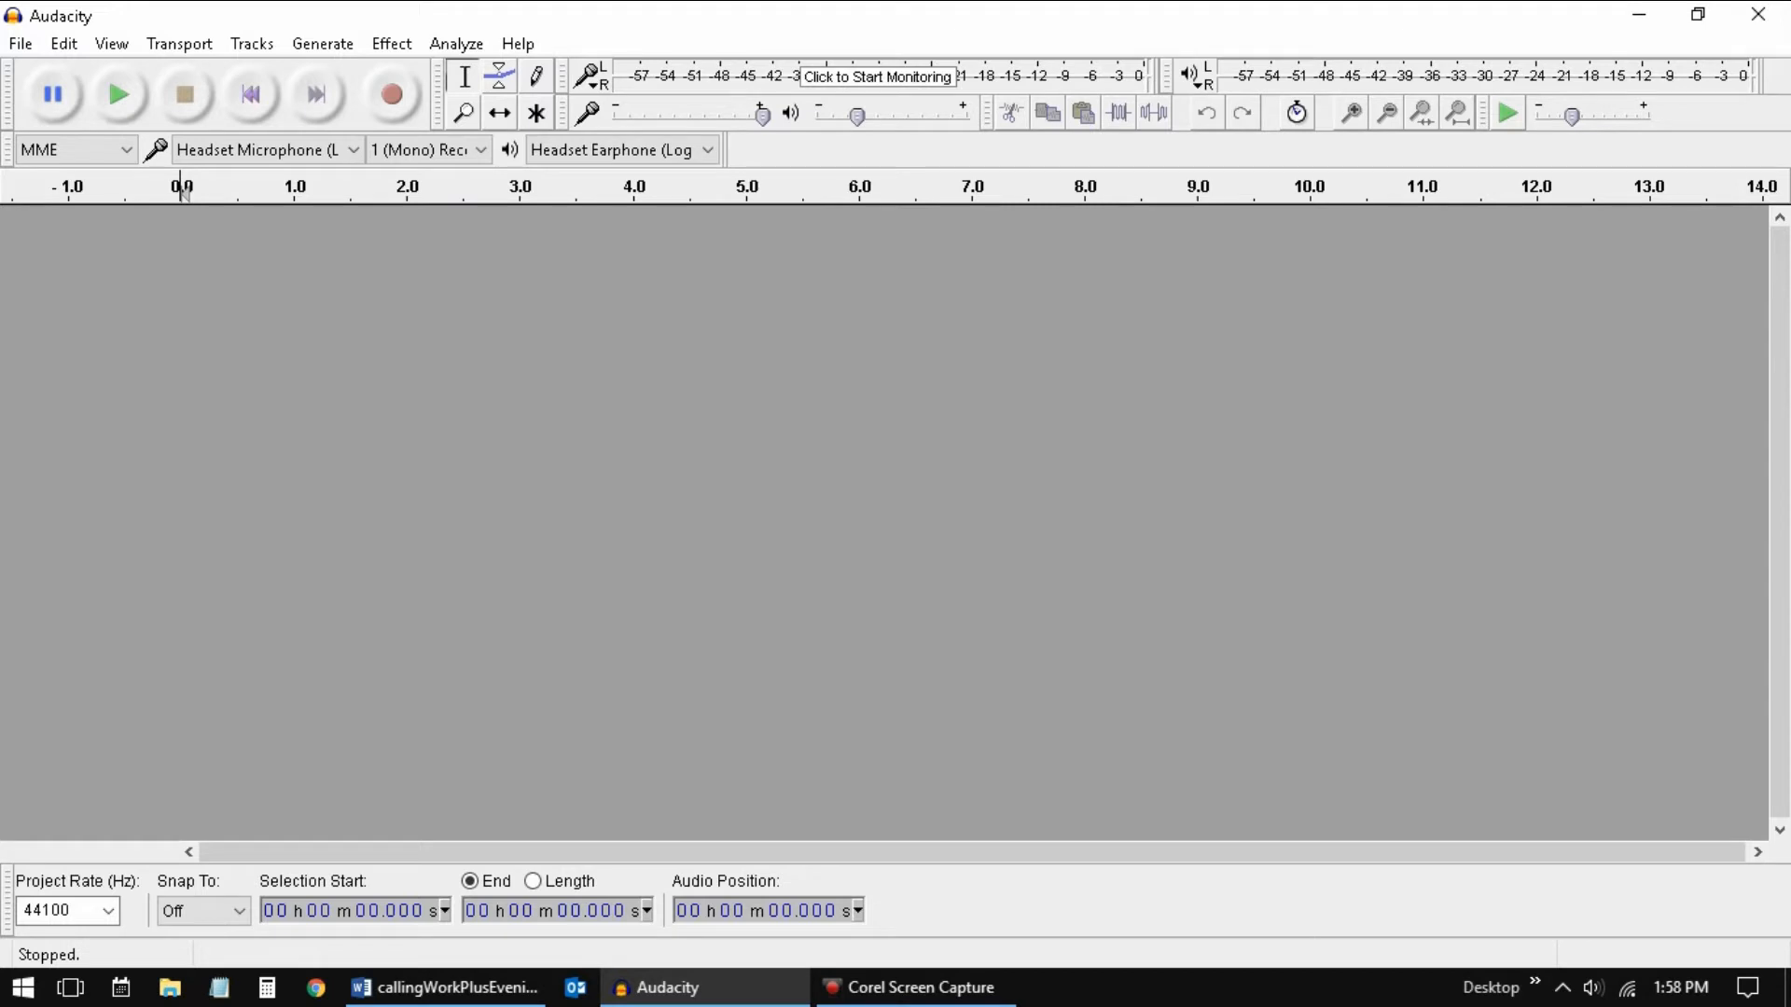
Switch to the callingWorkPlusEveningSample.docx script in Word, read through Ben's highlighted lines, and minimize the document.
click(445, 987)
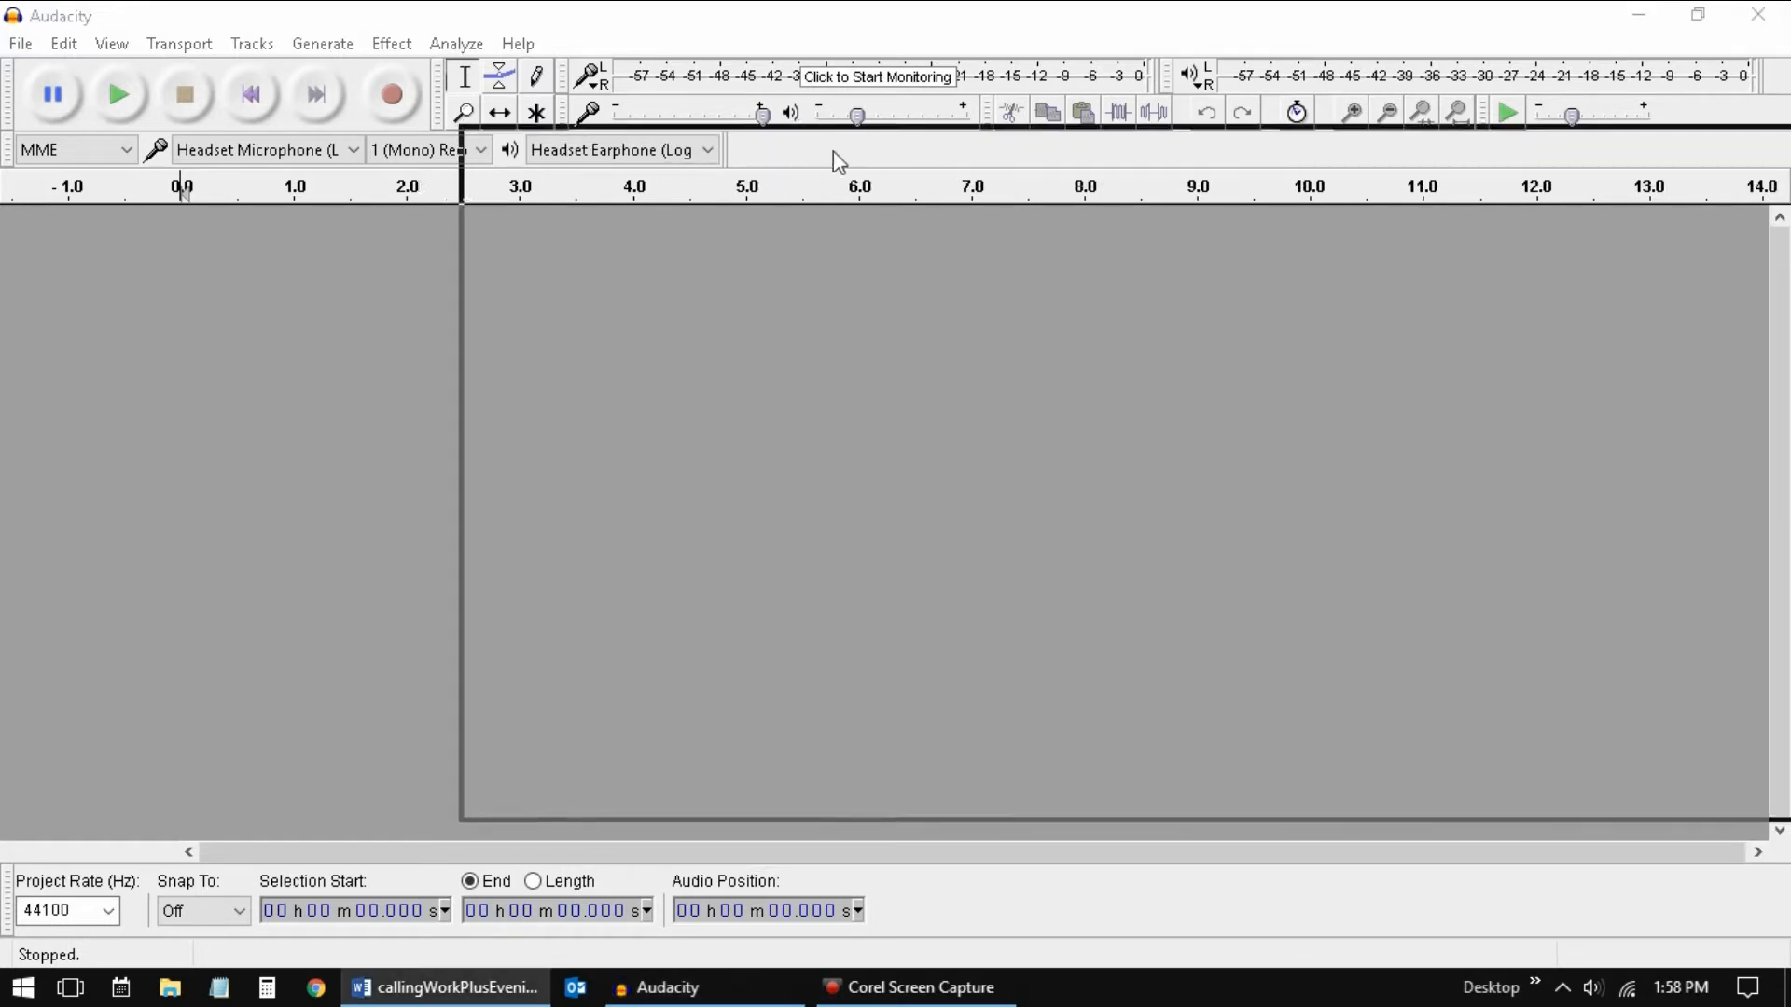
scroll(1045, 494, down, 1)
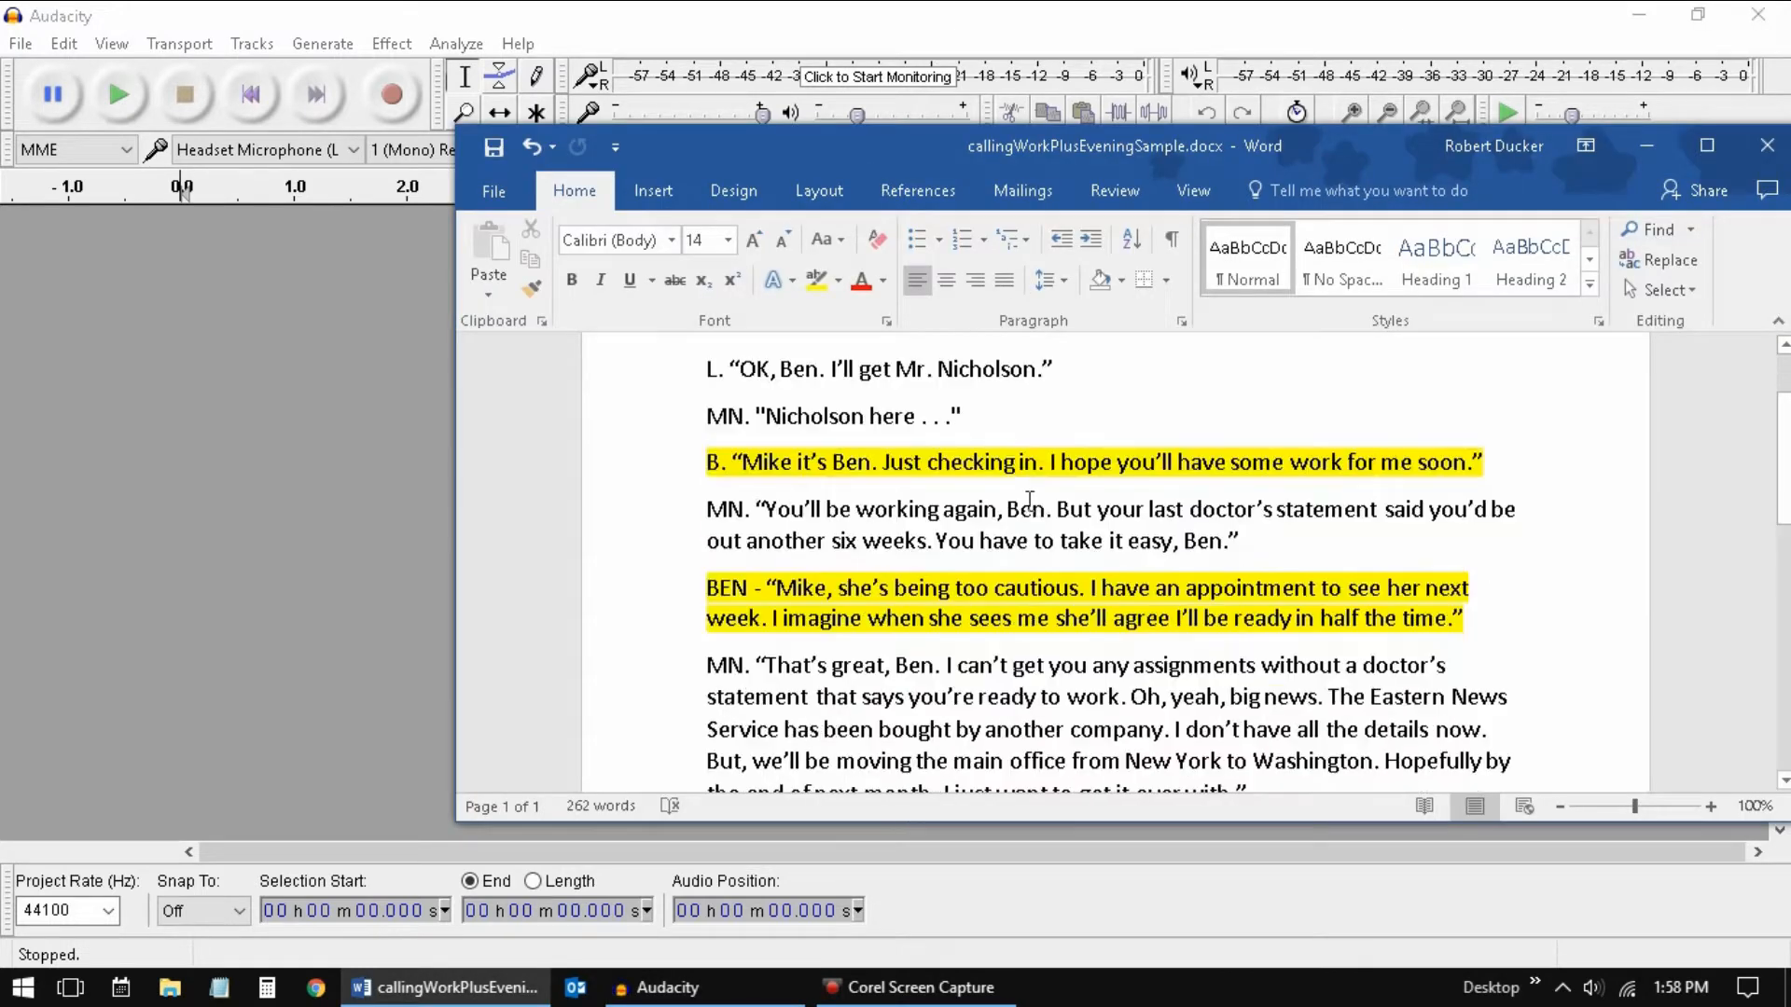
scroll(1027, 501, down, 3)
scroll(1028, 502, down, 3)
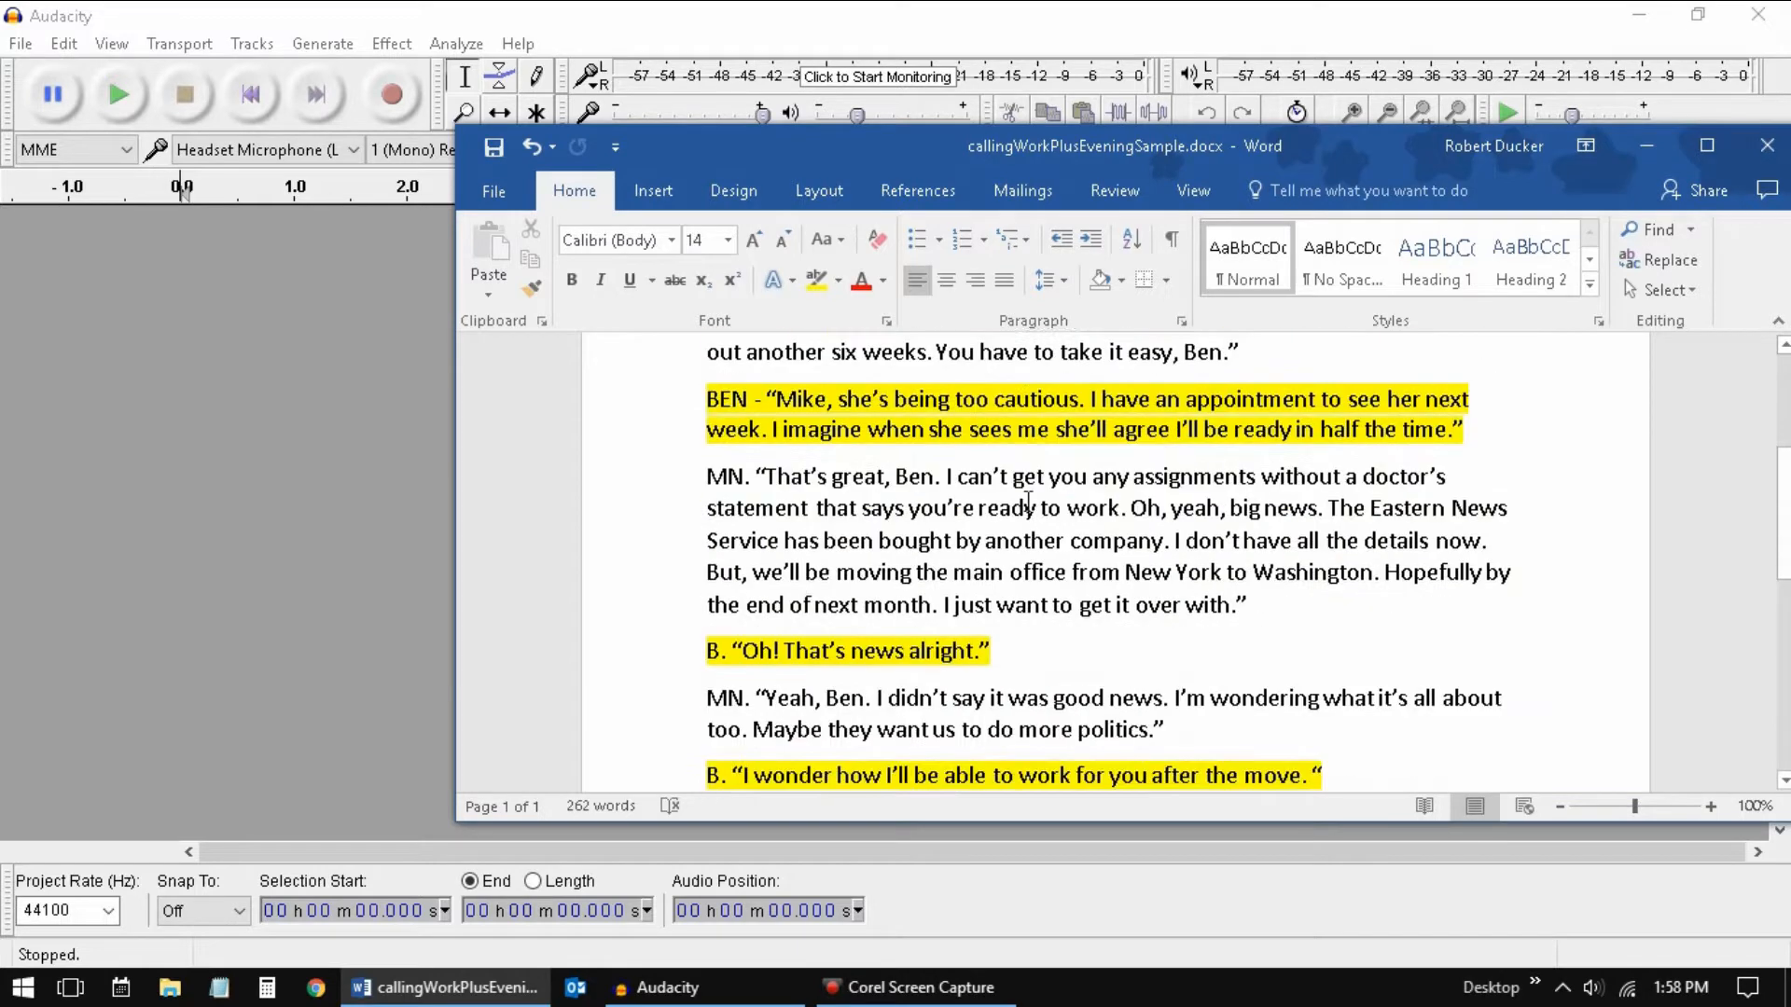
scroll(1029, 502, up, 5)
scroll(1029, 503, up, 1)
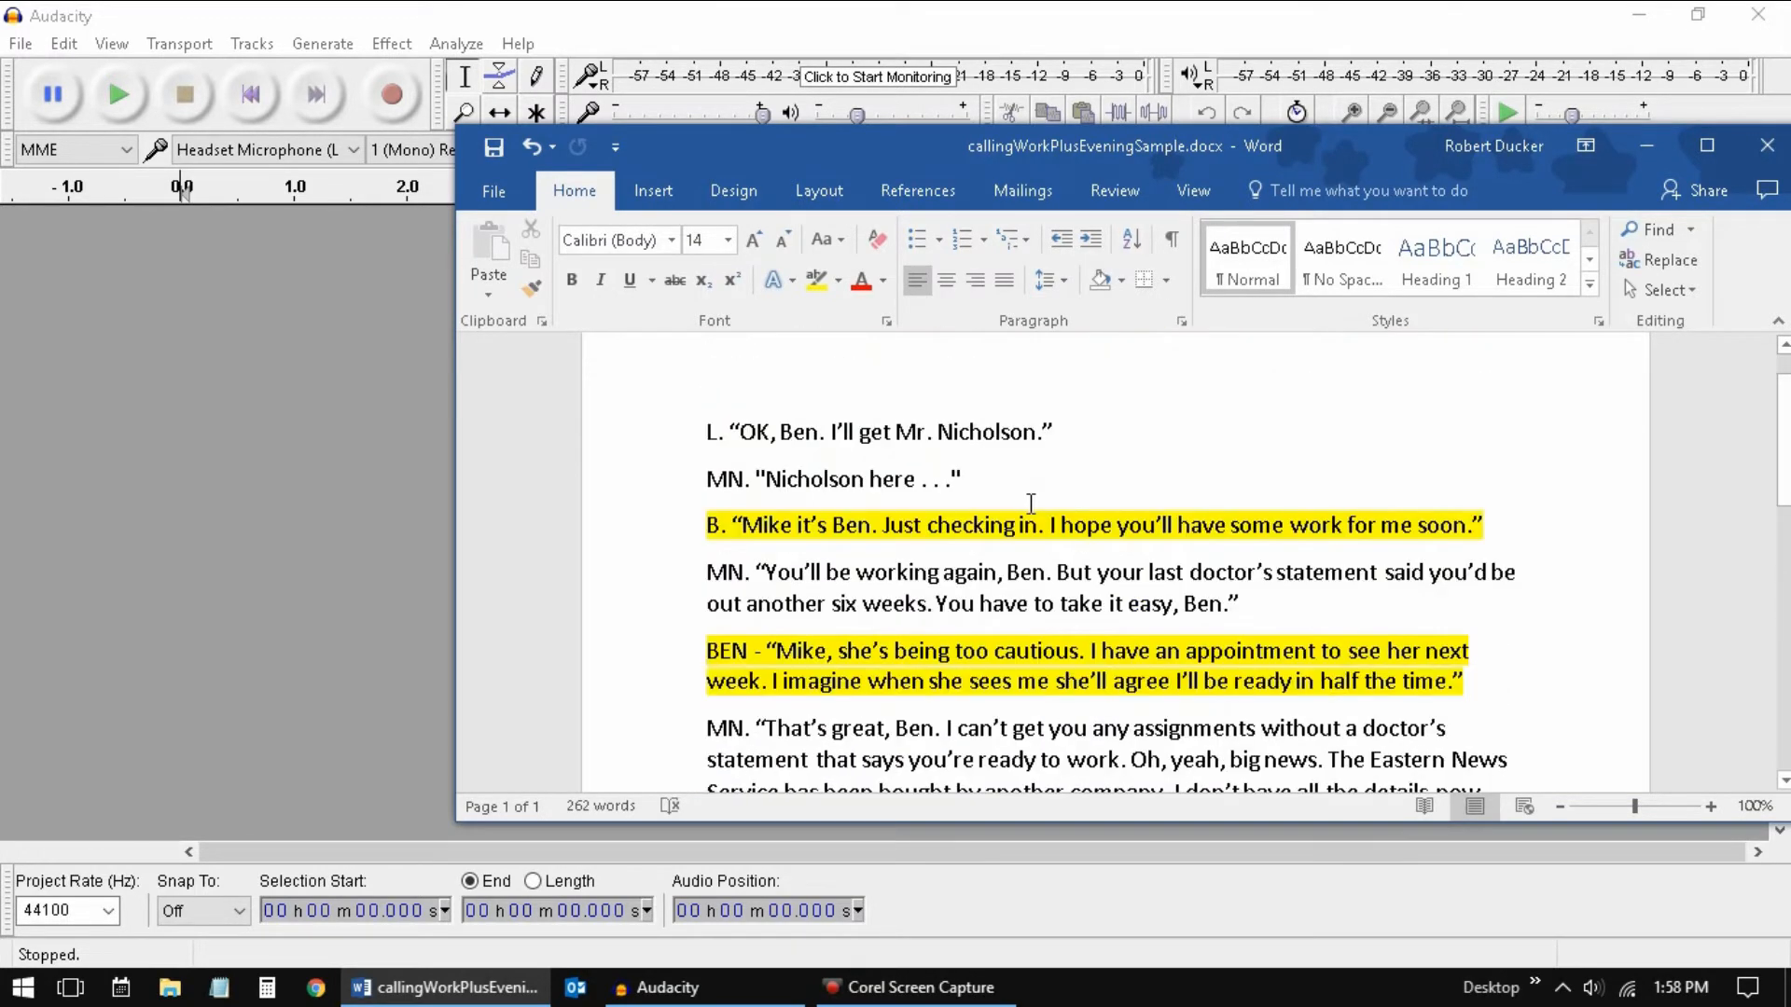
scroll(1022, 560, down, 2)
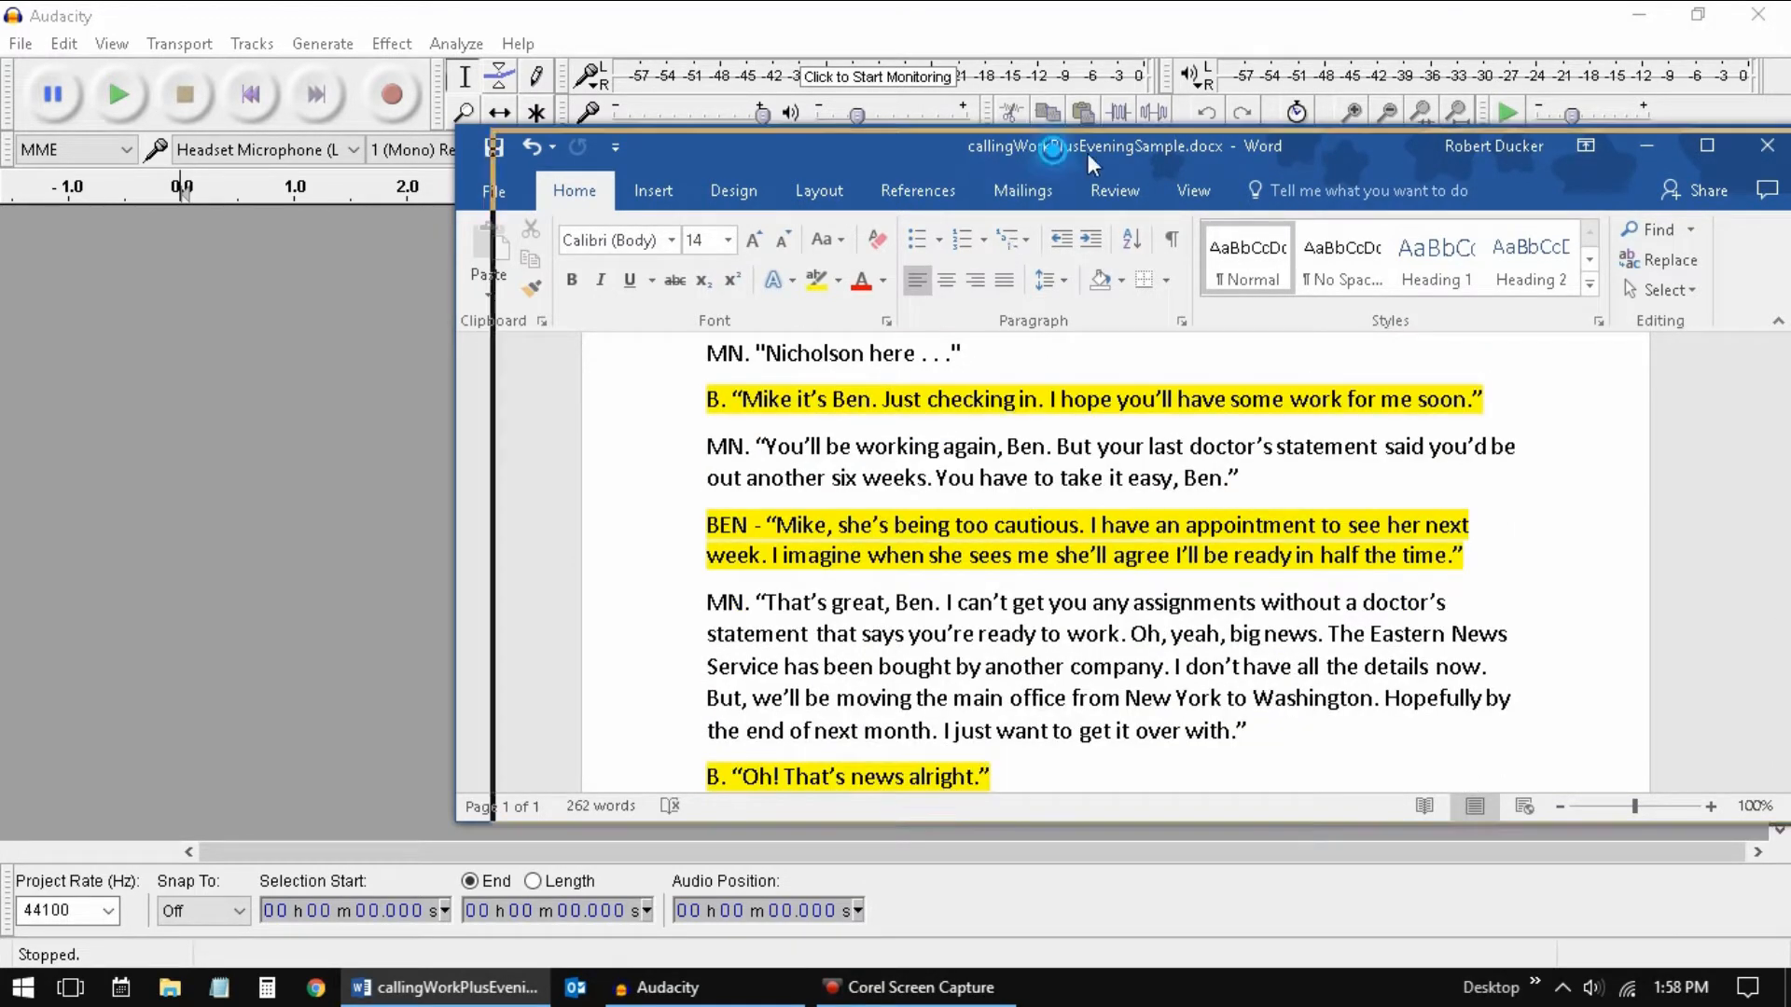
click(1646, 146)
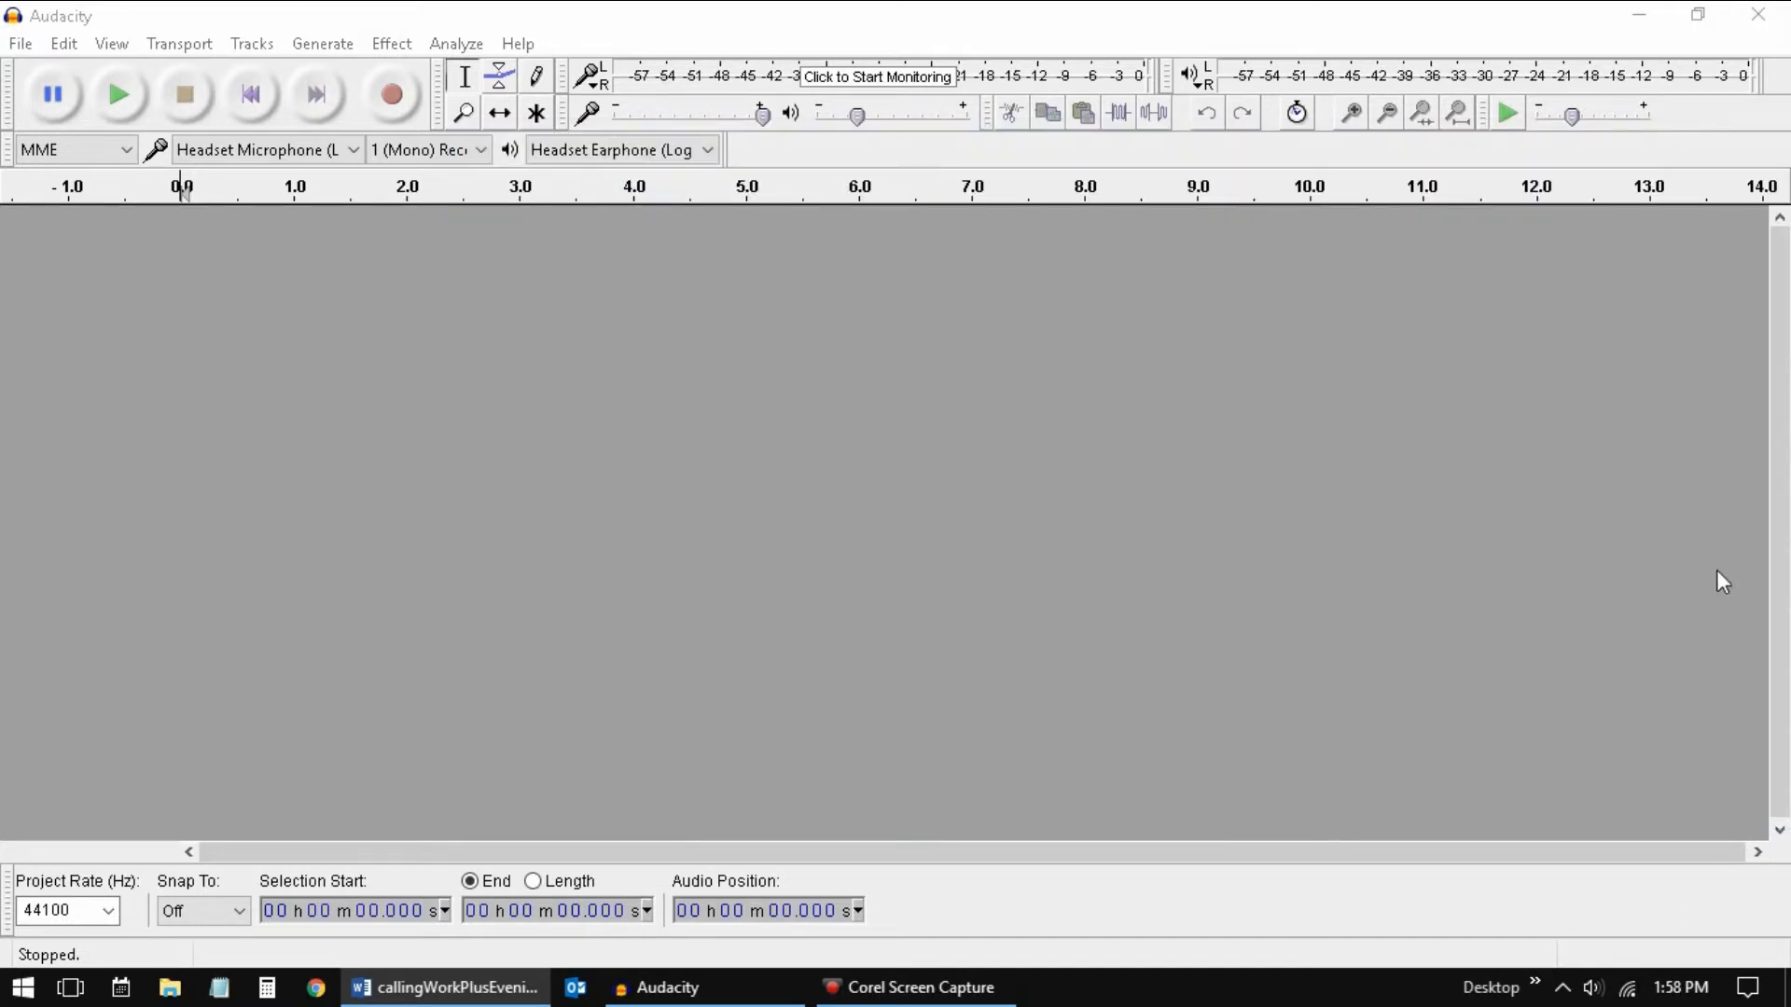
Record Ben's four lines one after another in Audacity, each as its own mono audio track.
click(405, 96)
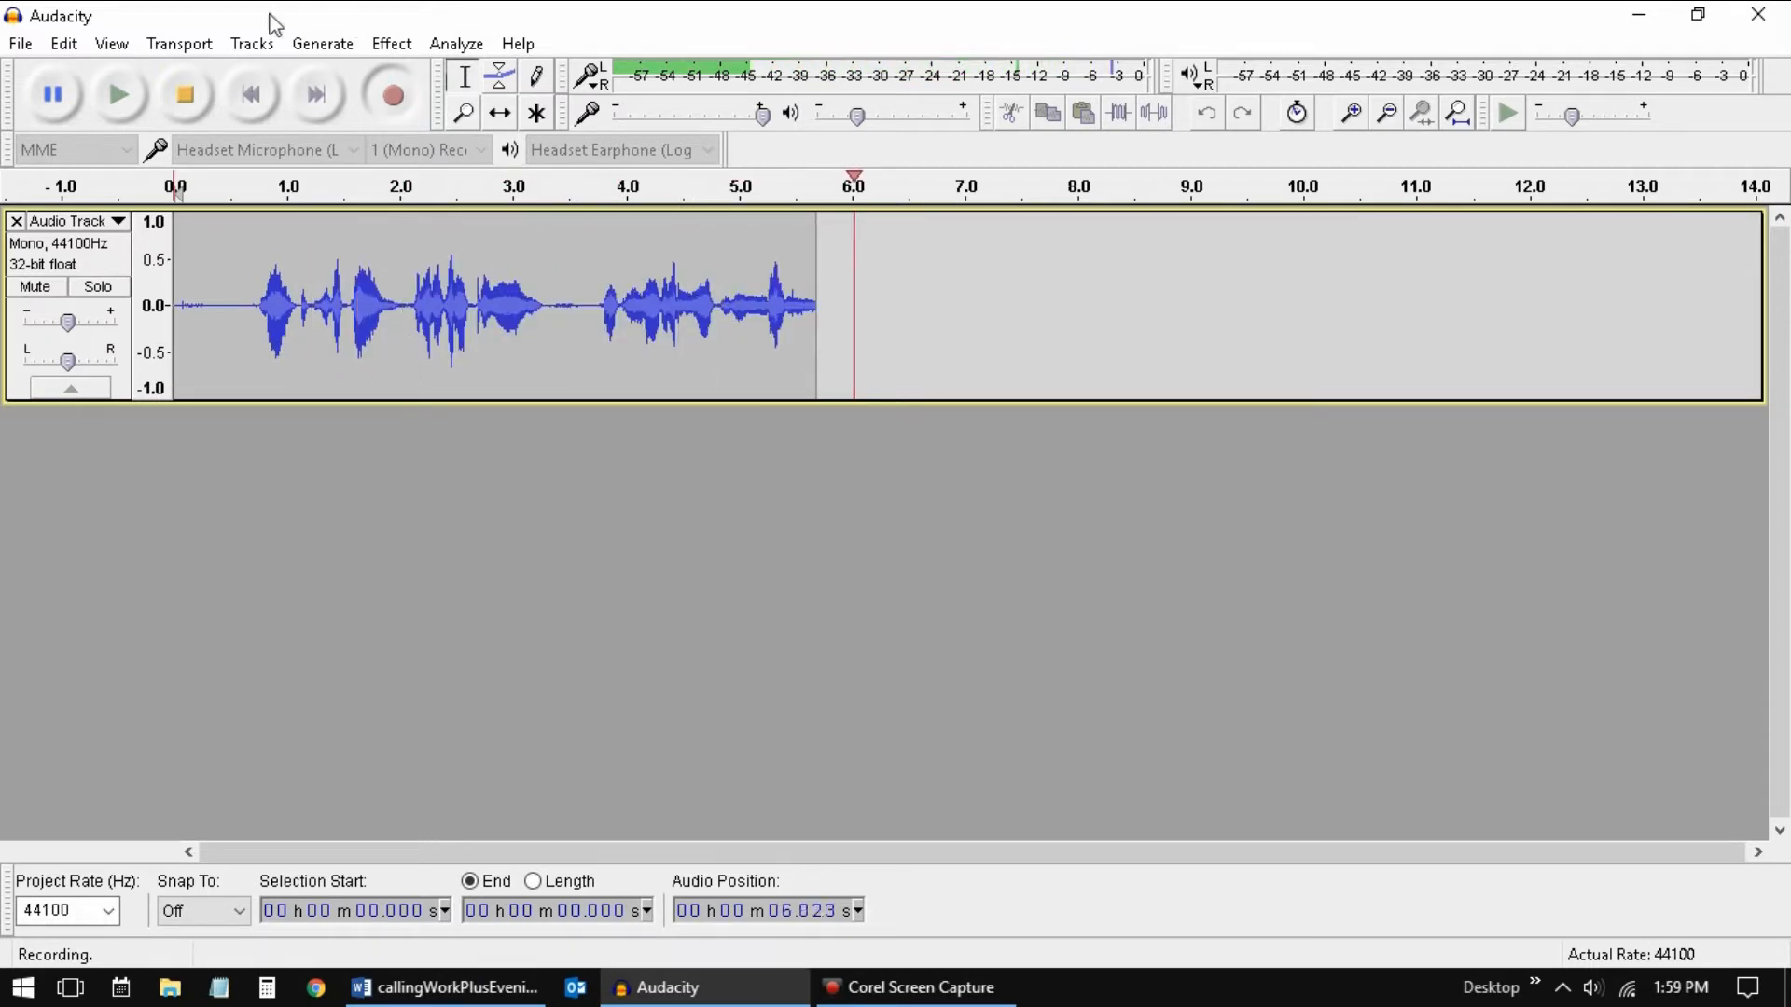
click(192, 95)
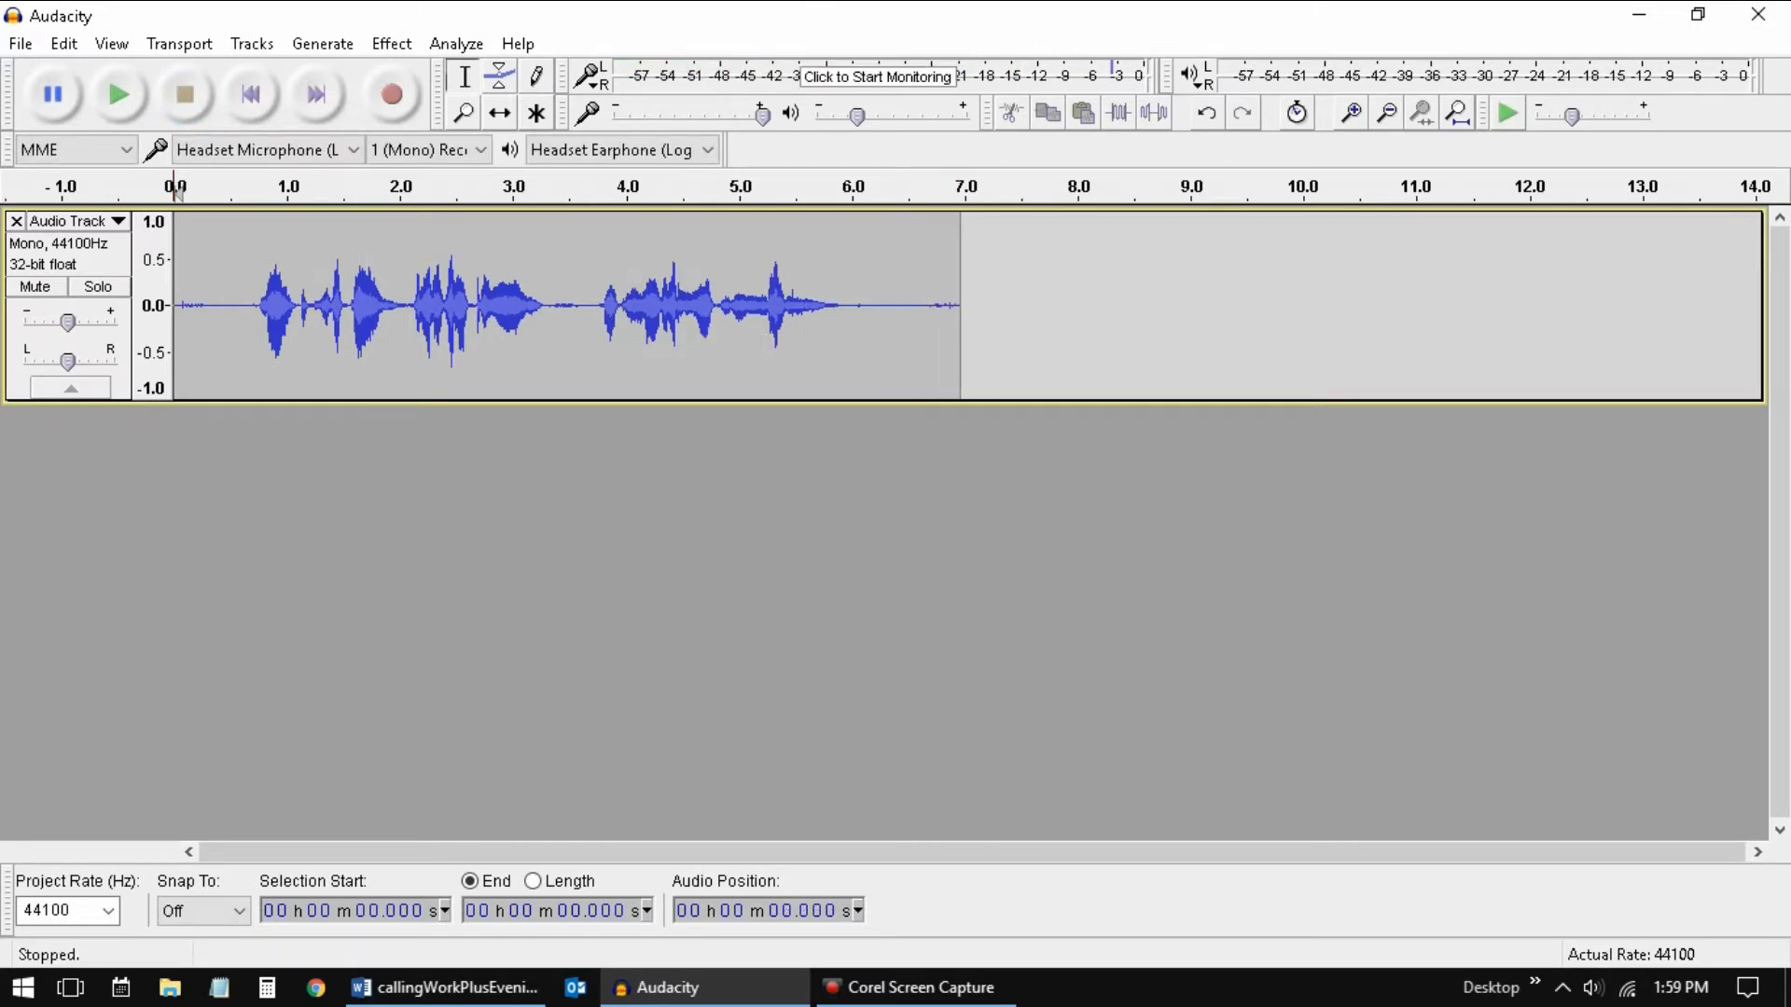
click(392, 95)
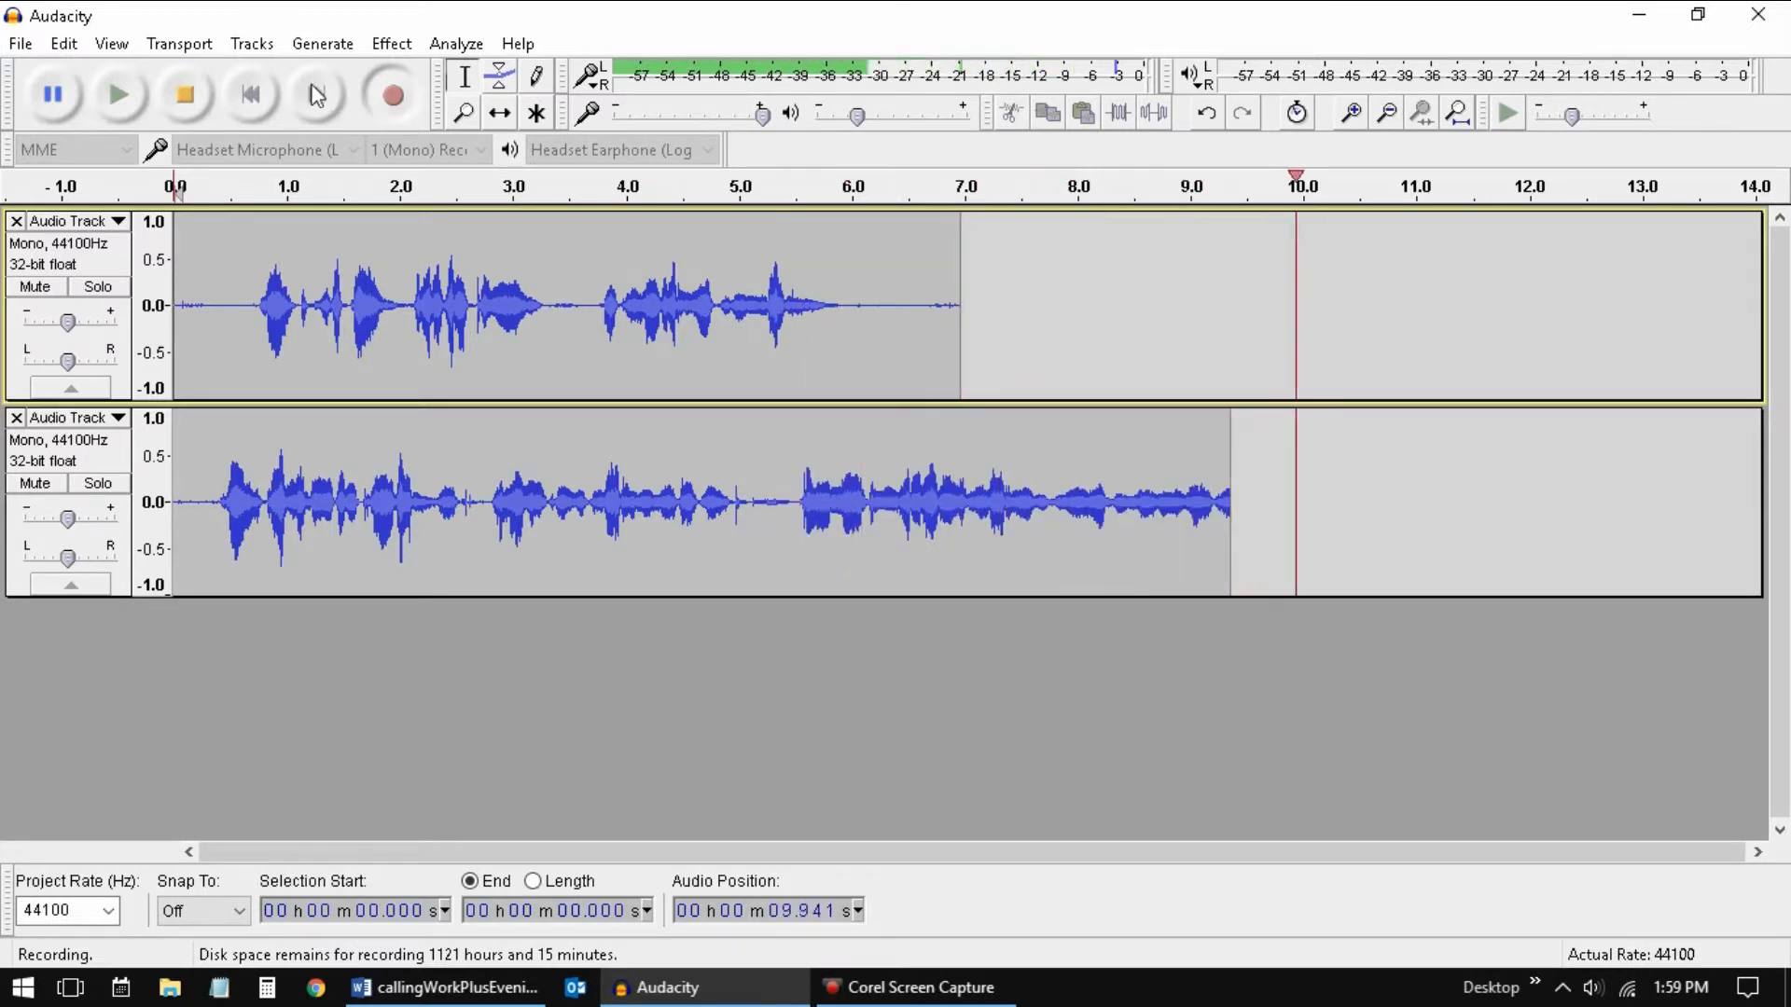
click(185, 94)
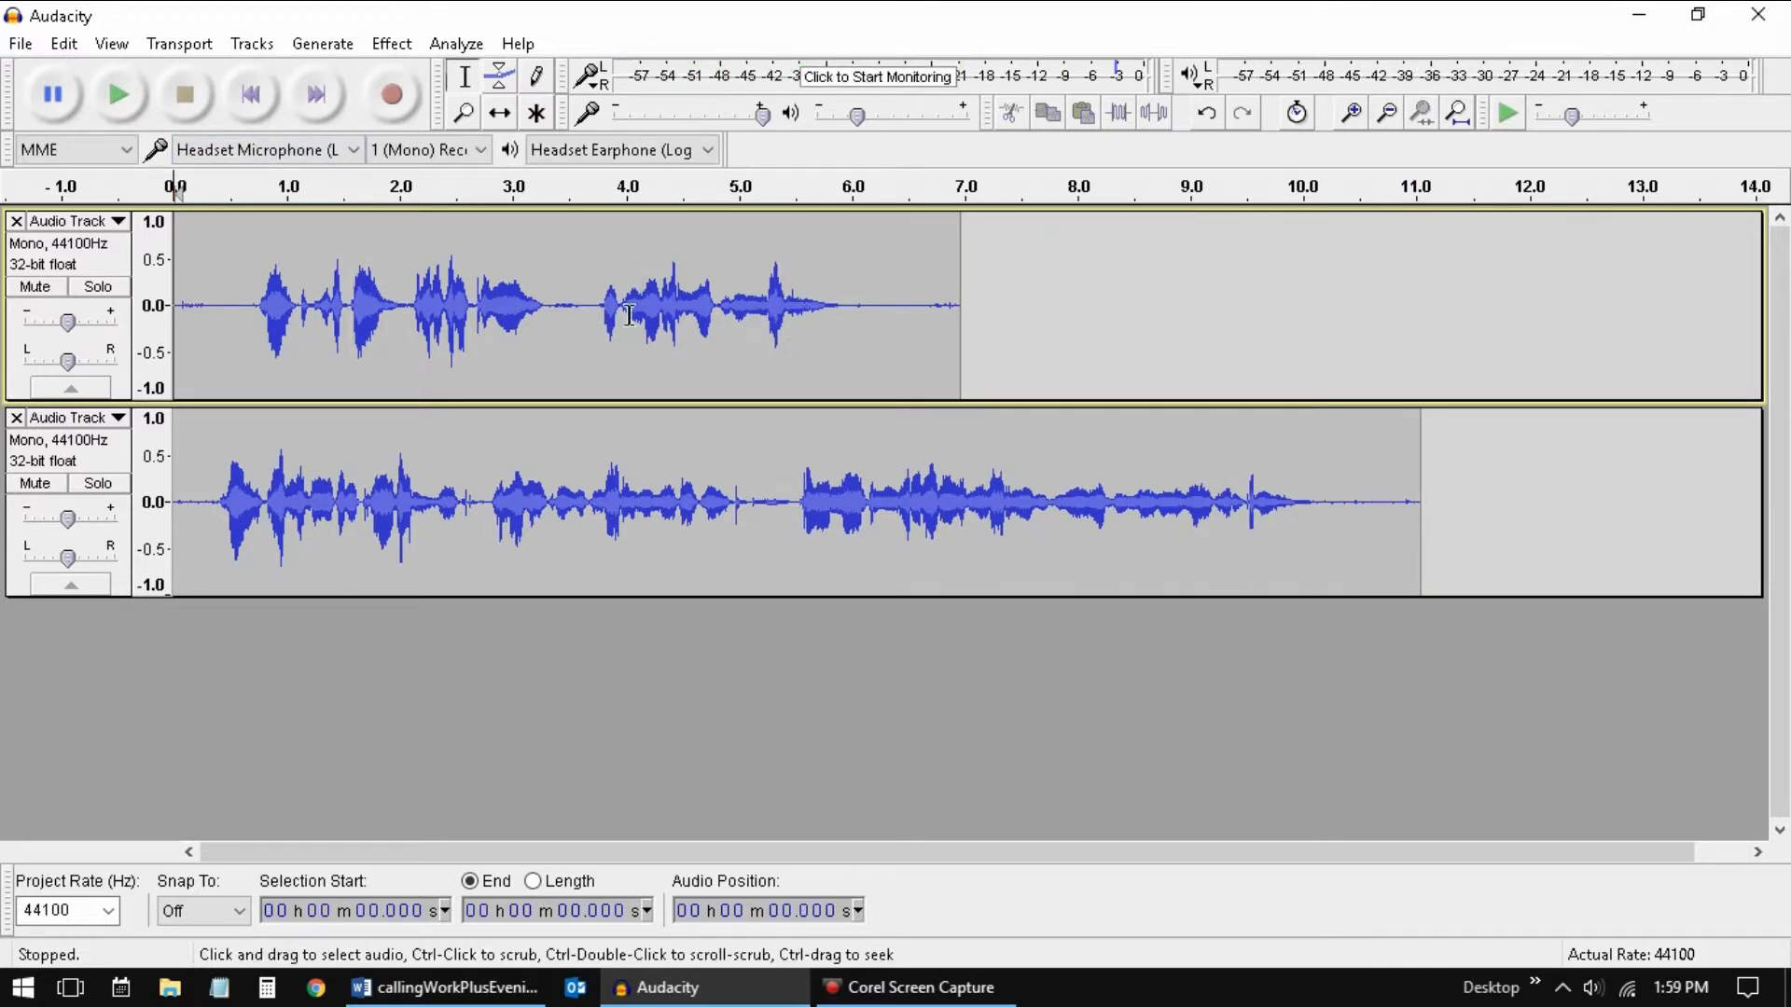
click(394, 95)
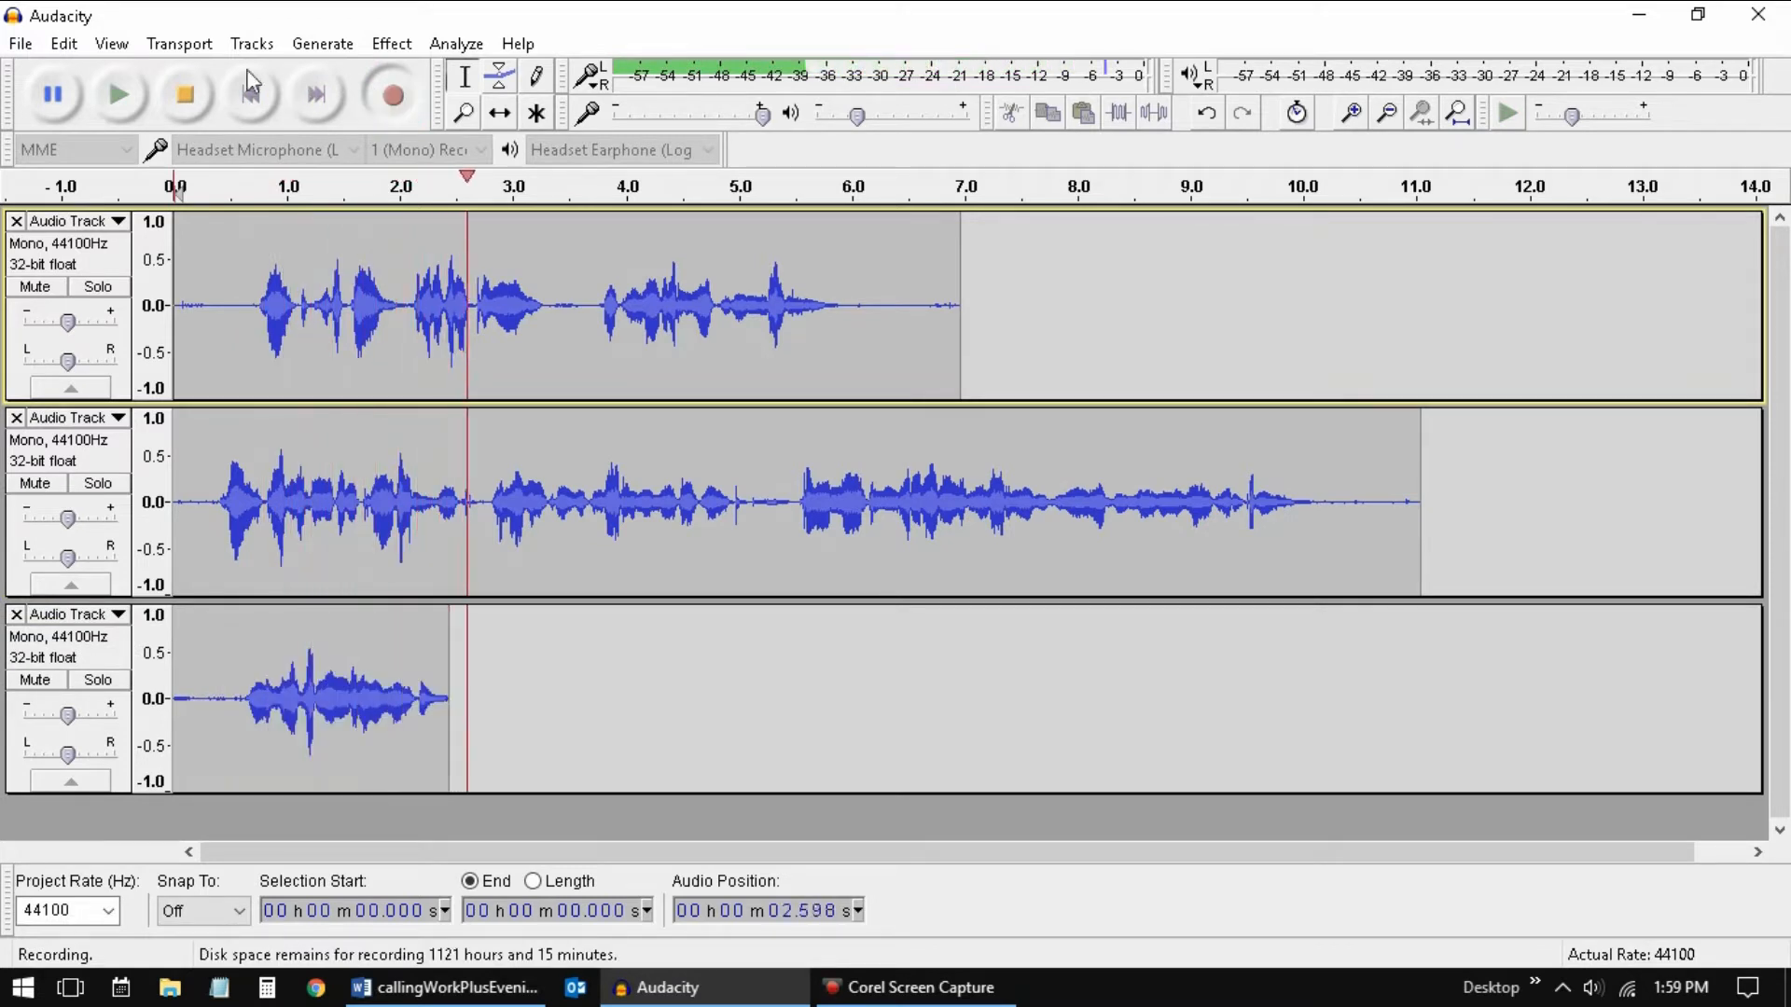
click(187, 95)
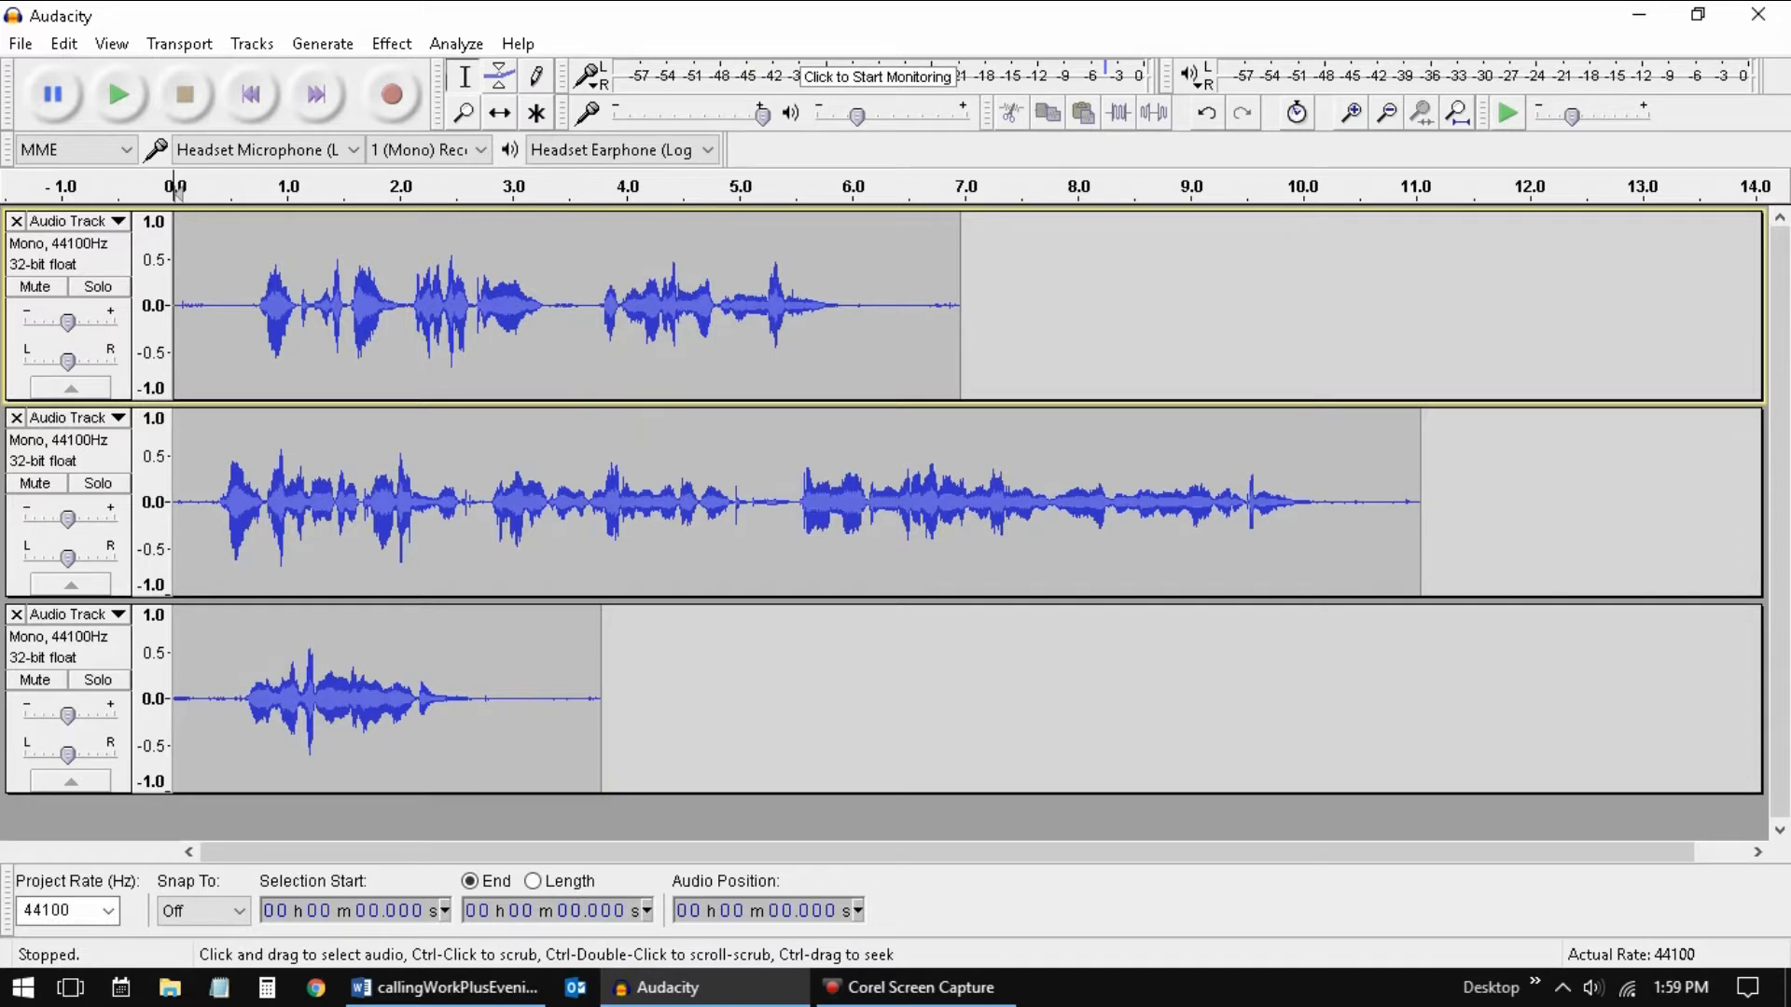
click(393, 94)
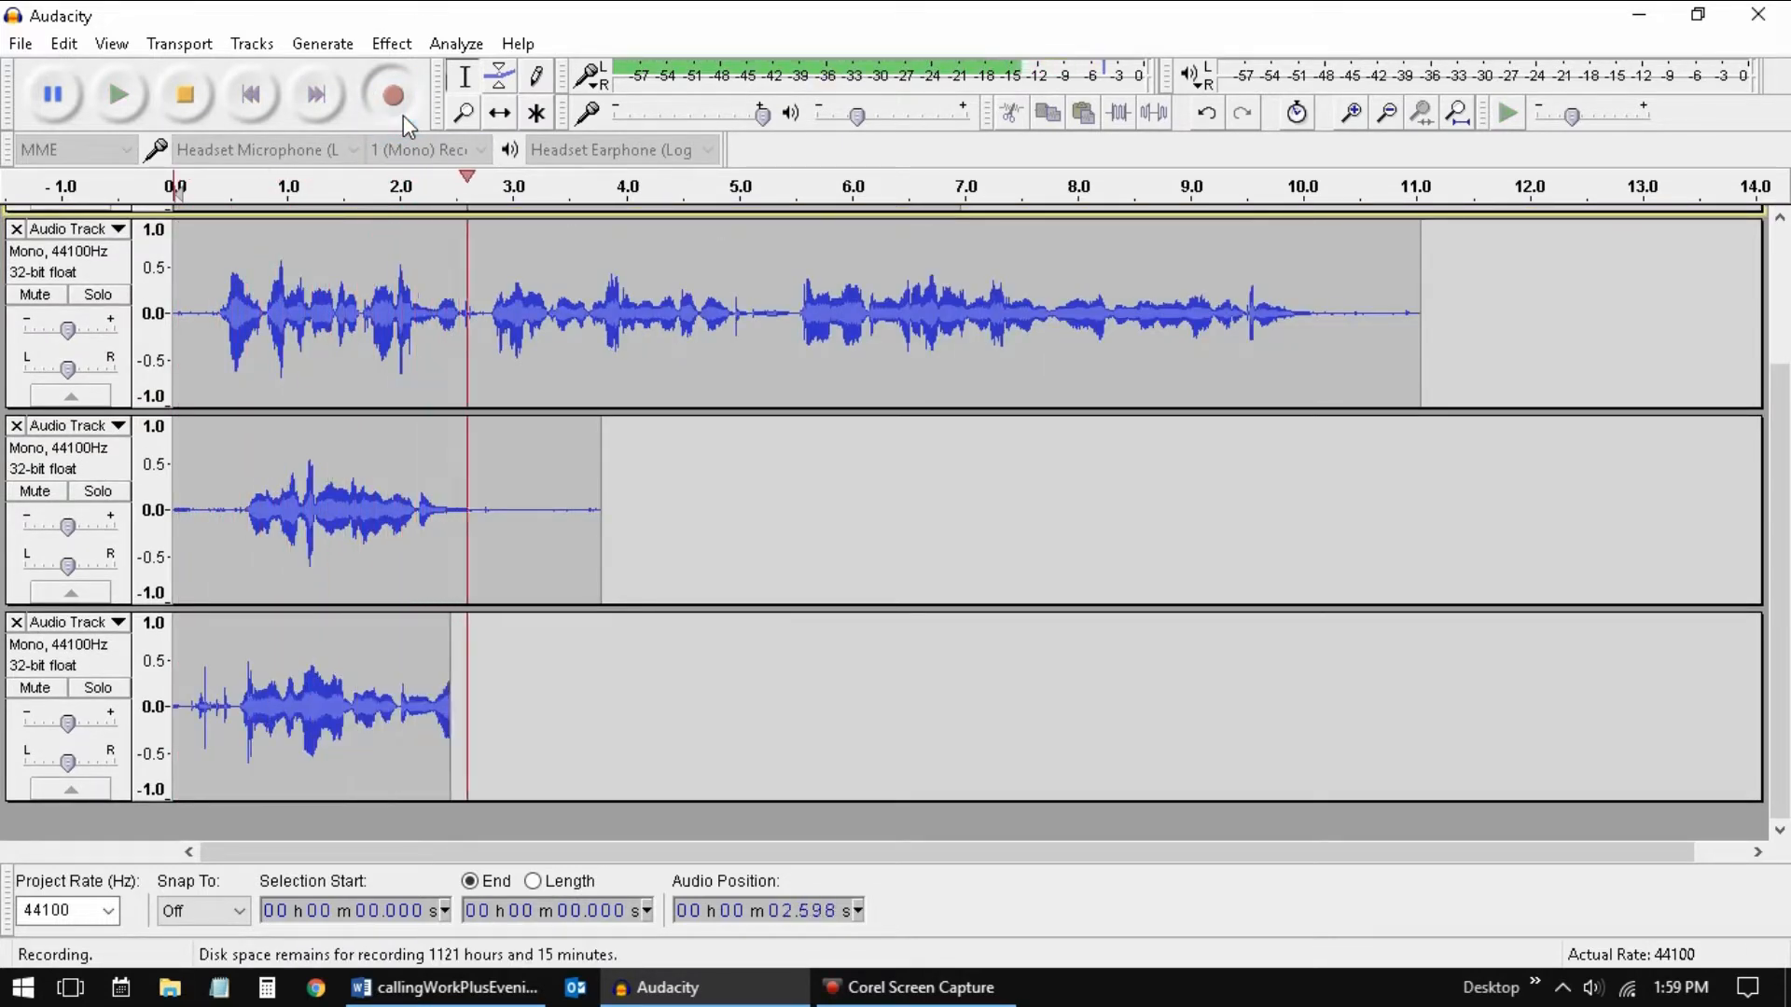
click(186, 94)
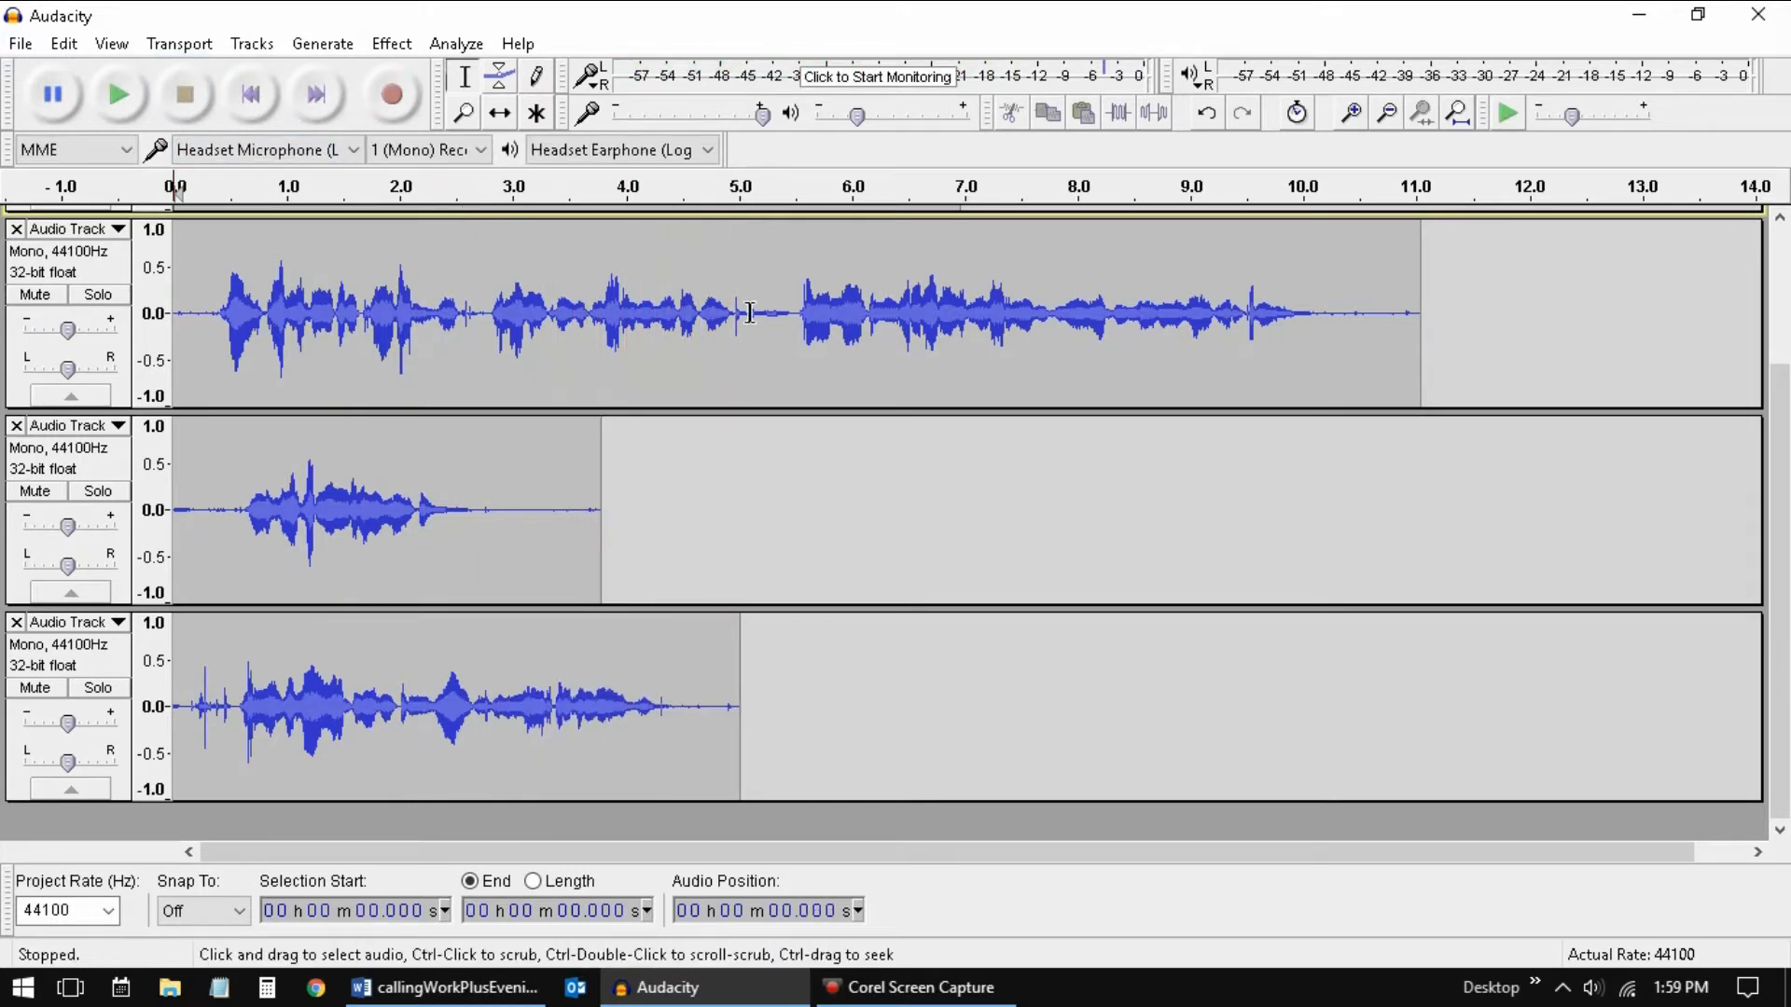
Save the recording project as bensPart in the ExperimentalVideos folder.
click(23, 47)
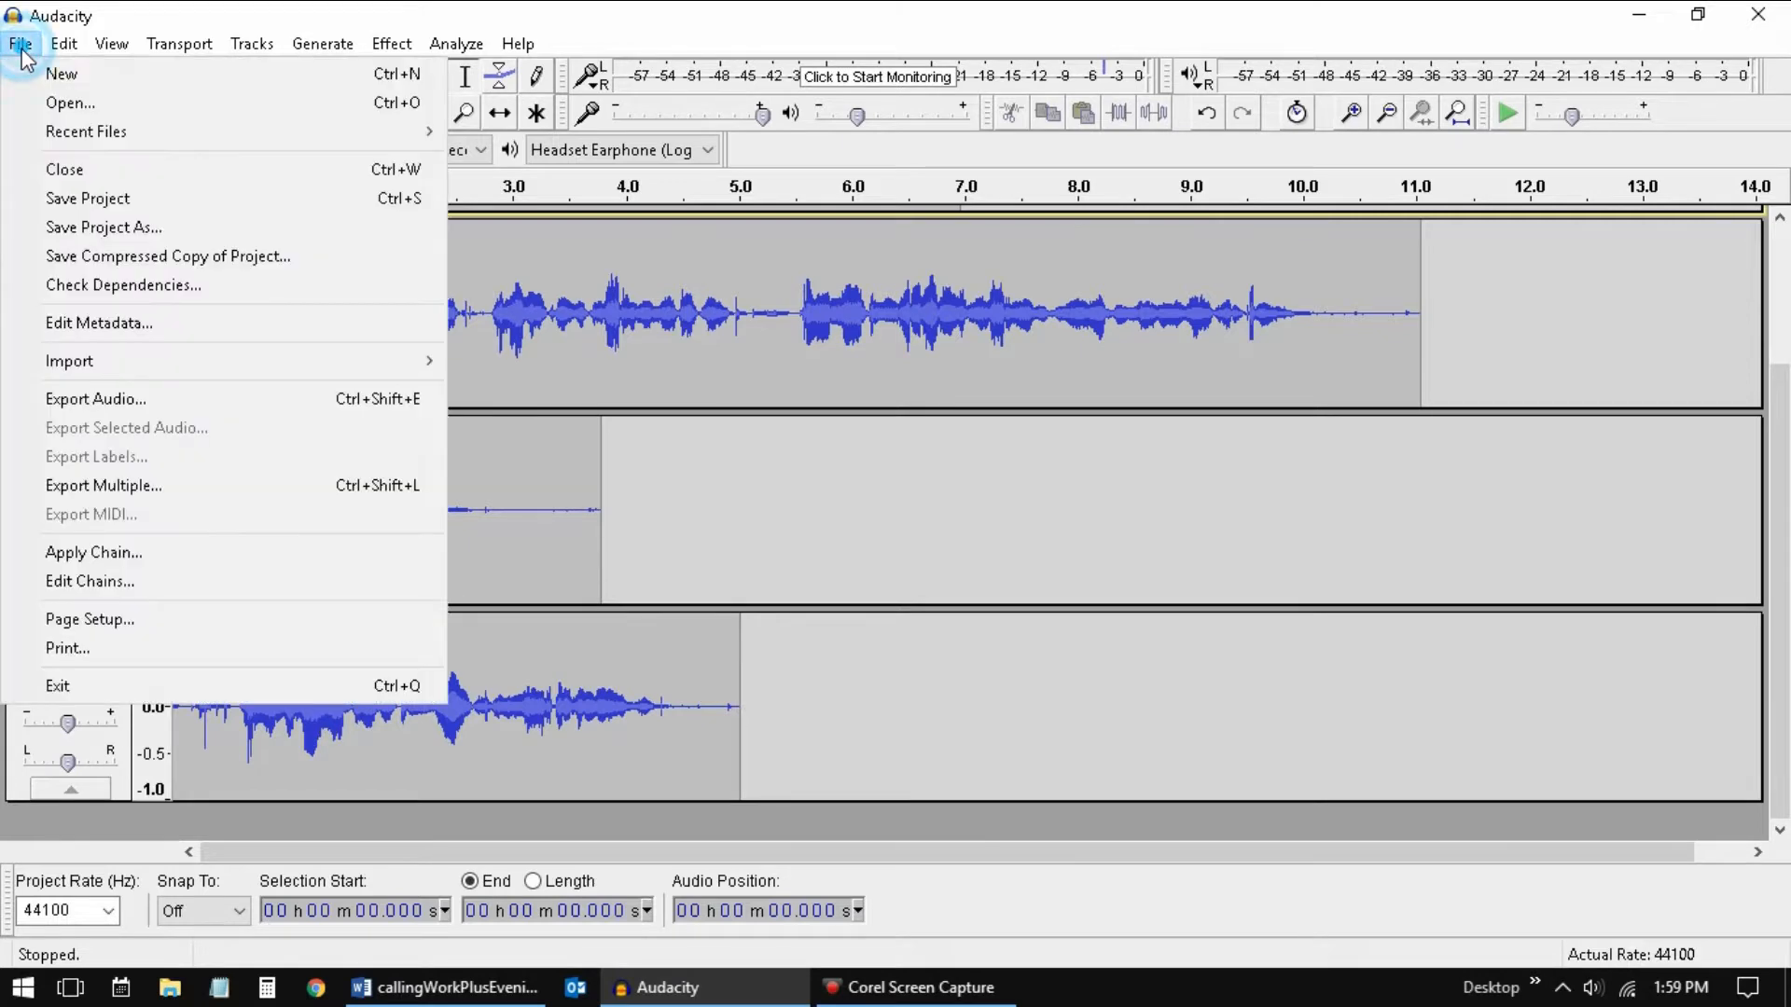
click(78, 198)
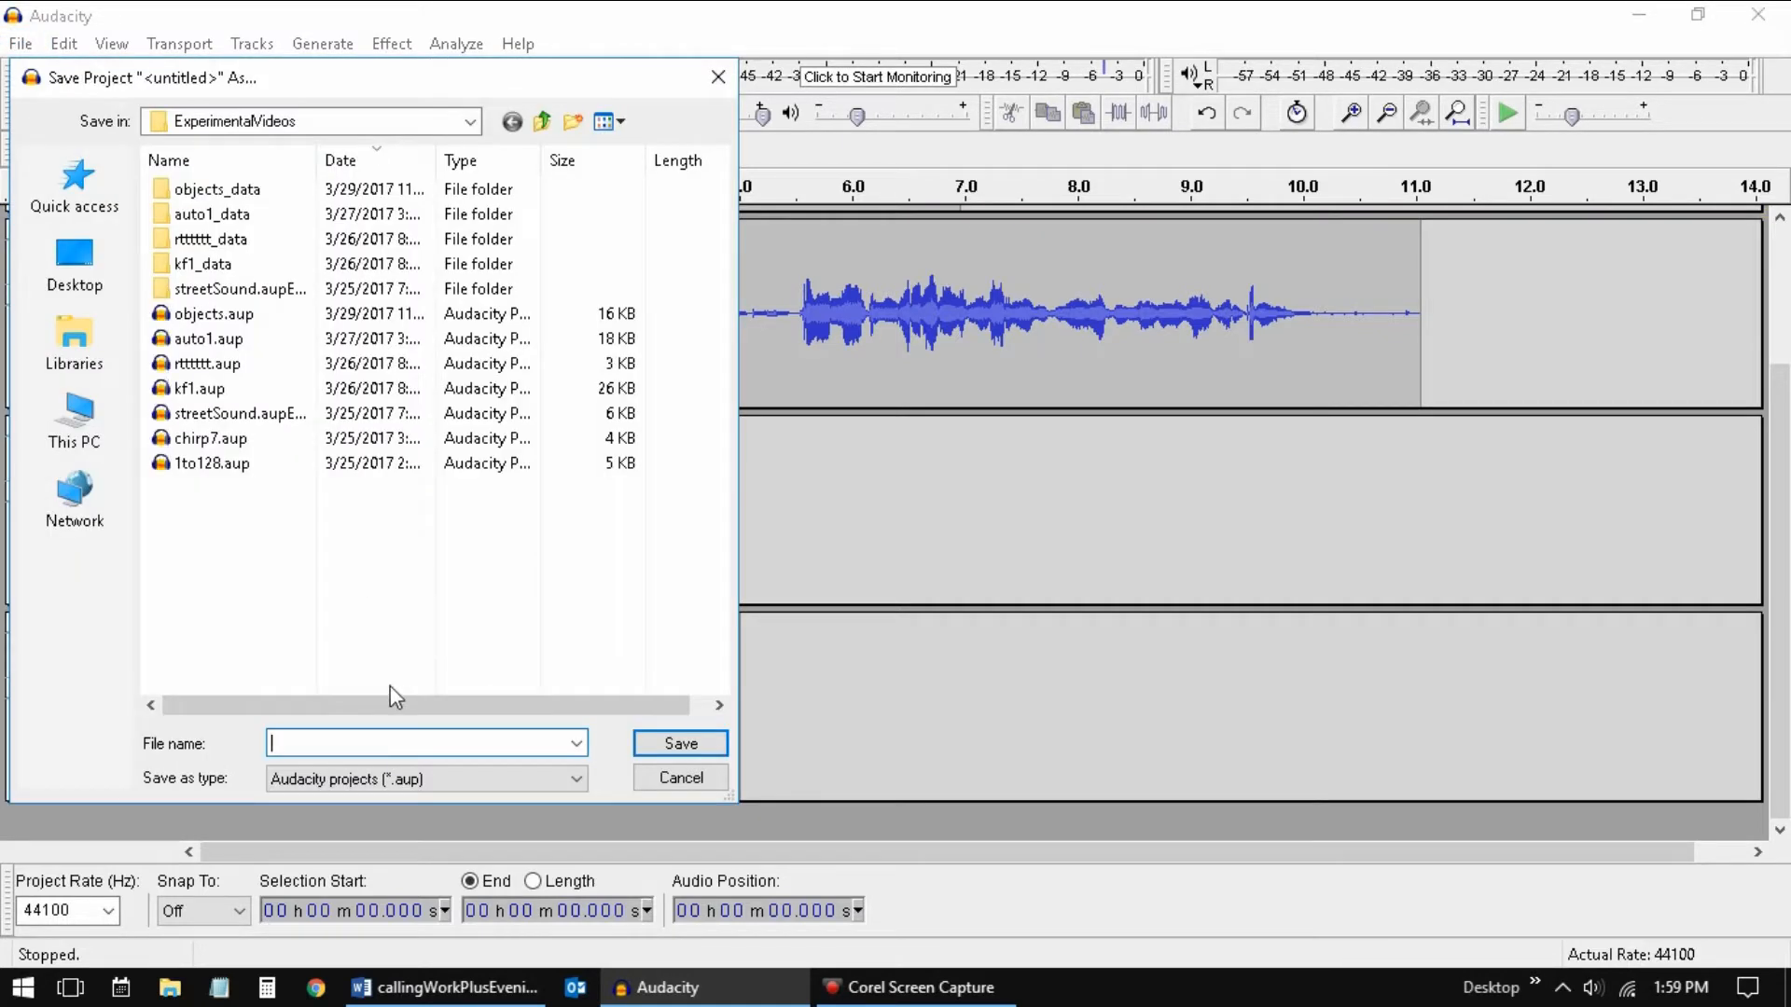
text(bensPart)
click(662, 742)
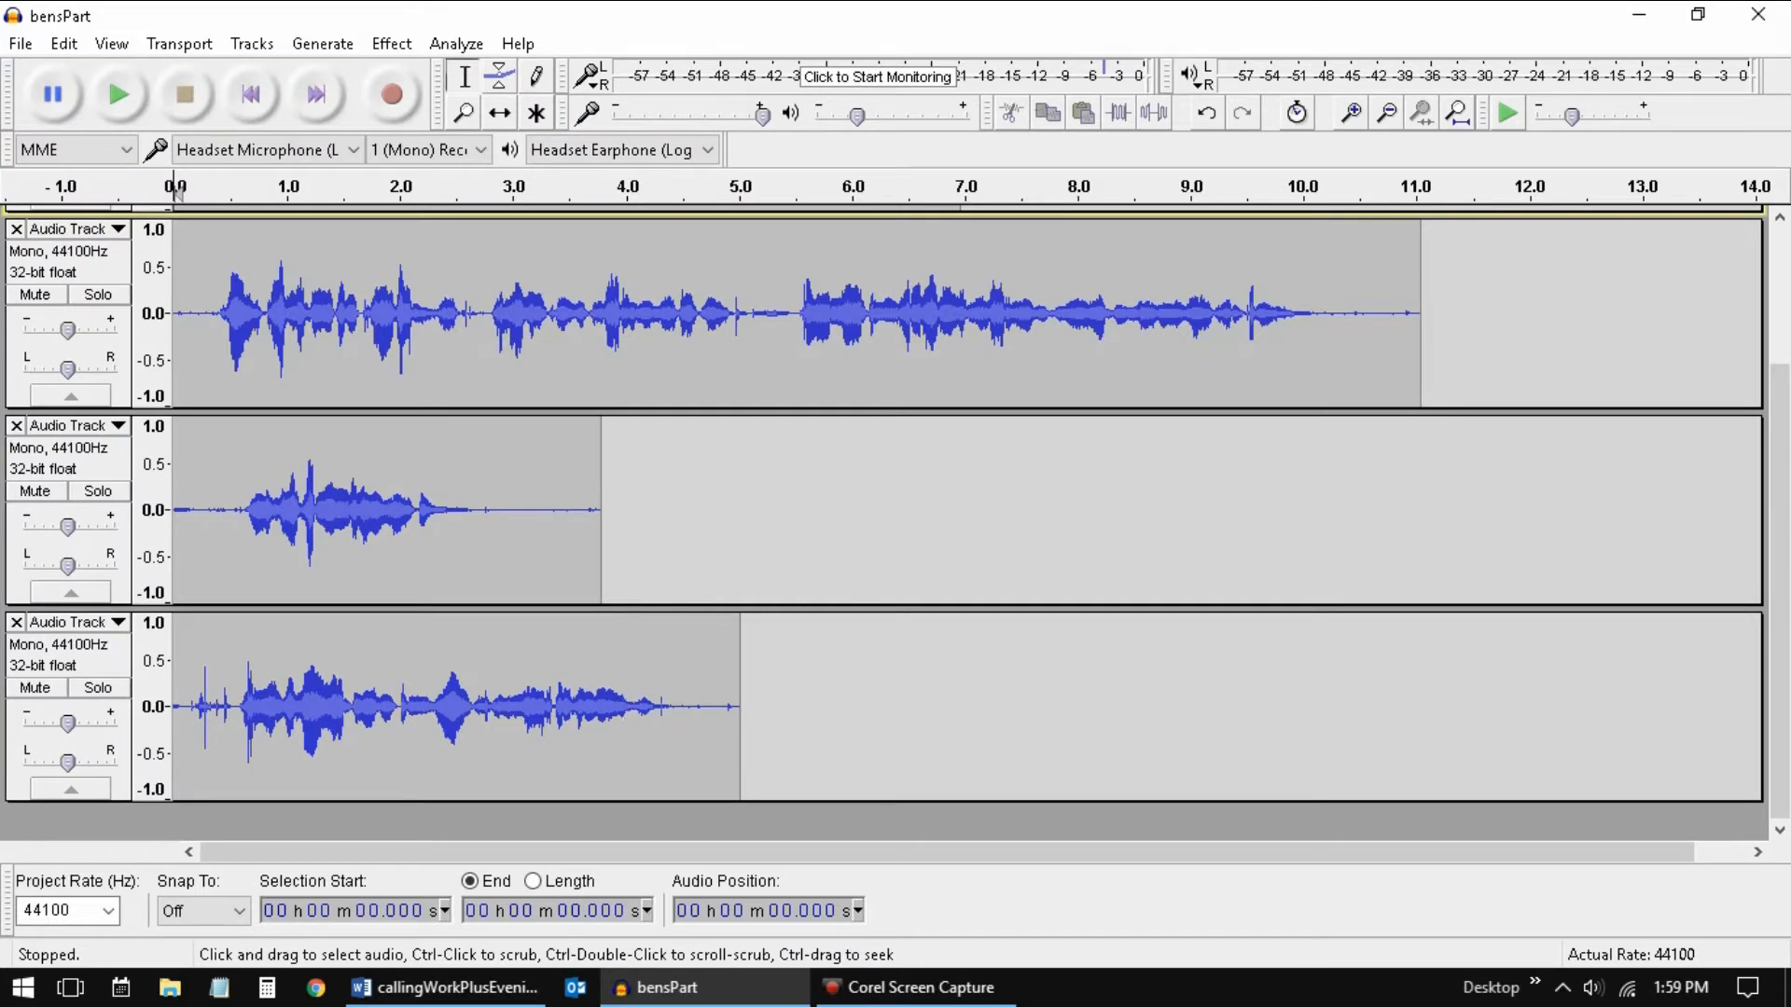
key(alt+Tab)
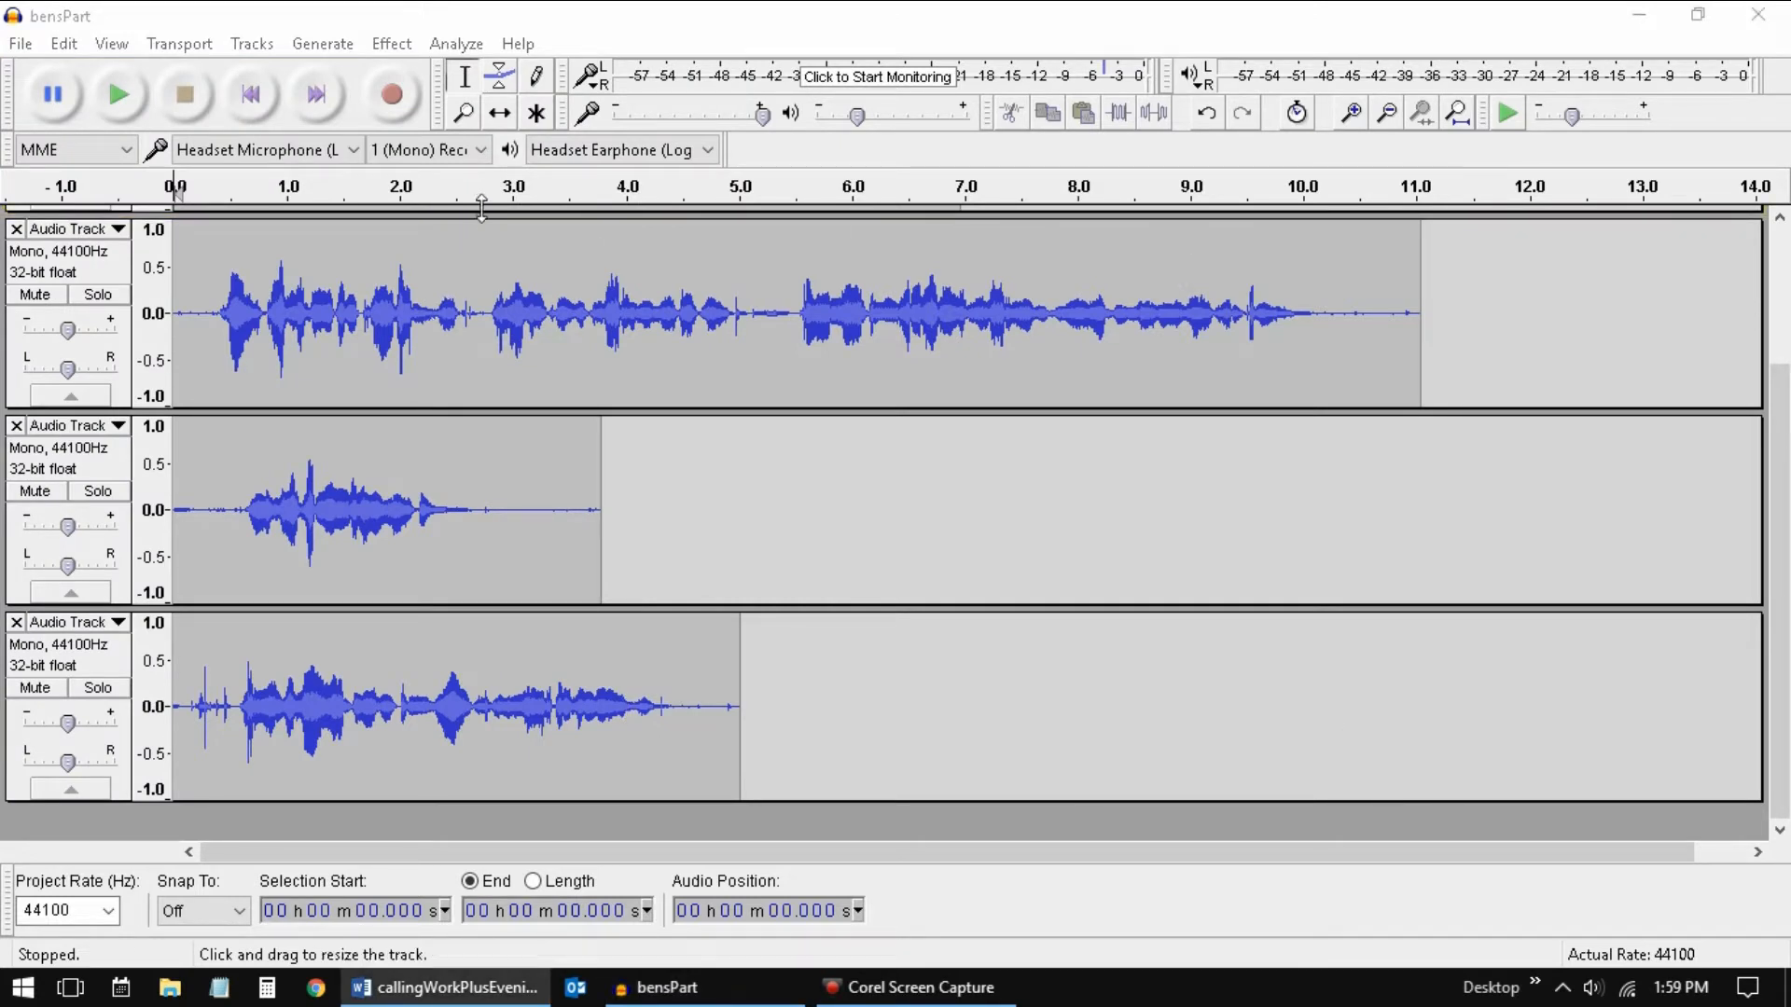
Export all tracks as separate 16-bit PCM WAV files numbered after the prefix ben, keeping the default metadata for each file.
click(14, 45)
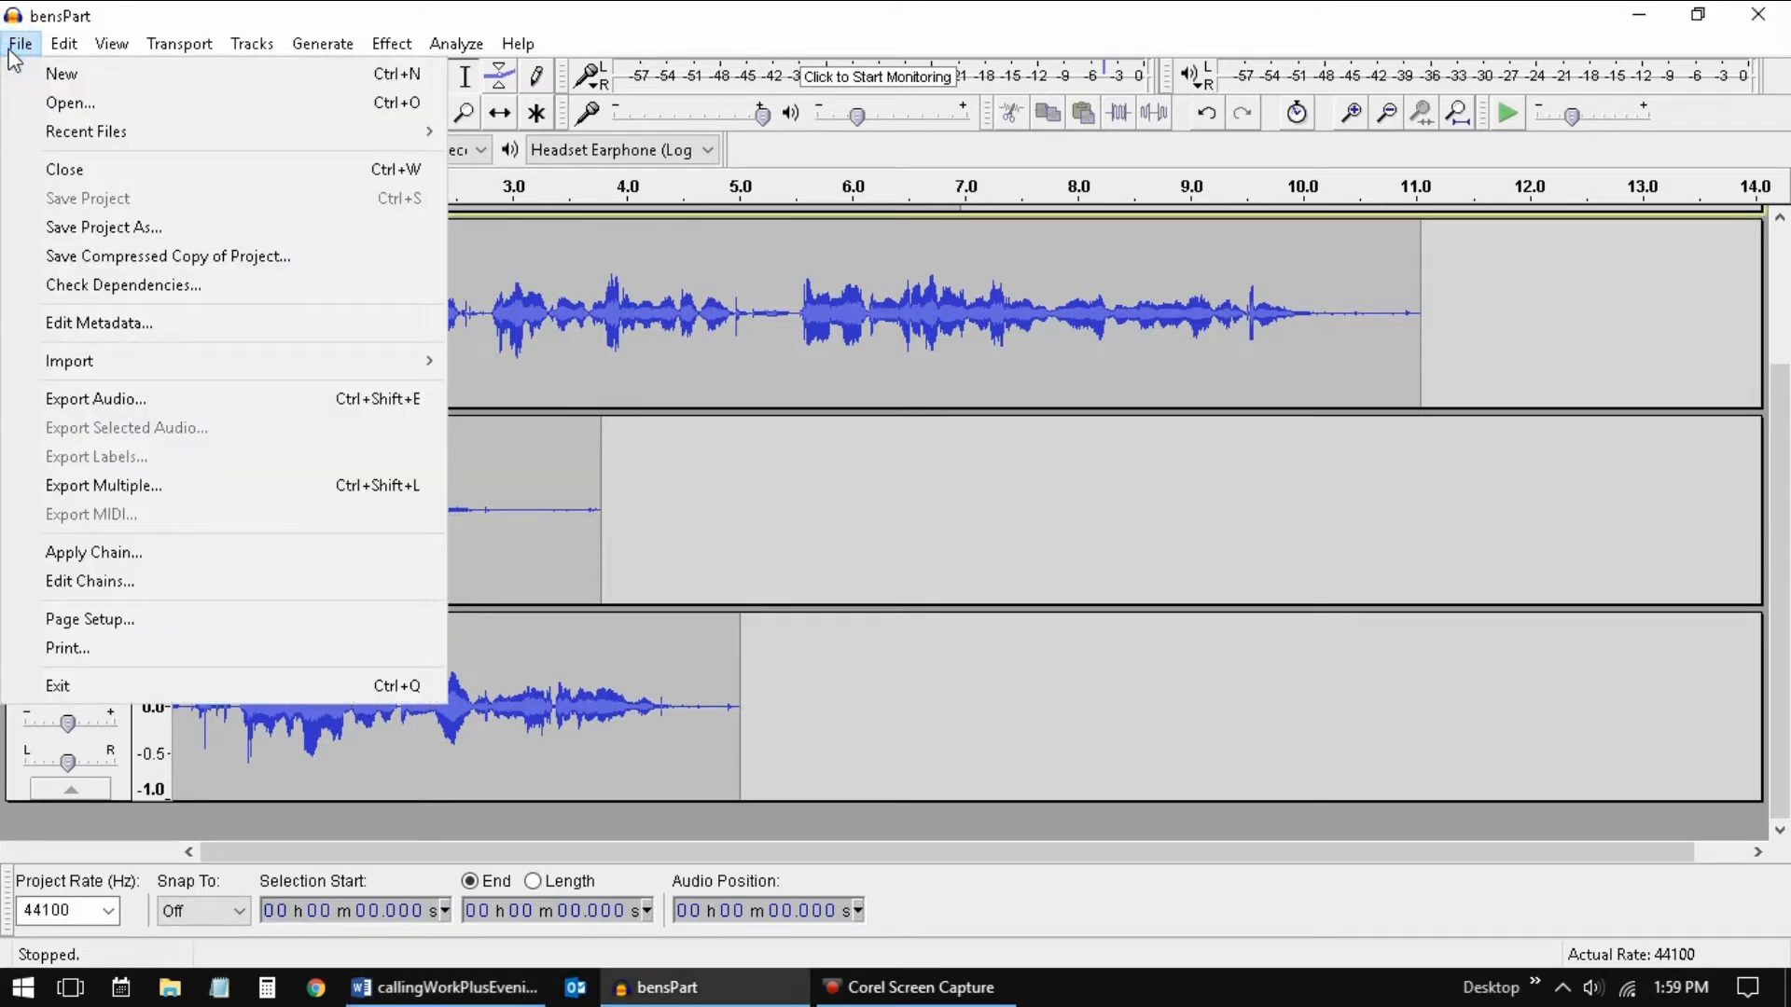
click(103, 486)
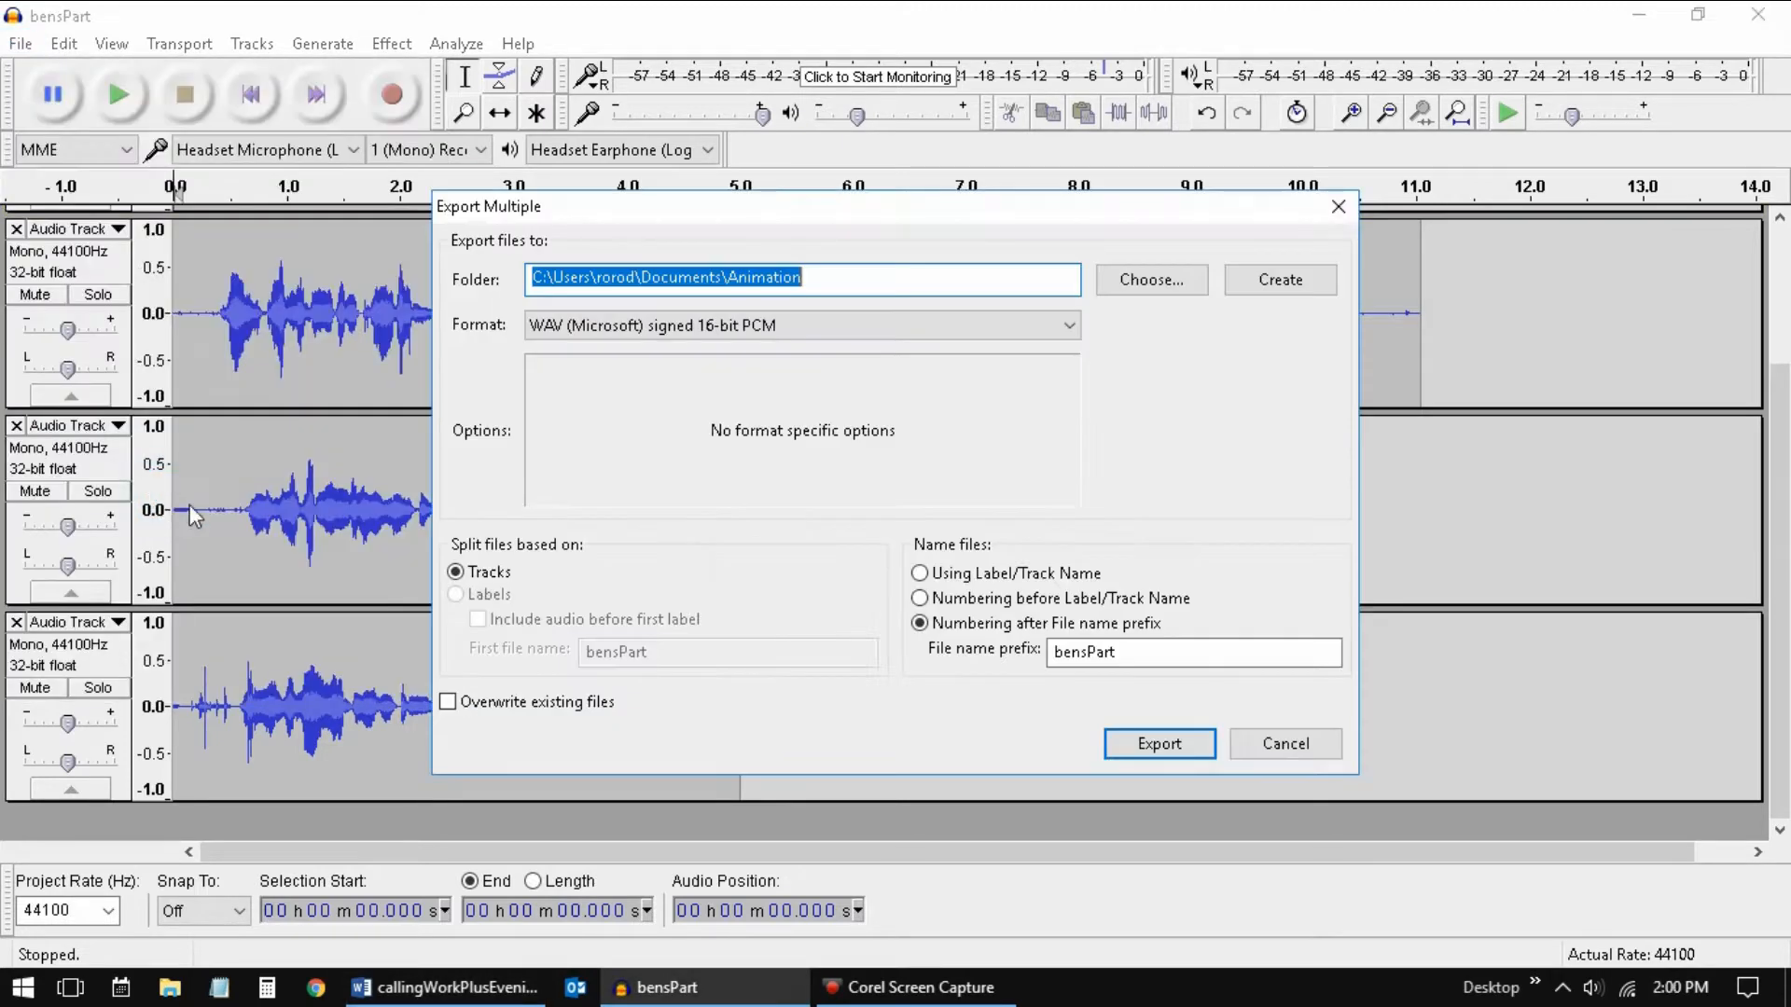
click(1165, 656)
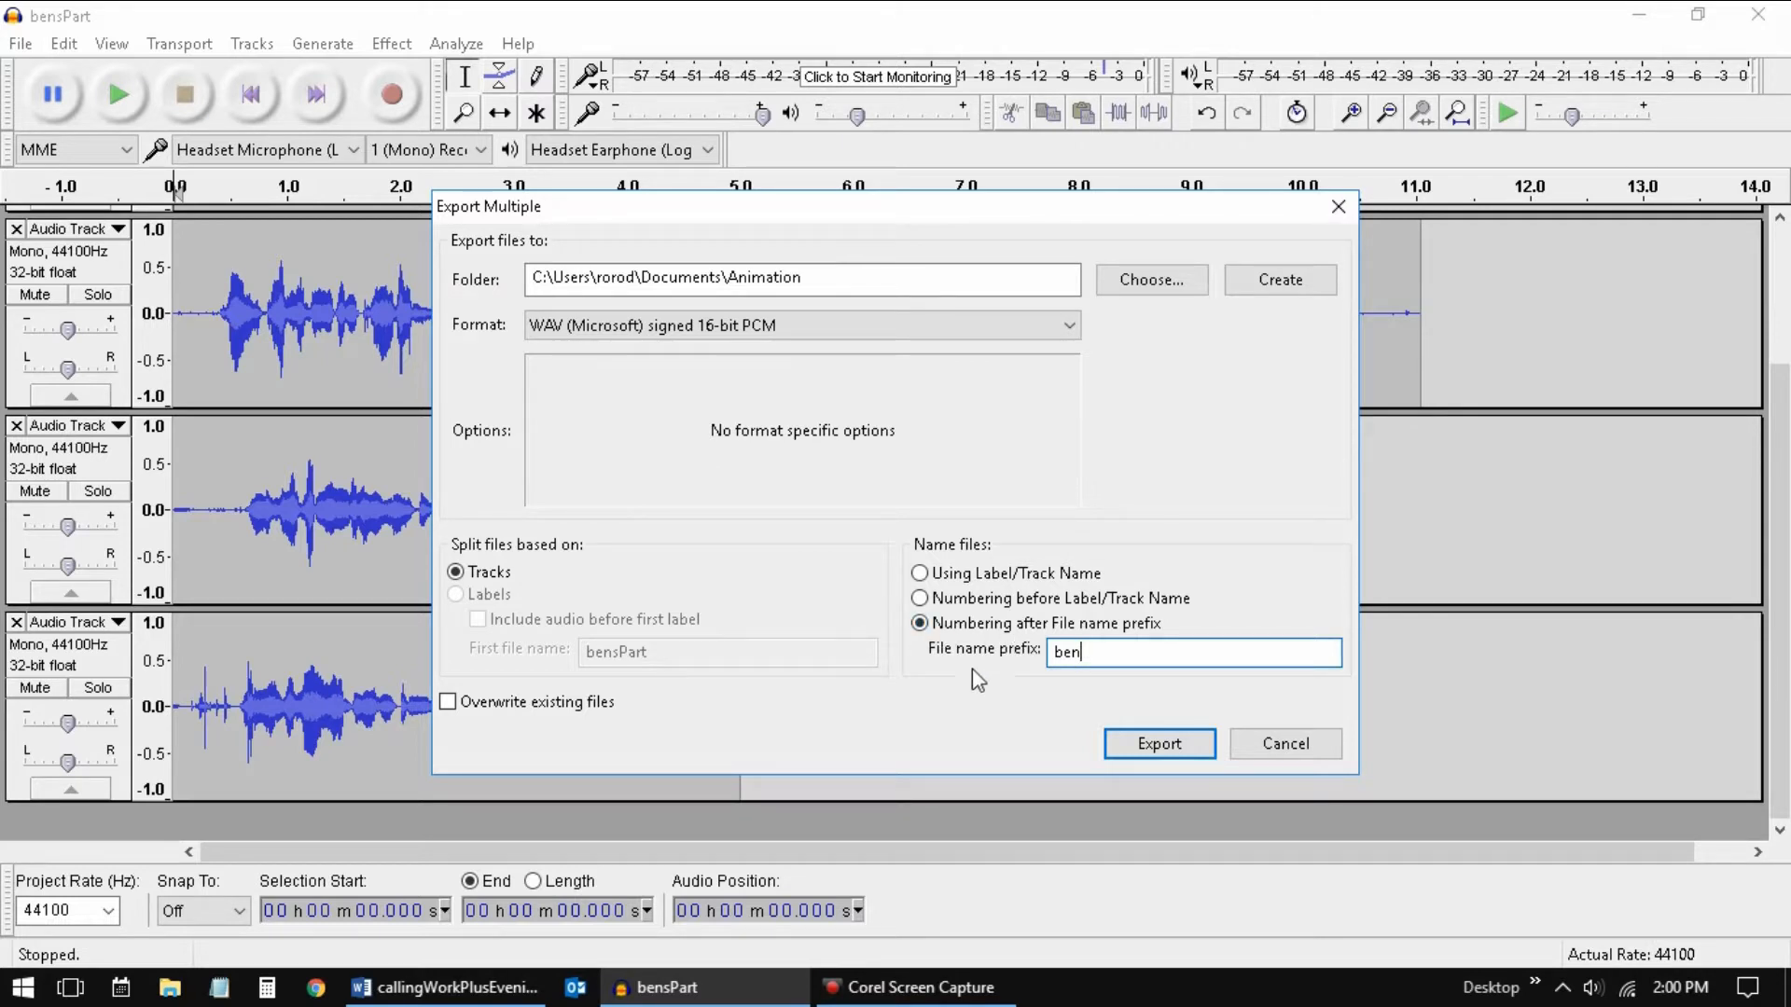
click(1151, 751)
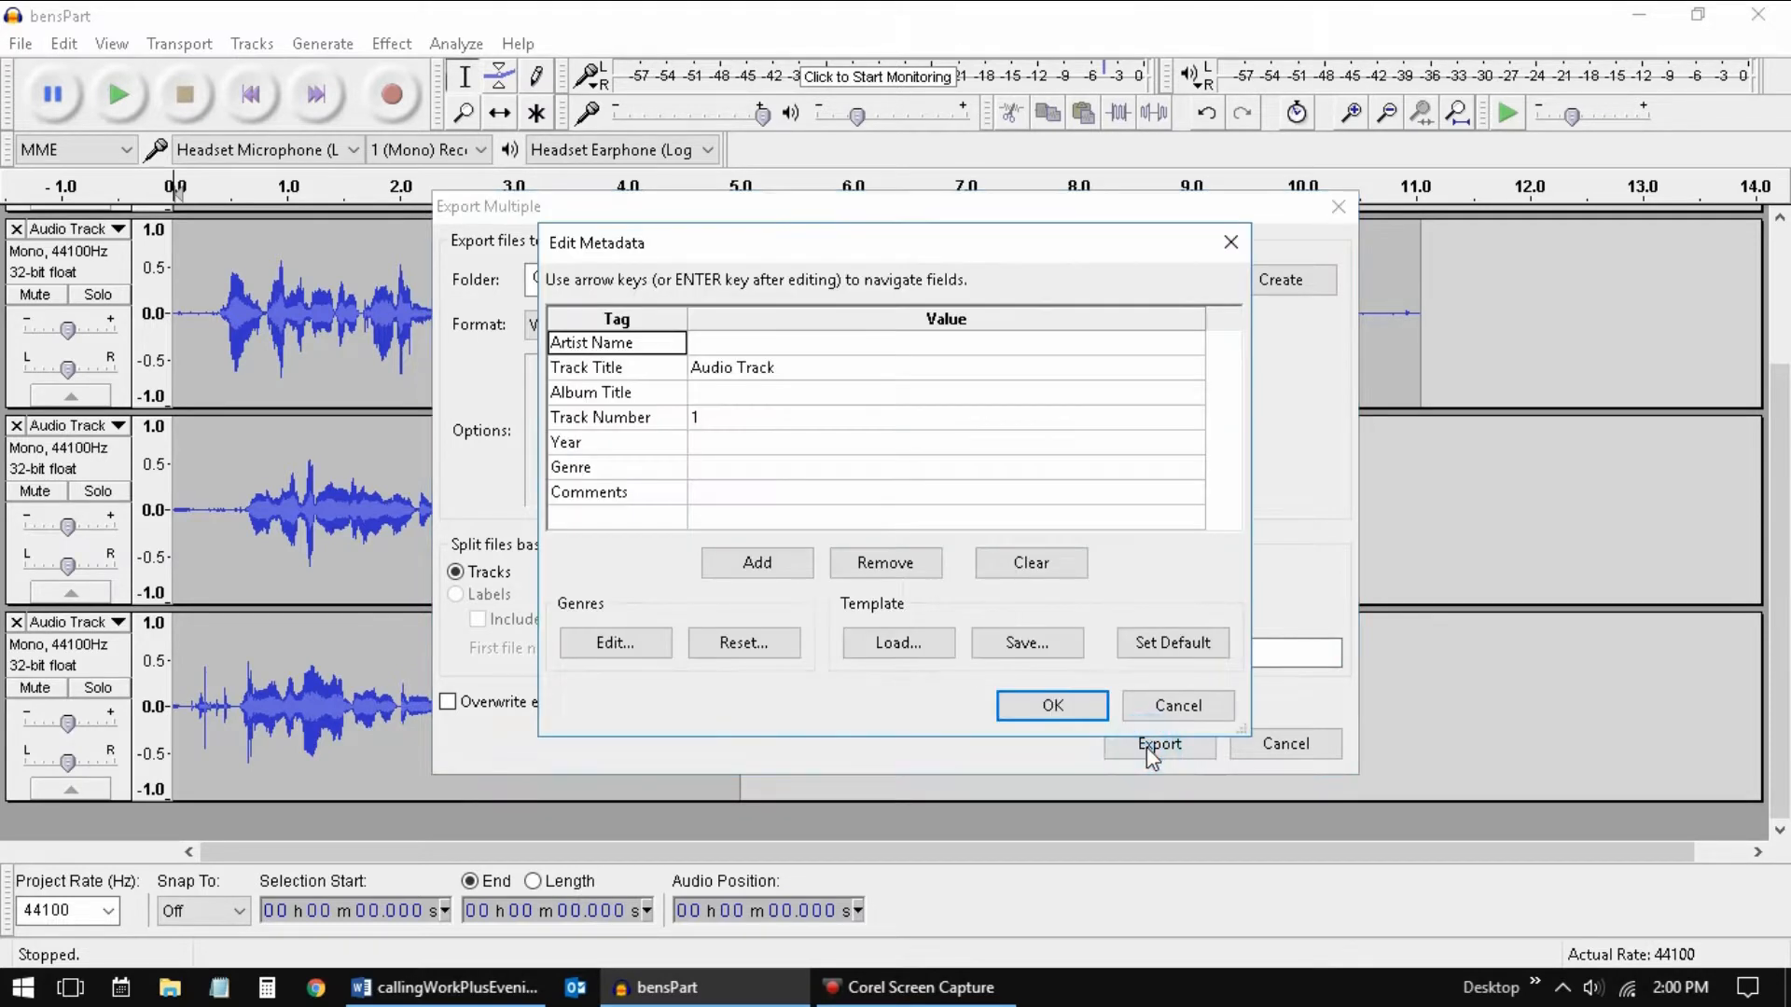
click(1049, 710)
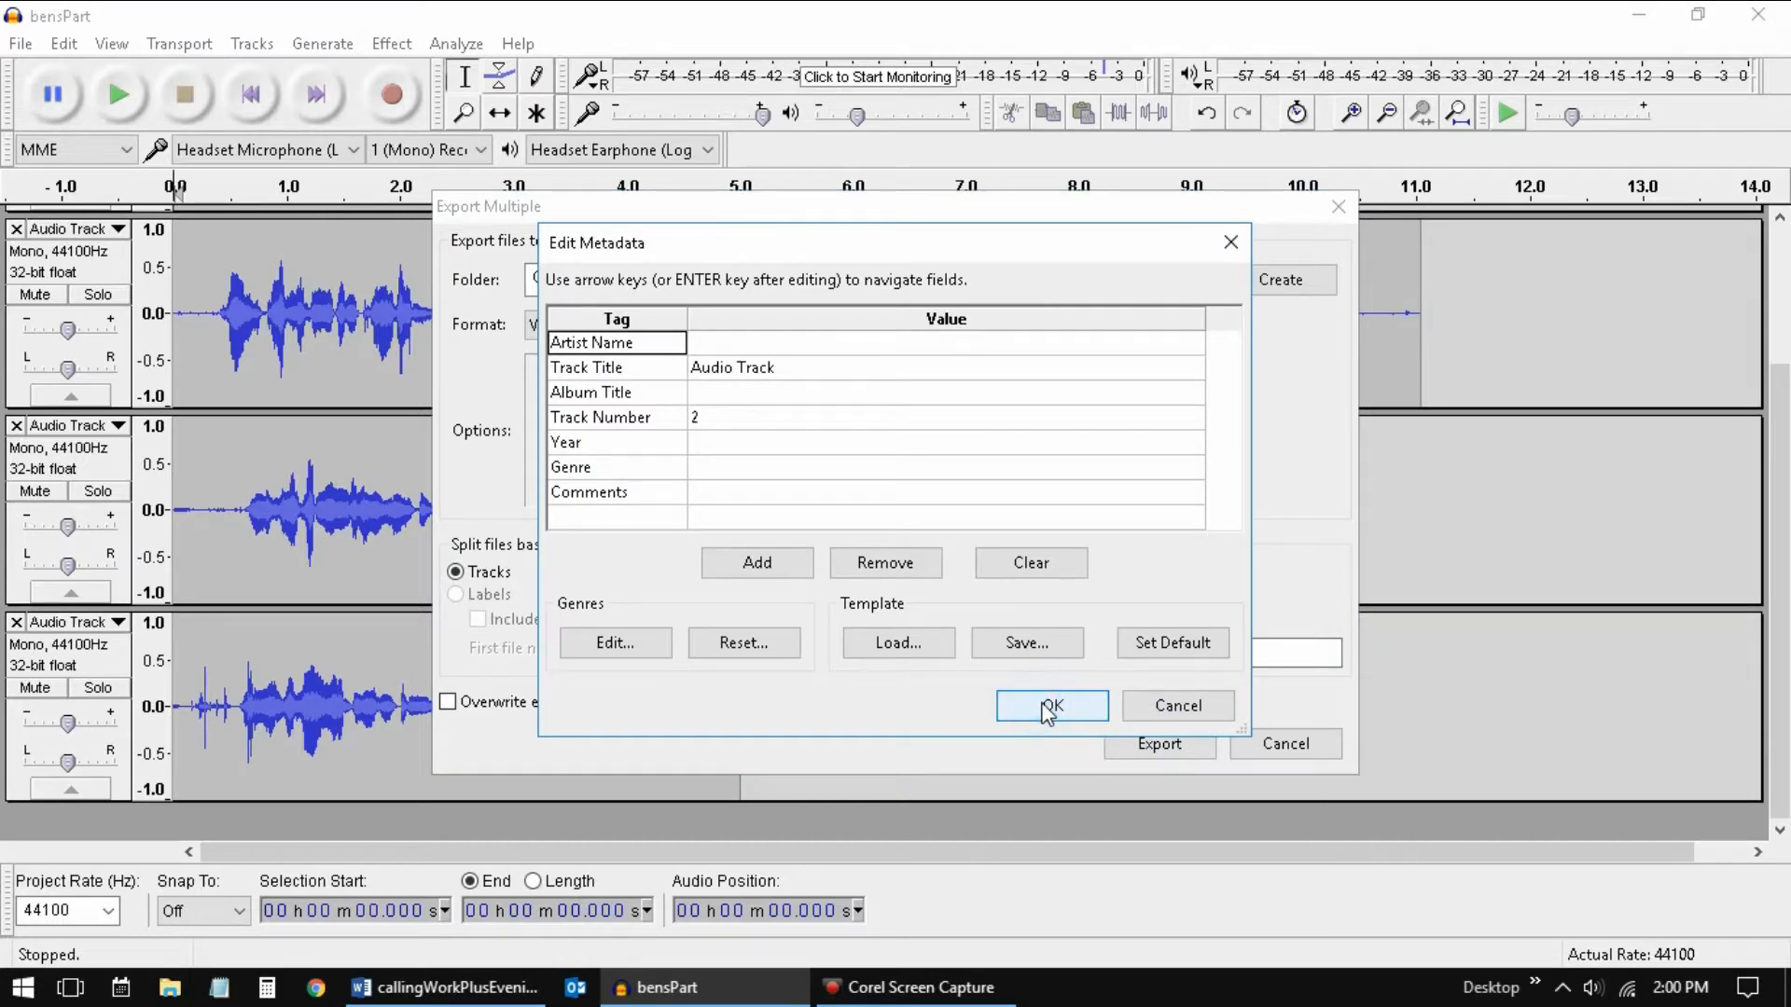
click(1050, 711)
click(1046, 711)
click(1042, 711)
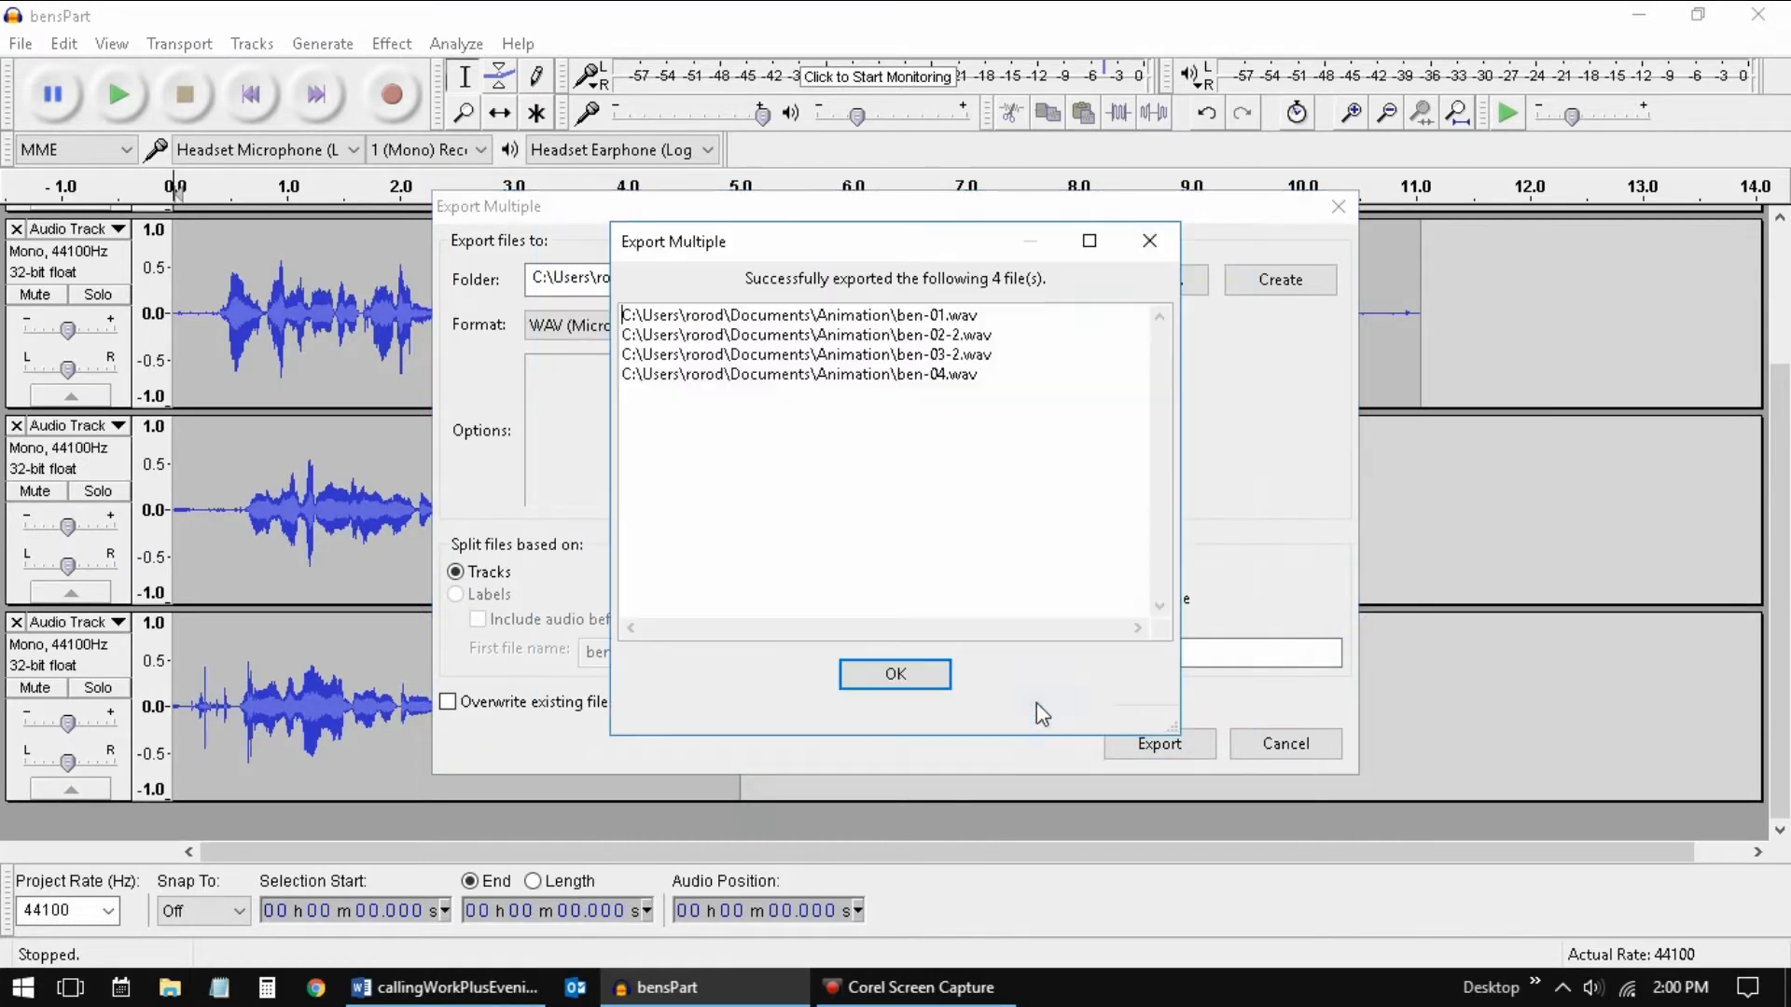
click(927, 680)
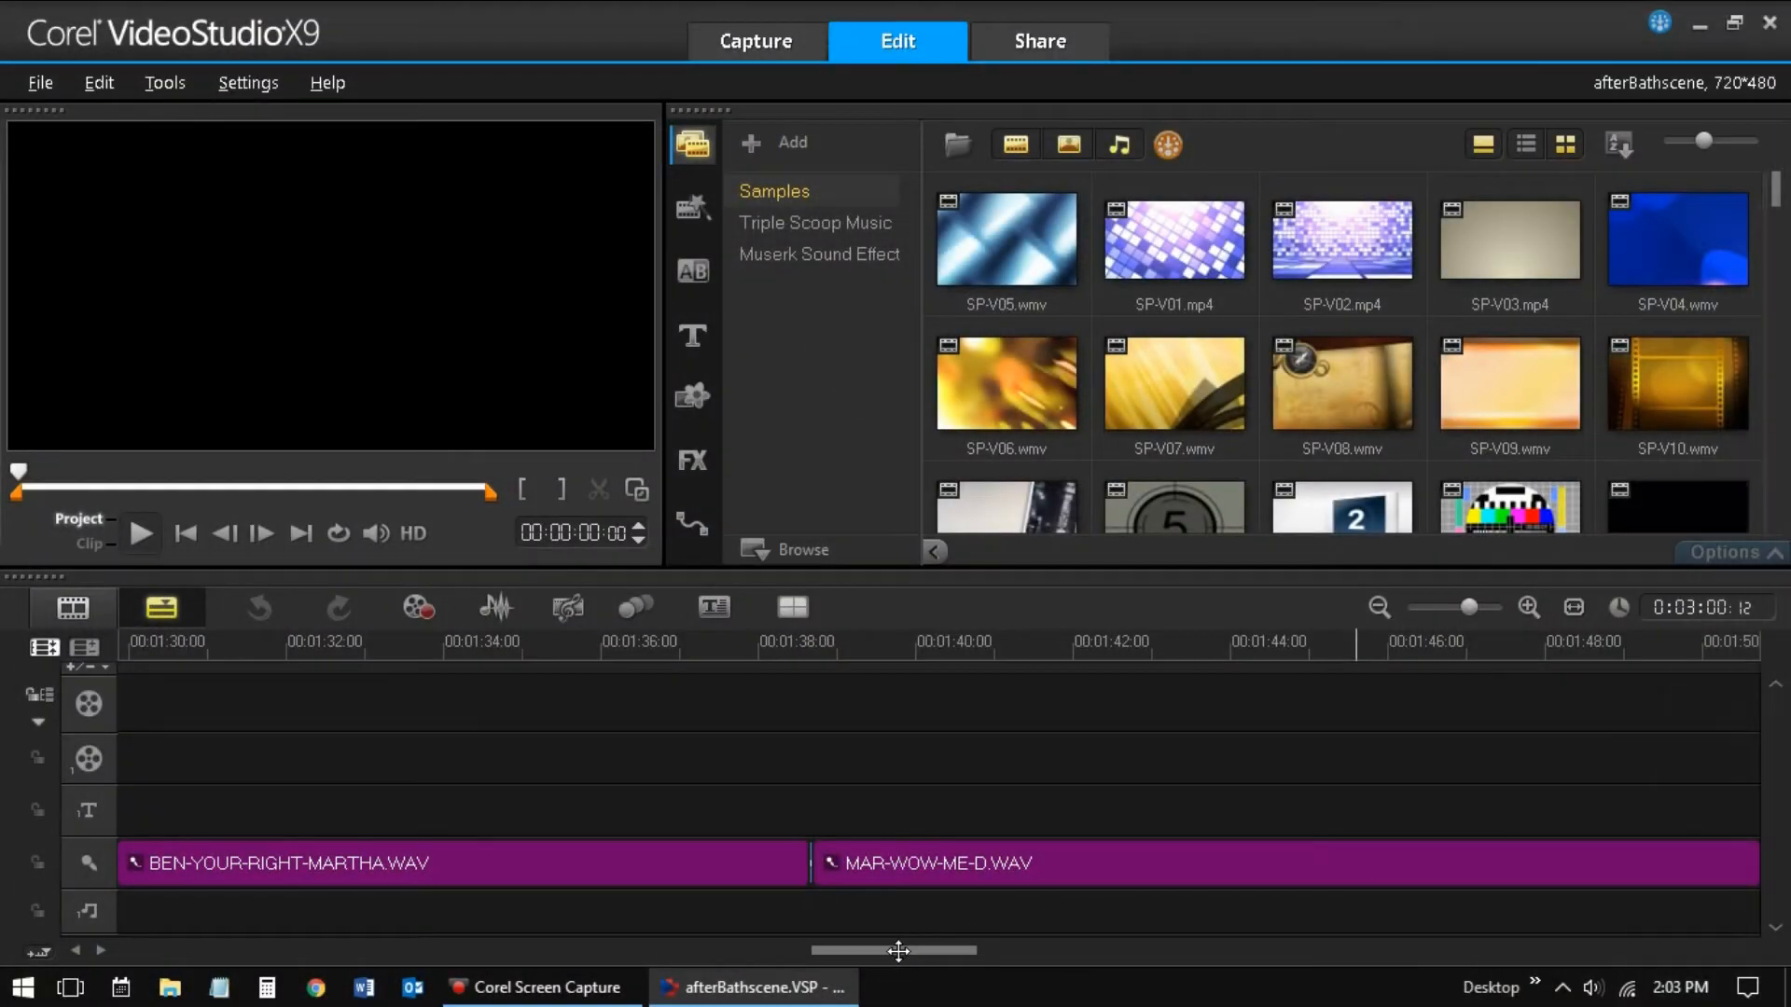
Set up an audio-only output of the afterBathscene dialogue timeline in Microsoft WAV format.
drag(900, 950, 1158, 954)
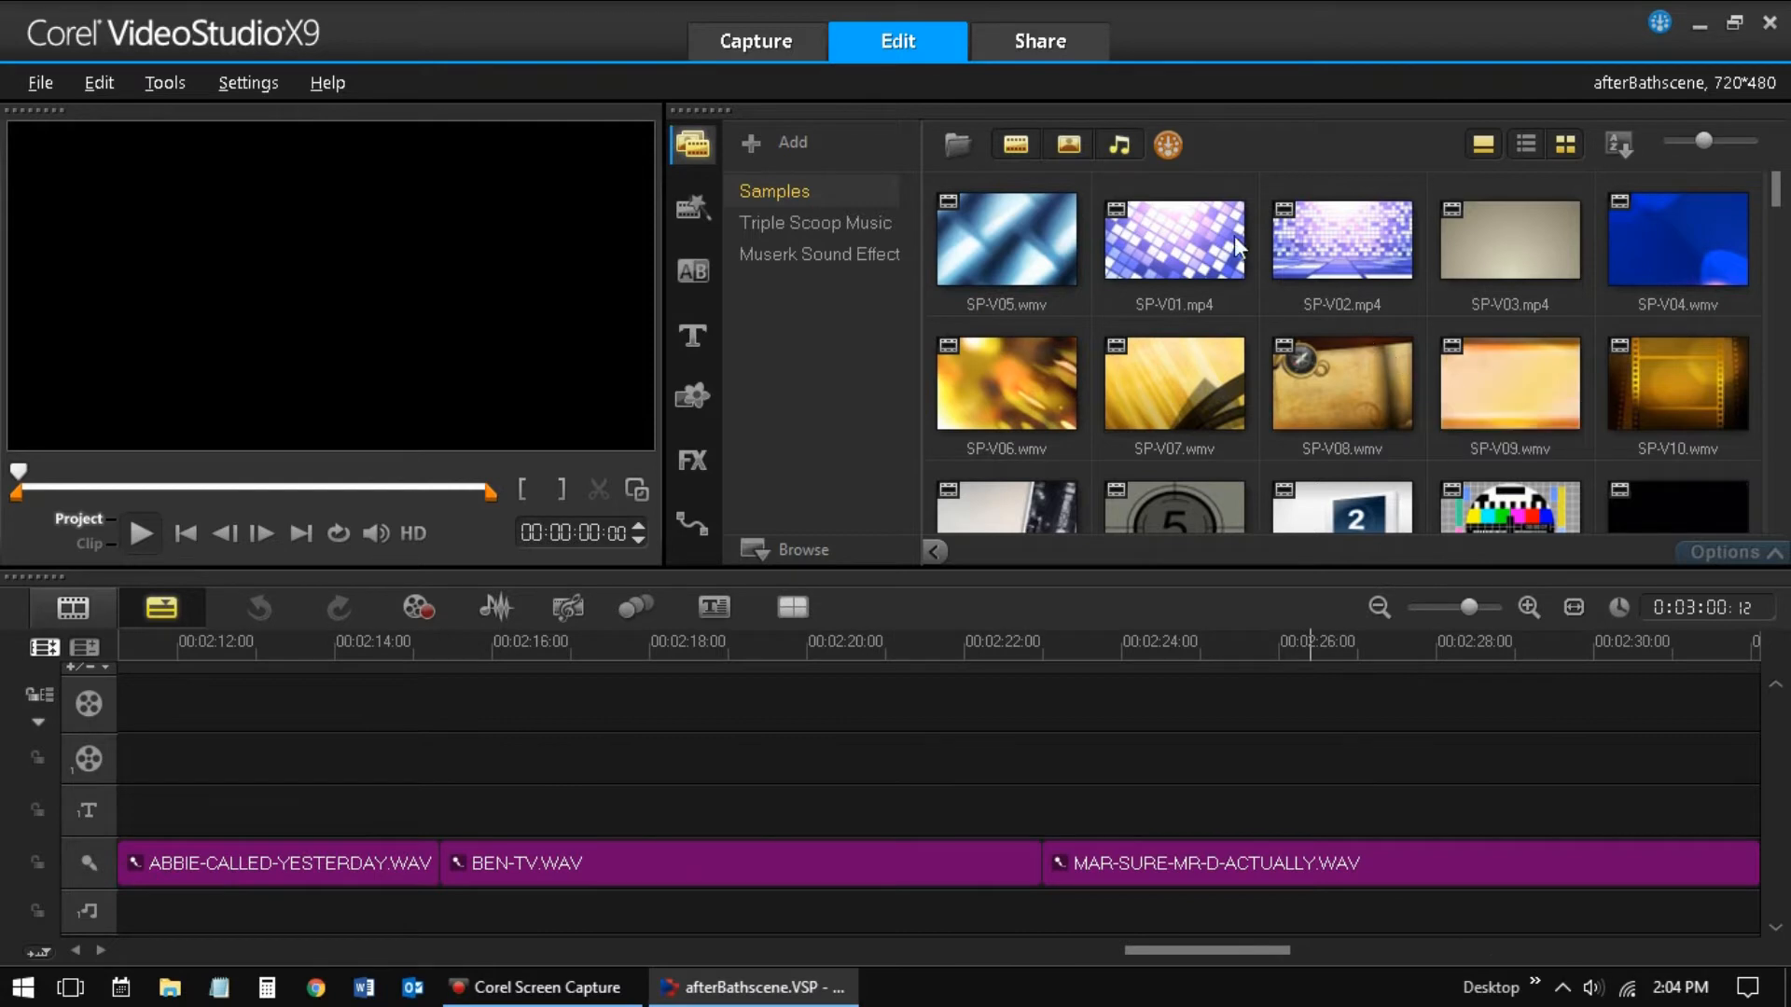
click(1017, 42)
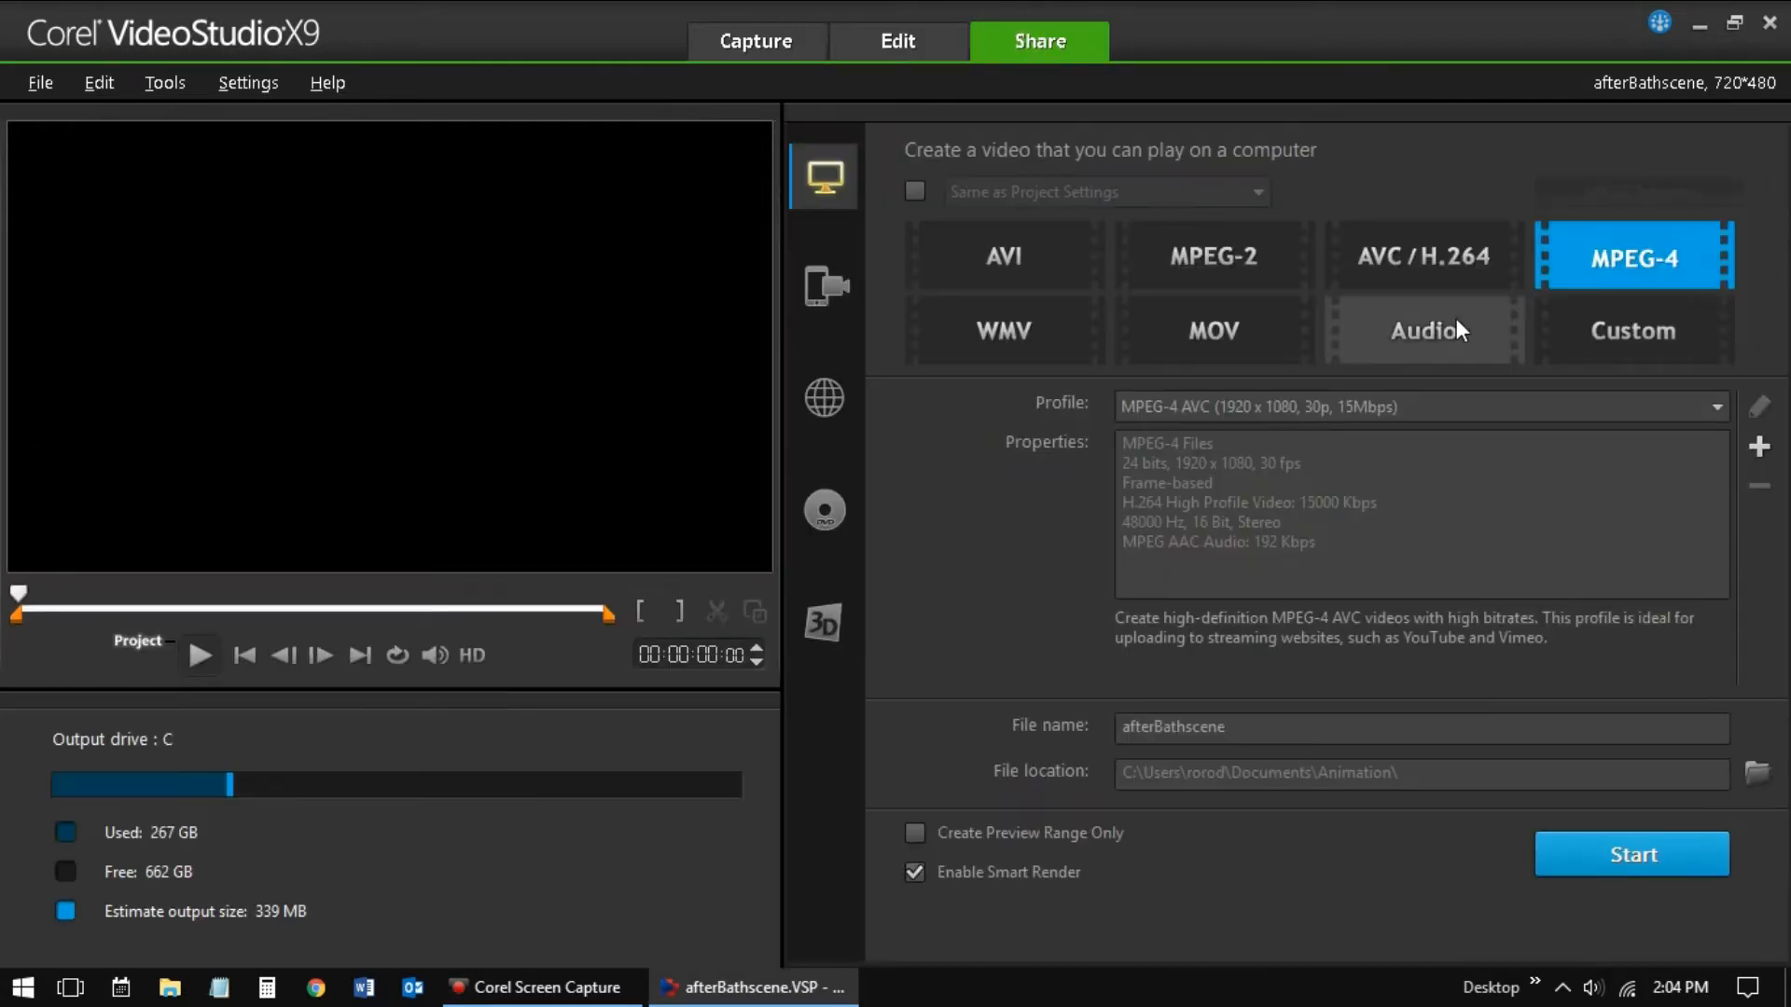
click(1427, 332)
click(1377, 406)
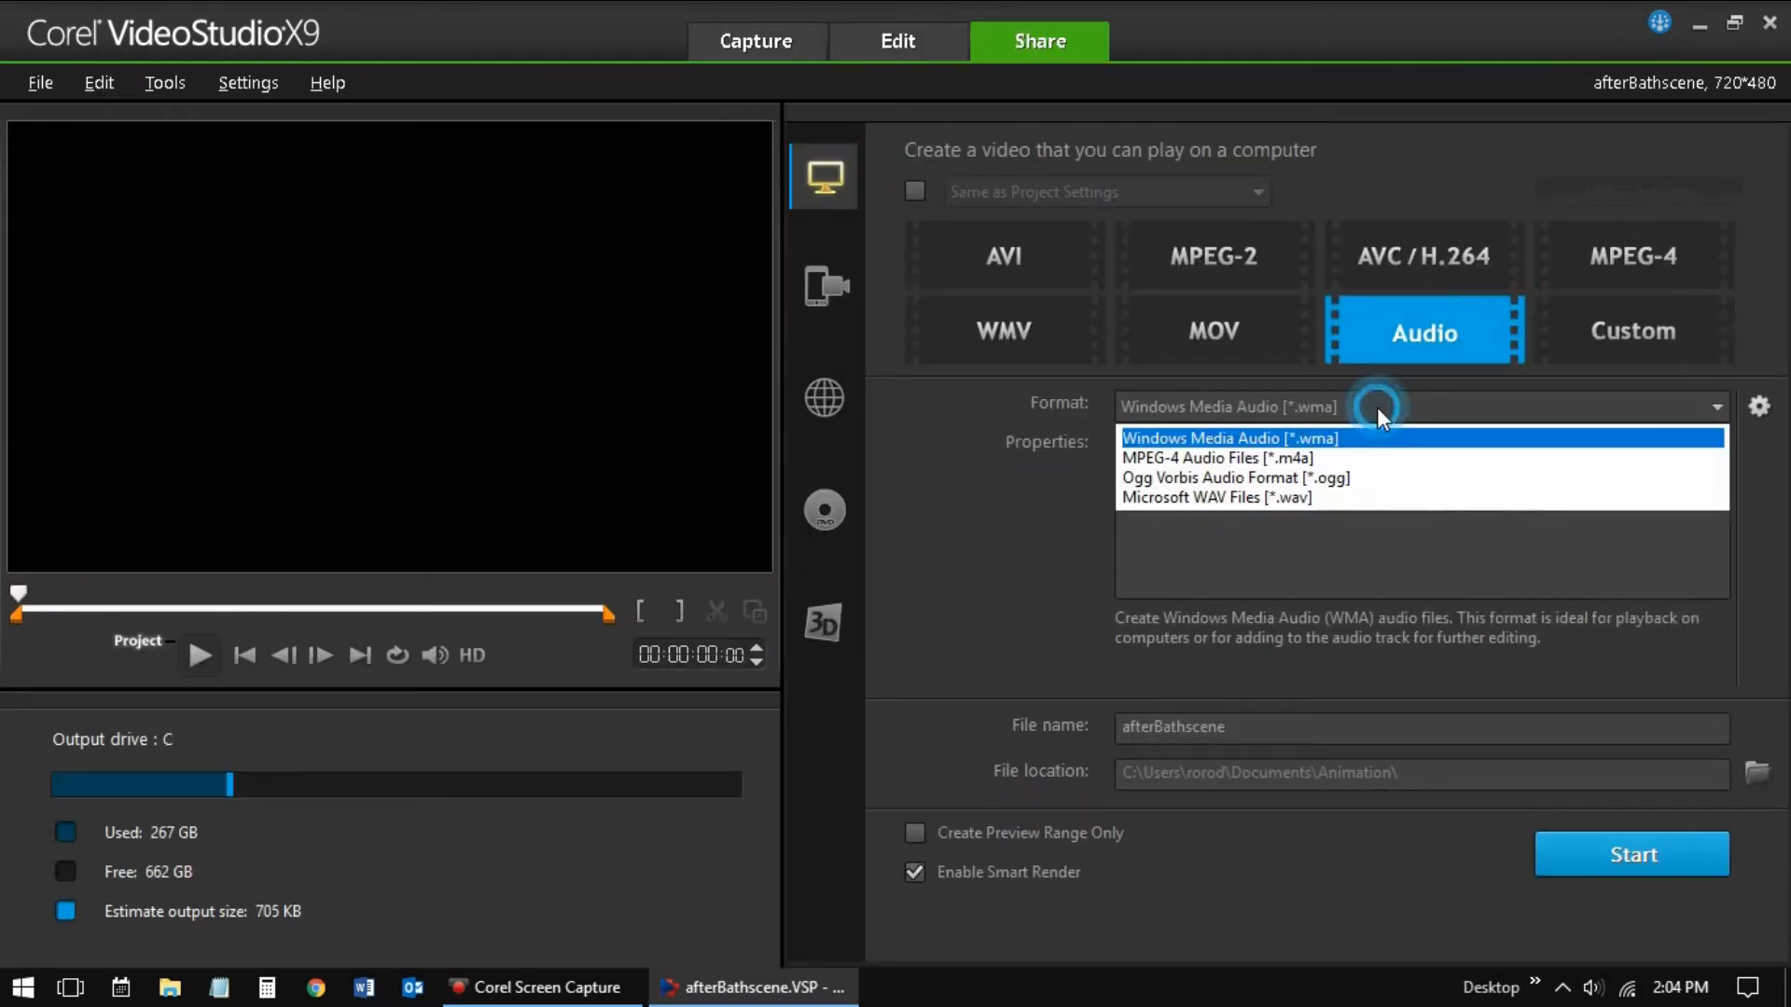
click(1308, 504)
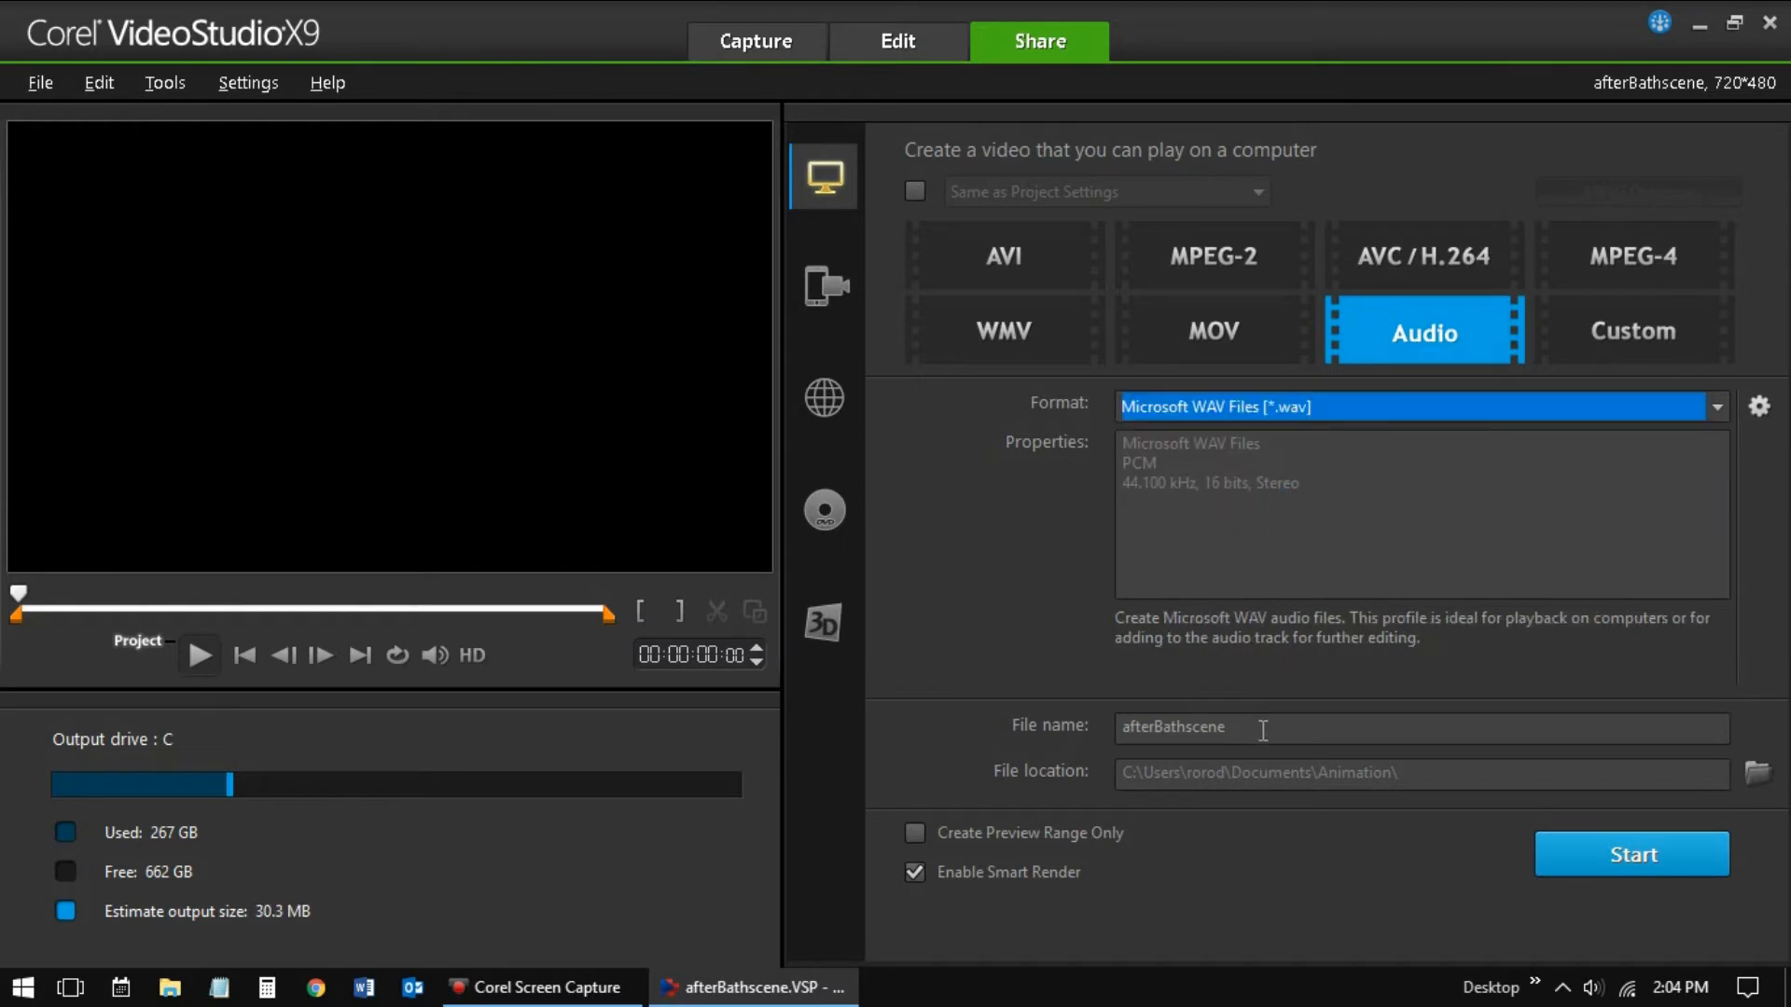
Name the output file alllTheFiles, render it, and return to the start of the timeline in the editing workspace.
double_click(1263, 730)
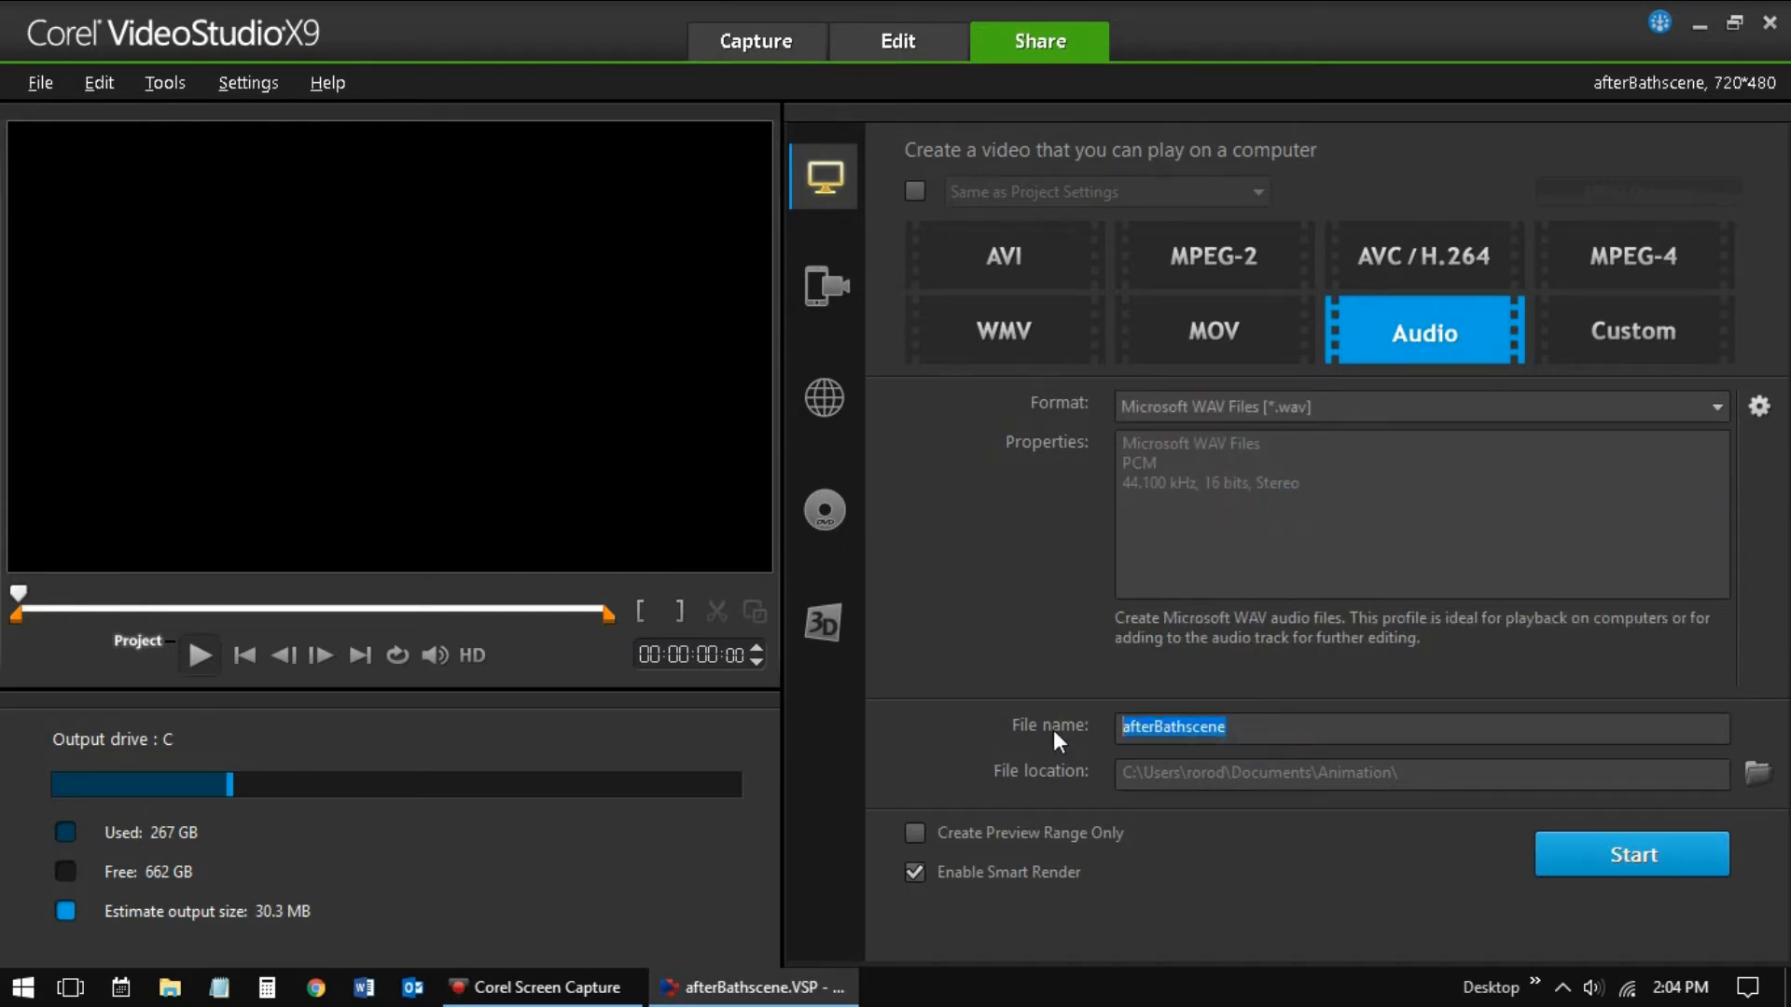
text(allTheFiles)
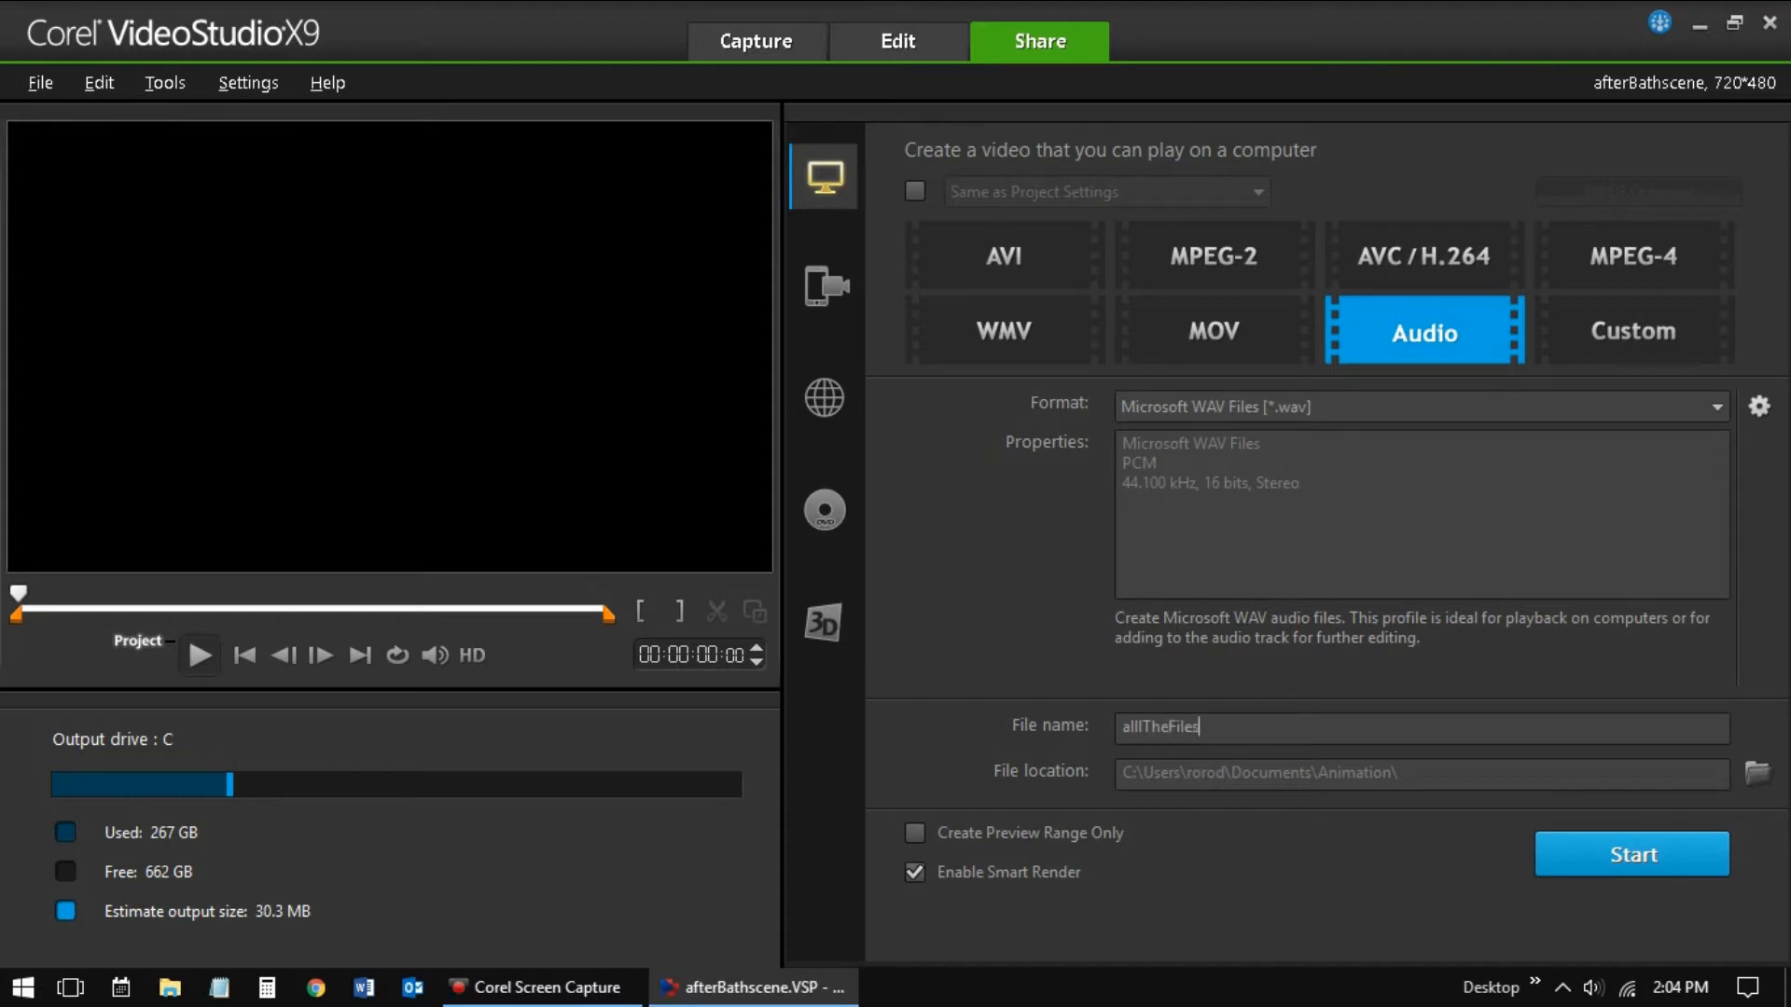
click(1562, 860)
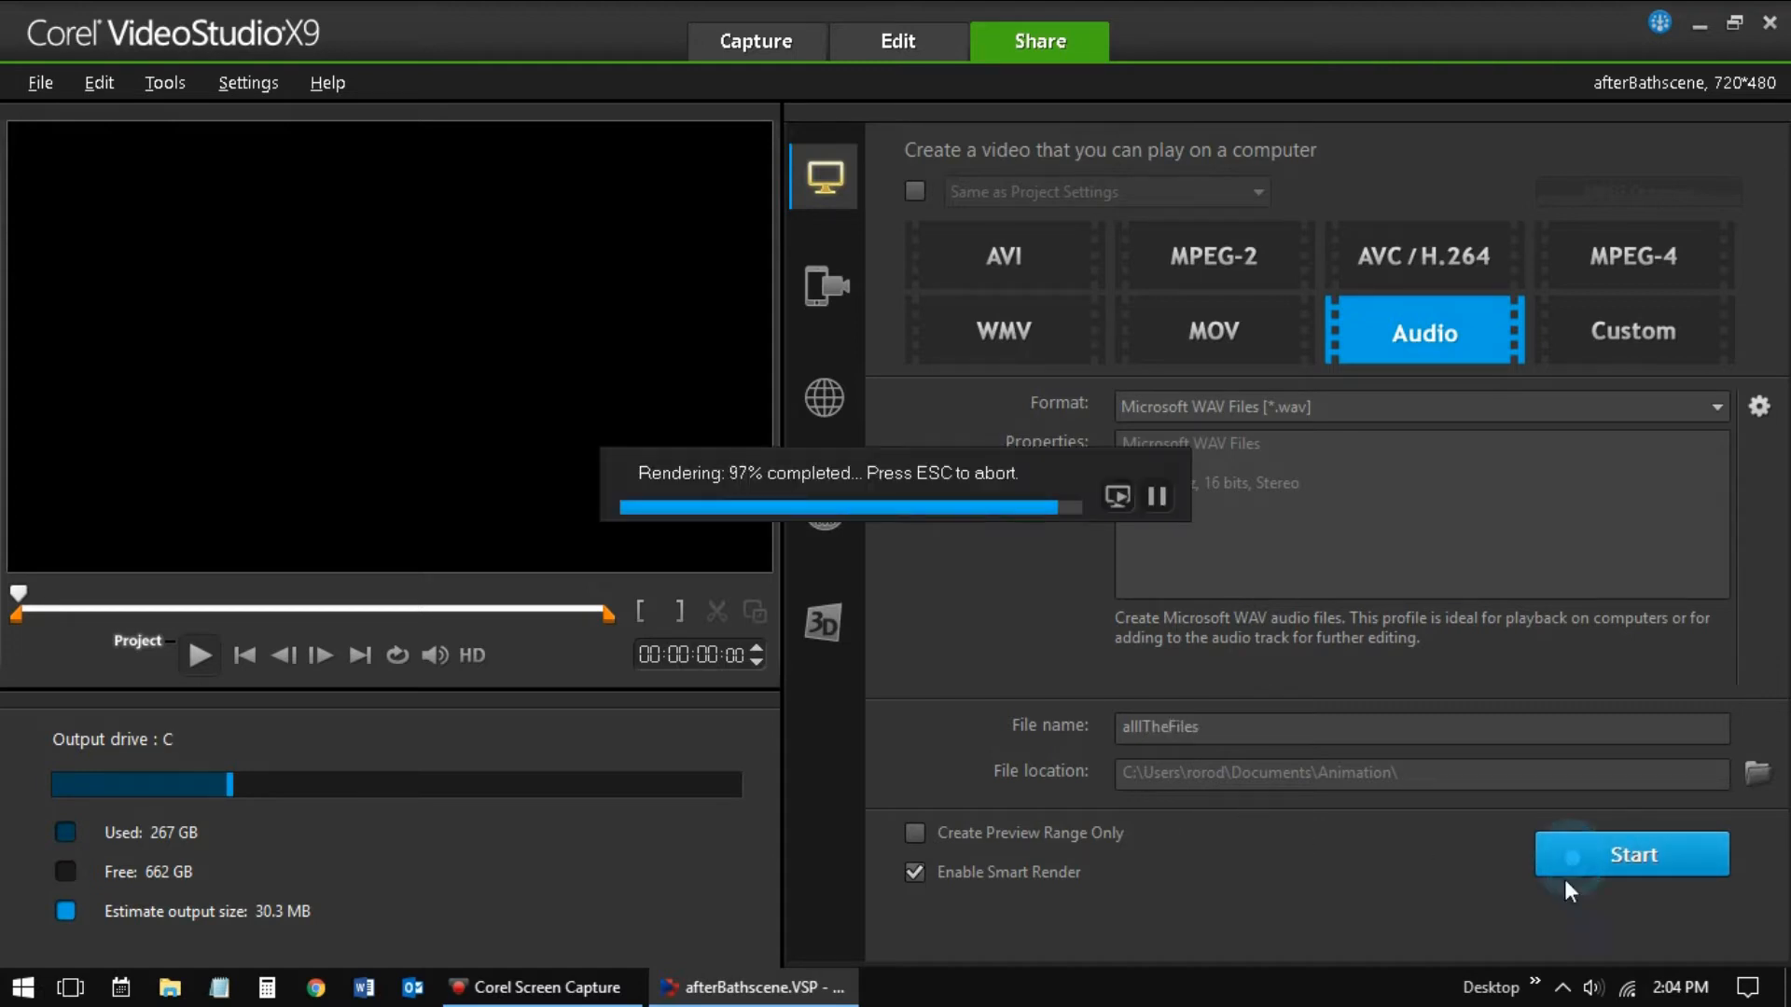
click(1015, 558)
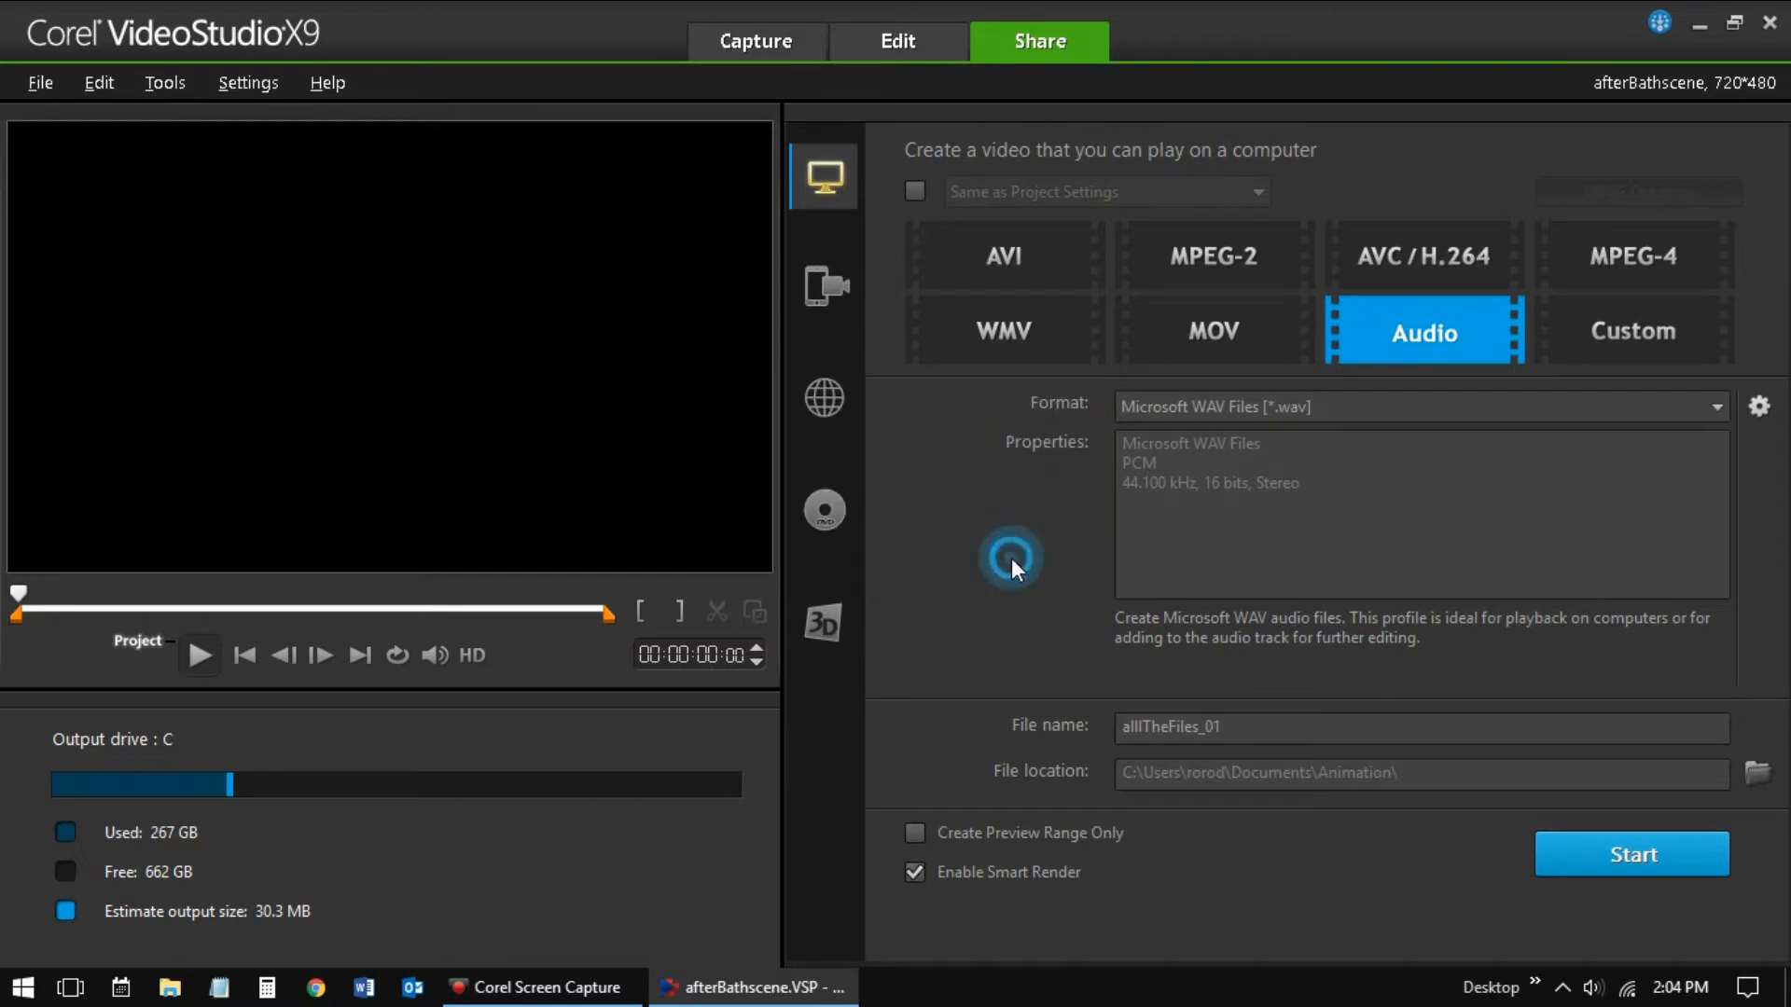
click(880, 44)
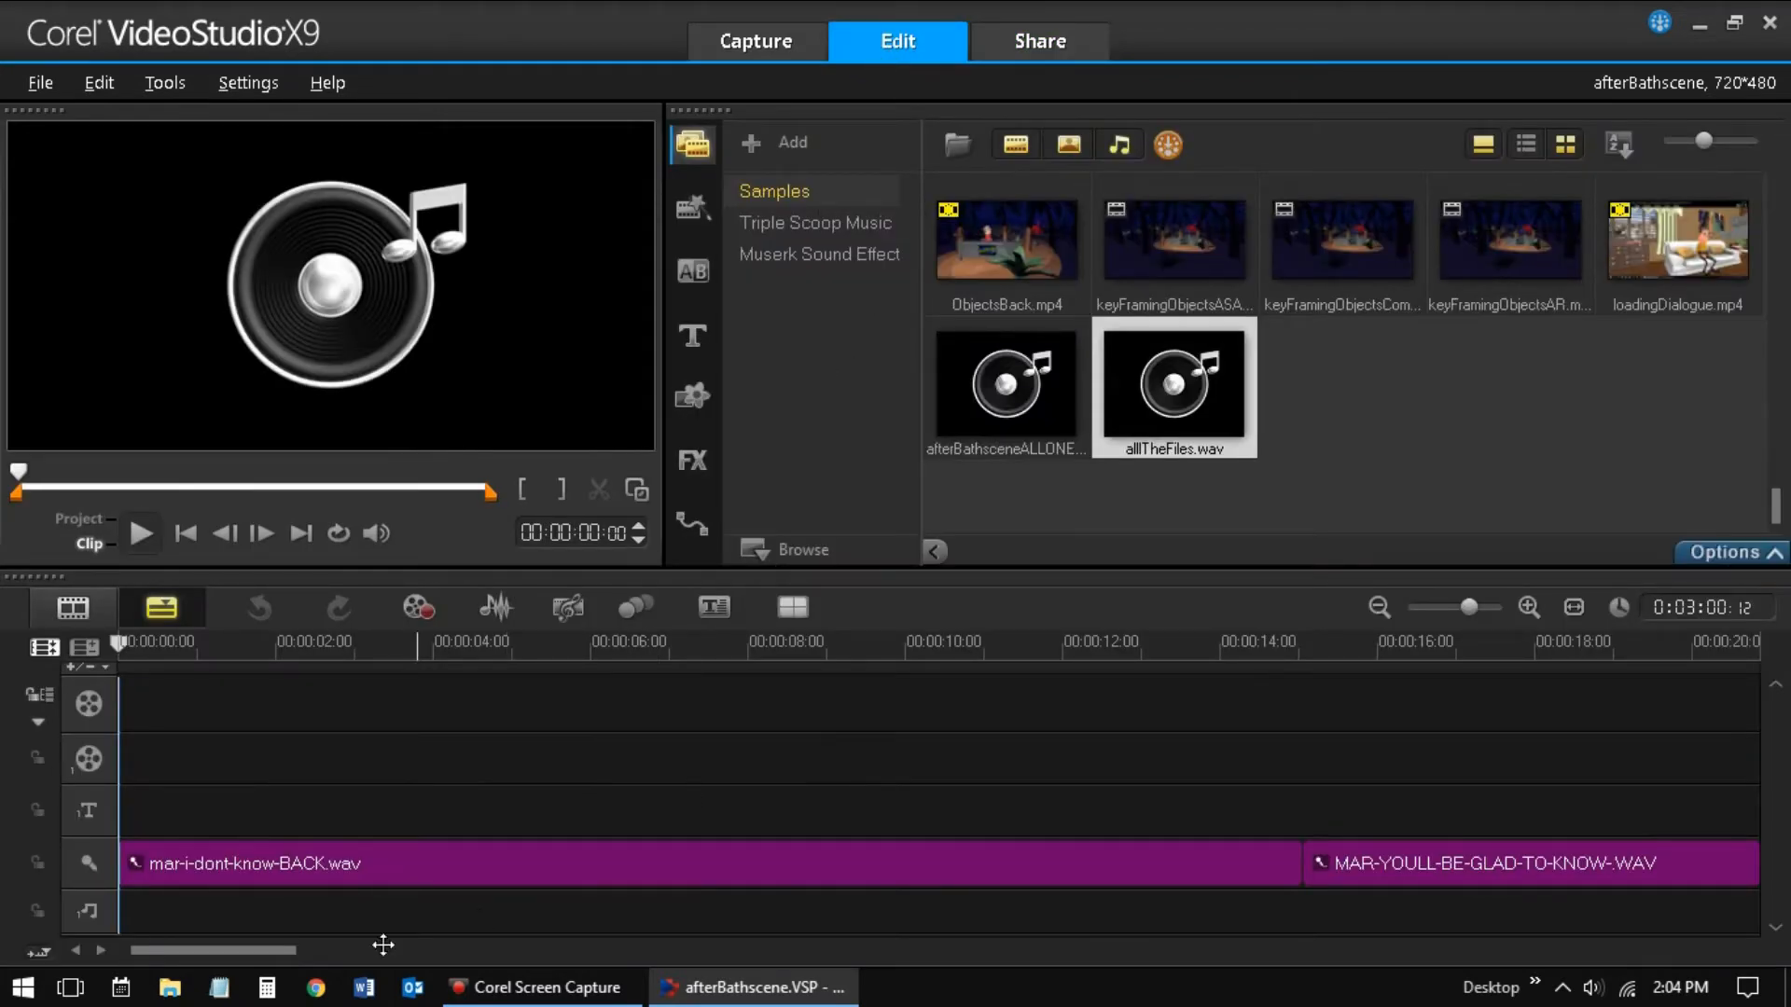
drag(206, 948, 131, 940)
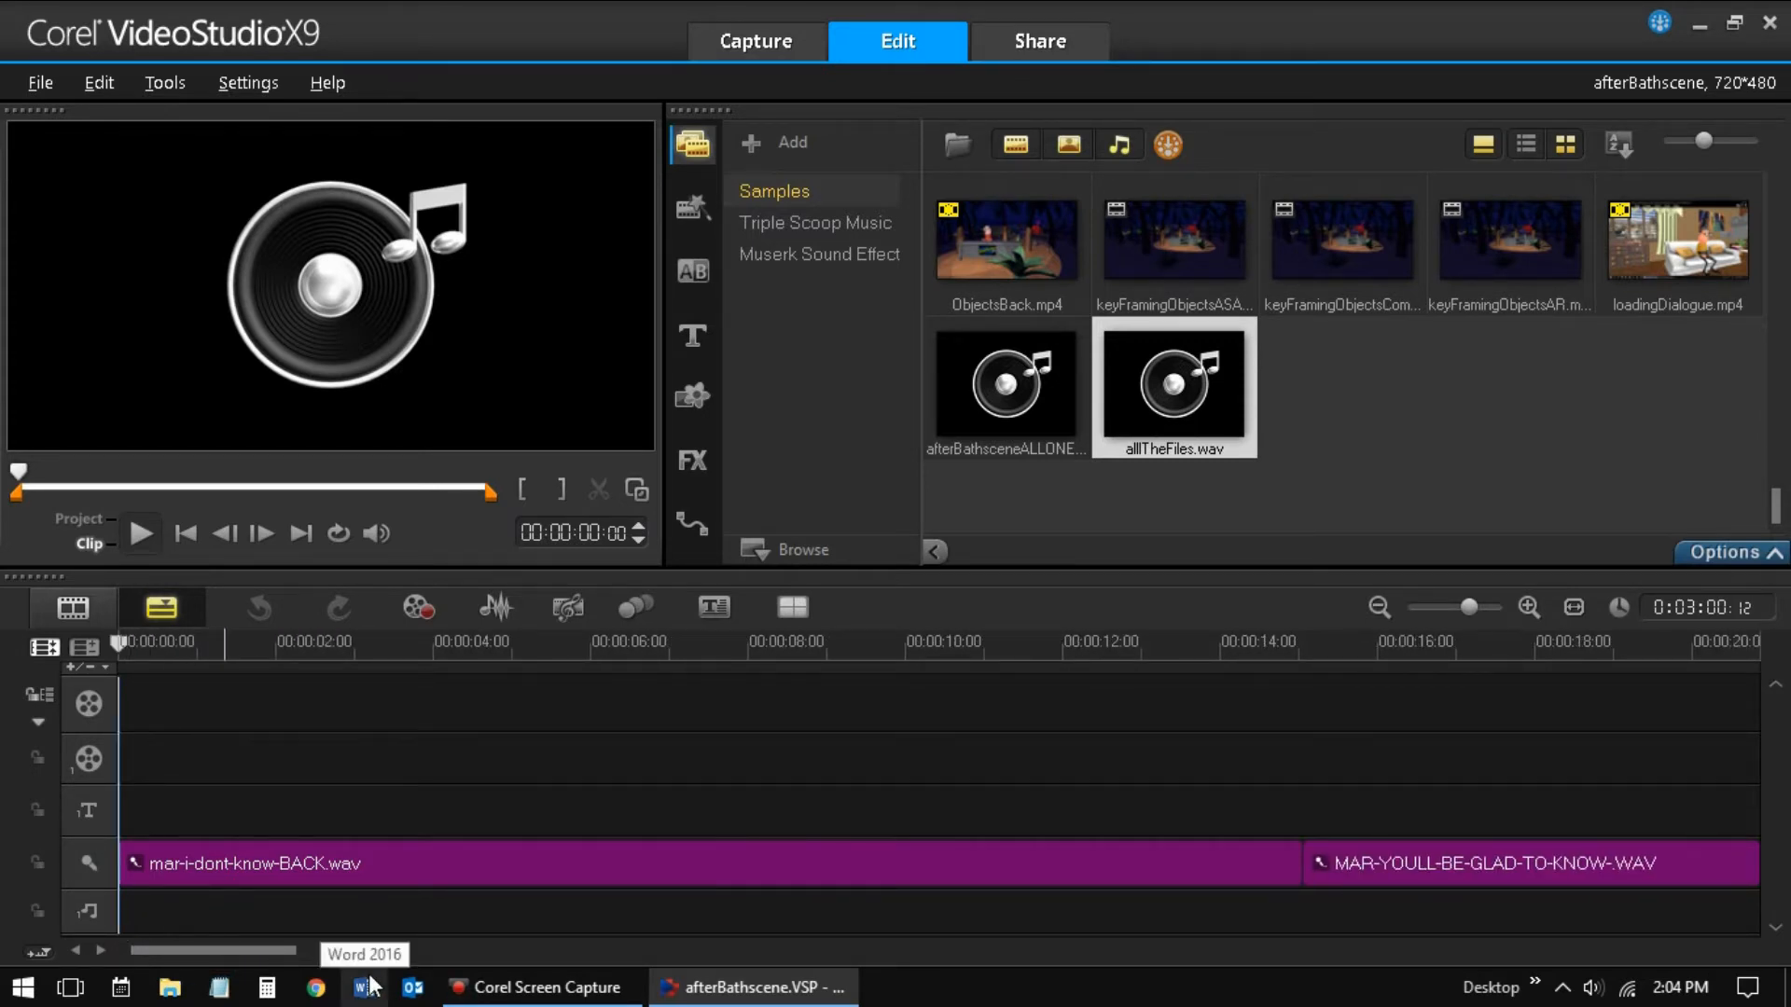
Delete the first two clips, mar-i-dont-know-BACK.wav and MAR-YOULL-BE-GLAD-TO-KNOW-.WAV, from the voice track.
click(179, 874)
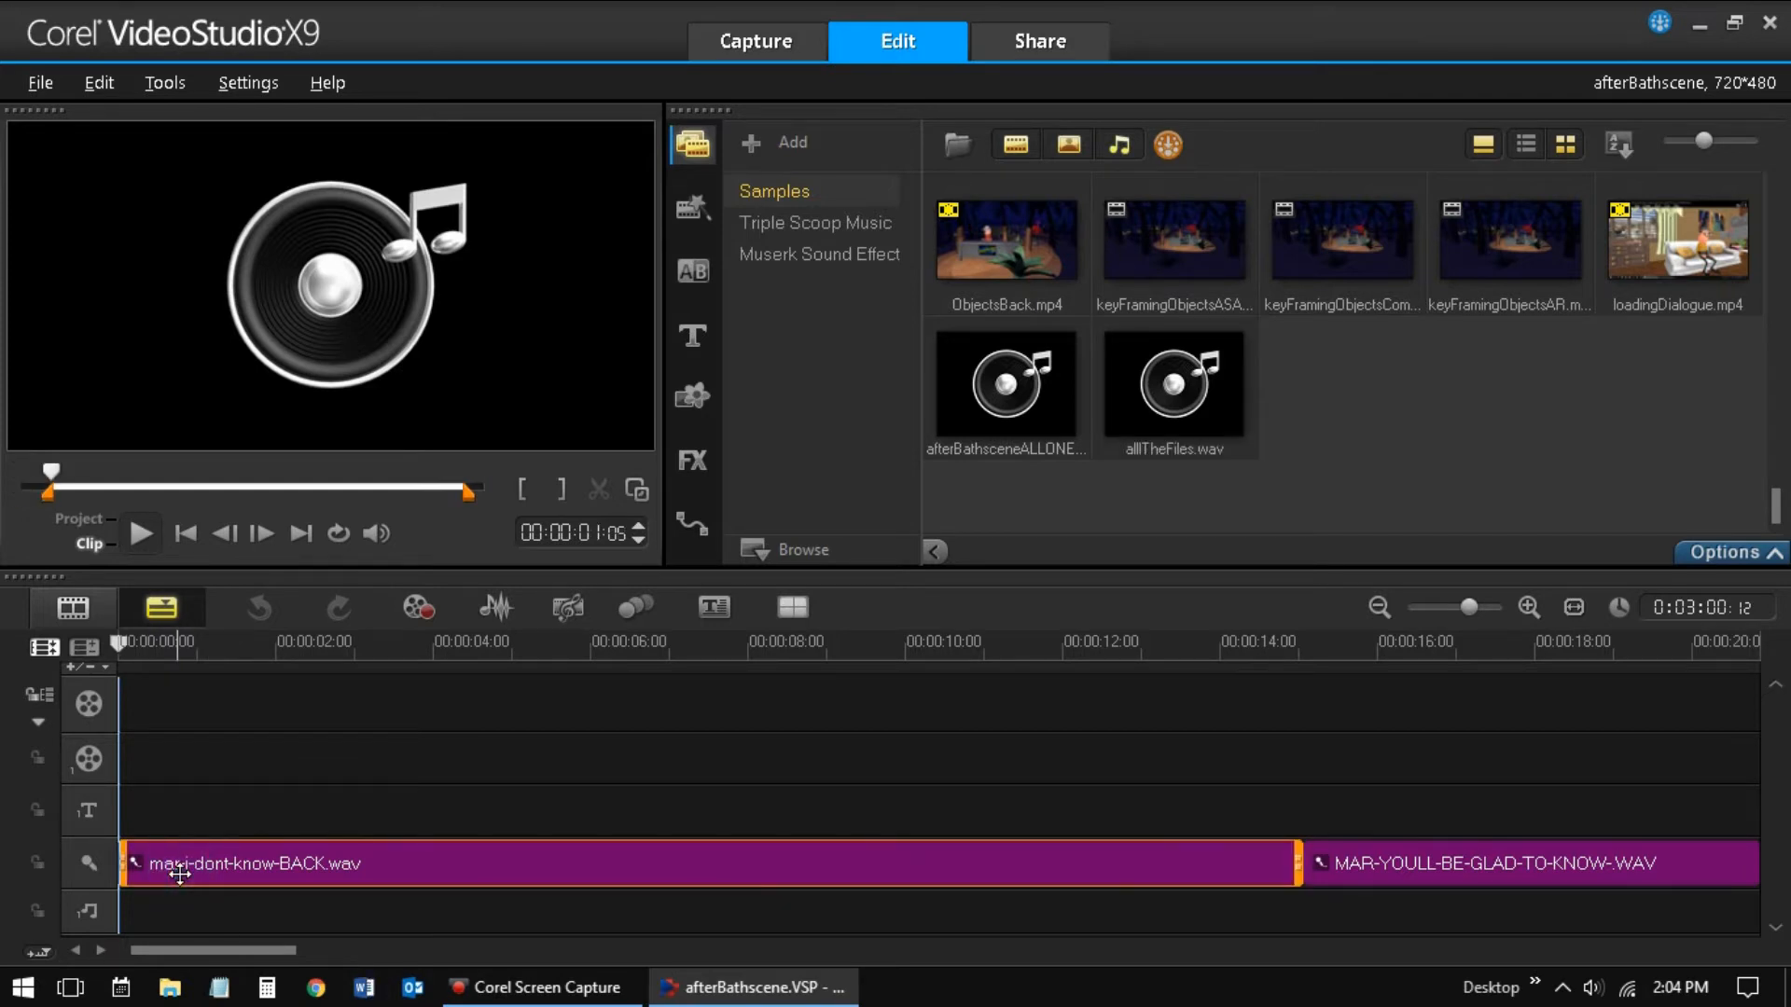
key(Delete)
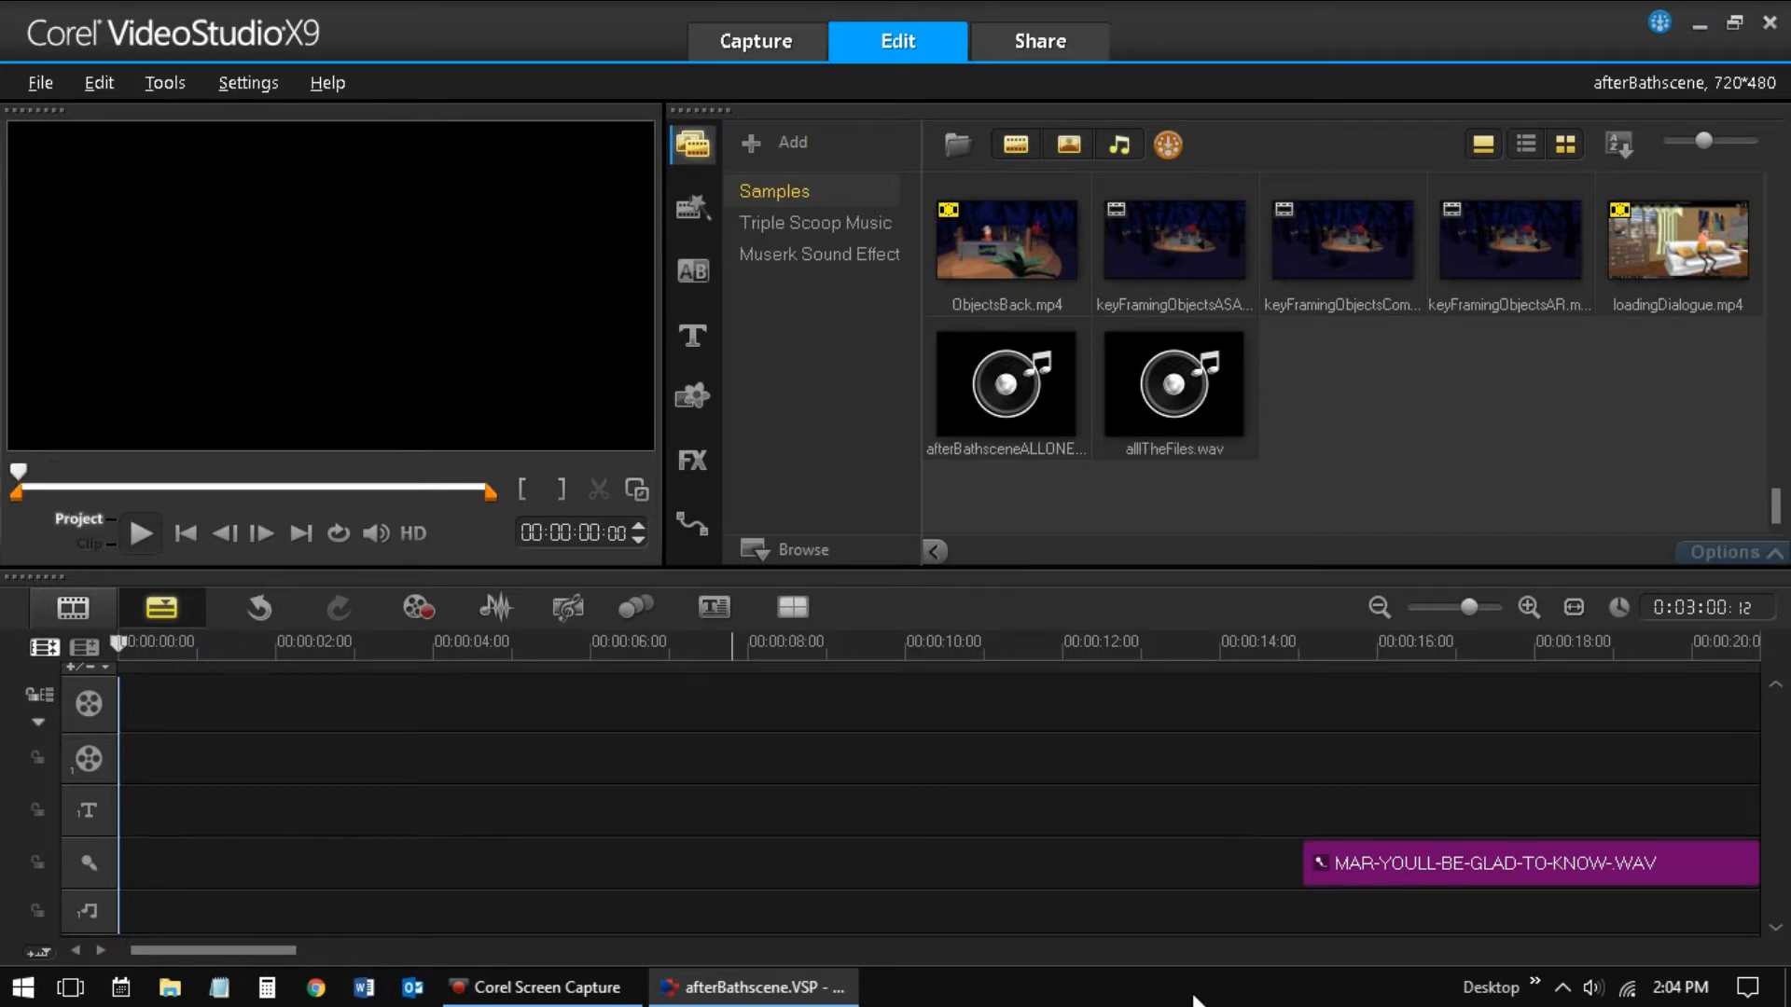
click(1398, 860)
key(Delete)
Delete the clips MAR-A-COUPLE-OF-ITEMS.WAV, IVE-ADDED-SATURDAY.WAV and MAR-AFTER-I-LEAVE.WAV from the voice track.
drag(270, 950, 435, 953)
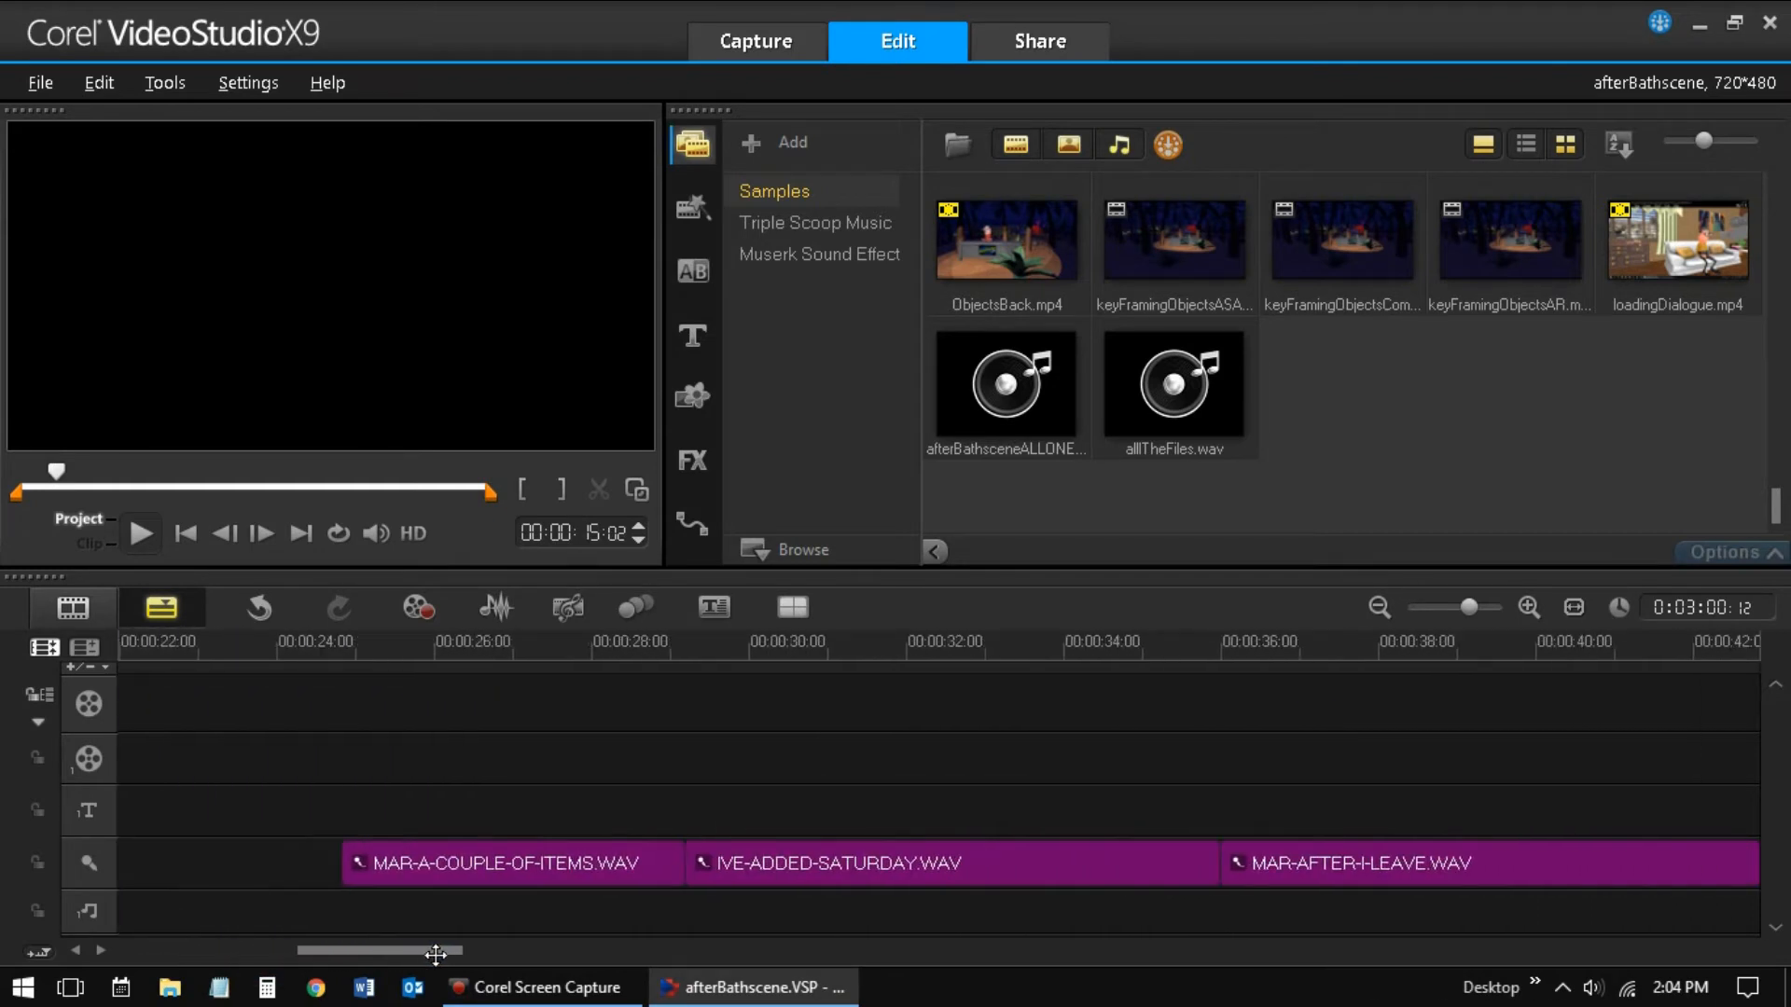
click(468, 865)
key(Delete)
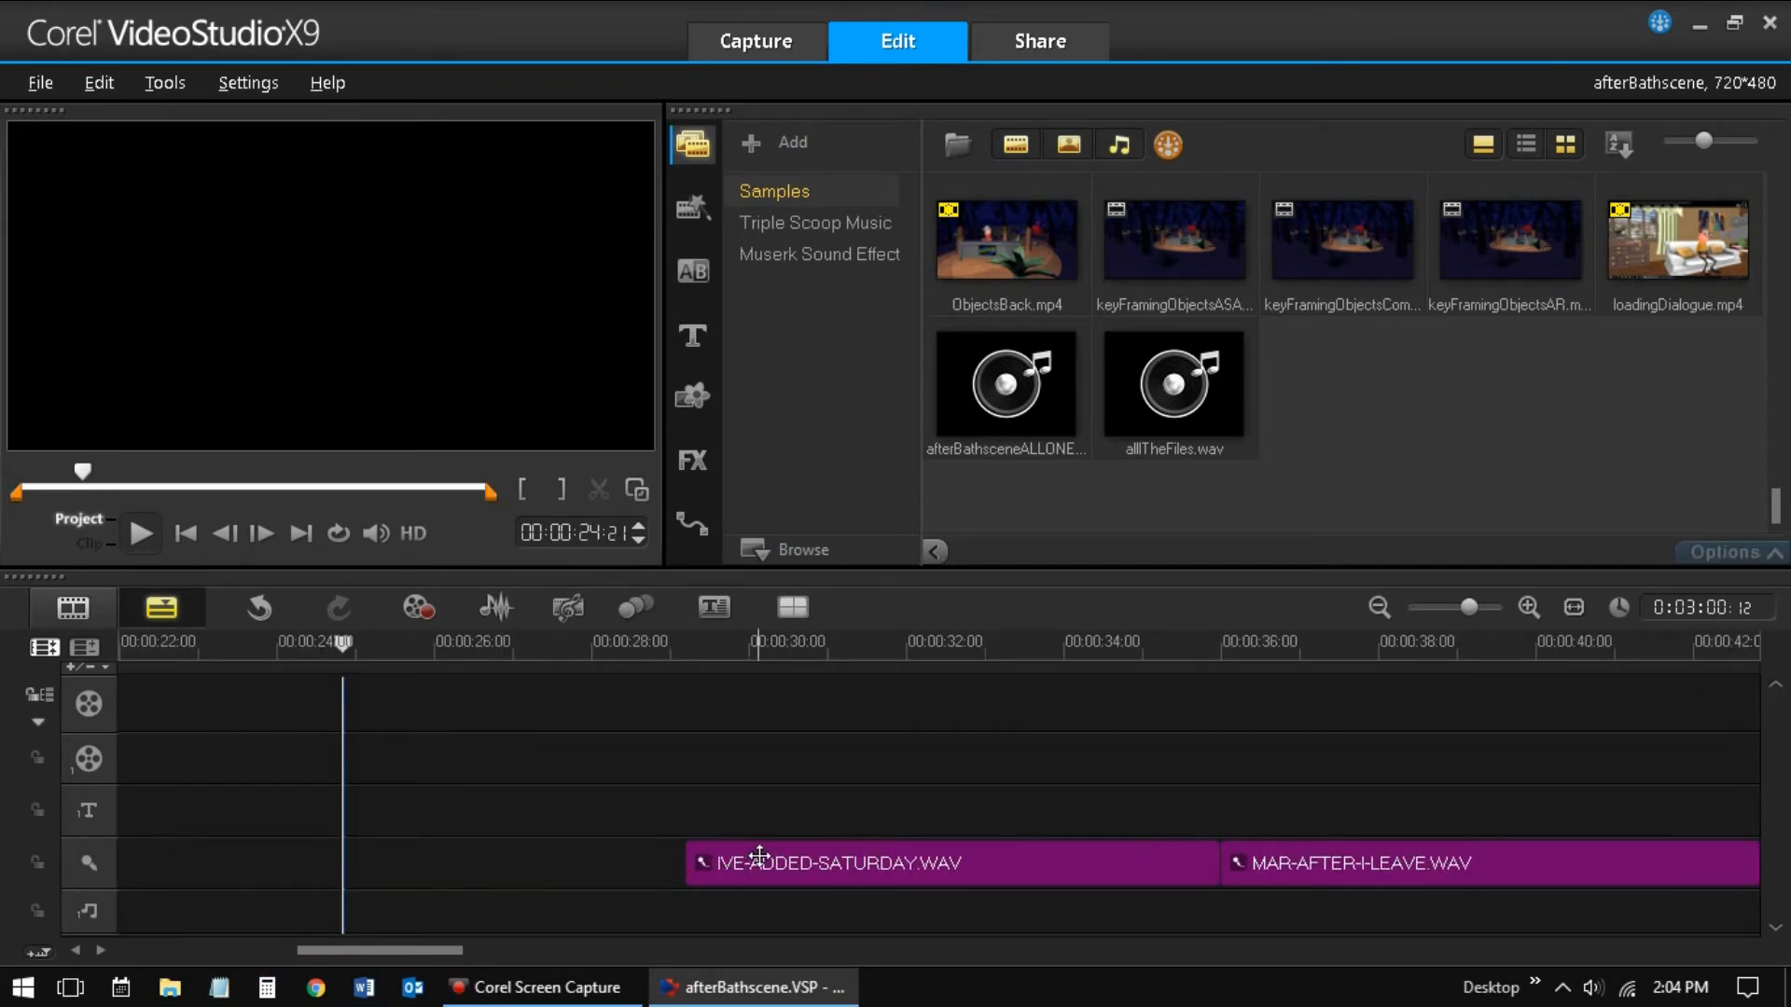
click(759, 862)
key(Delete)
click(1295, 865)
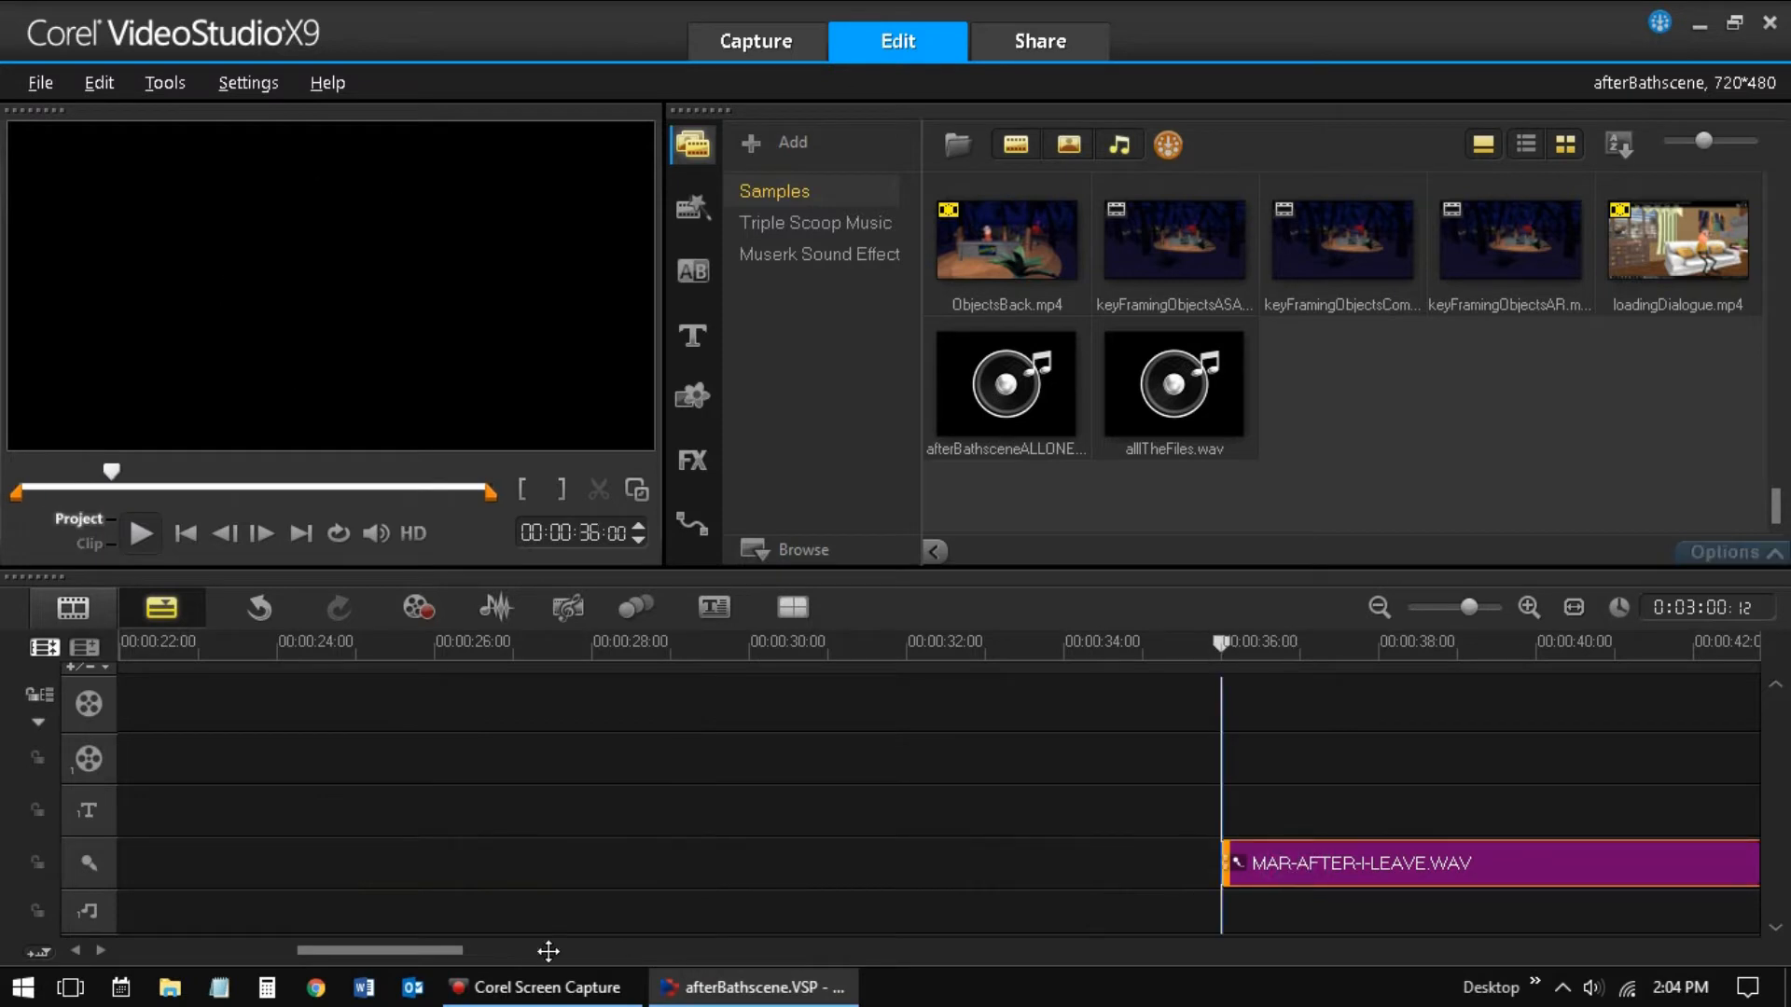
key(Delete)
Delete MAR-IF-I-DIDNT-WANT-TO-HELP.WAV, the clip starting at 1:38:17 and MAR-IM-LEAVING-NOW.WAV from the voice track.
drag(448, 948, 779, 953)
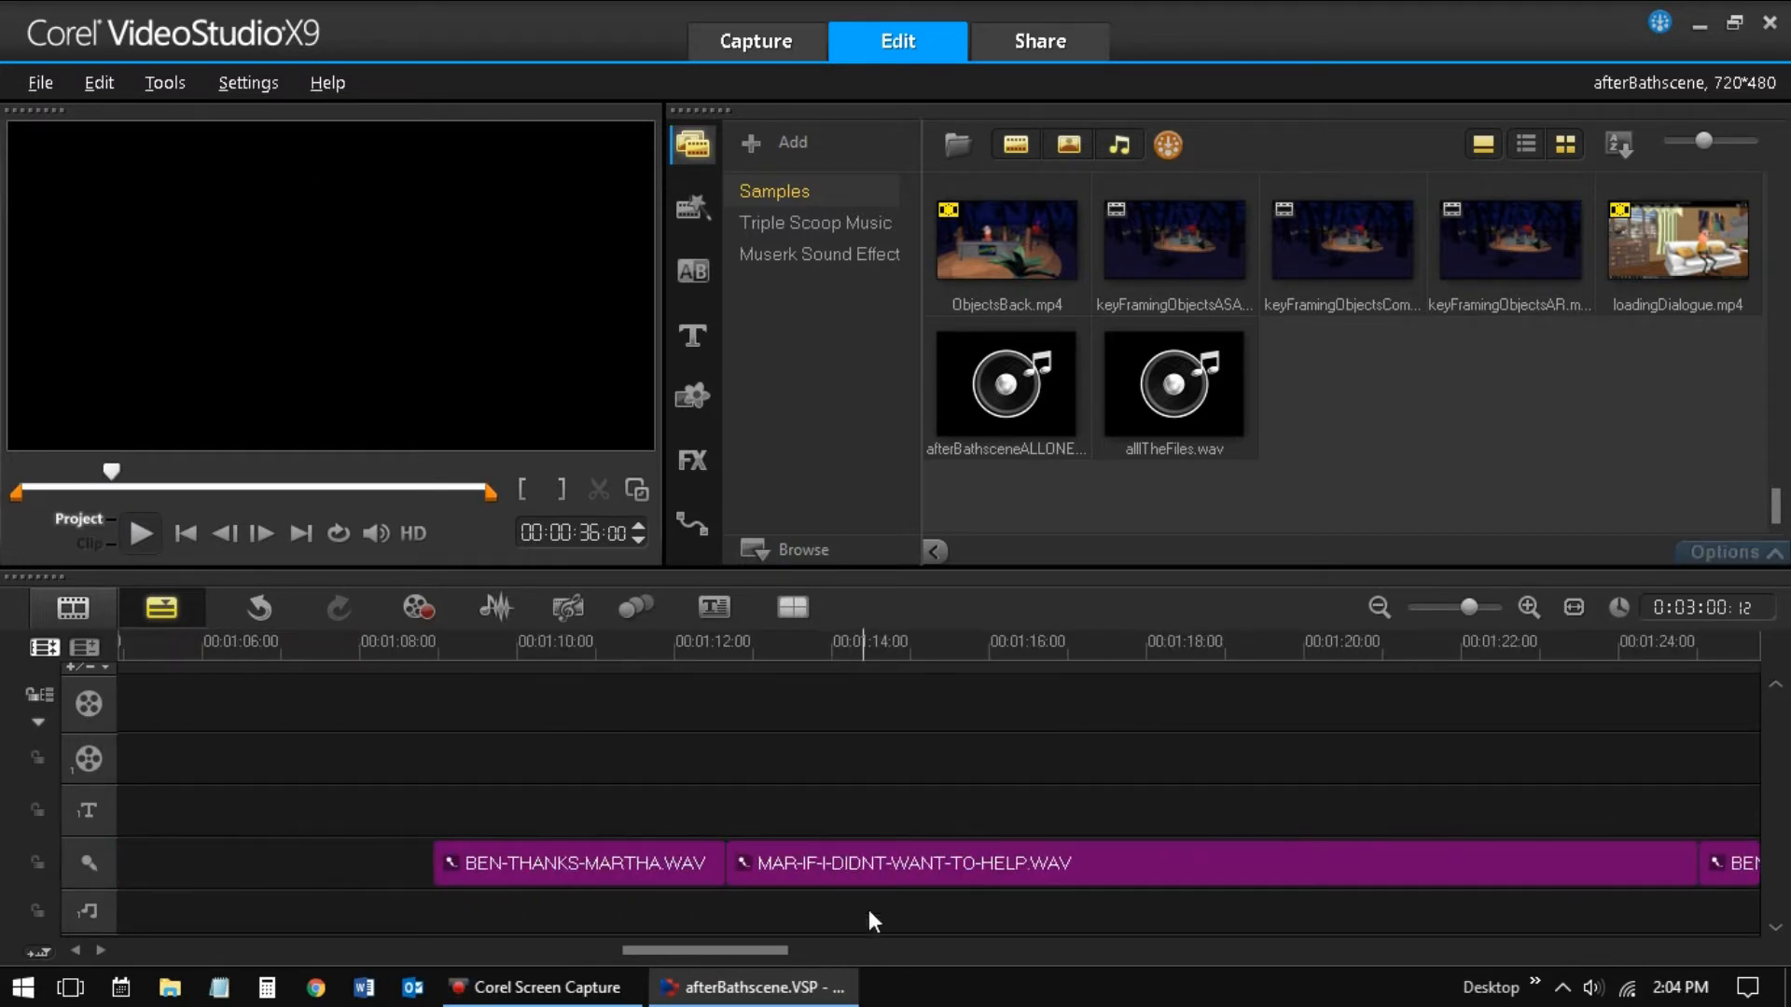
click(875, 861)
key(Delete)
drag(743, 950, 1032, 947)
click(842, 865)
key(Delete)
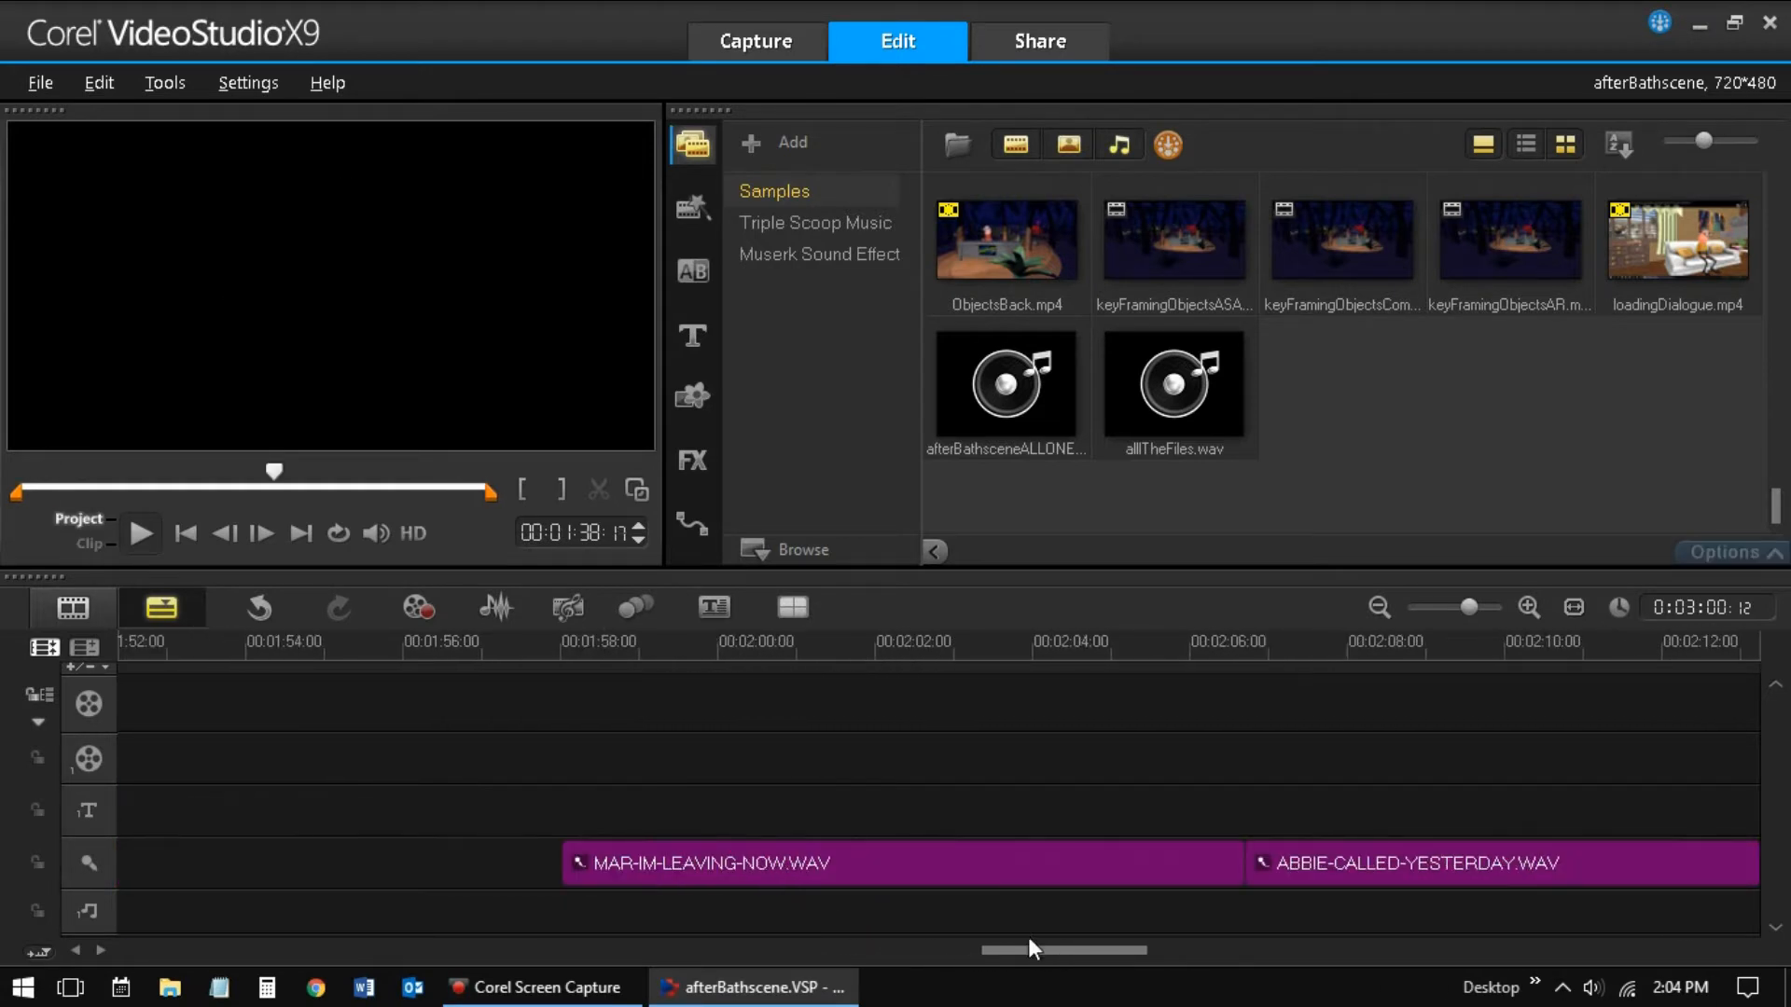
click(895, 857)
key(Delete)
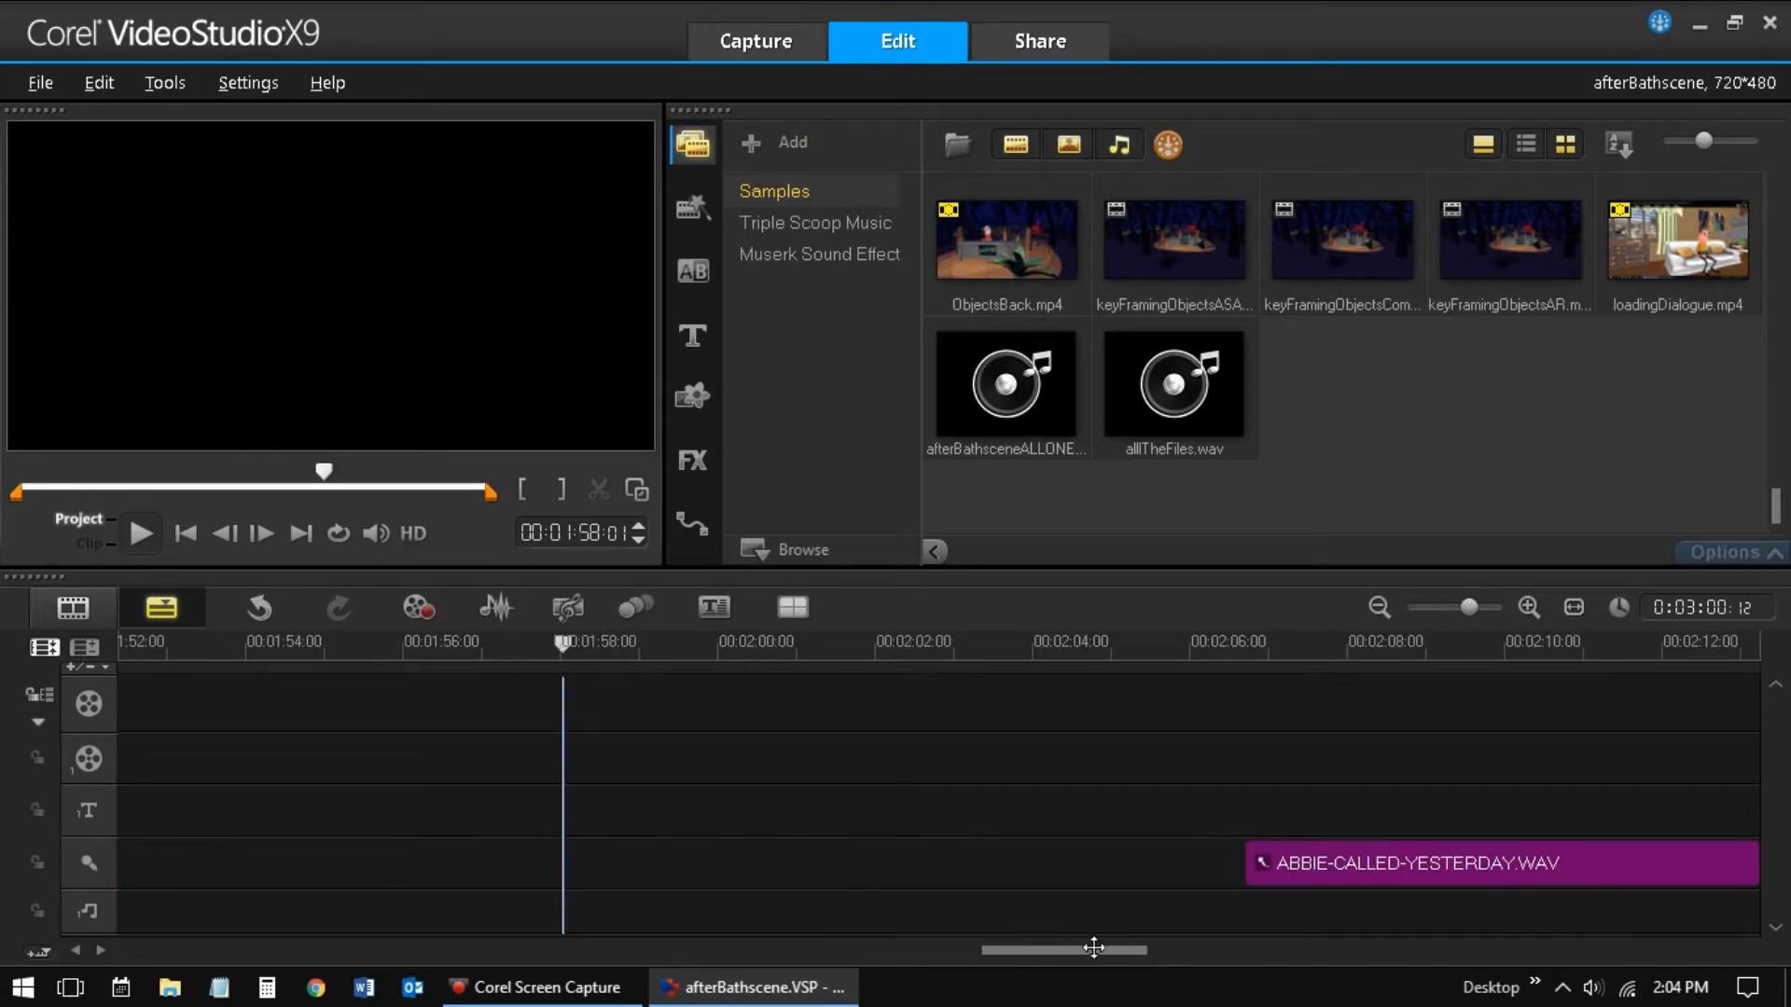
Delete ABBIE-CALLED-YESTERDAY.WAV and the clip starting at 2:23:00 from the voice track.
drag(1087, 952, 1160, 952)
click(840, 860)
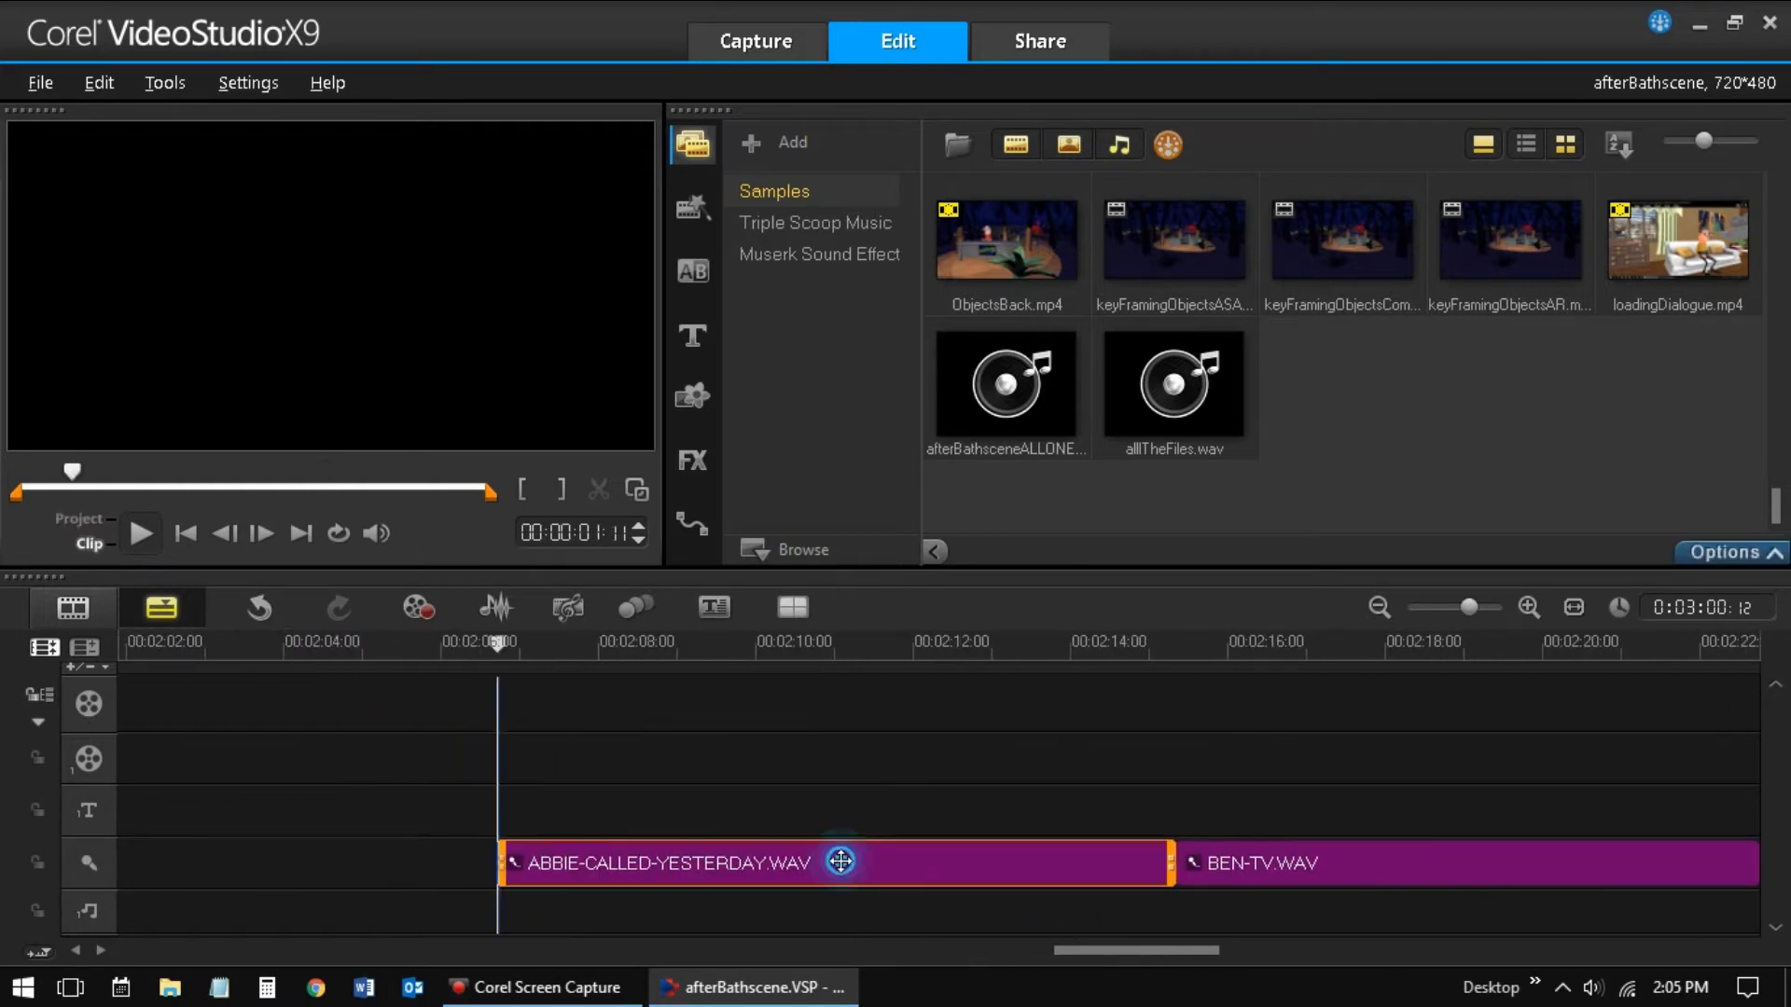
key(Delete)
drag(1140, 951, 1420, 954)
click(979, 862)
key(Delete)
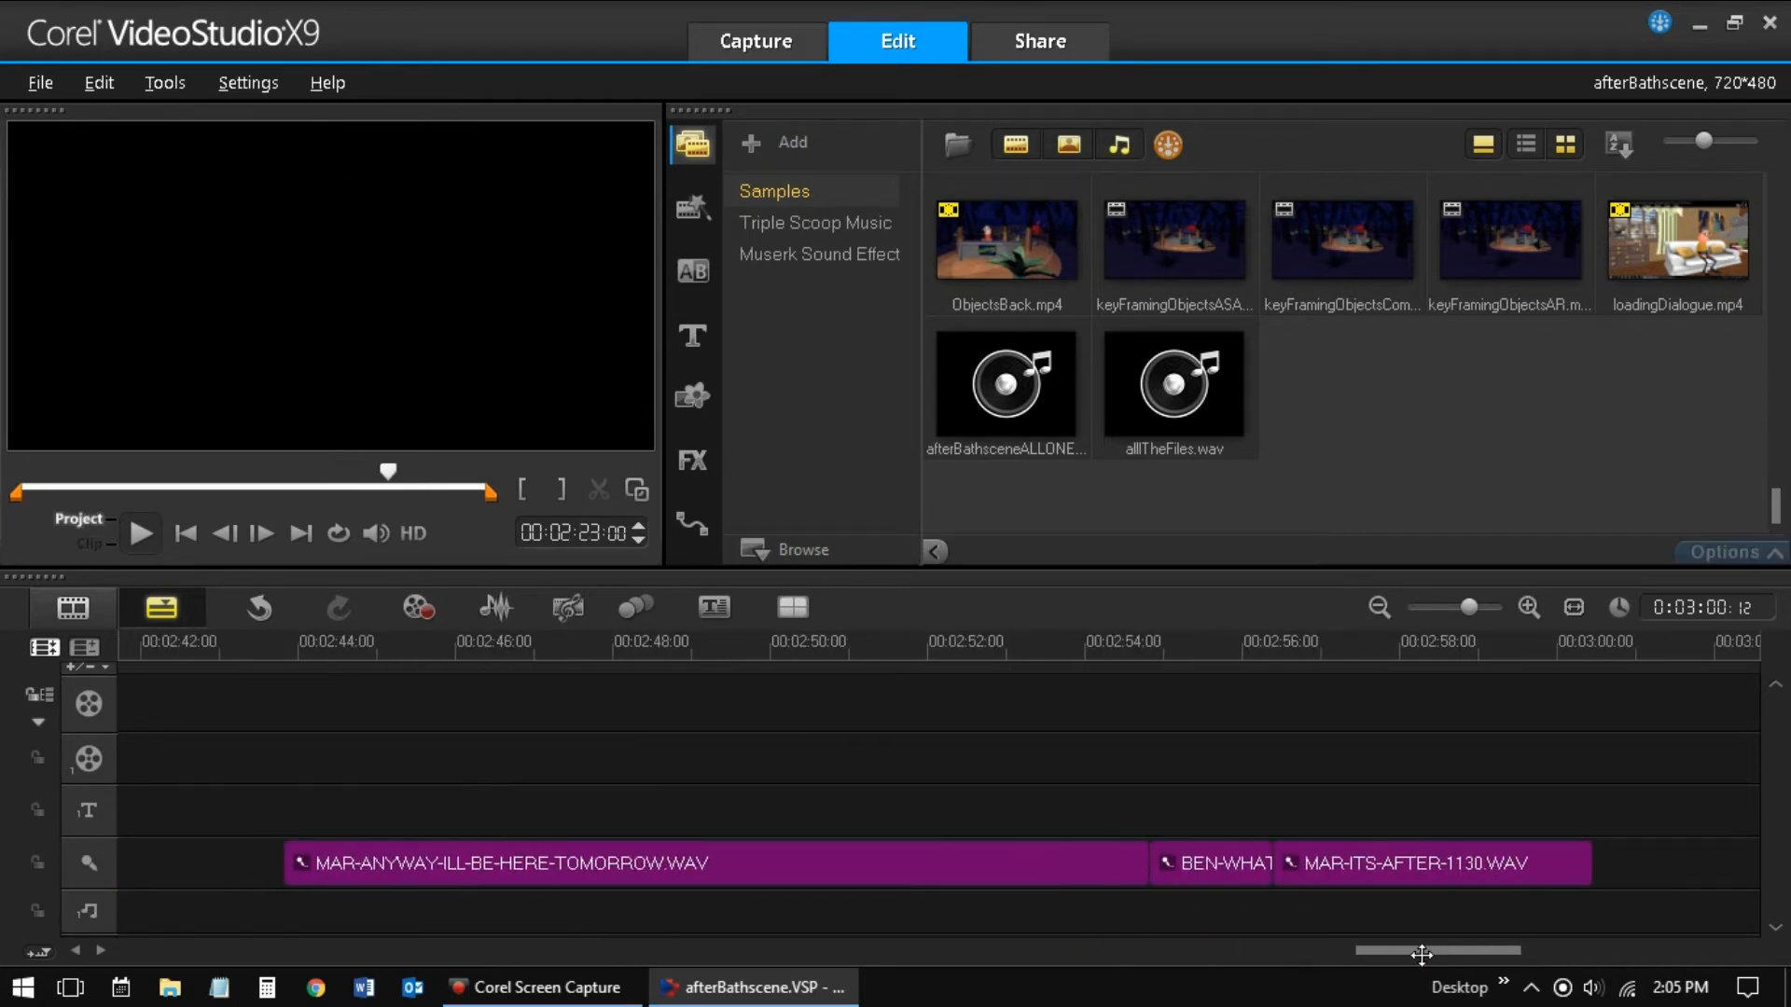
Delete MAR-ANYWAY-ILL-BE-HERE-TOMORROW.WAV and MAR-ITS-AFTER-1130.WAV near the end of the voice track.
click(777, 871)
key(Delete)
click(1393, 863)
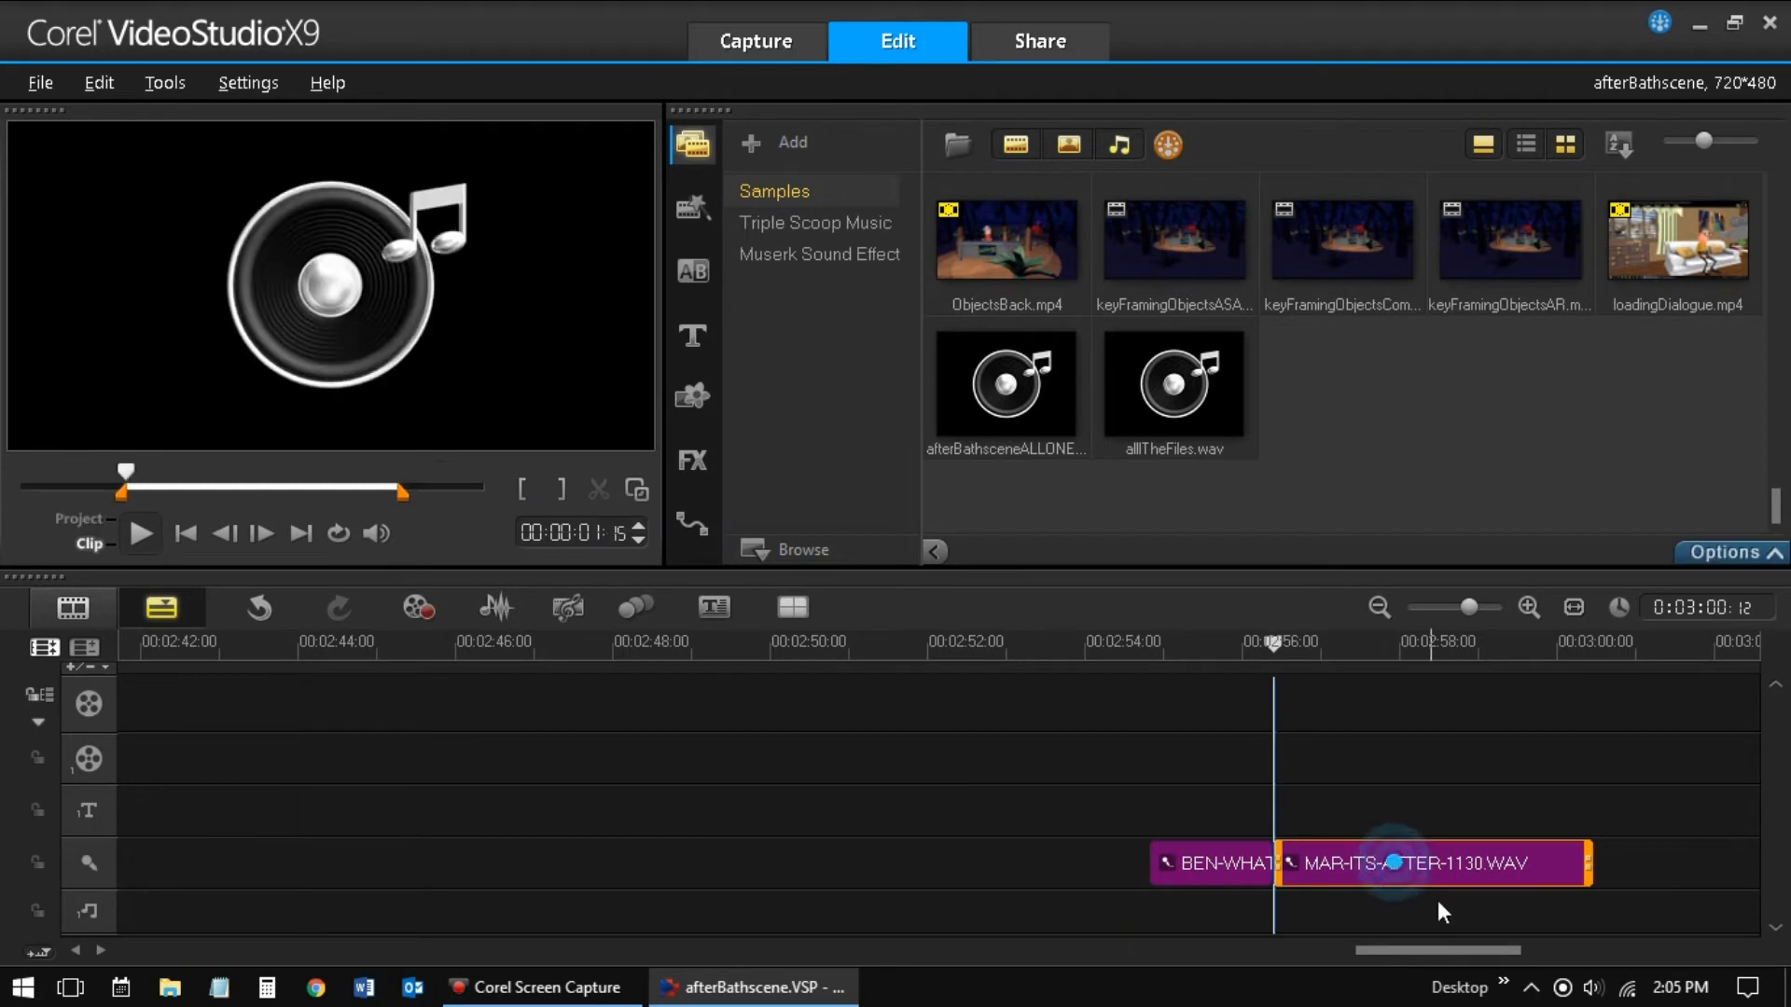
key(Delete)
drag(1469, 951, 777, 954)
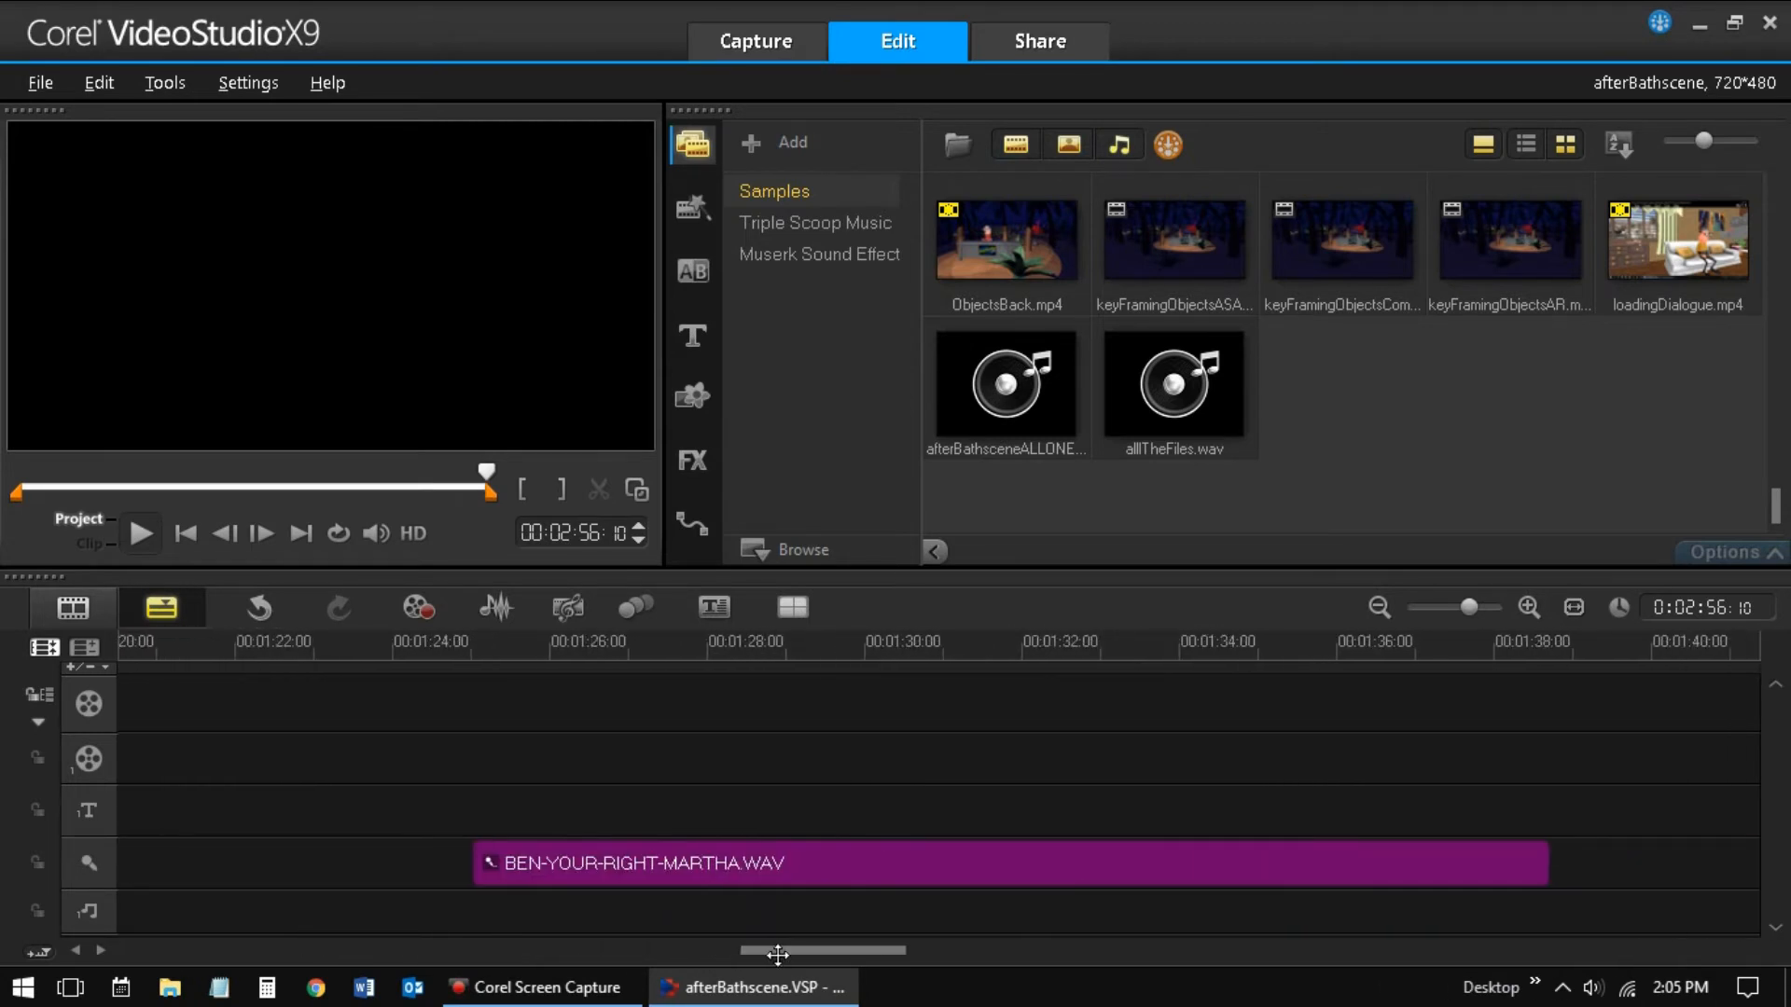
Render the remaining dialogue as an audio-only Microsoft WAV file named bens-part.
click(1040, 42)
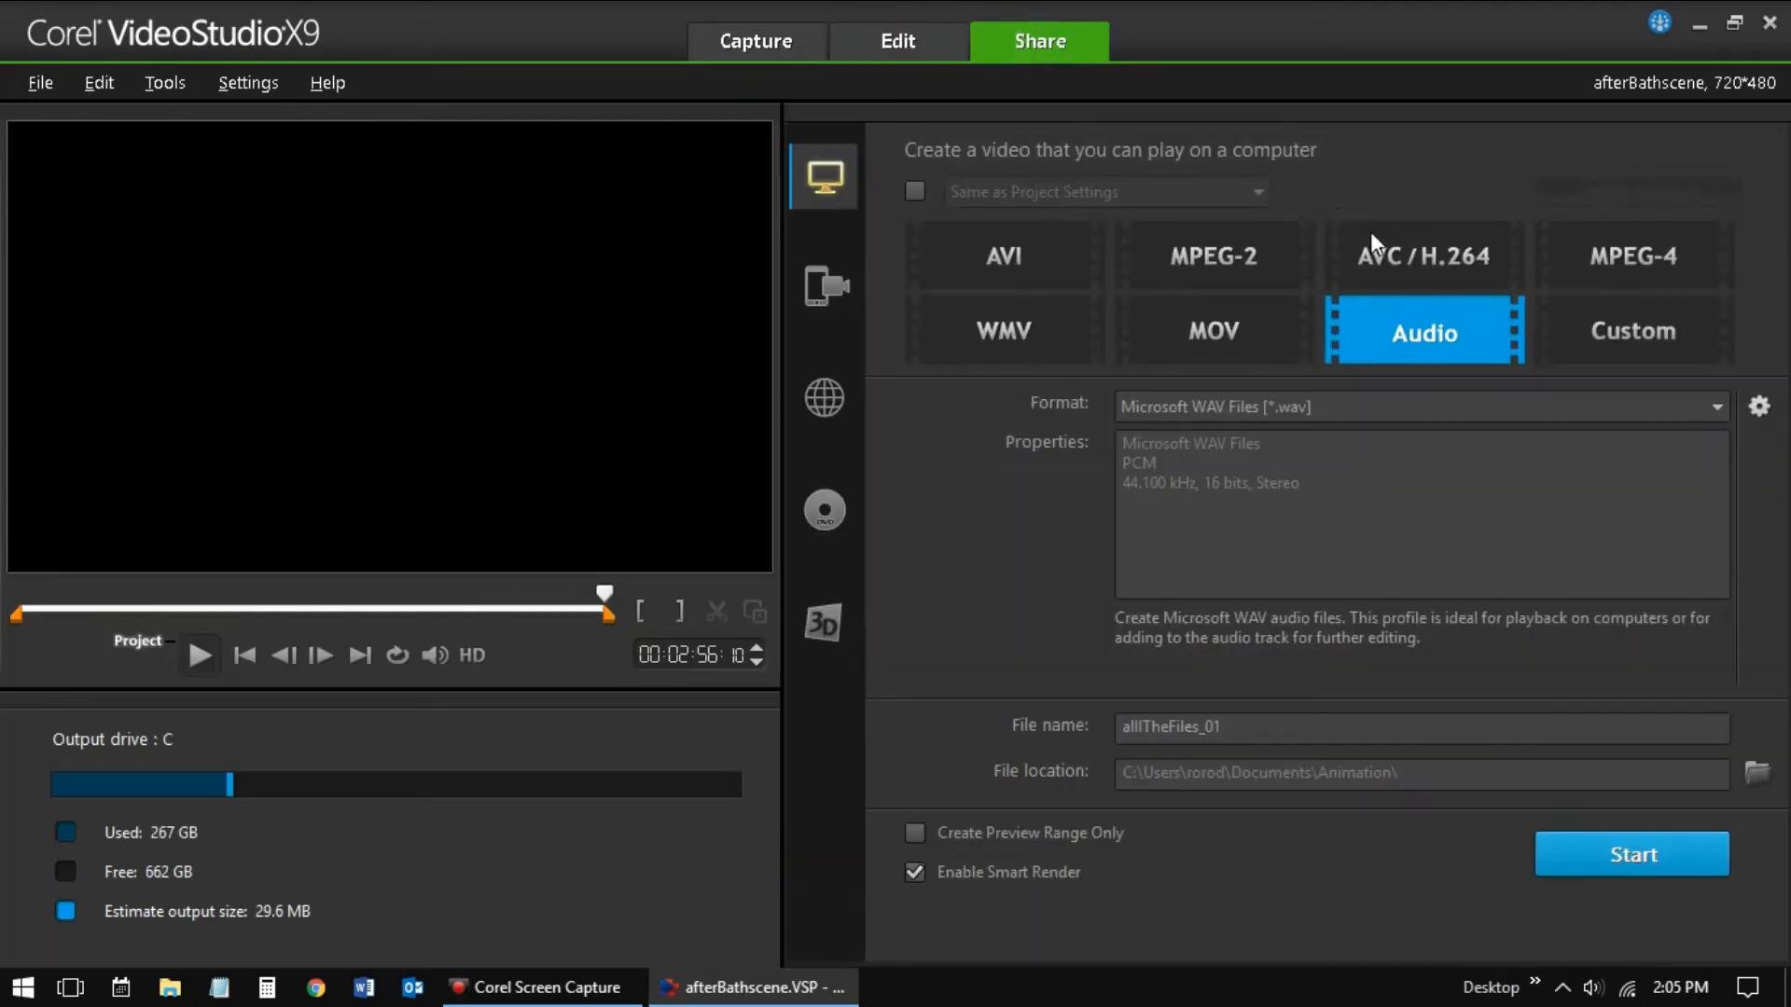
click(1441, 406)
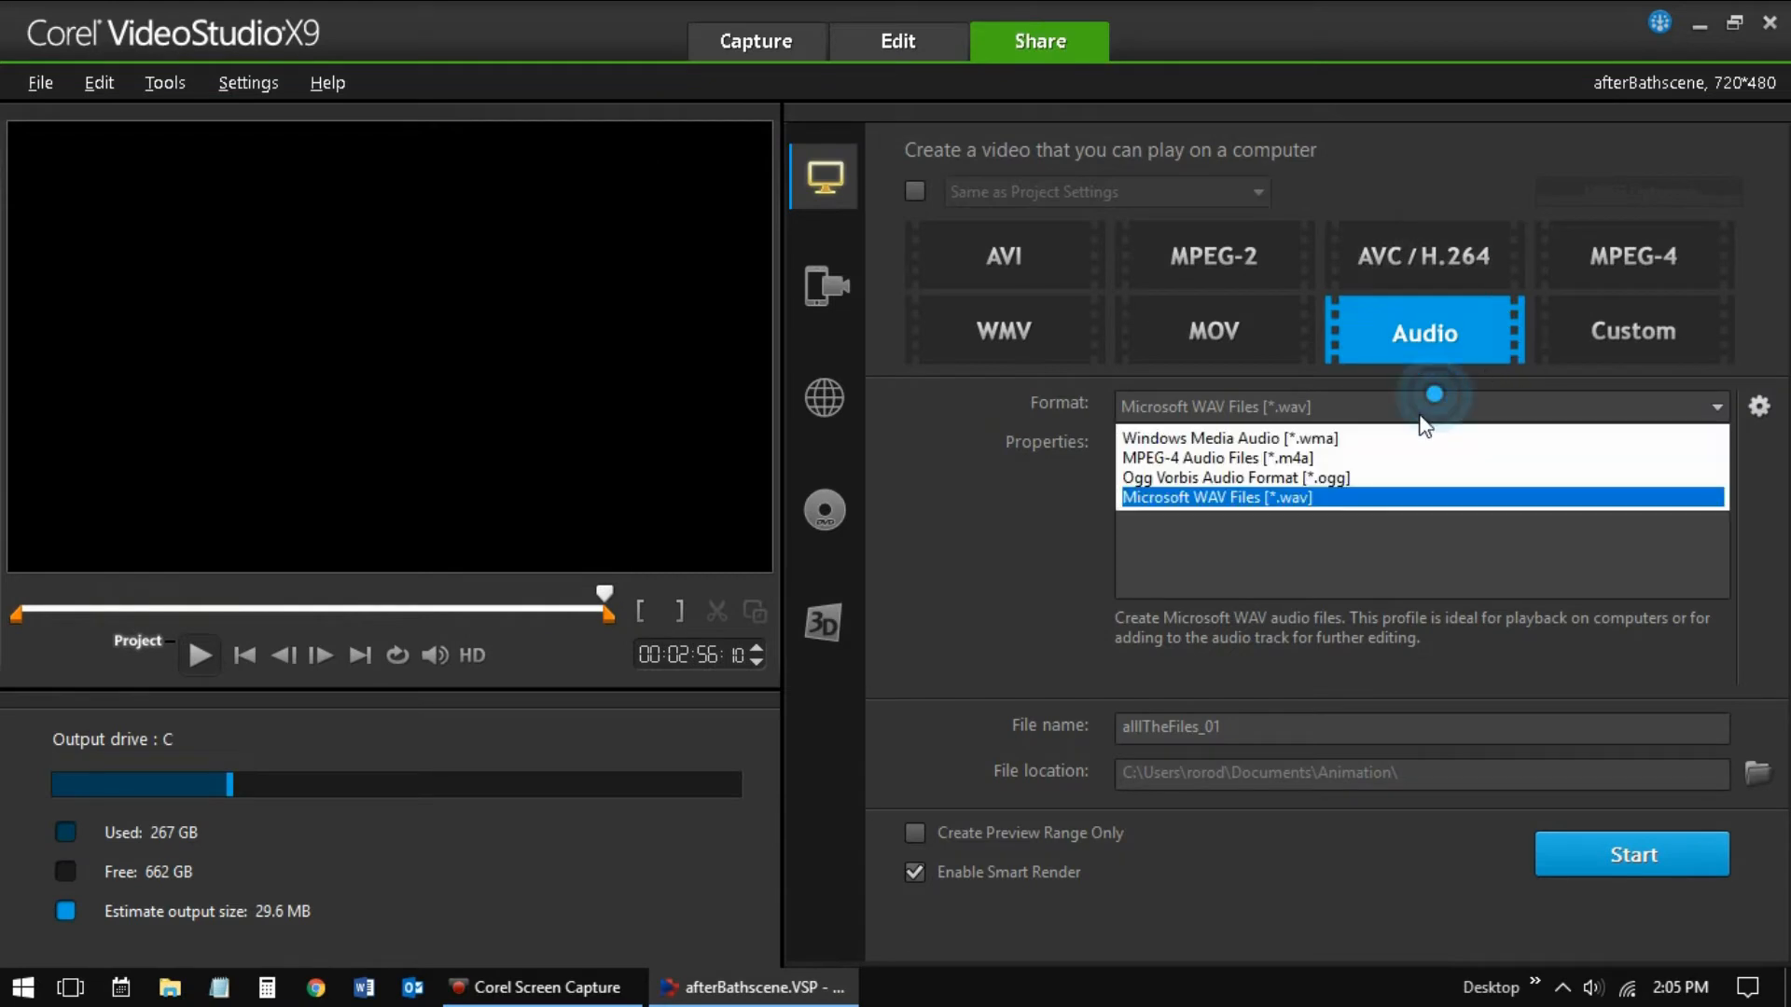
click(1373, 499)
click(1240, 726)
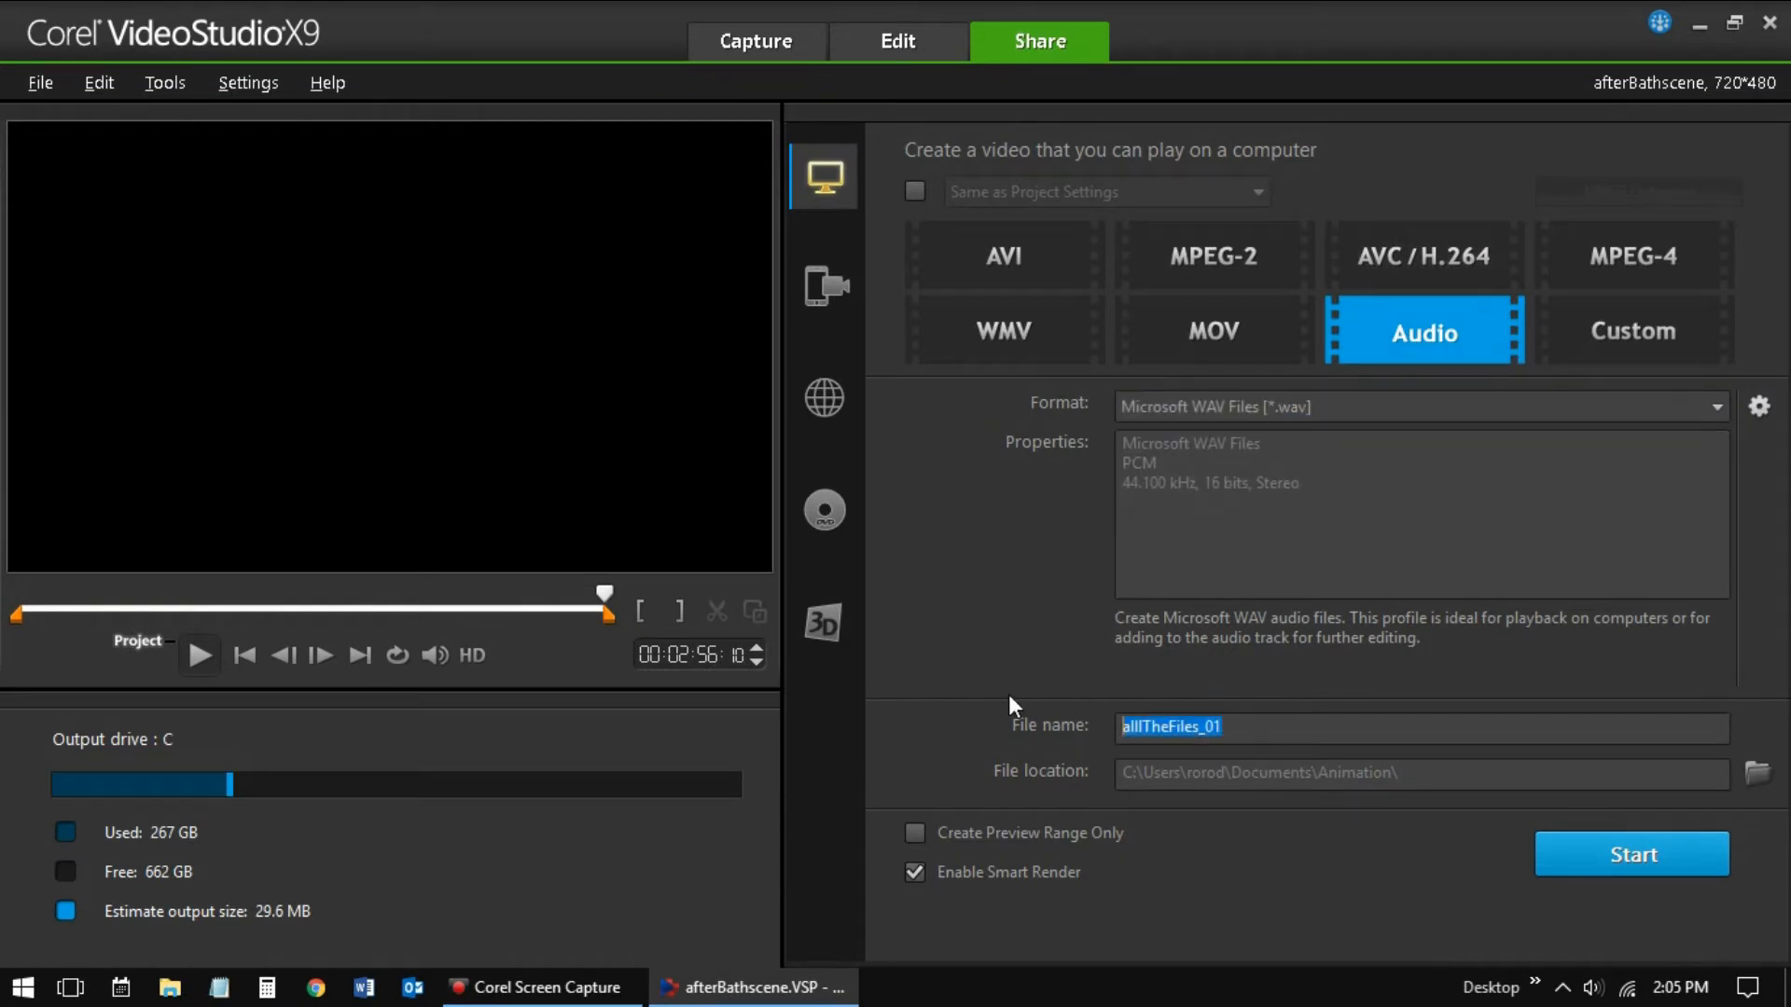
text(bens-part)
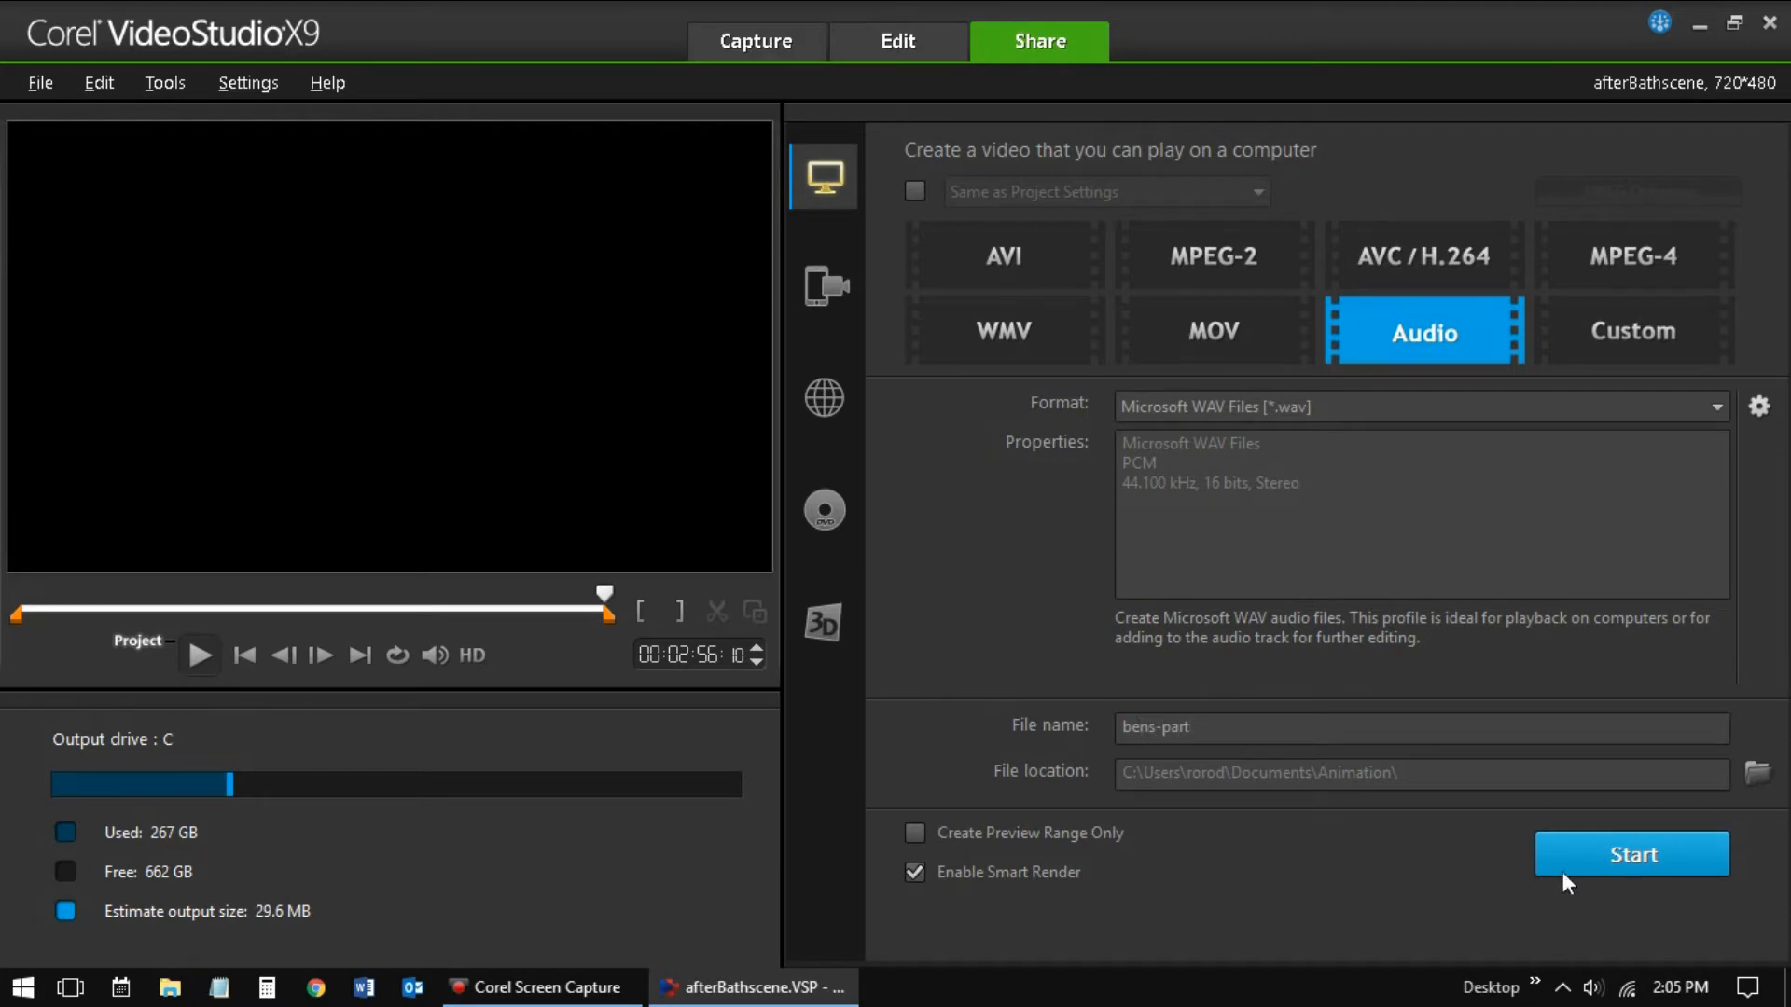
click(1563, 851)
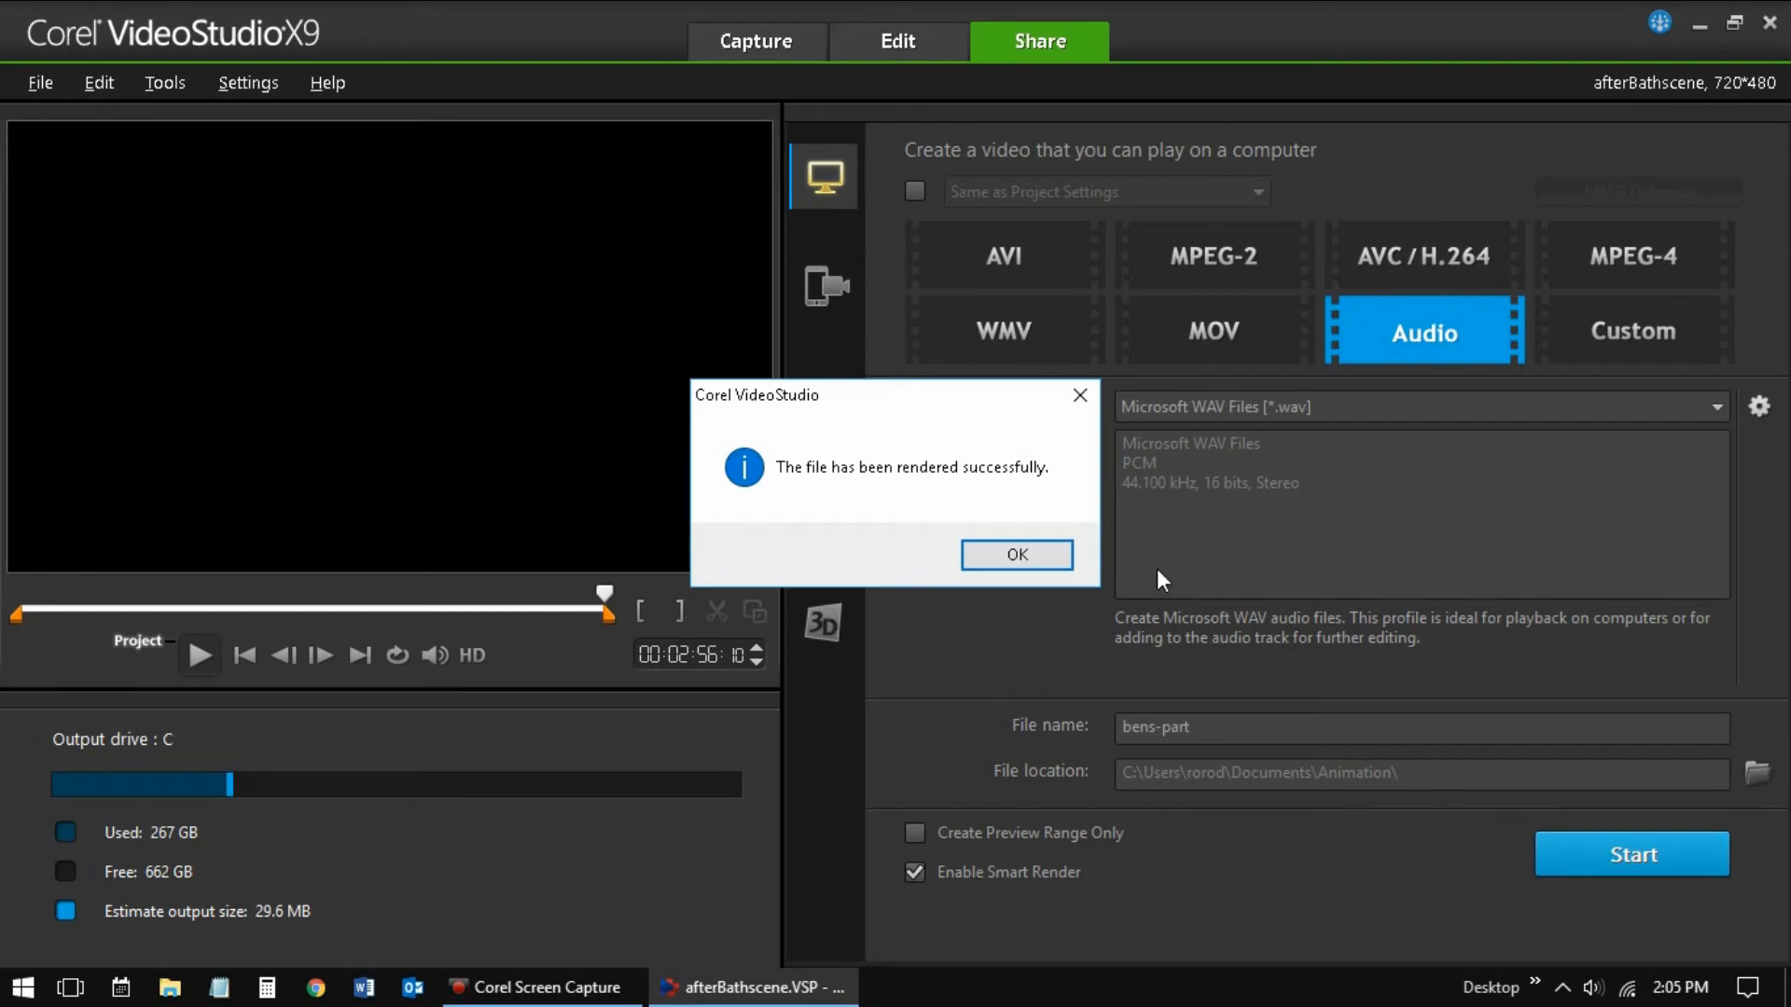
click(1044, 552)
Open the recent project session4SampleAUDIOPROJECT without saving the changes to afterBathscene, and look along its timeline.
click(41, 84)
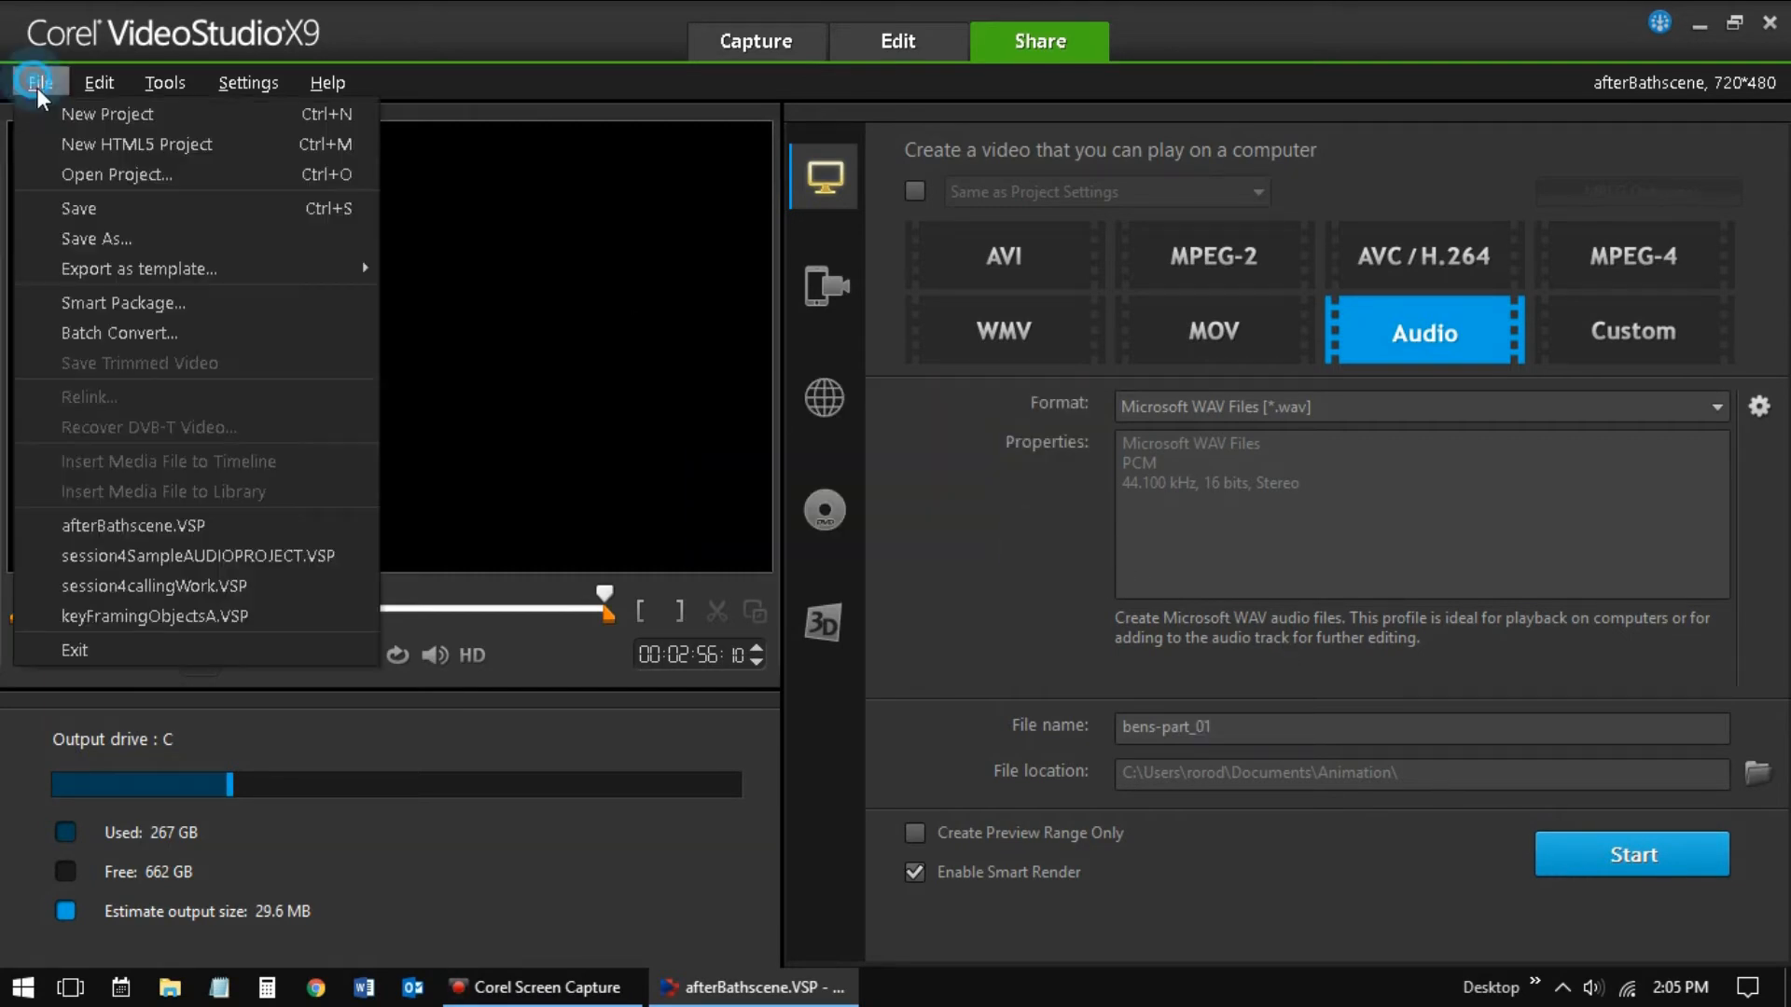
click(164, 555)
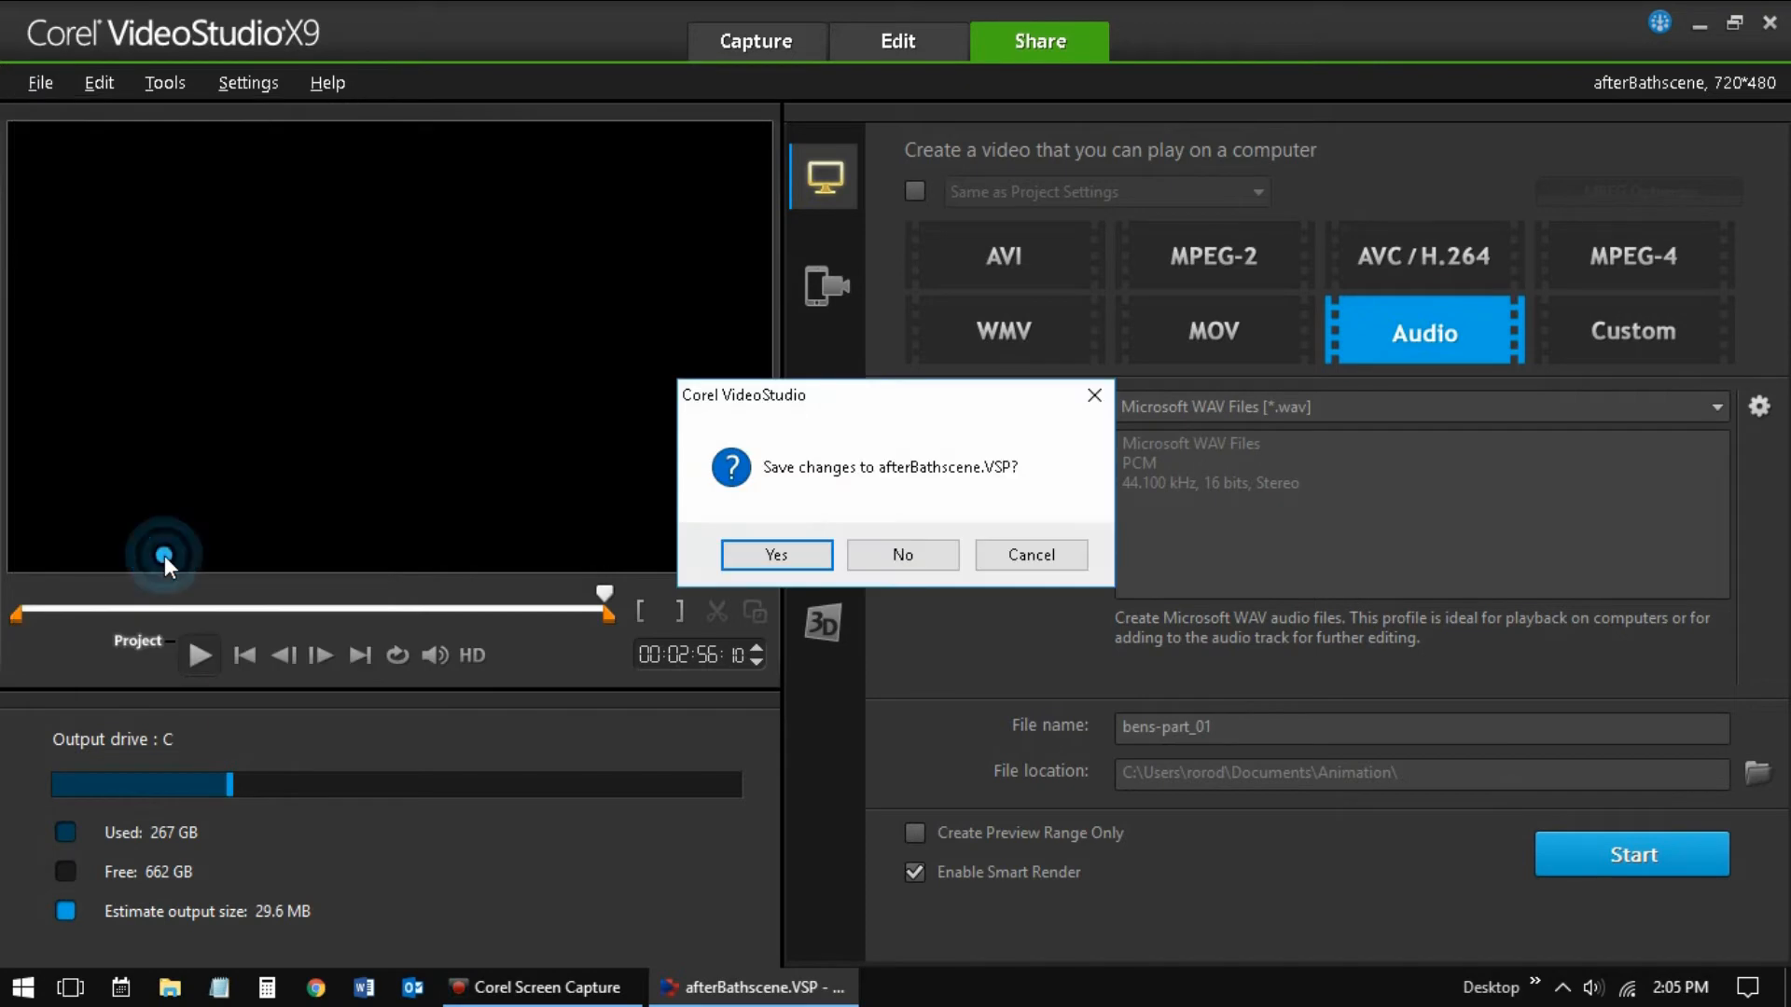
click(886, 560)
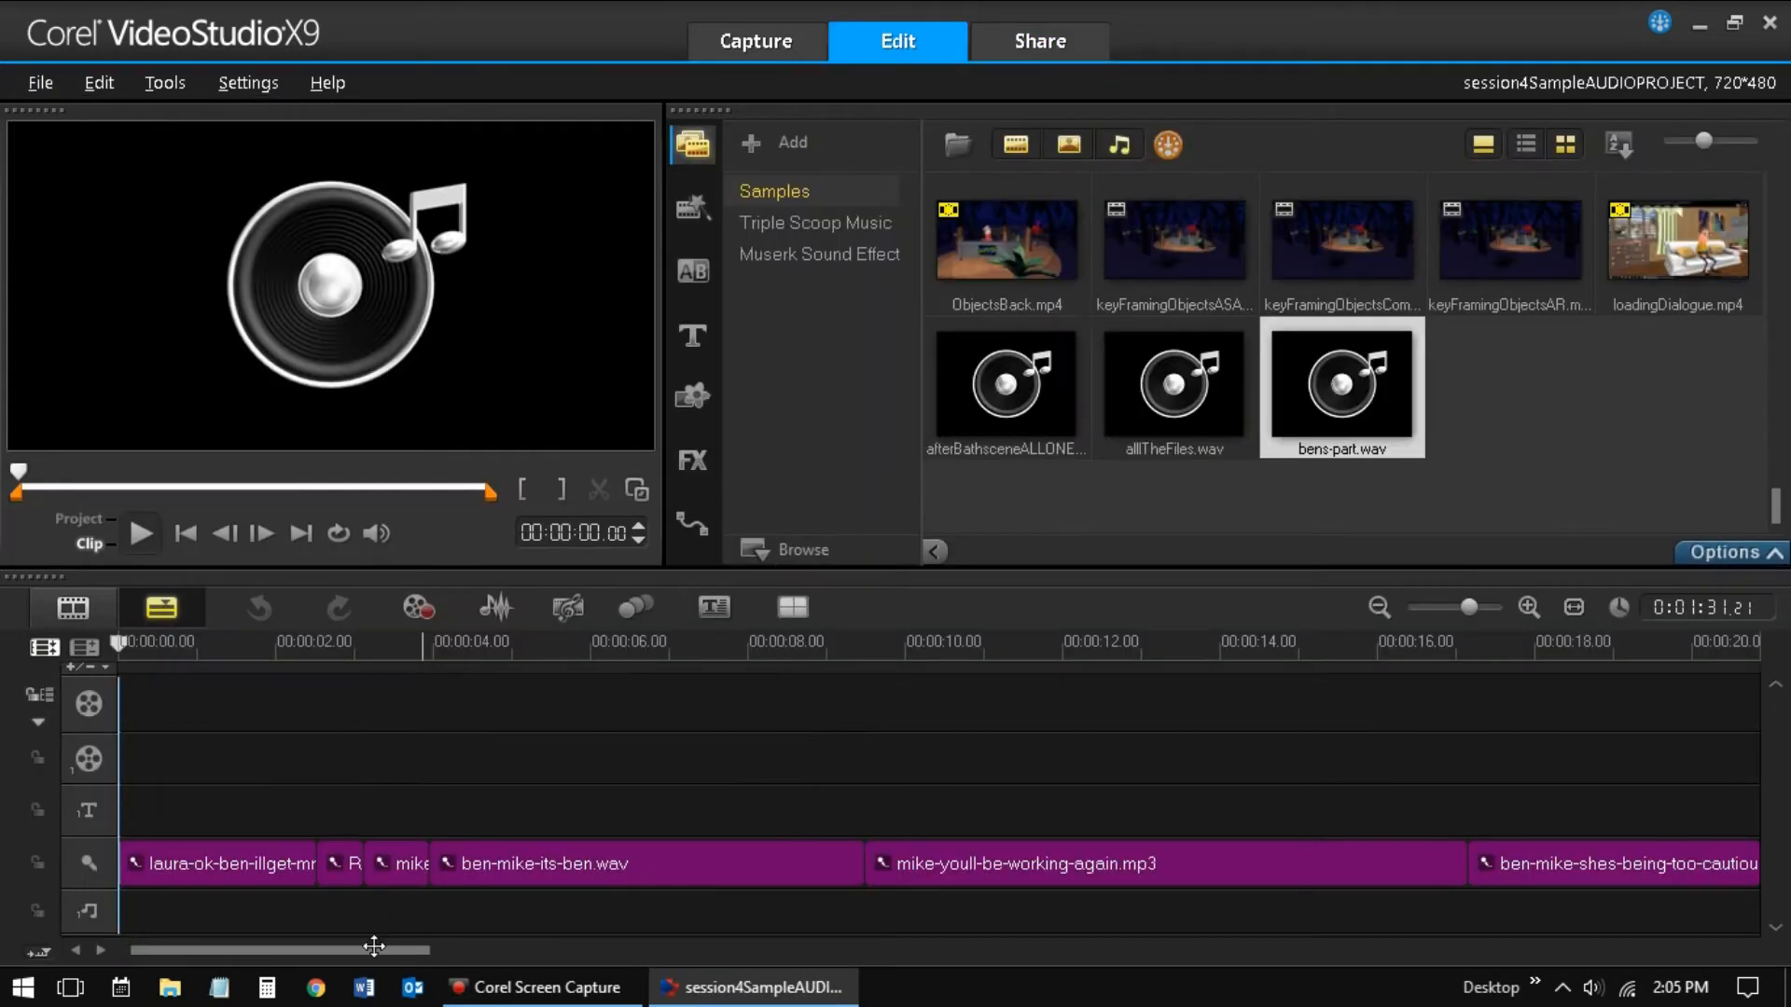
drag(367, 950, 838, 942)
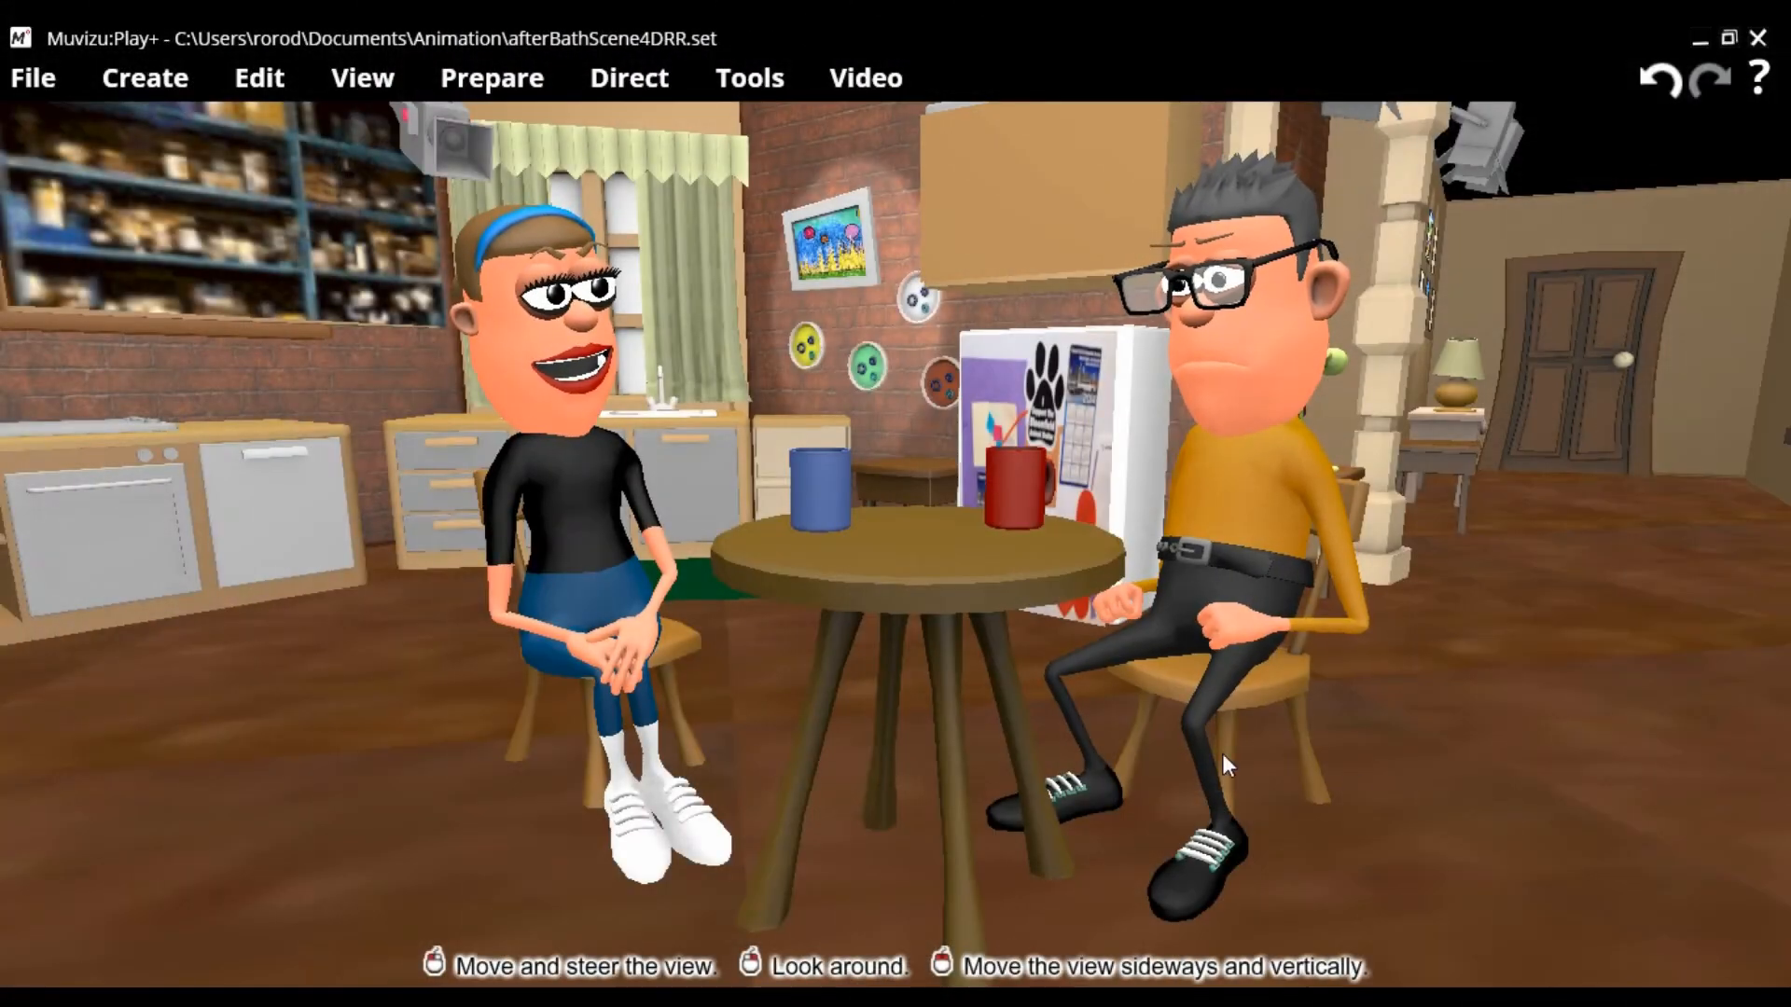
In Muvizu, add a new audio track to the afterBathScene4DRR set and import afterBathsceneALLONEFILE.wav into it.
click(487, 92)
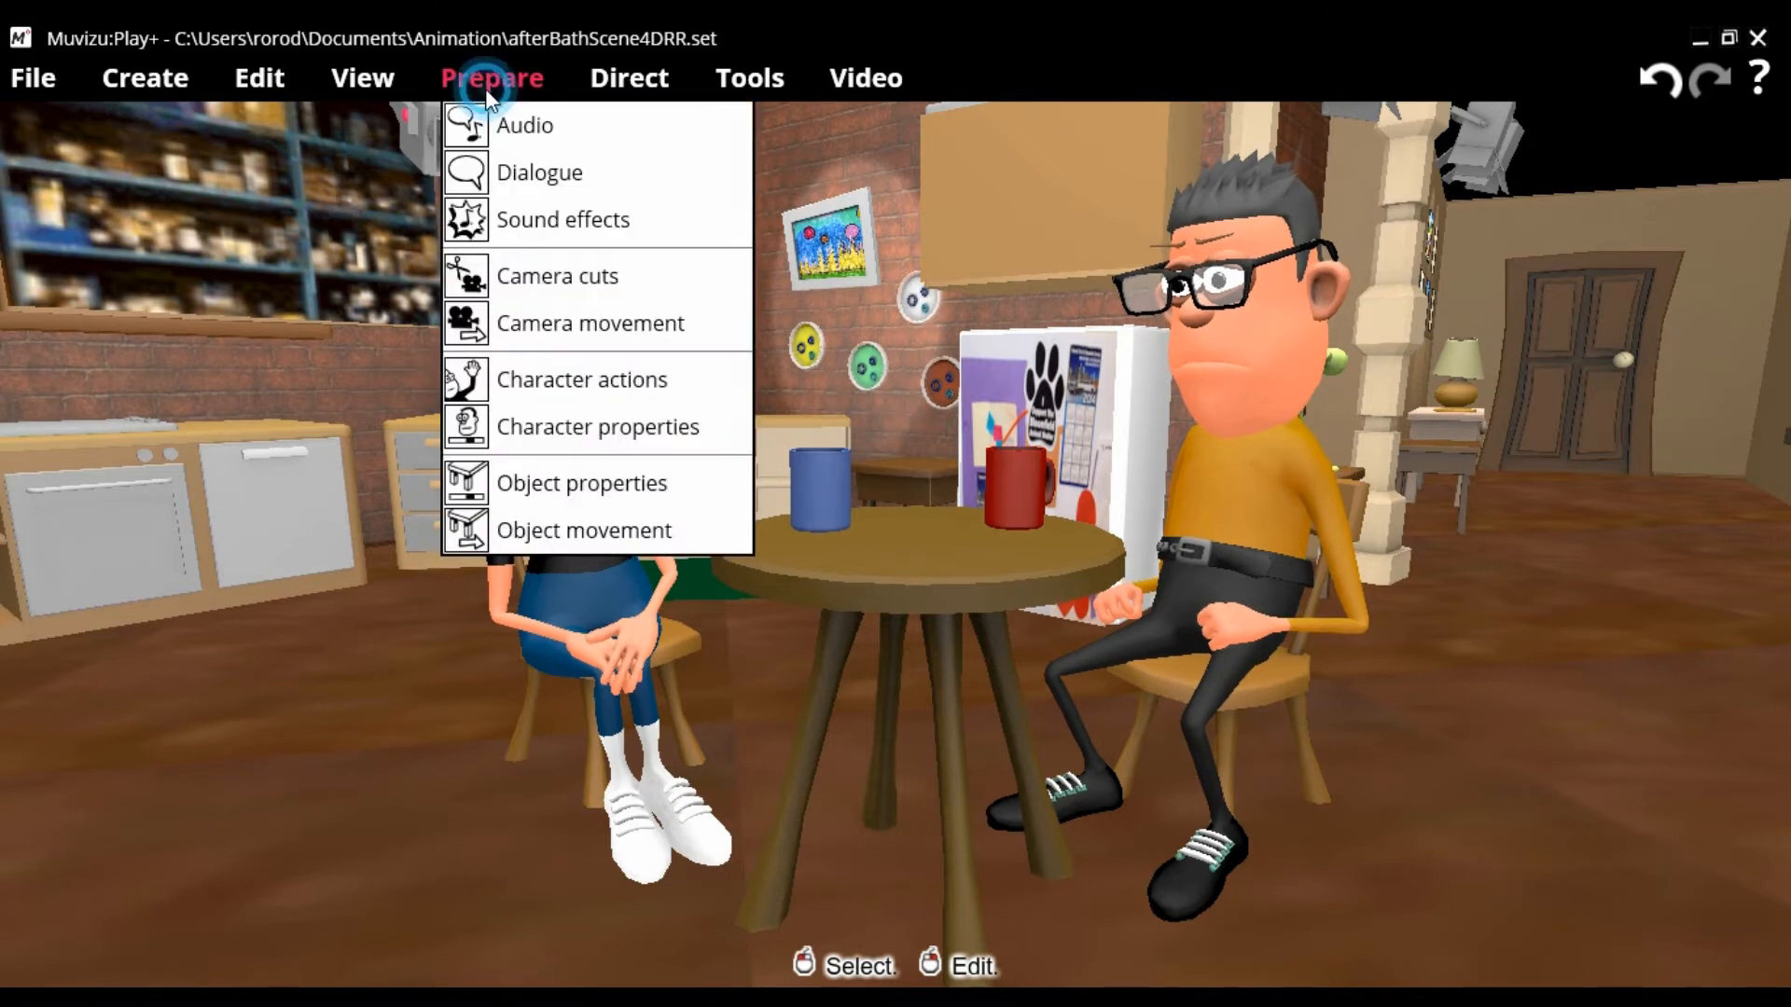
click(489, 125)
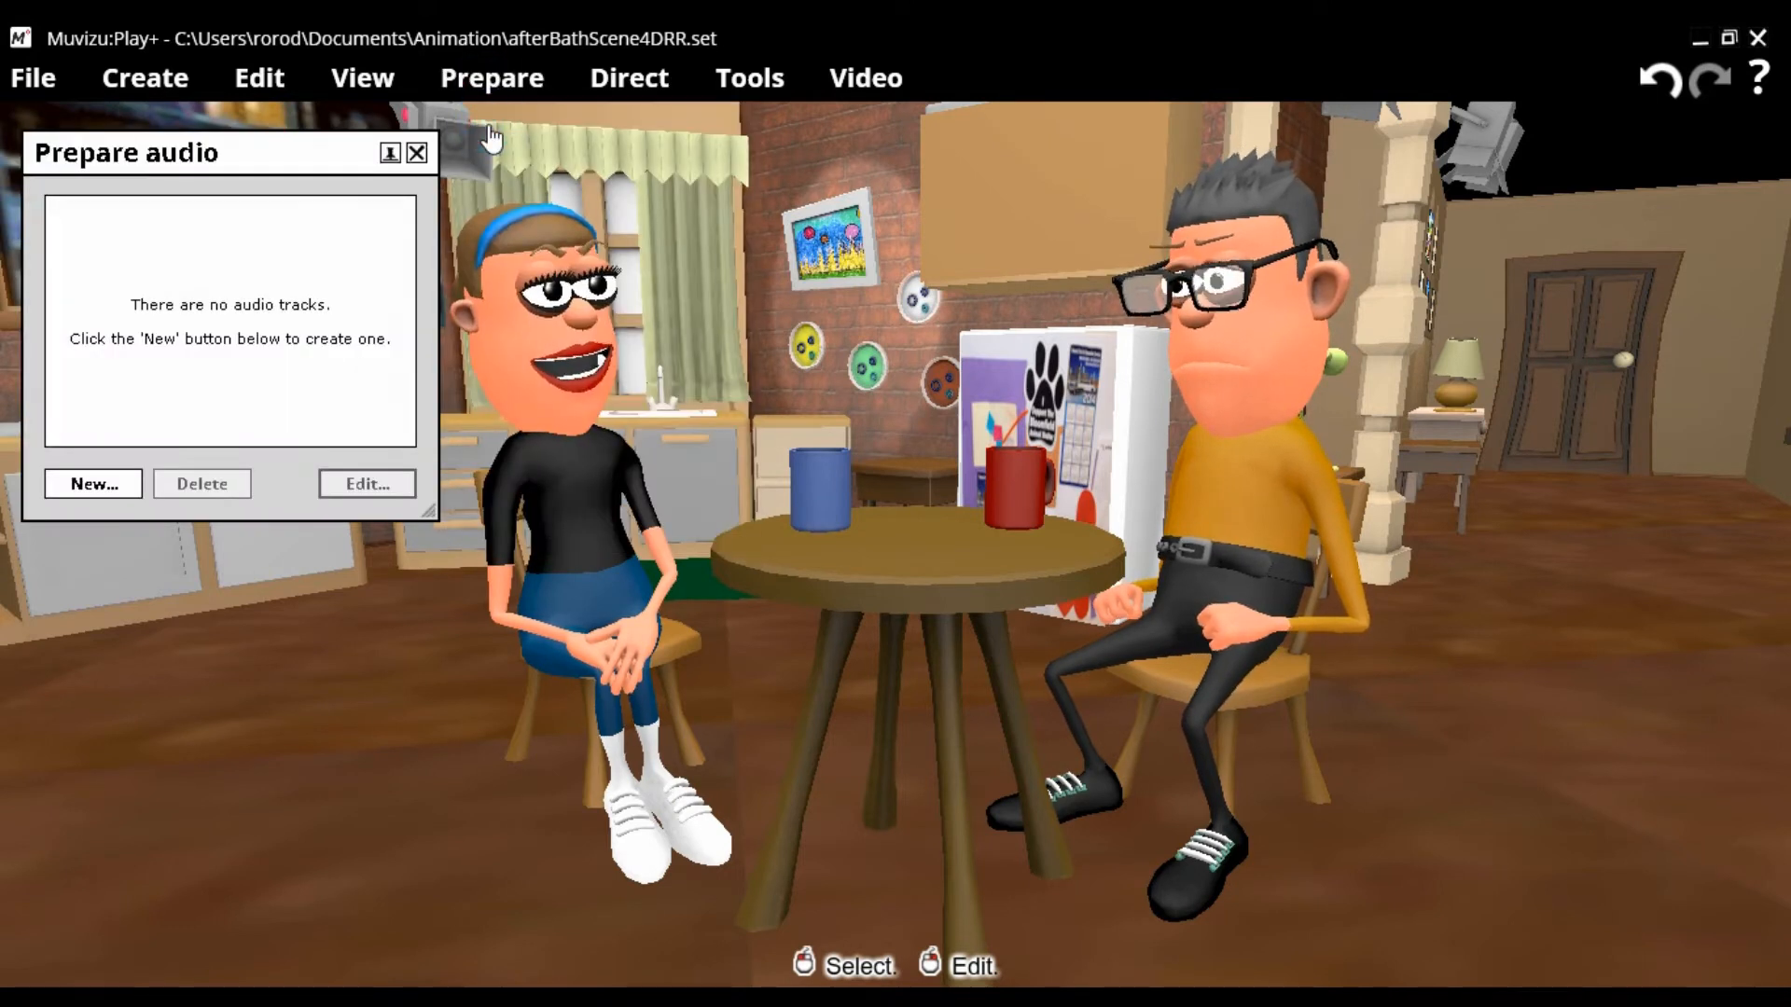
click(103, 483)
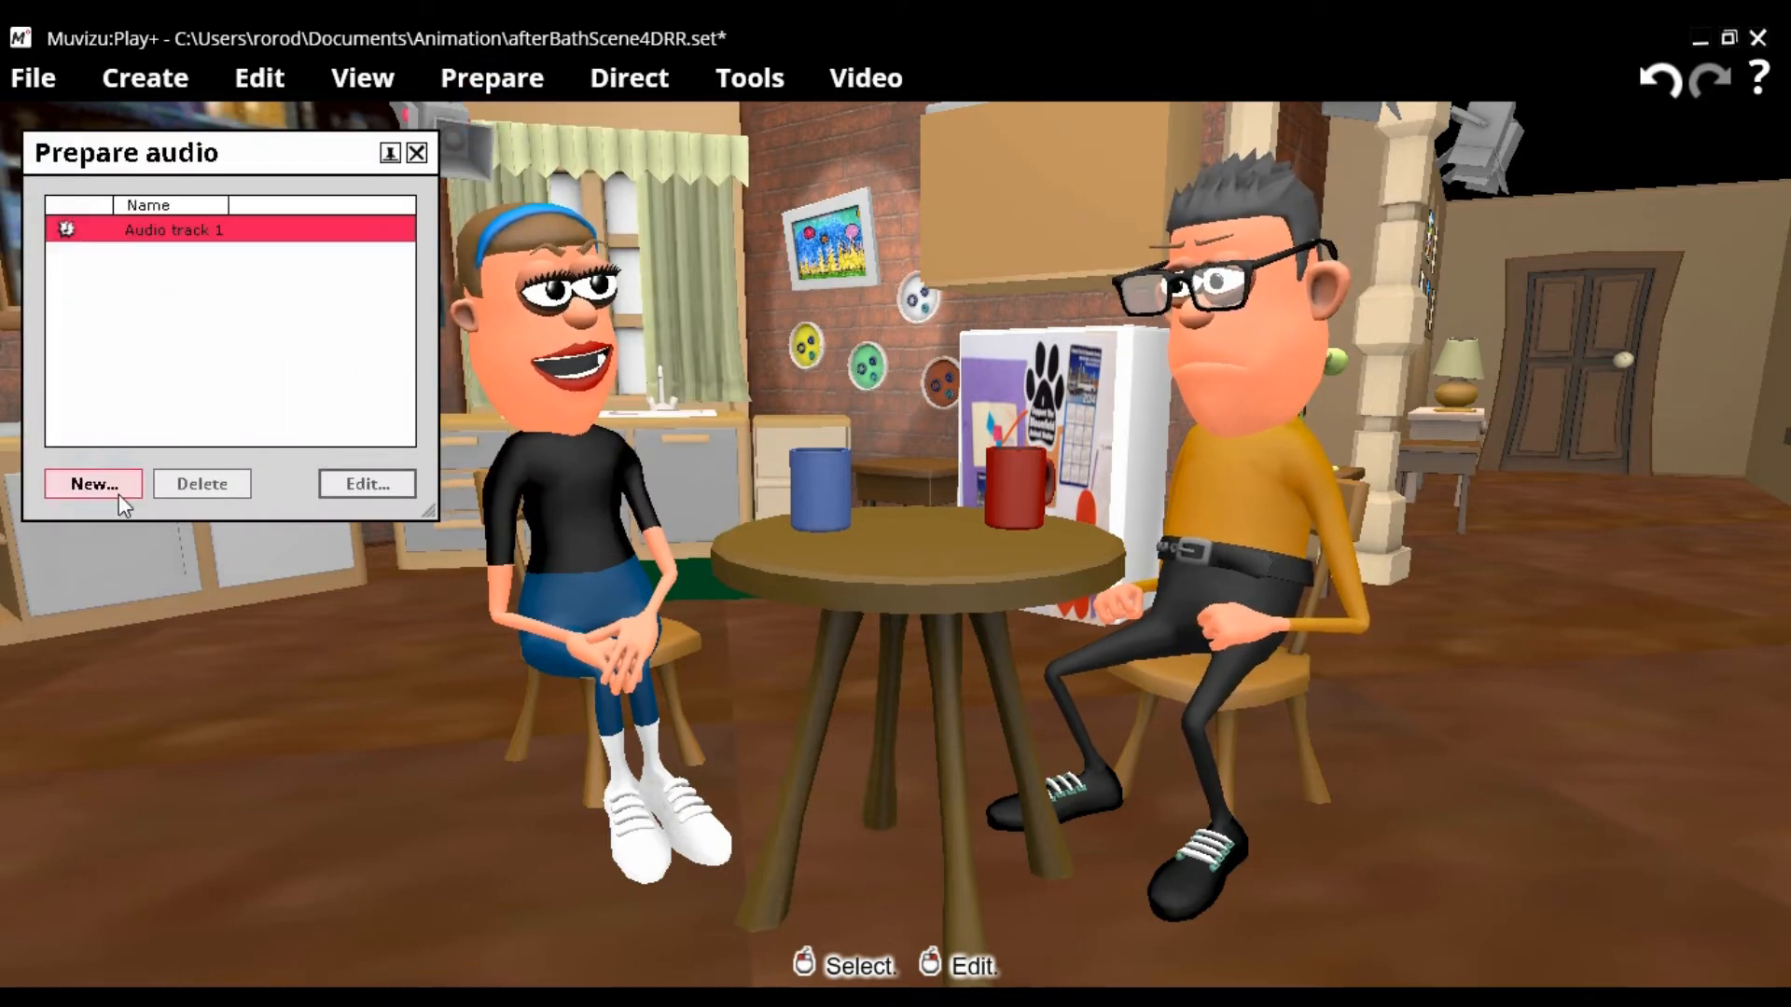
click(250, 228)
double_click(250, 228)
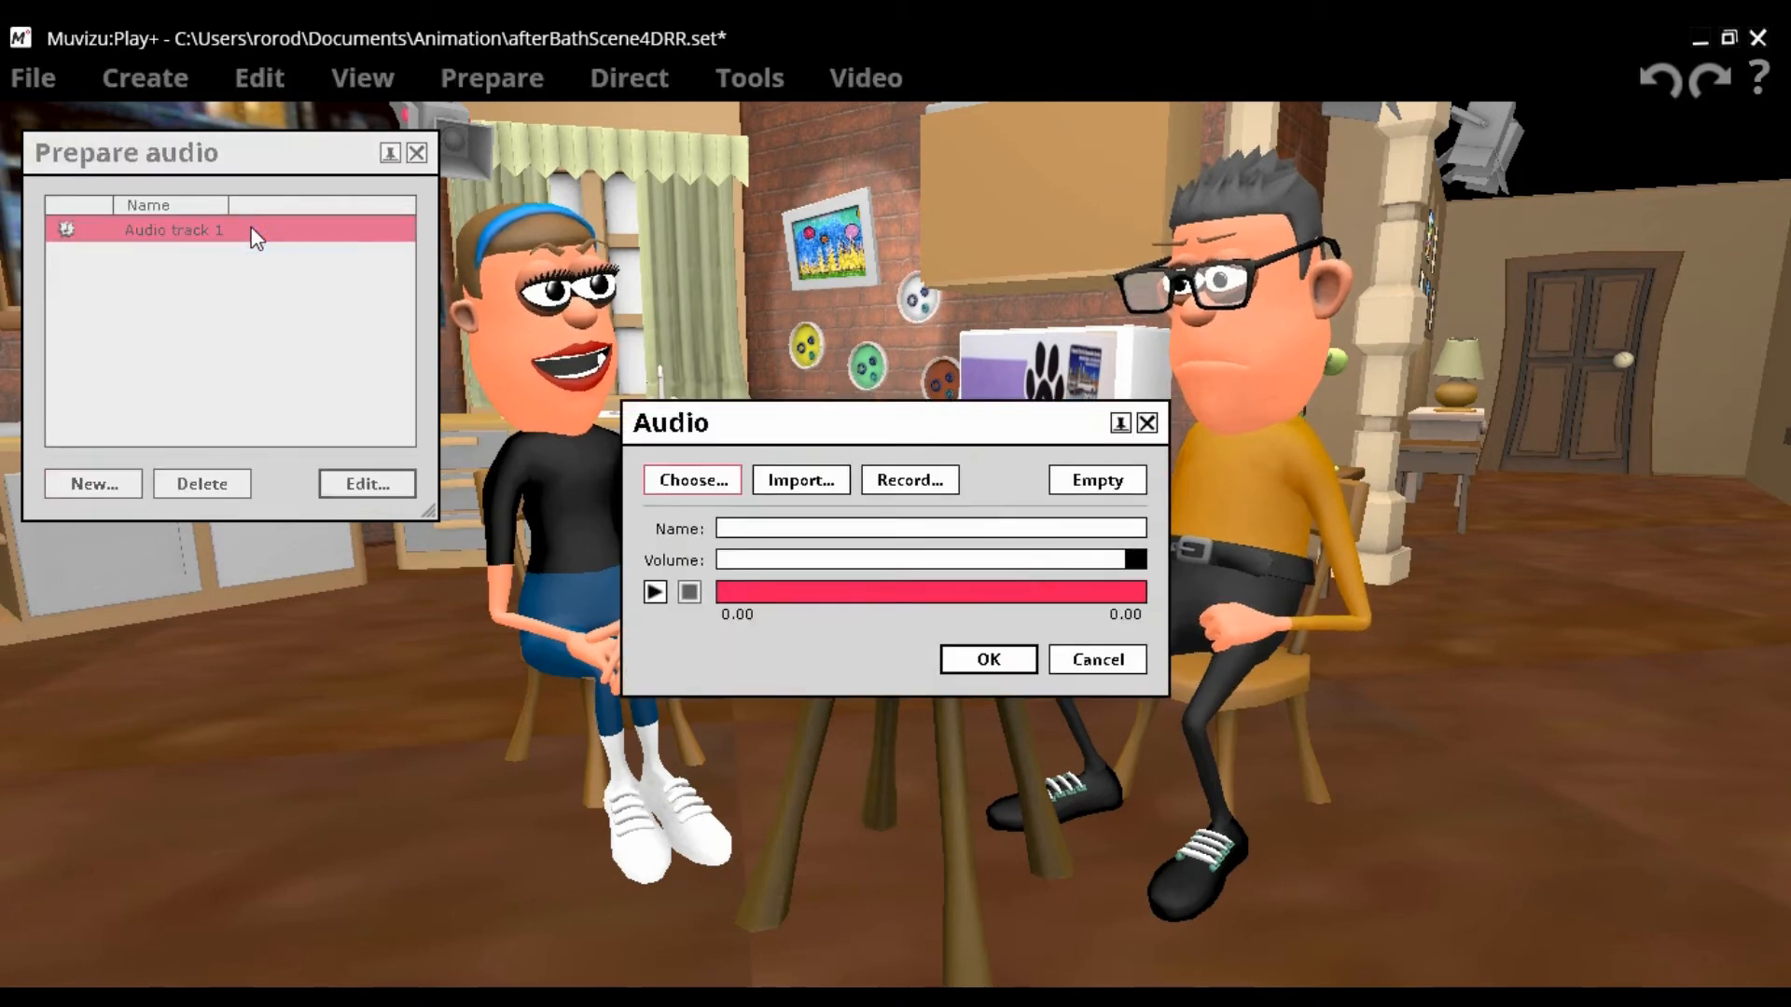
click(800, 479)
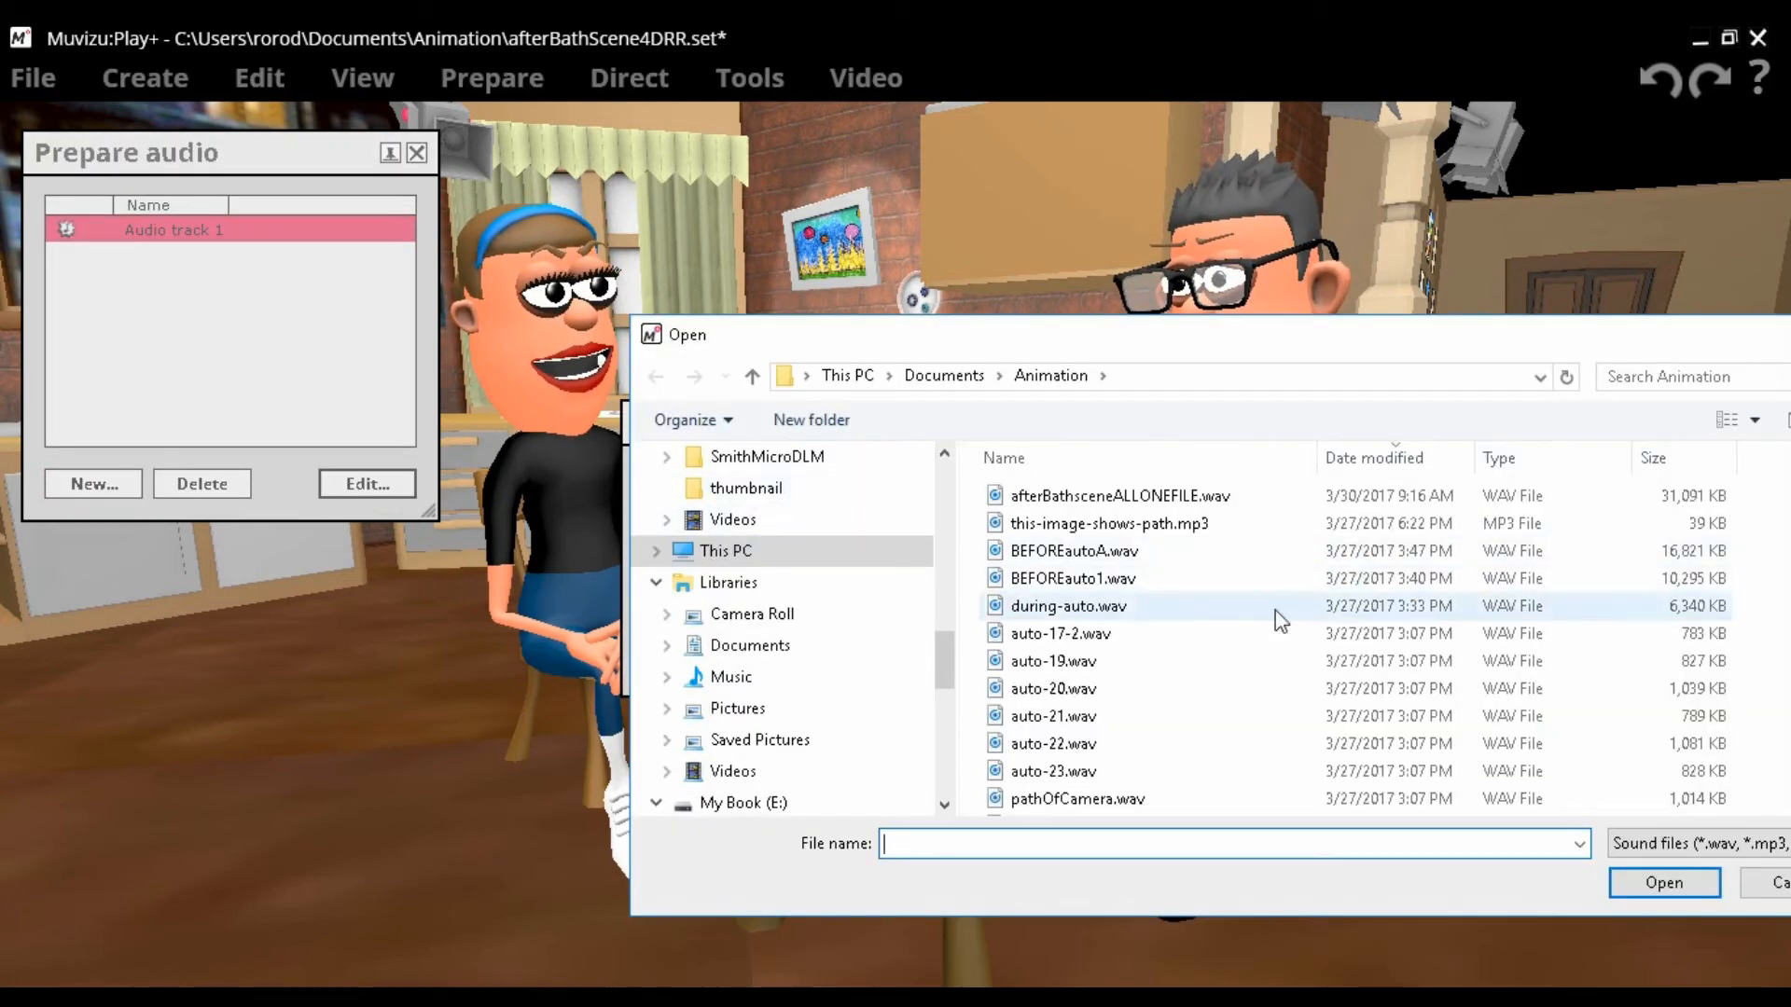
double_click(1106, 503)
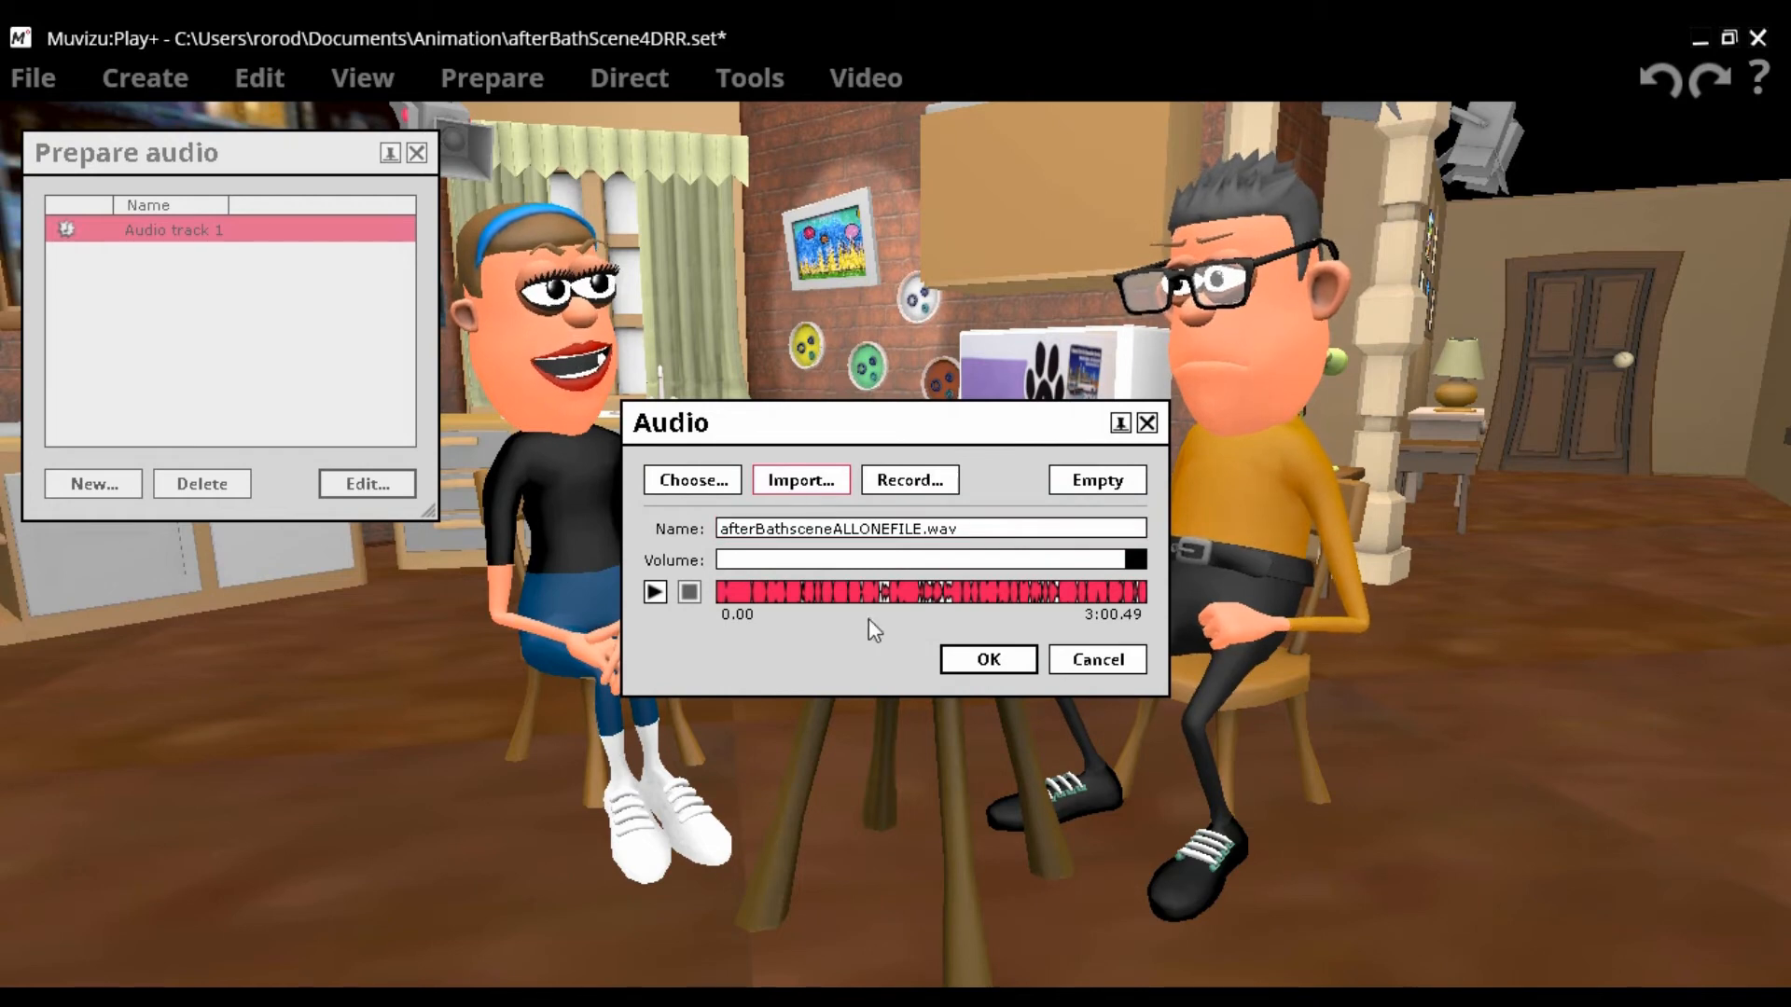
click(972, 657)
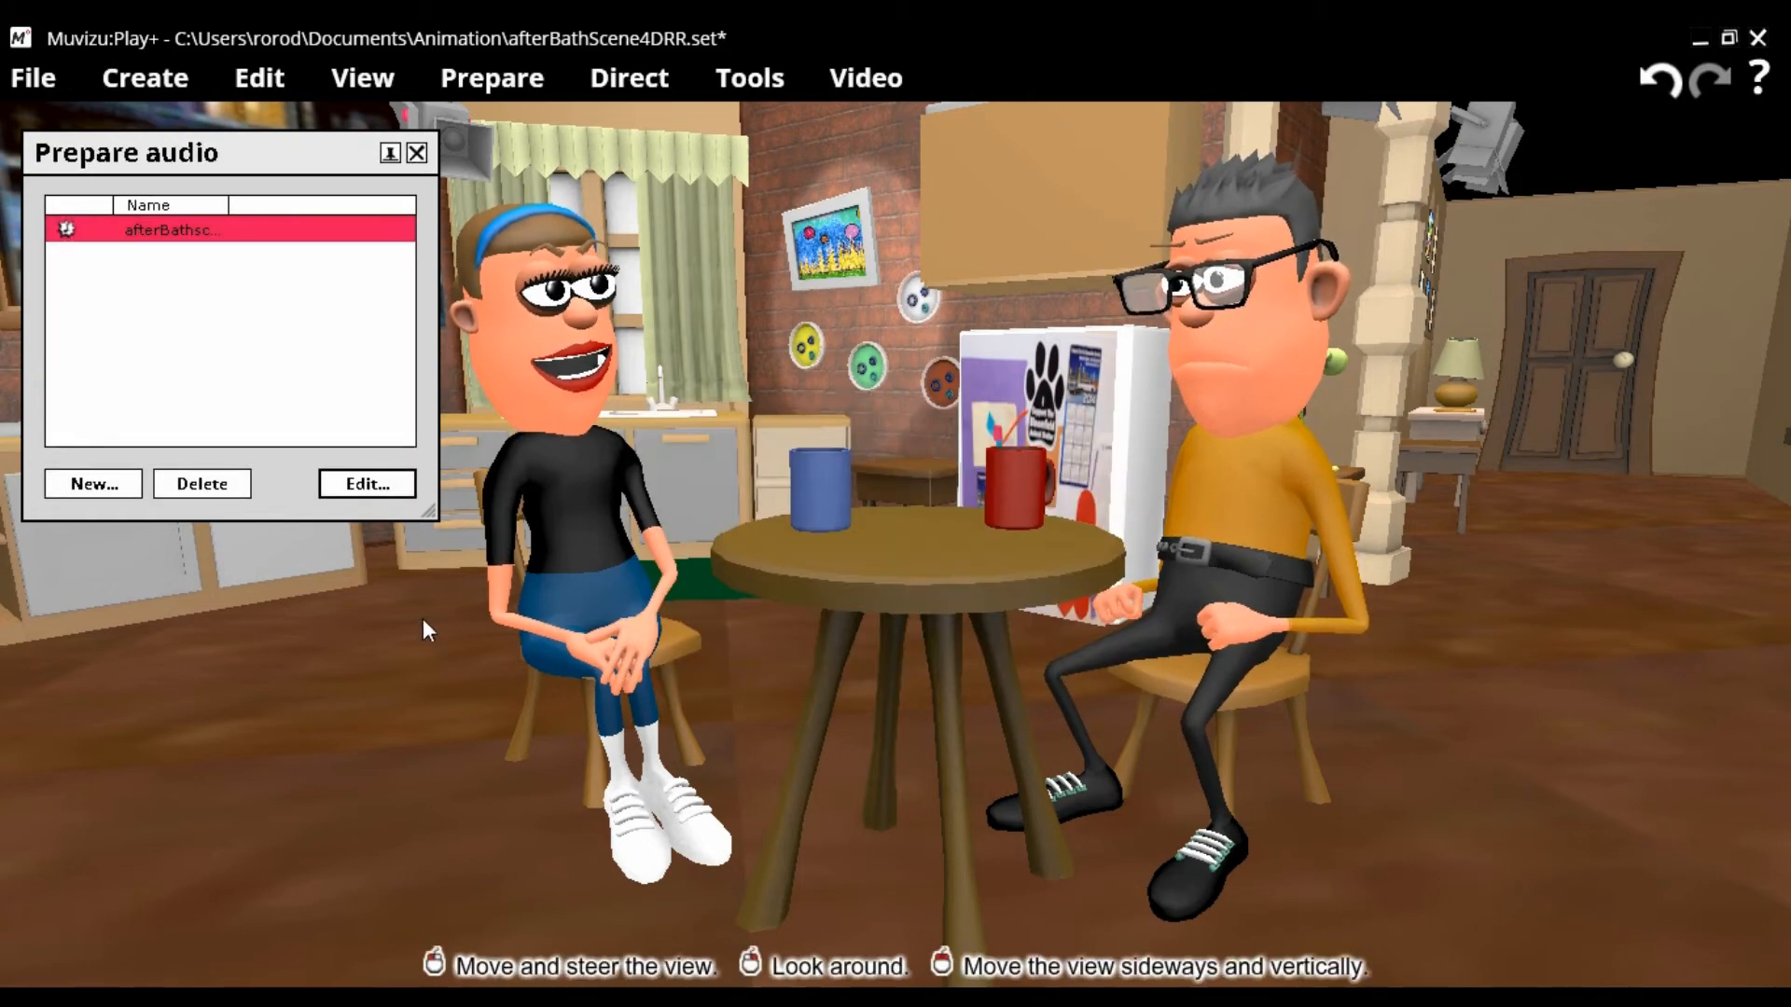
click(416, 152)
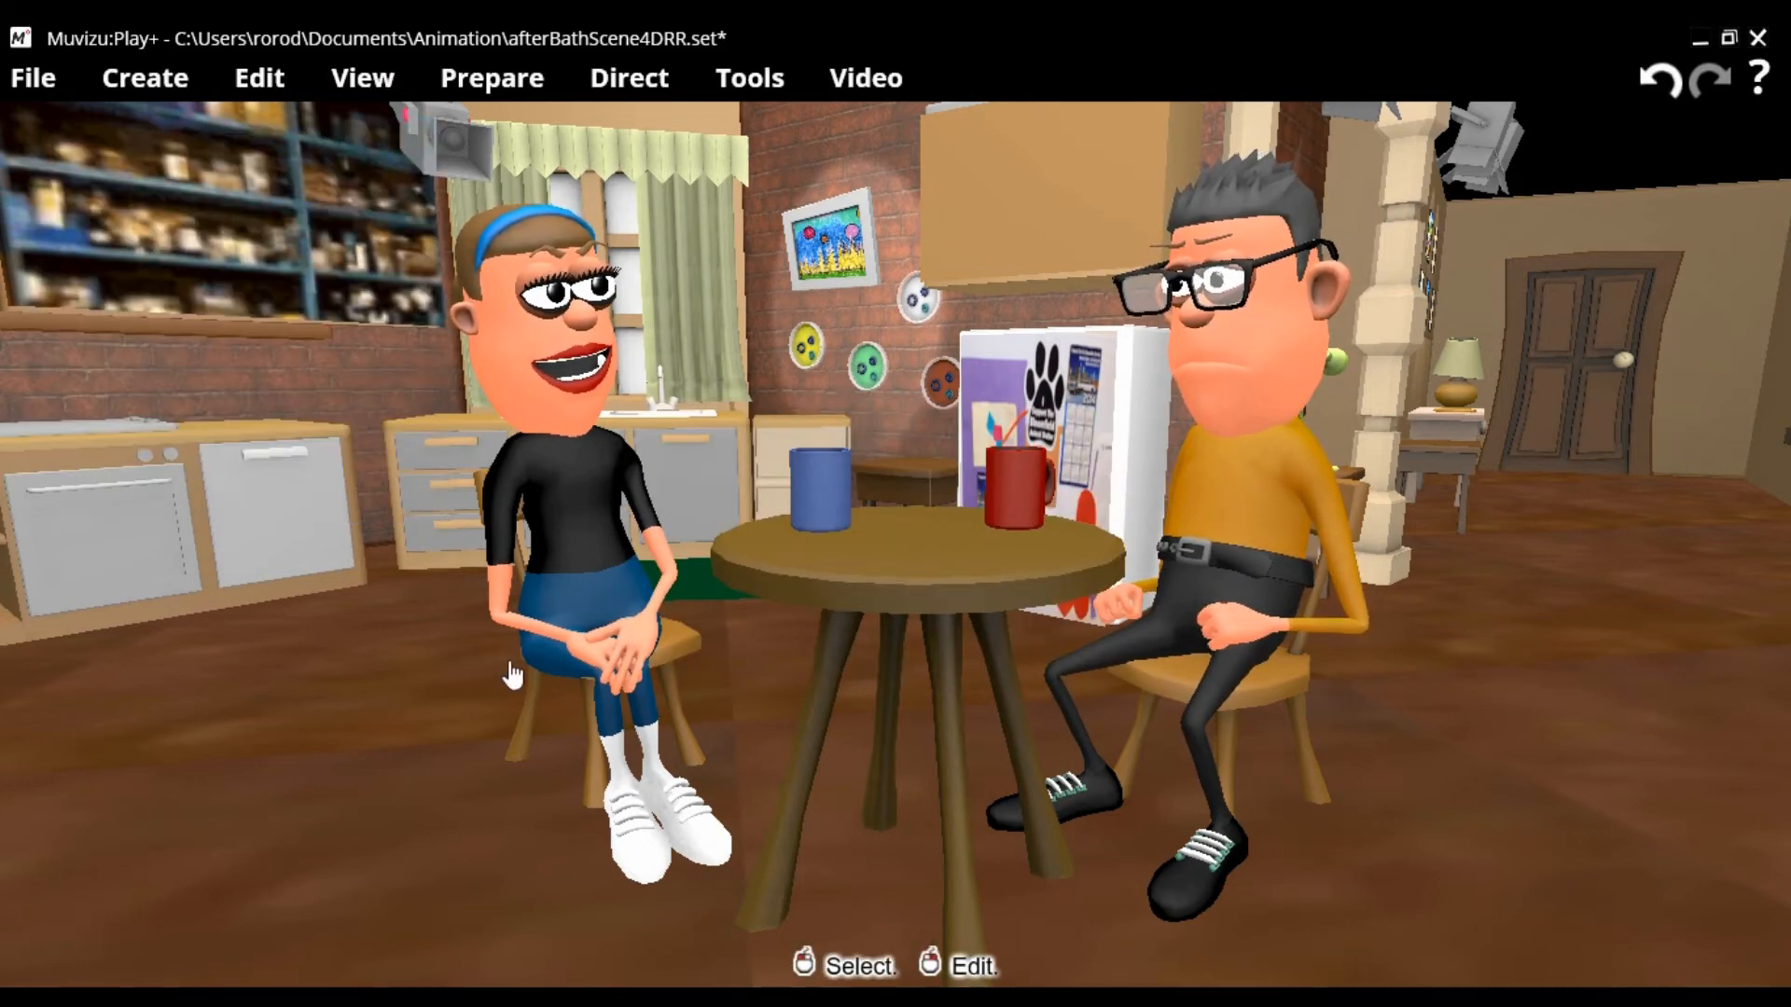
Prepare dialogue for the character Martha by setting her lipsync to afterBathsceneALLONEFILE.wav.
drag(456, 707, 433, 708)
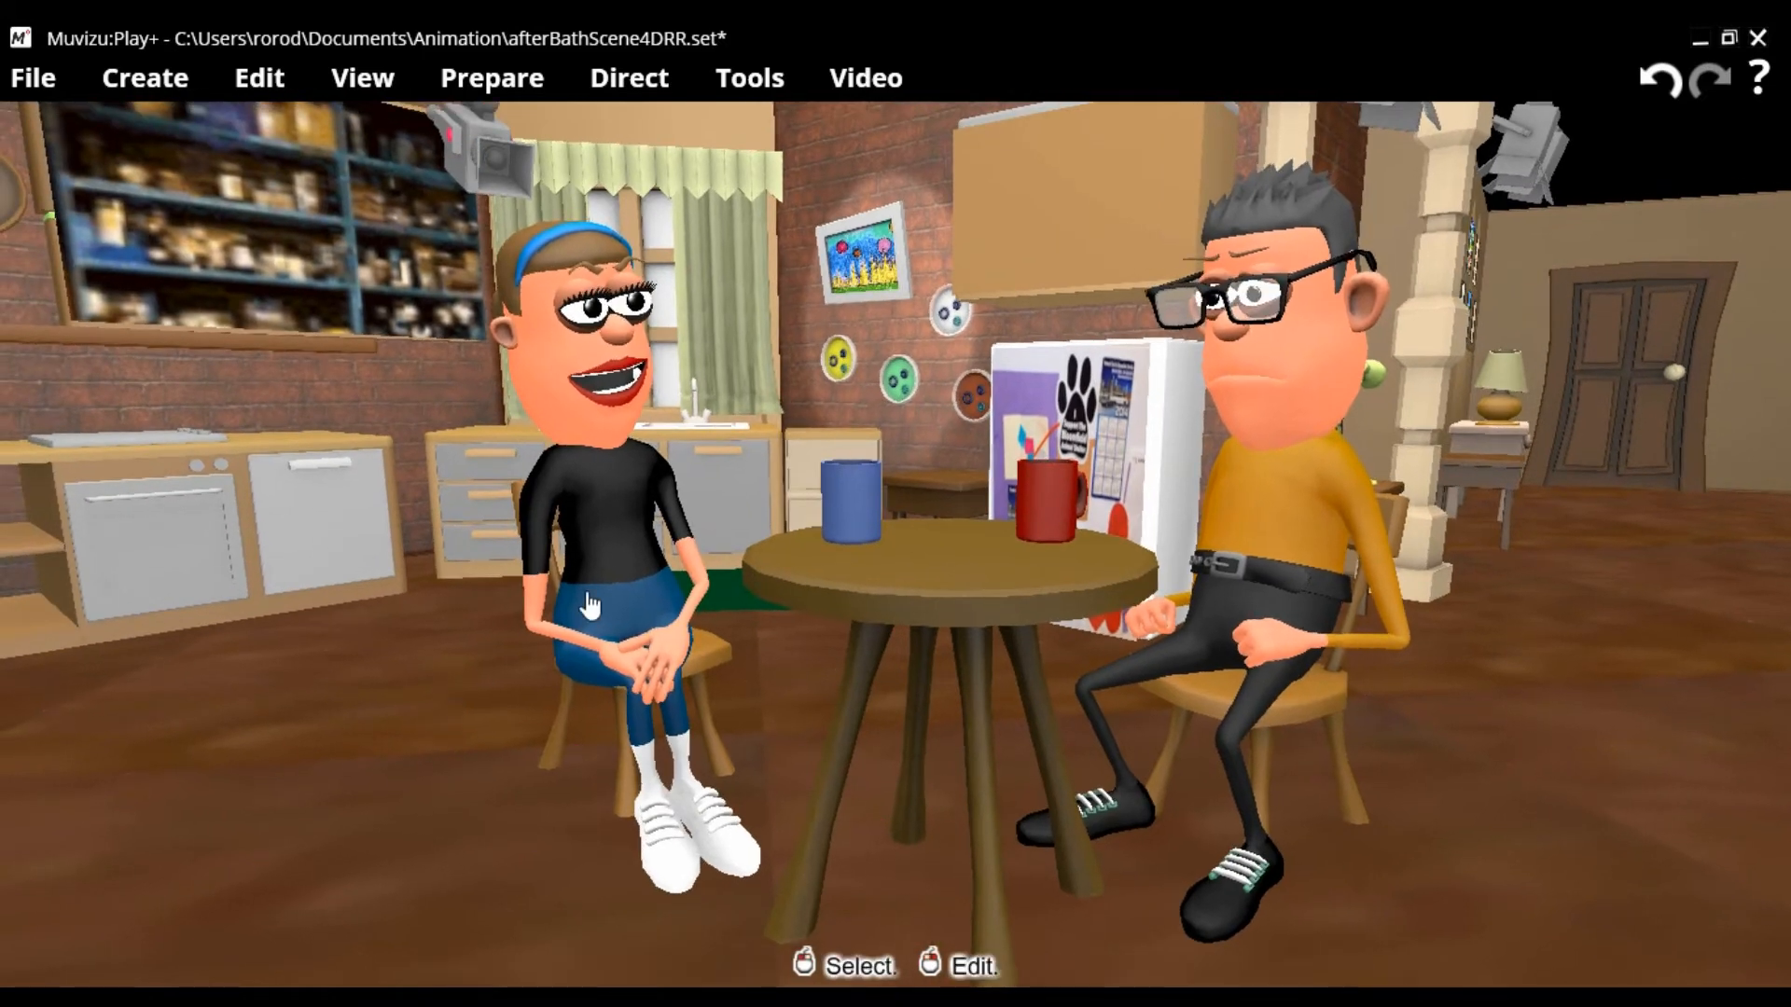
click(489, 85)
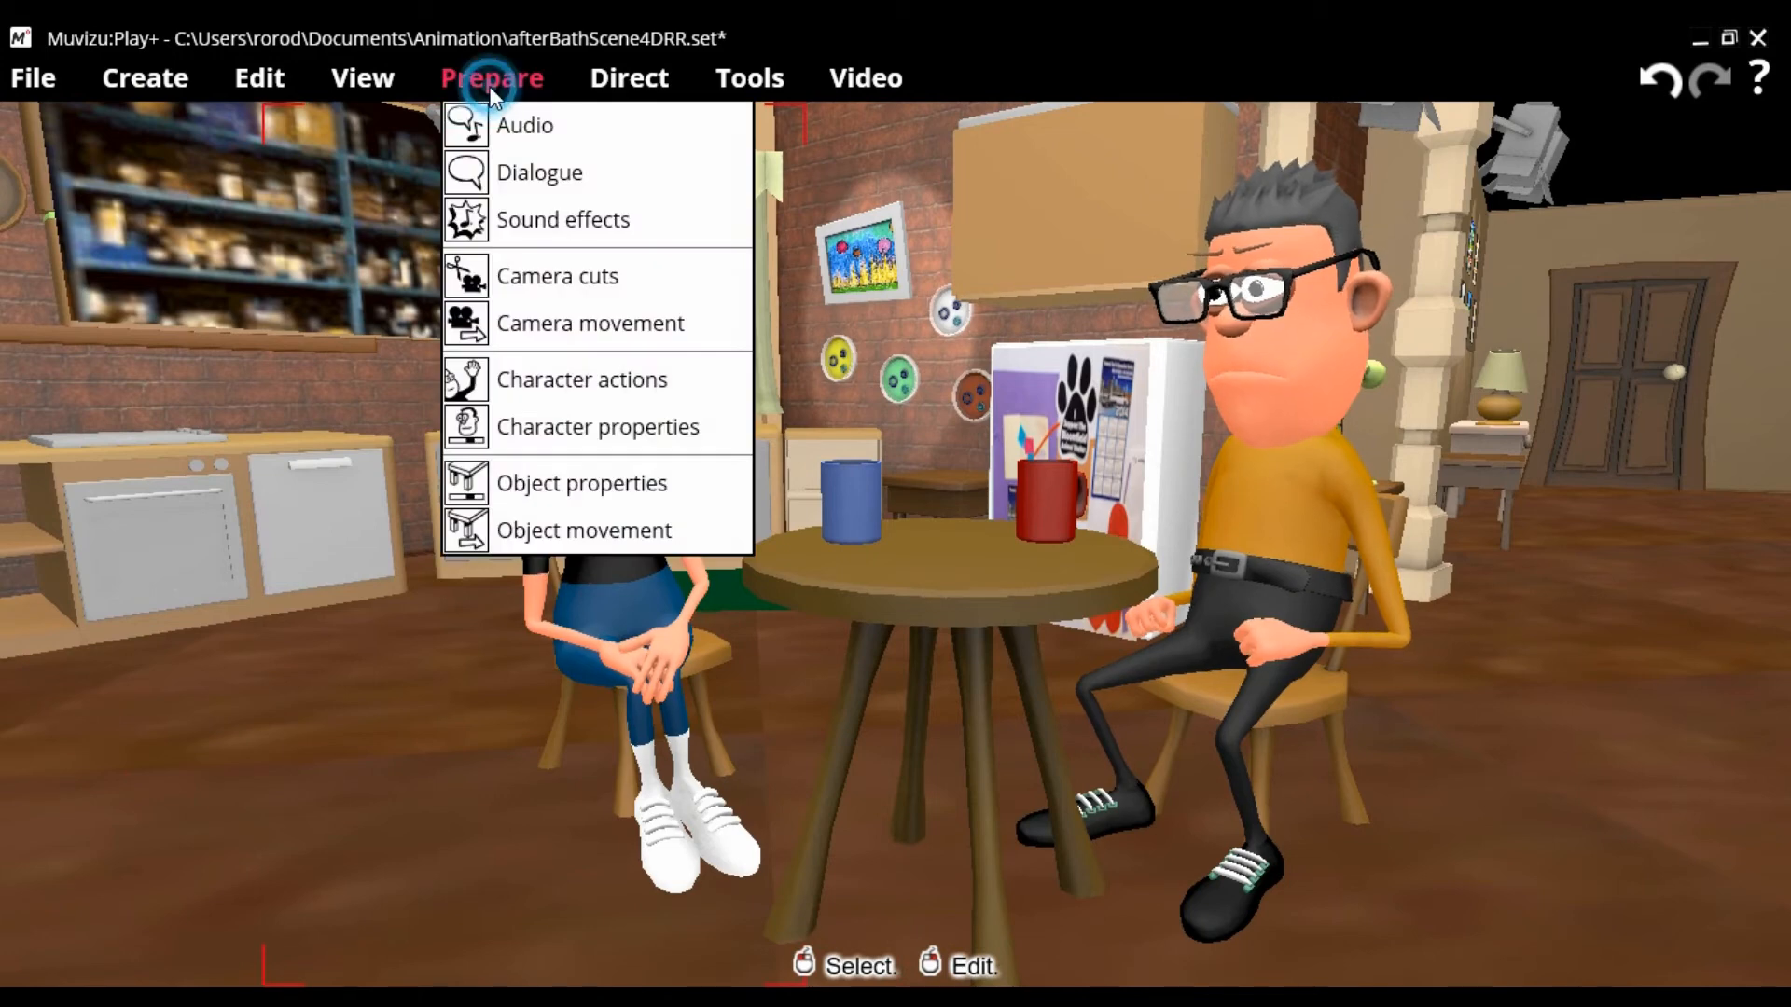
click(499, 163)
click(330, 248)
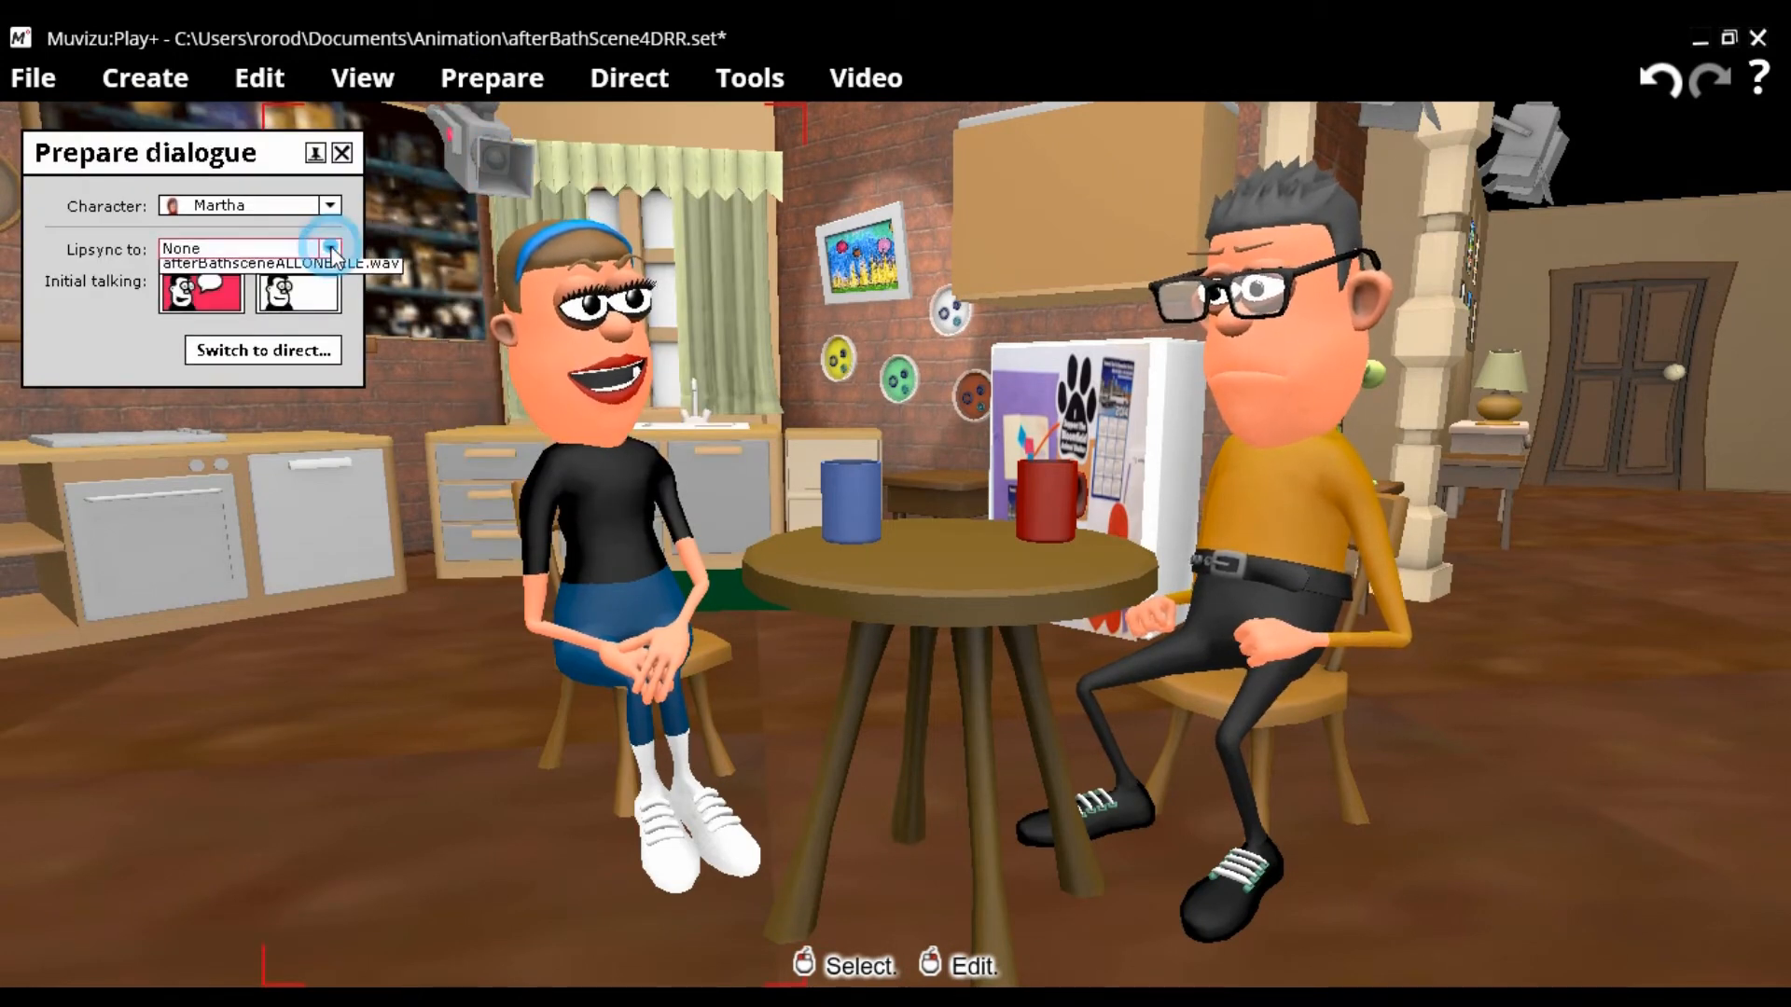
click(310, 295)
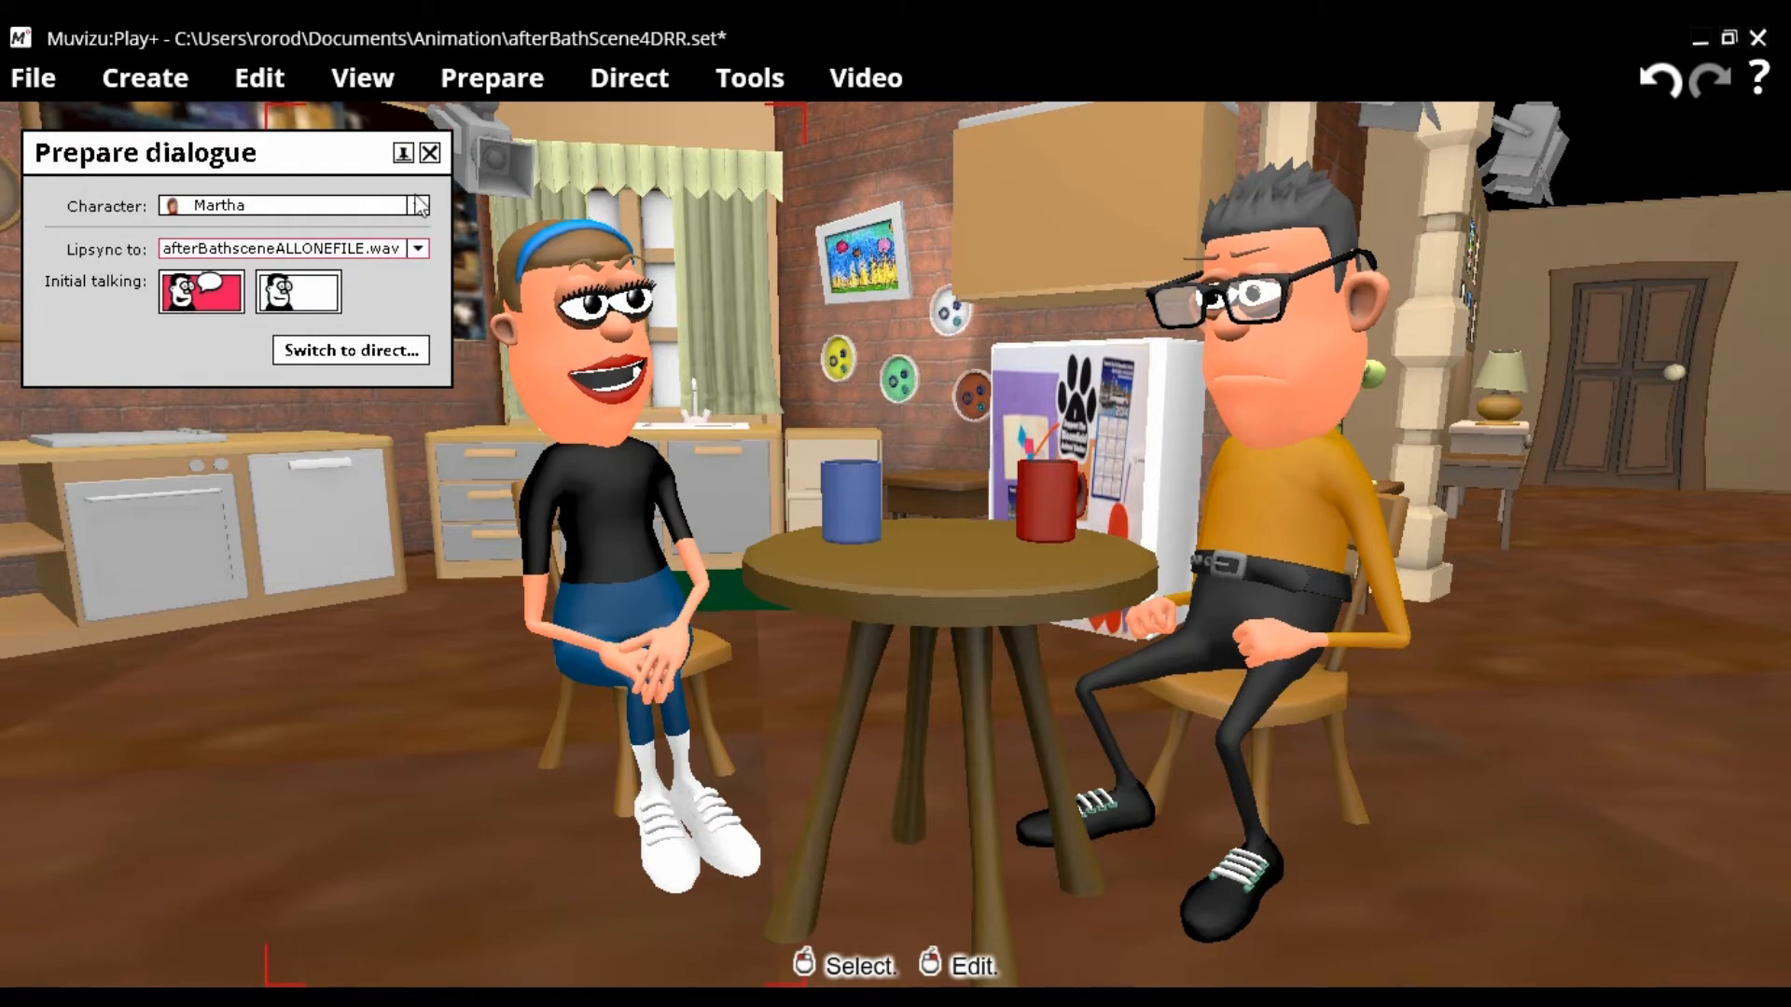
click(429, 153)
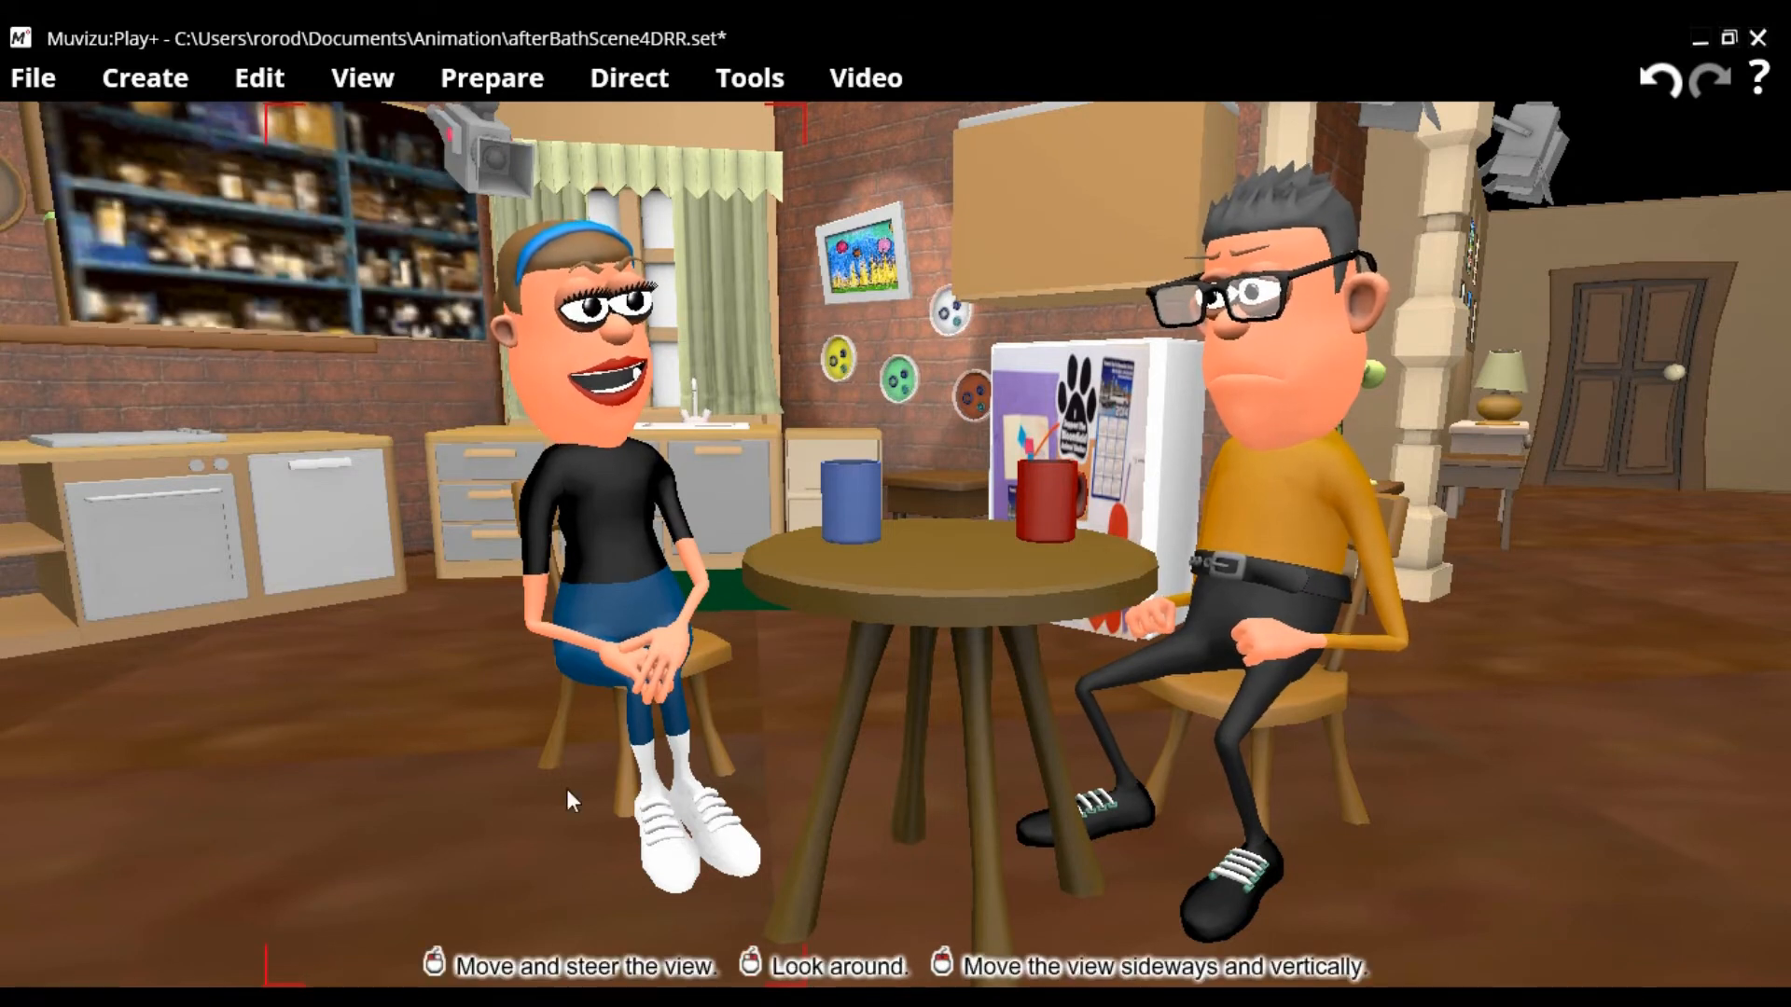
Prepare dialogue for the seated male character by setting his lipsync to afterBathsceneALLONEFILE.wav.
click(1271, 494)
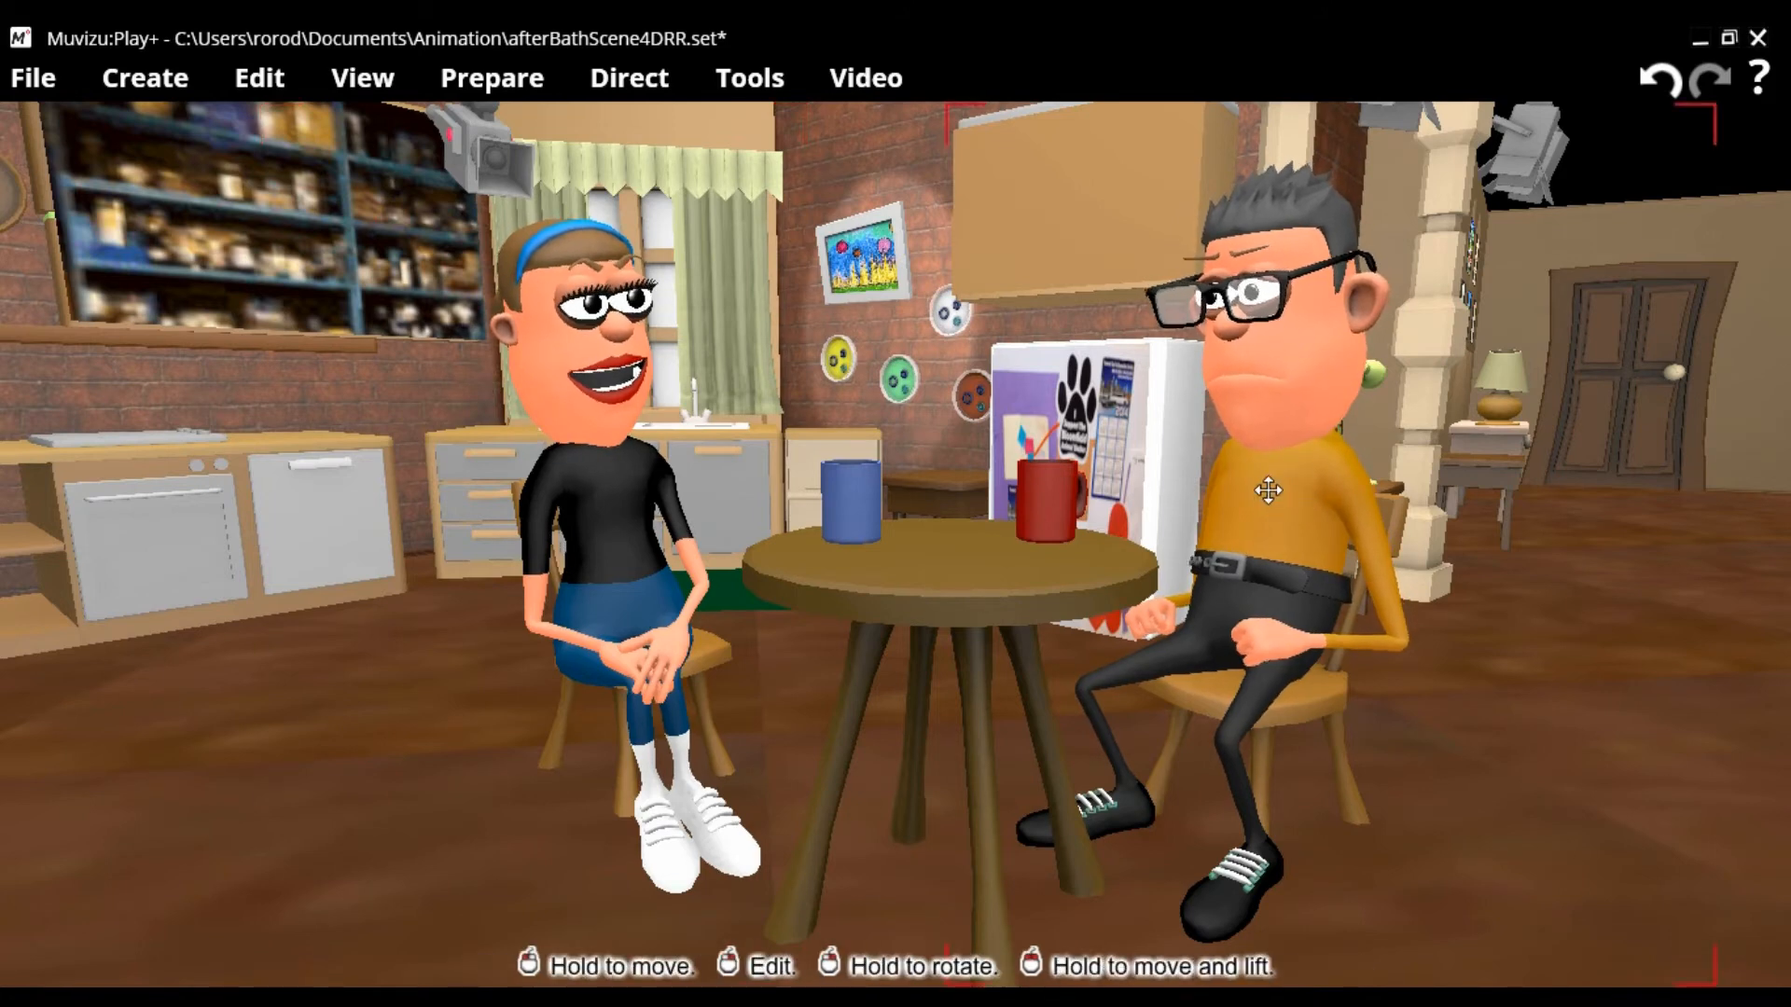
click(459, 80)
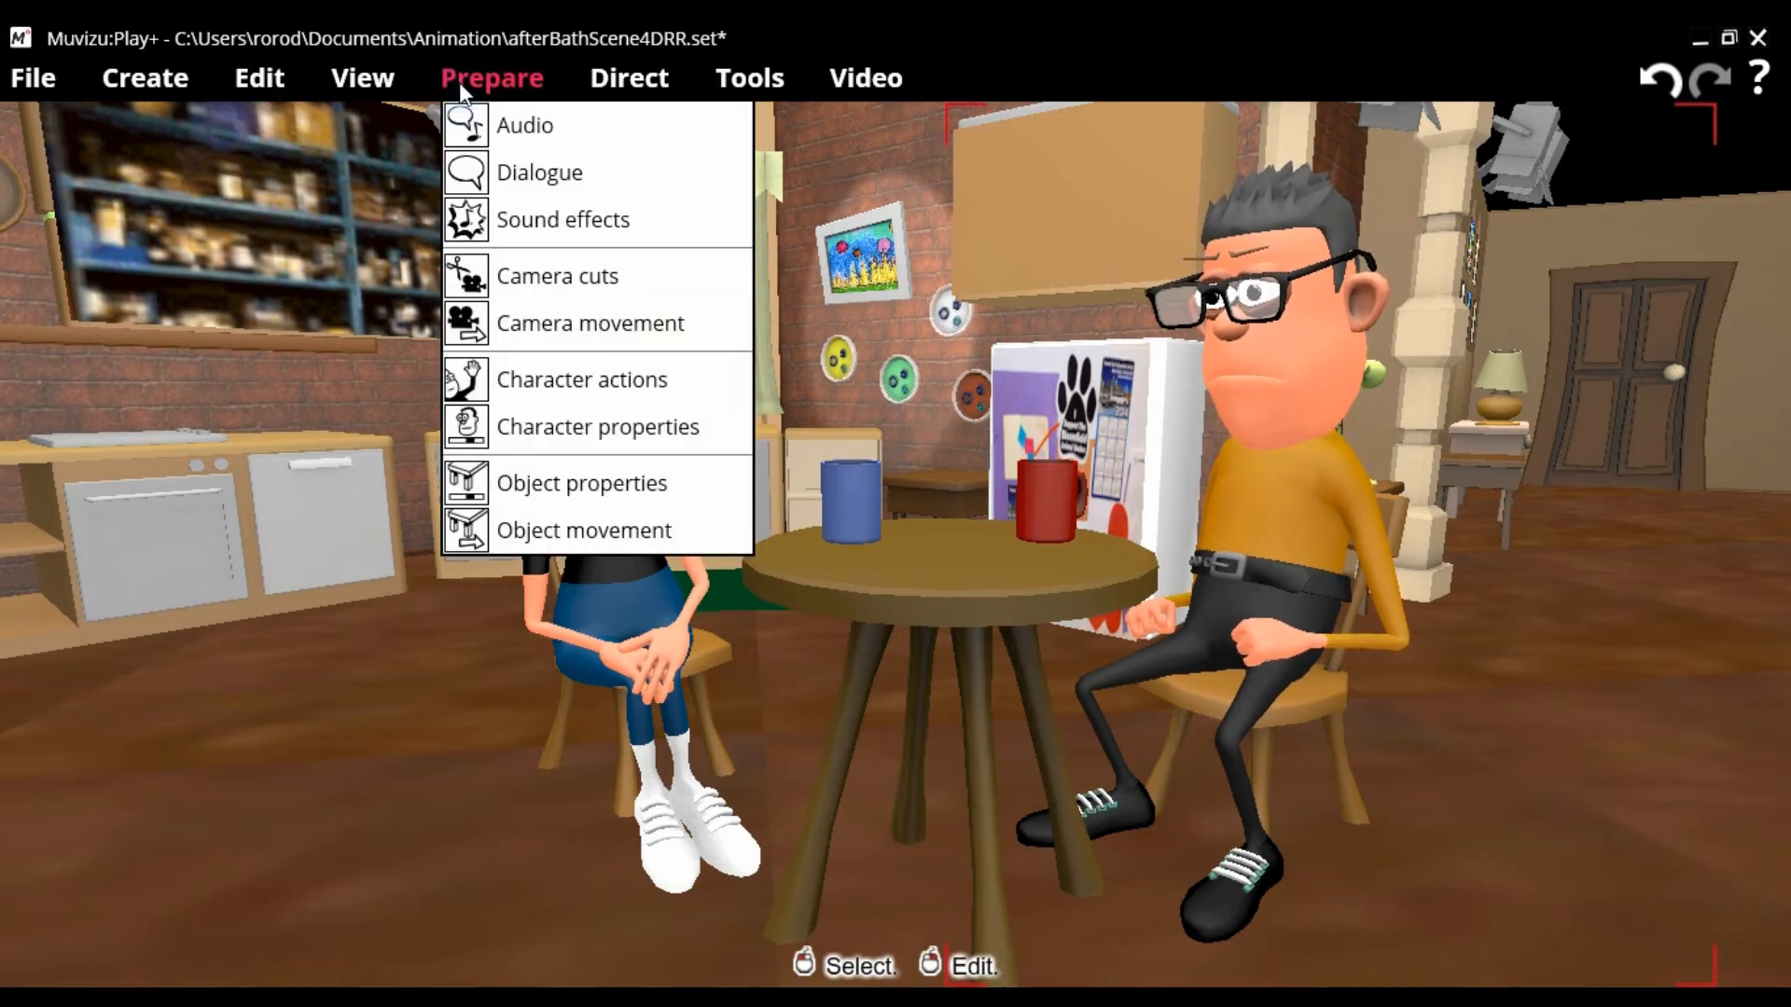
click(491, 173)
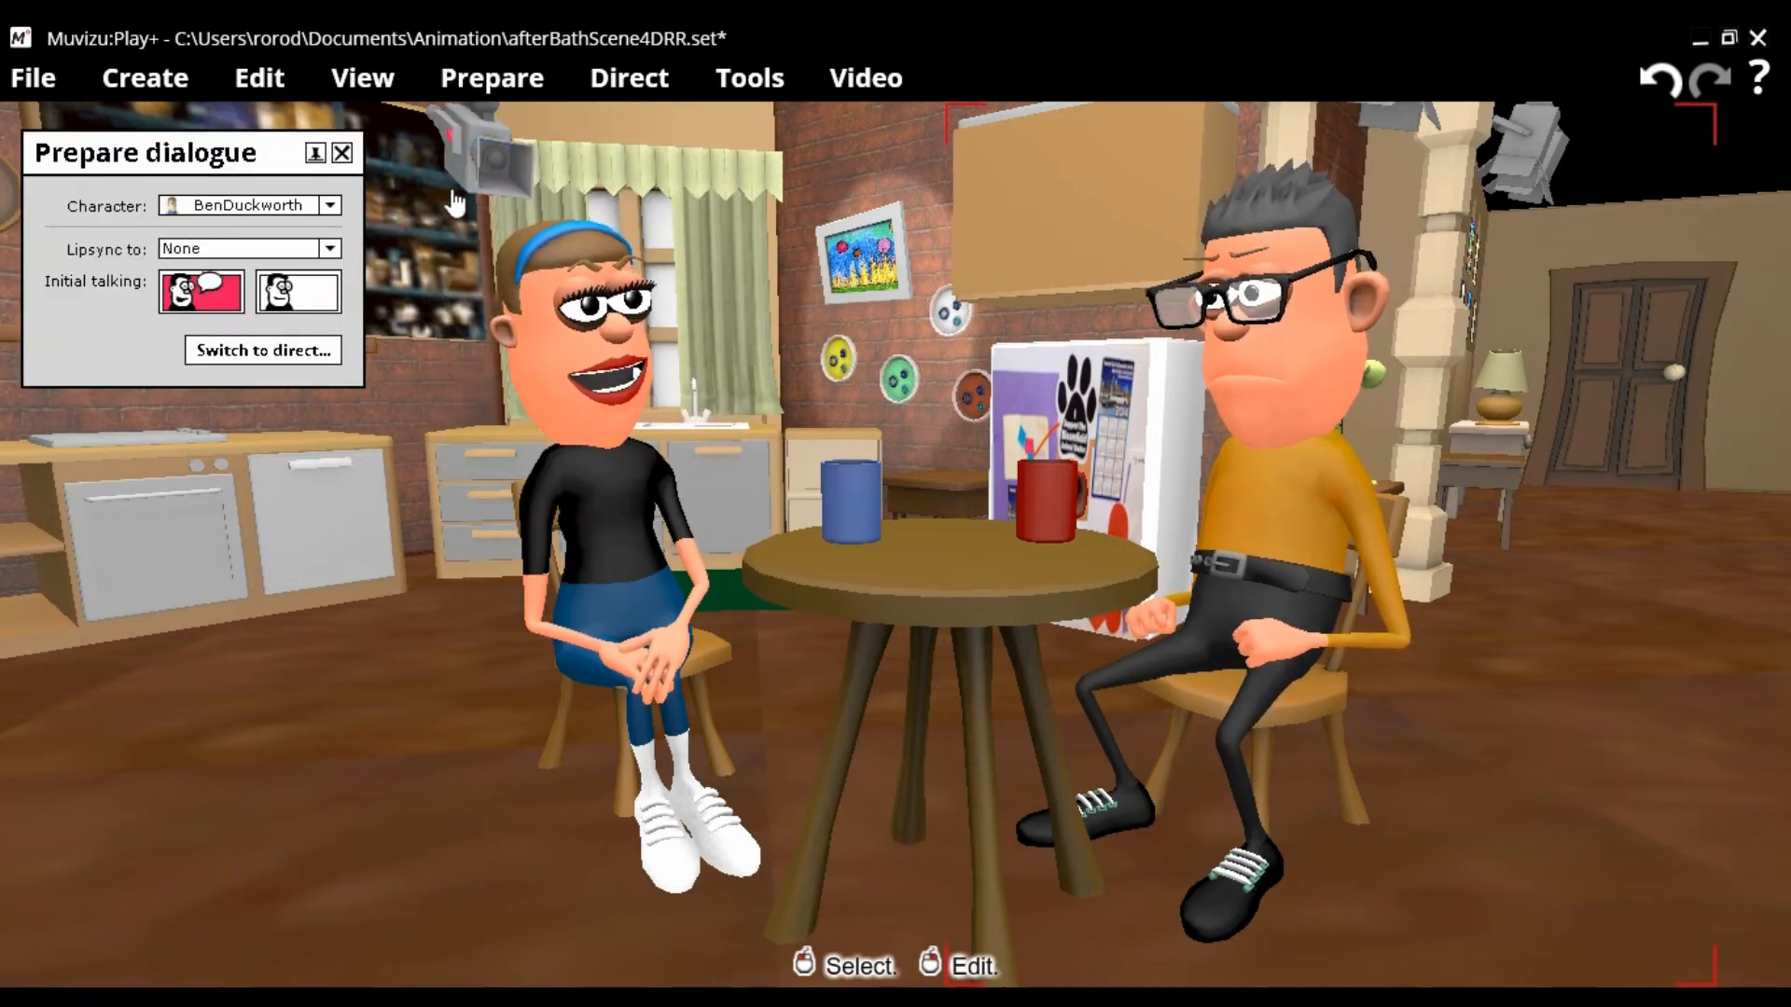
click(329, 248)
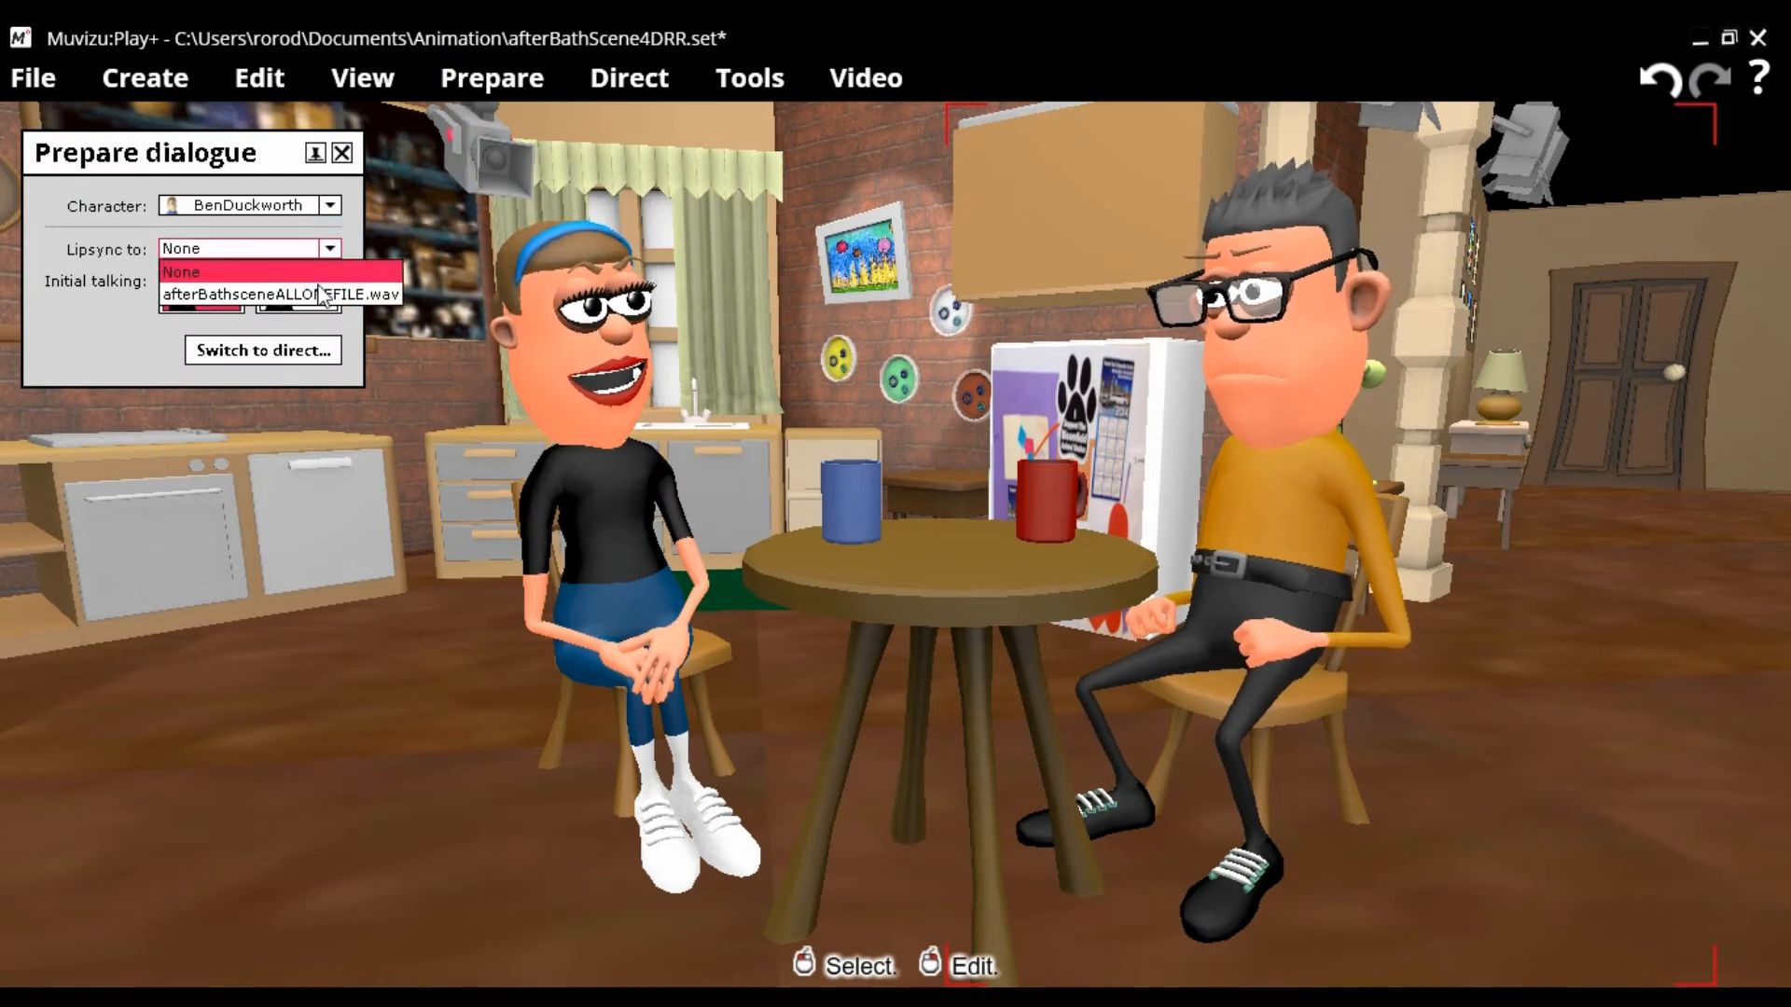
click(316, 294)
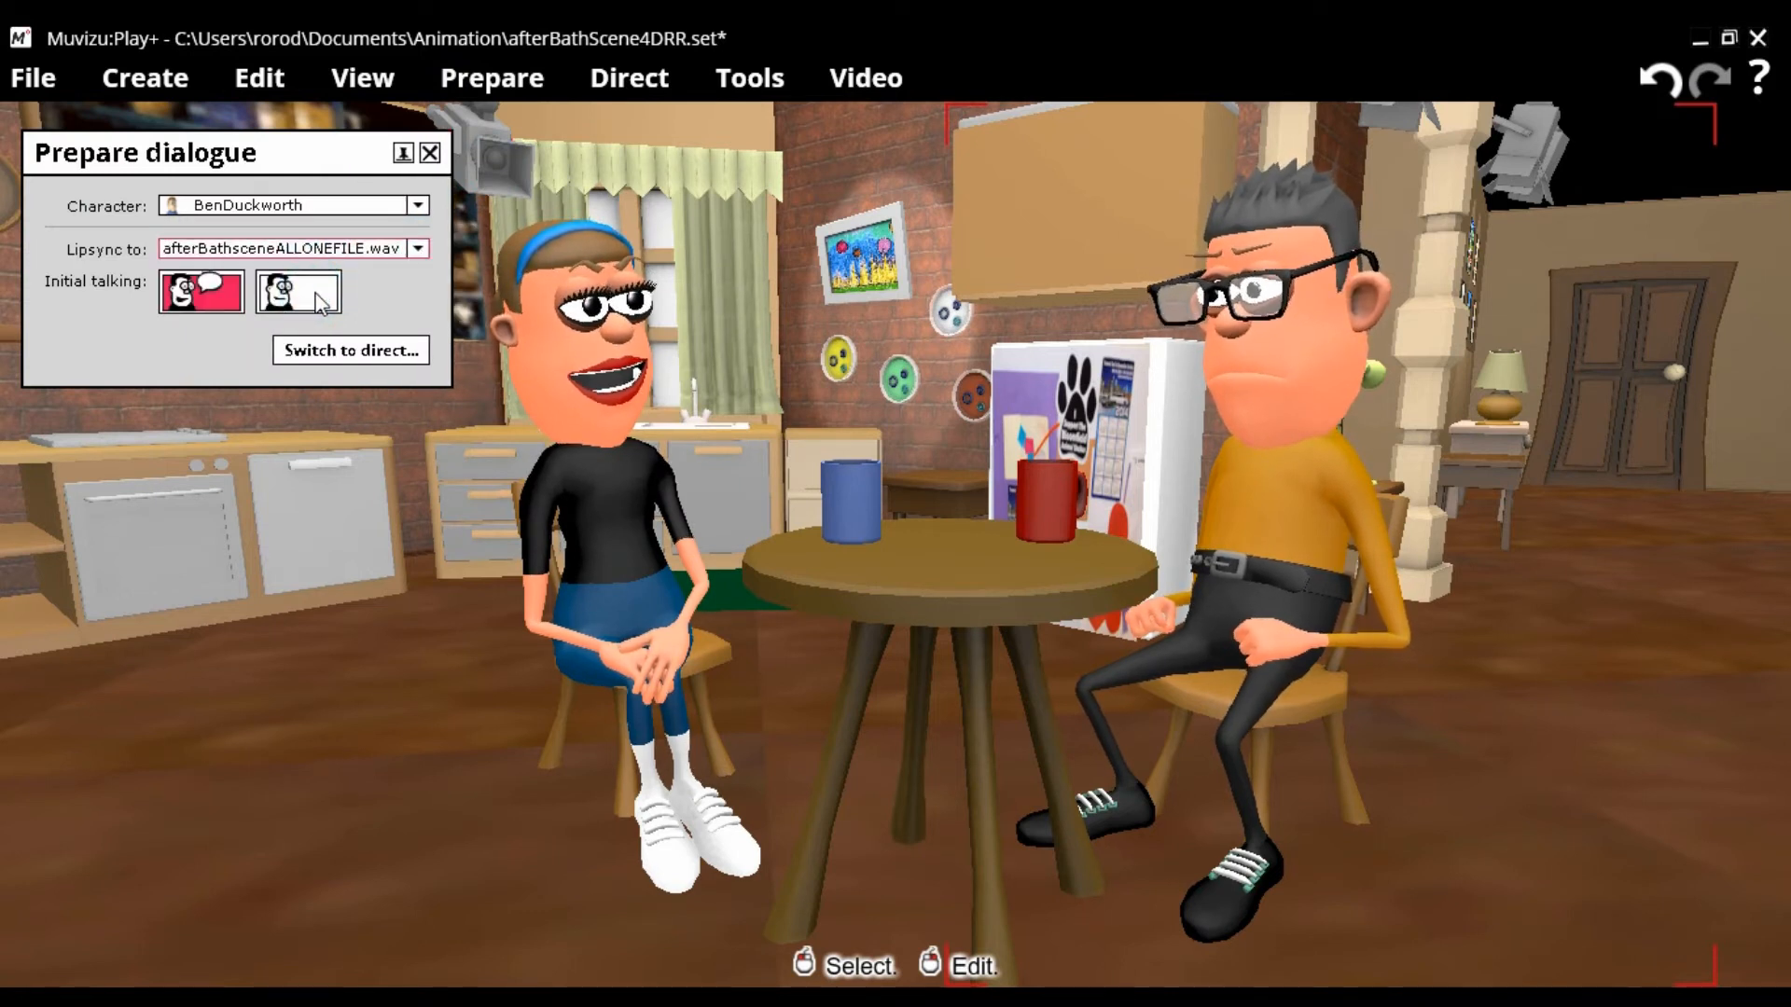
click(431, 154)
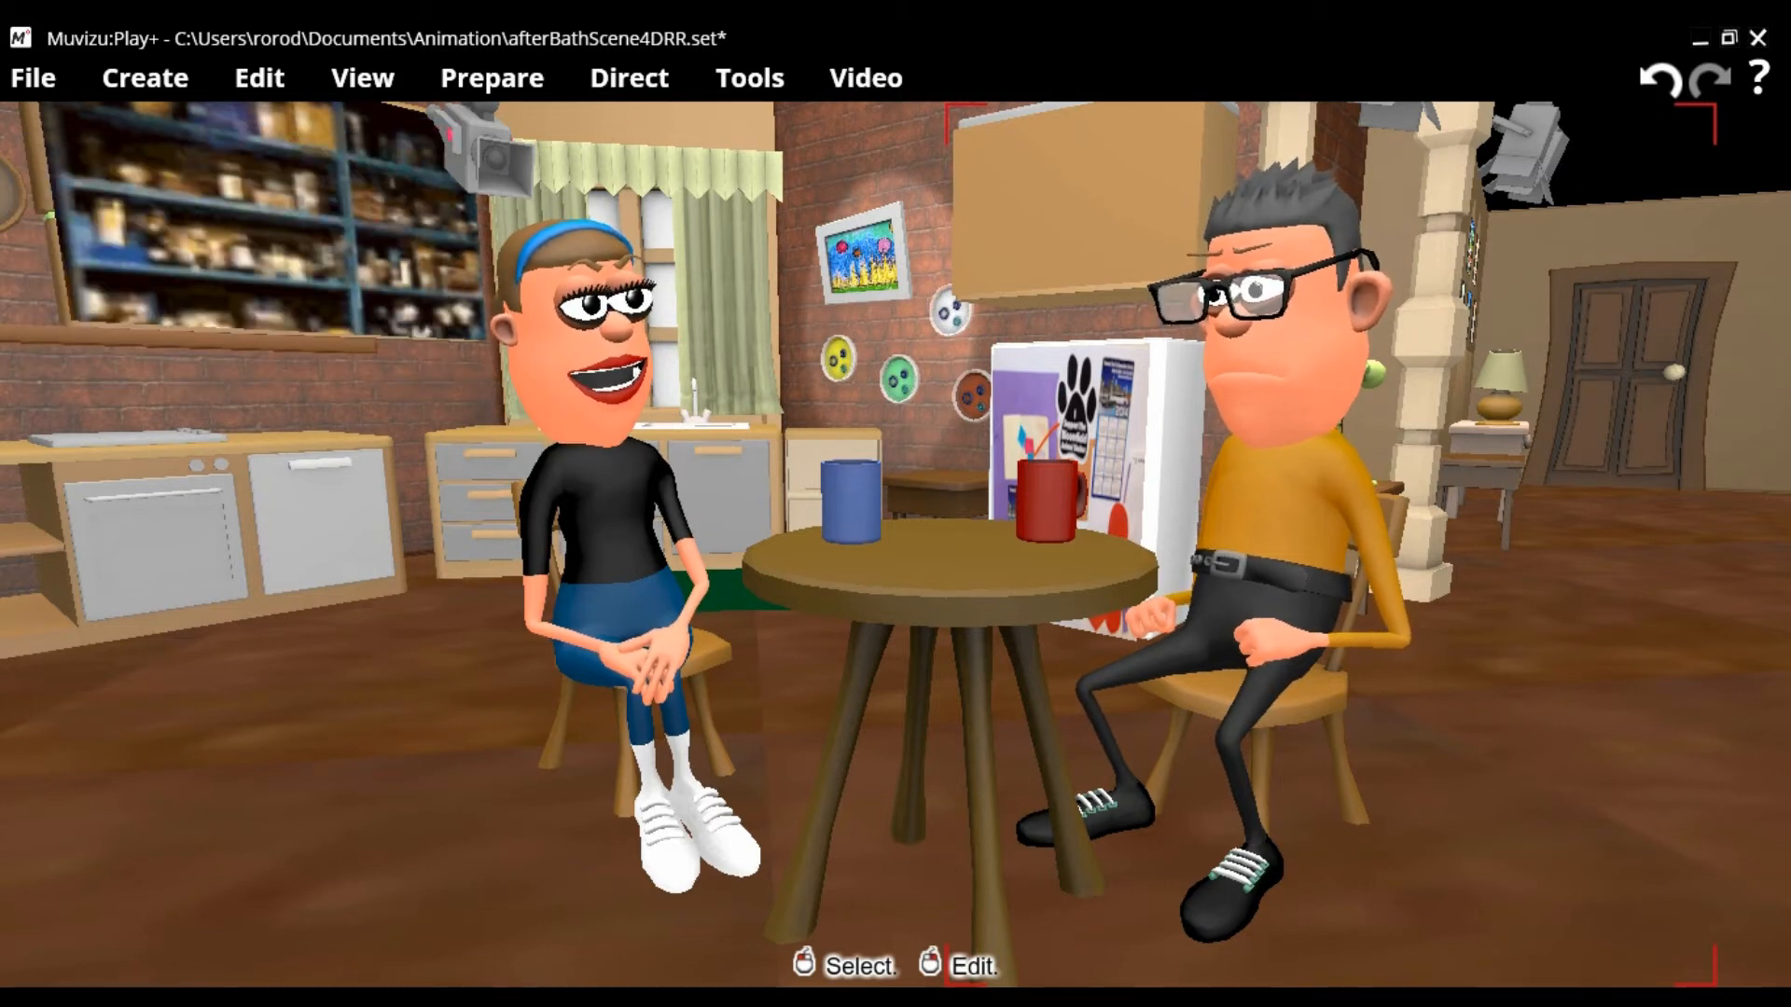
Open the timeline and play the scene to check both characters' lipsync.
click(752, 76)
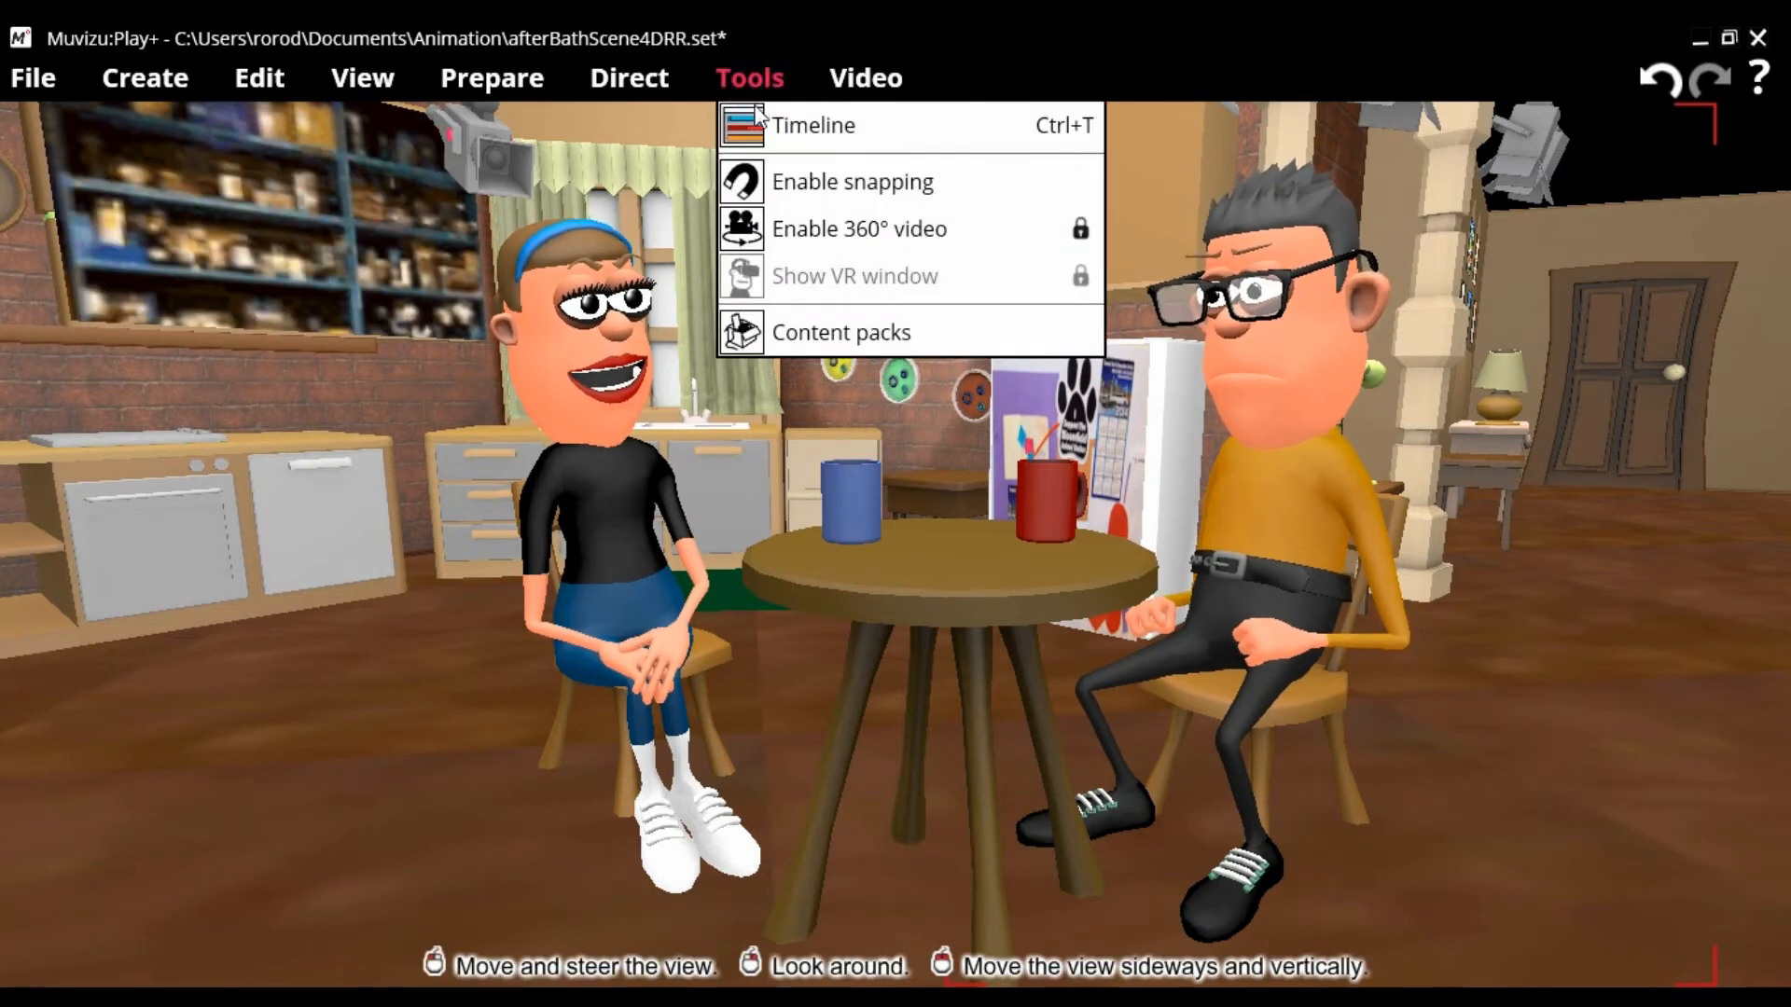
click(757, 124)
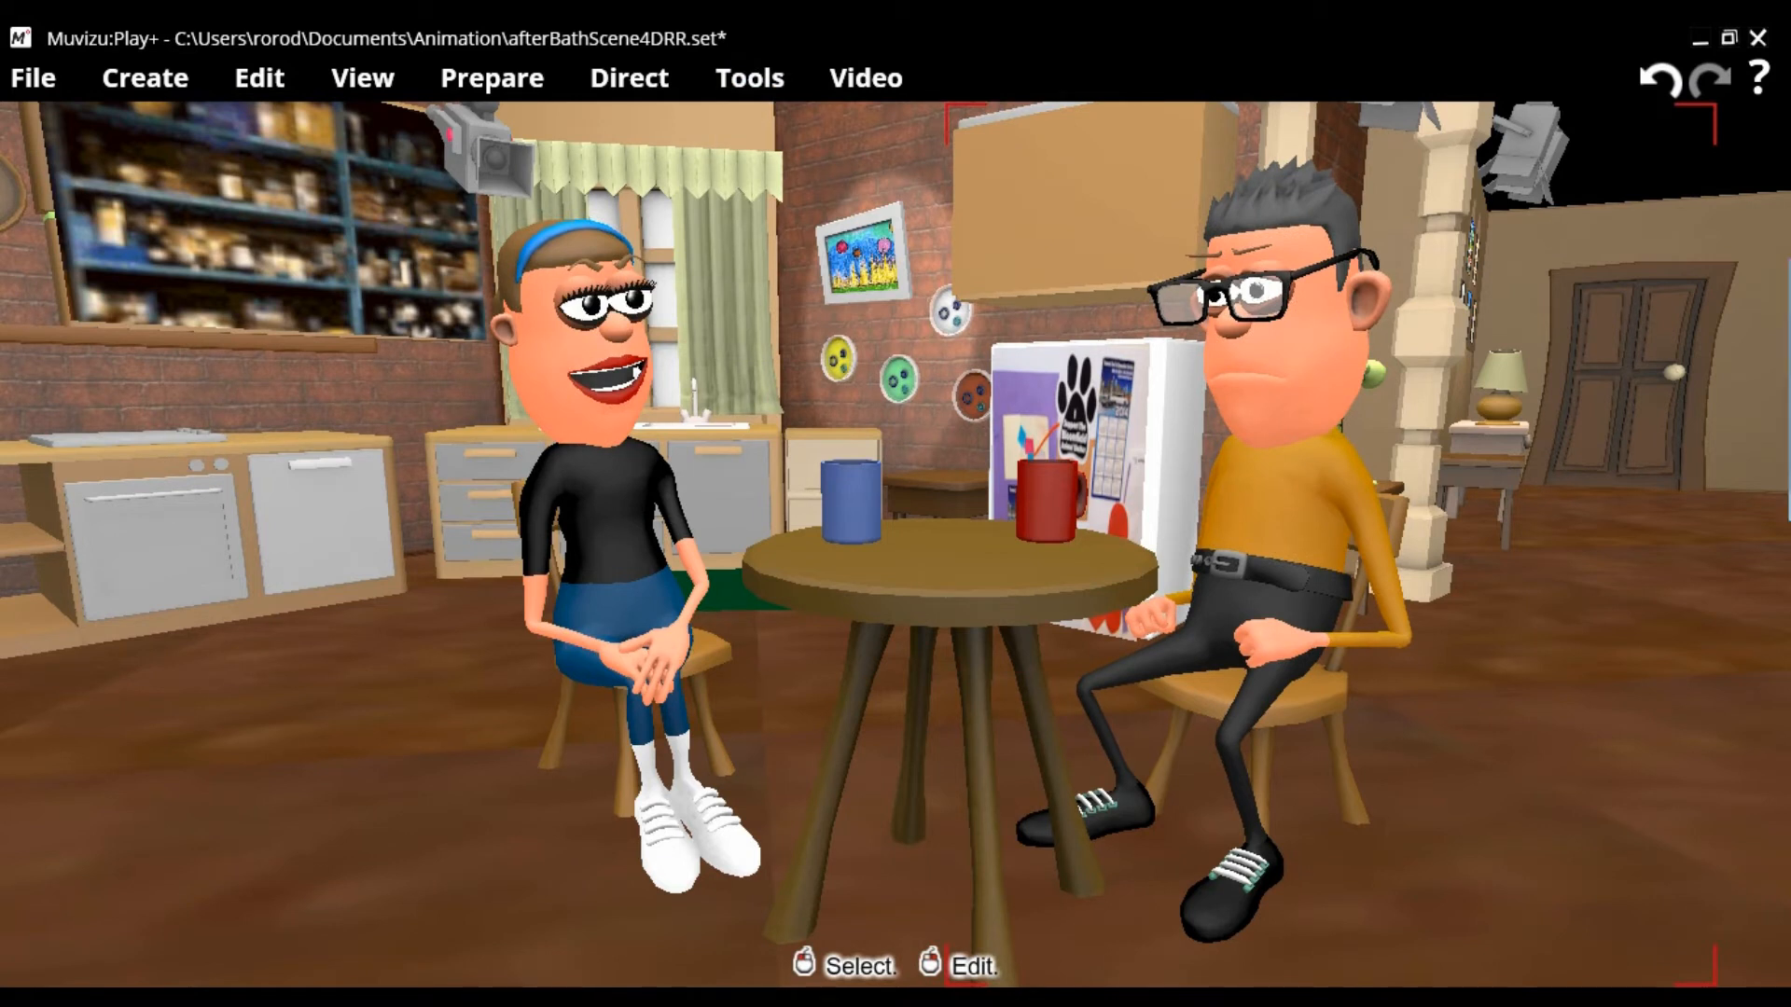
click(656, 706)
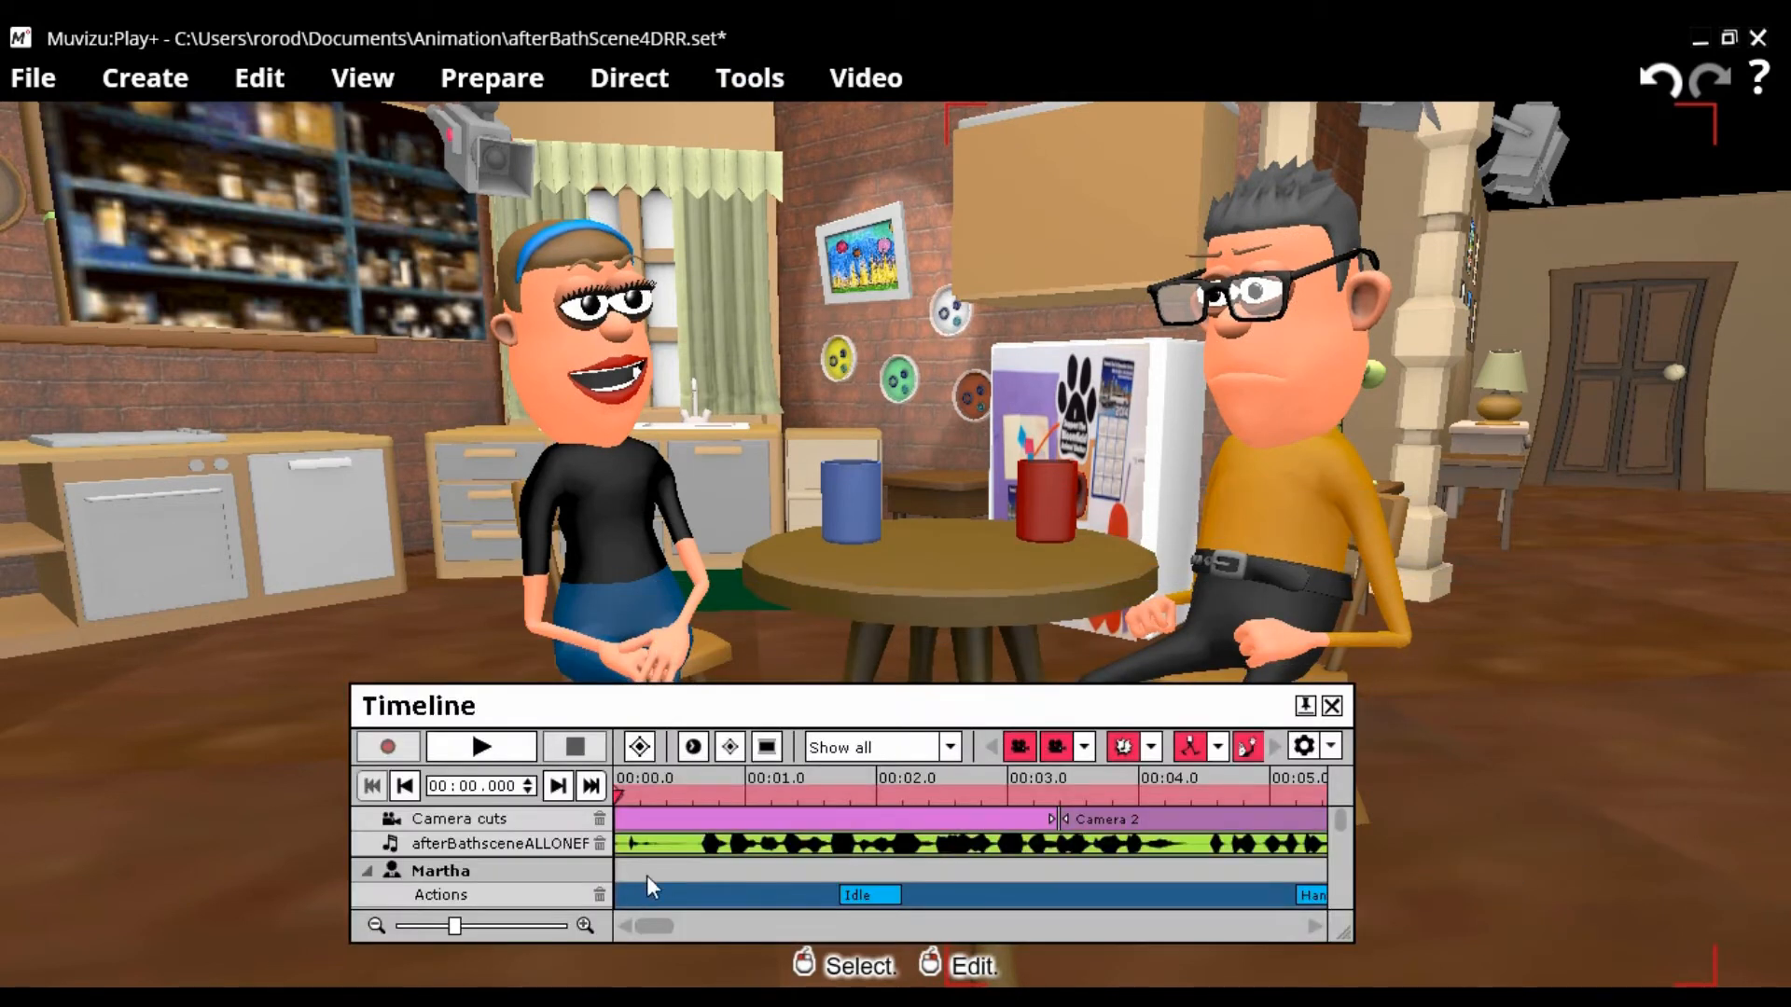
click(481, 757)
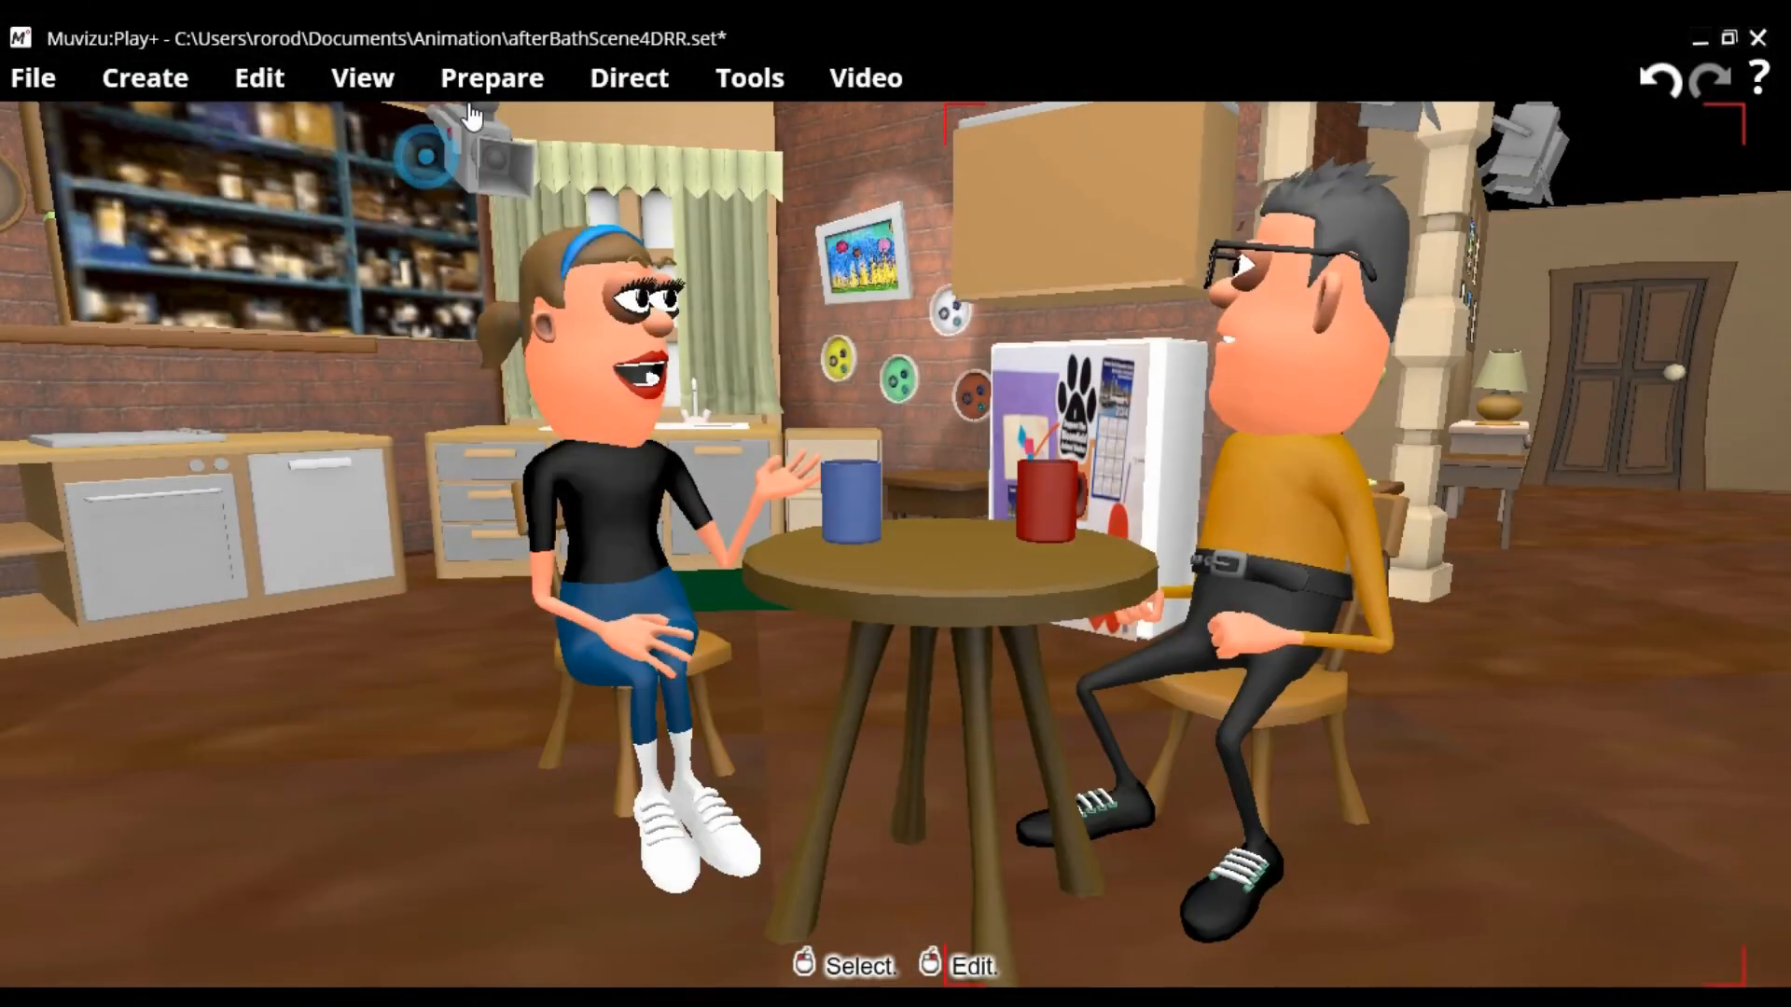
Change the male character's initial talking state to not talking in his dialogue preparation.
click(474, 80)
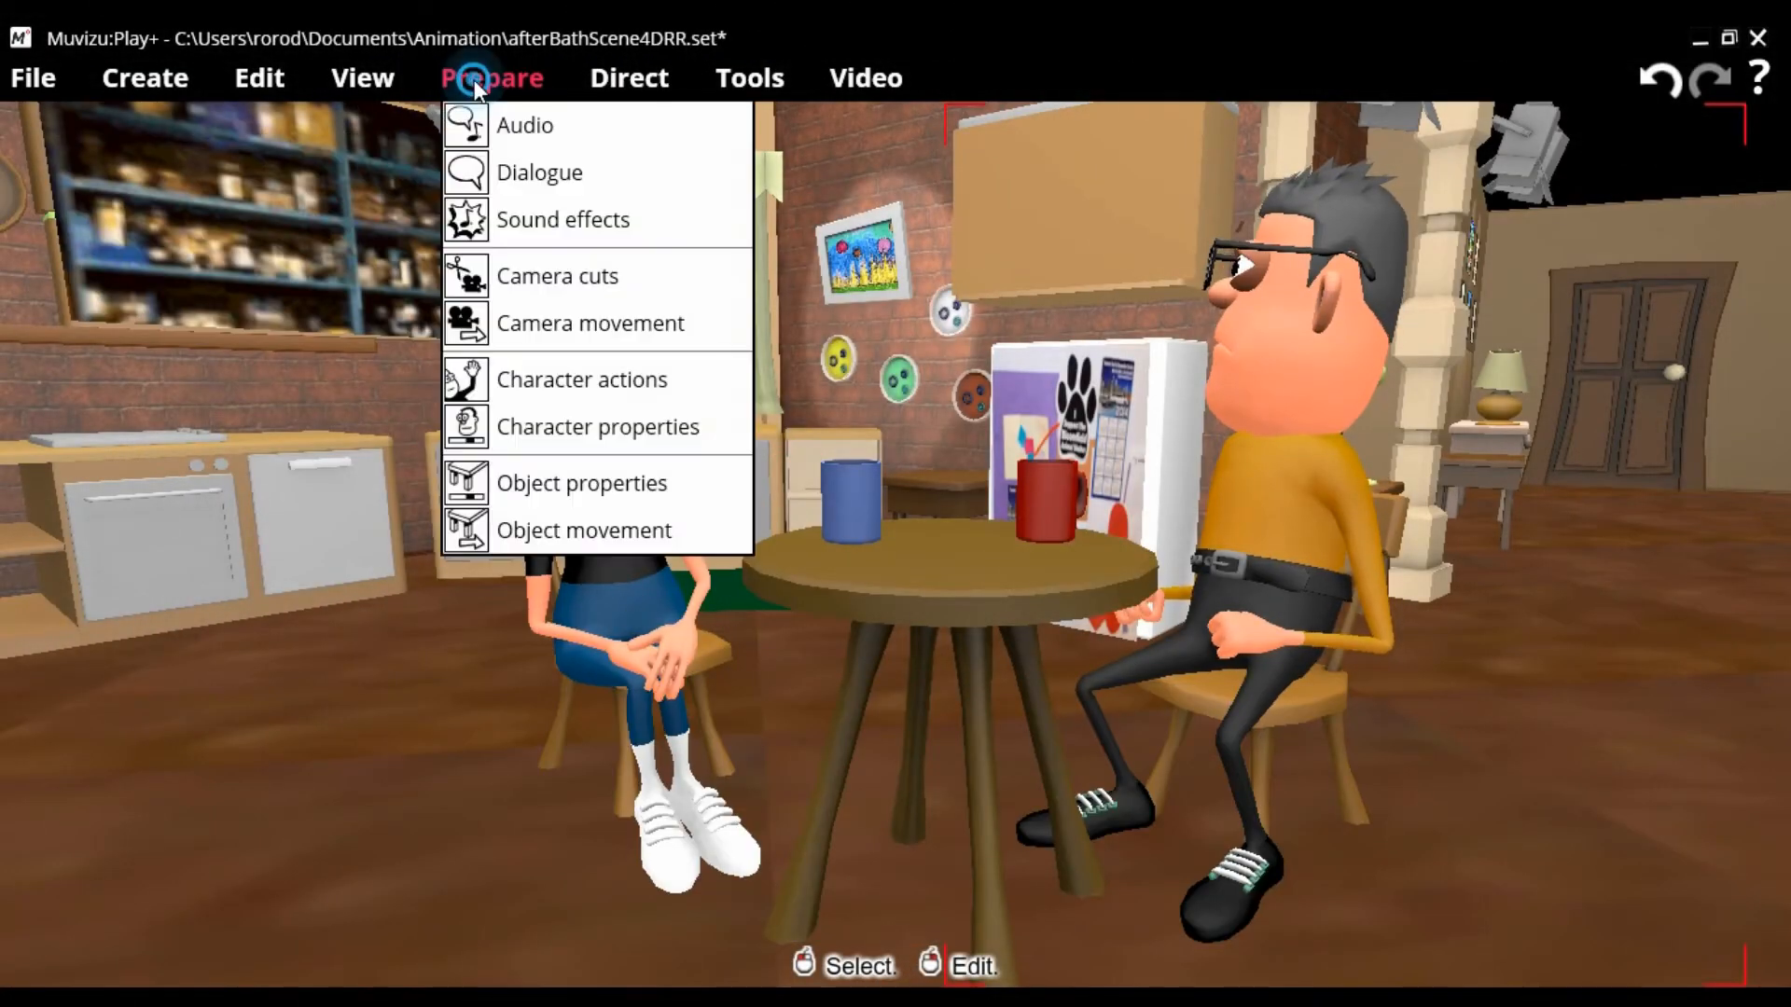
click(495, 175)
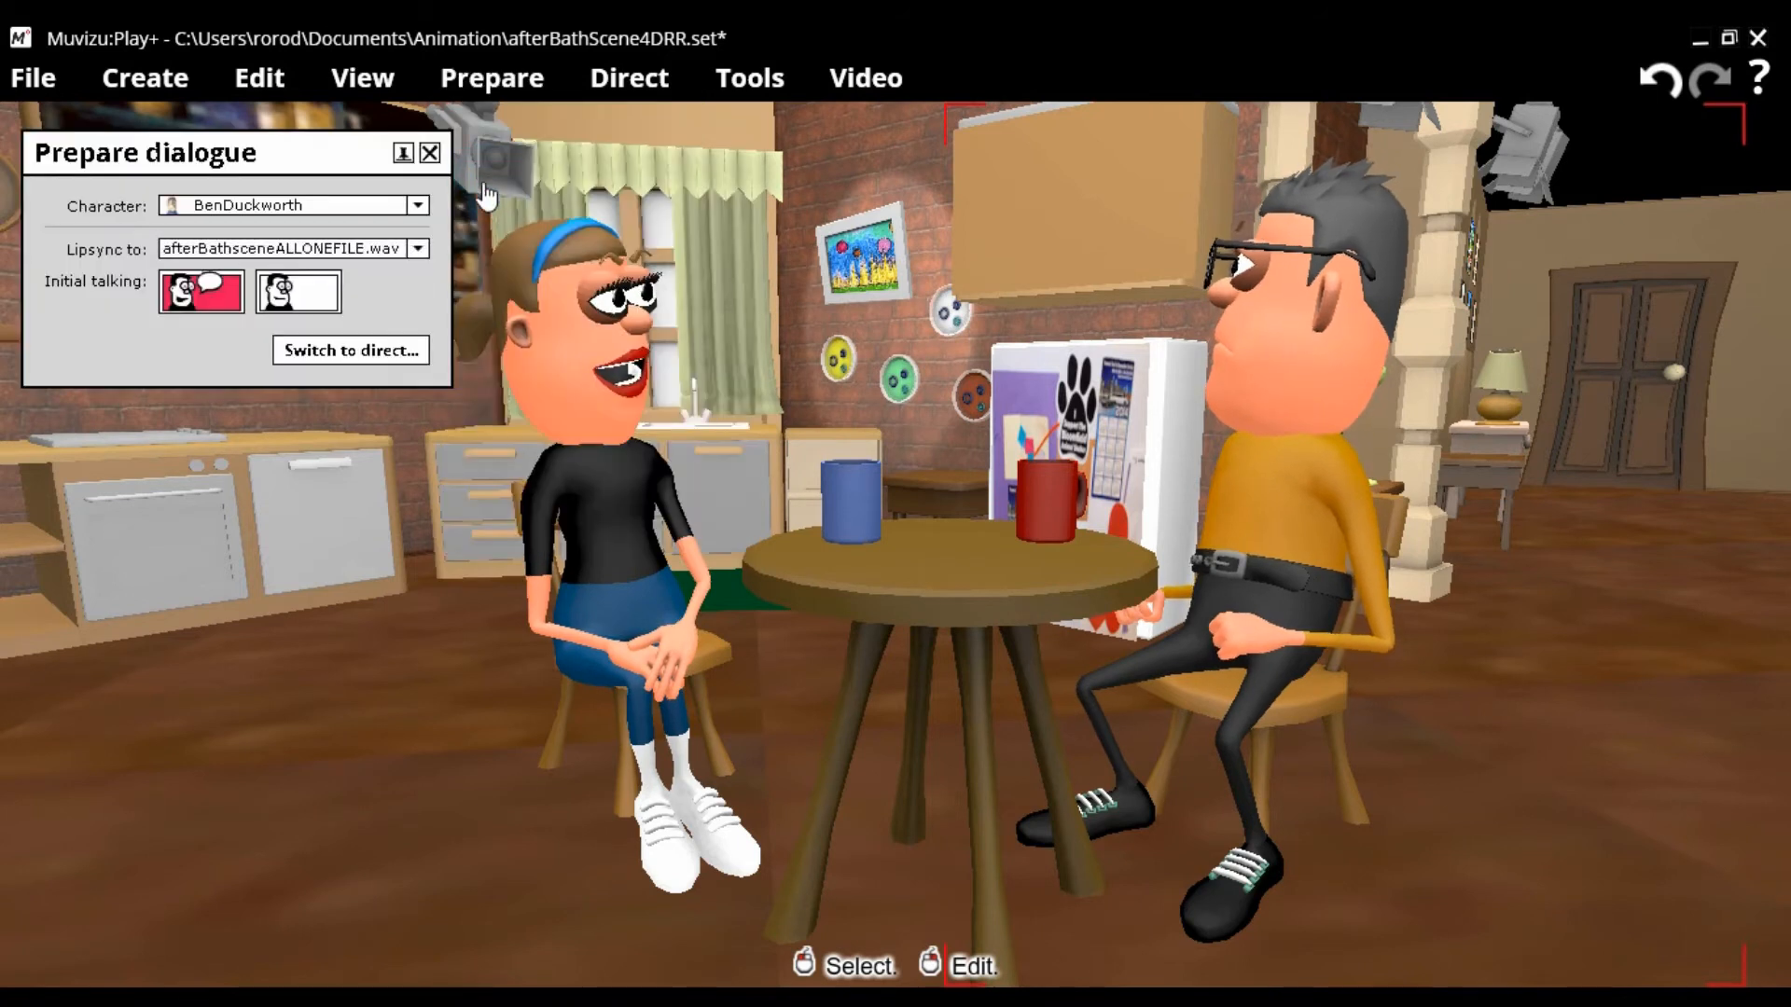
click(299, 293)
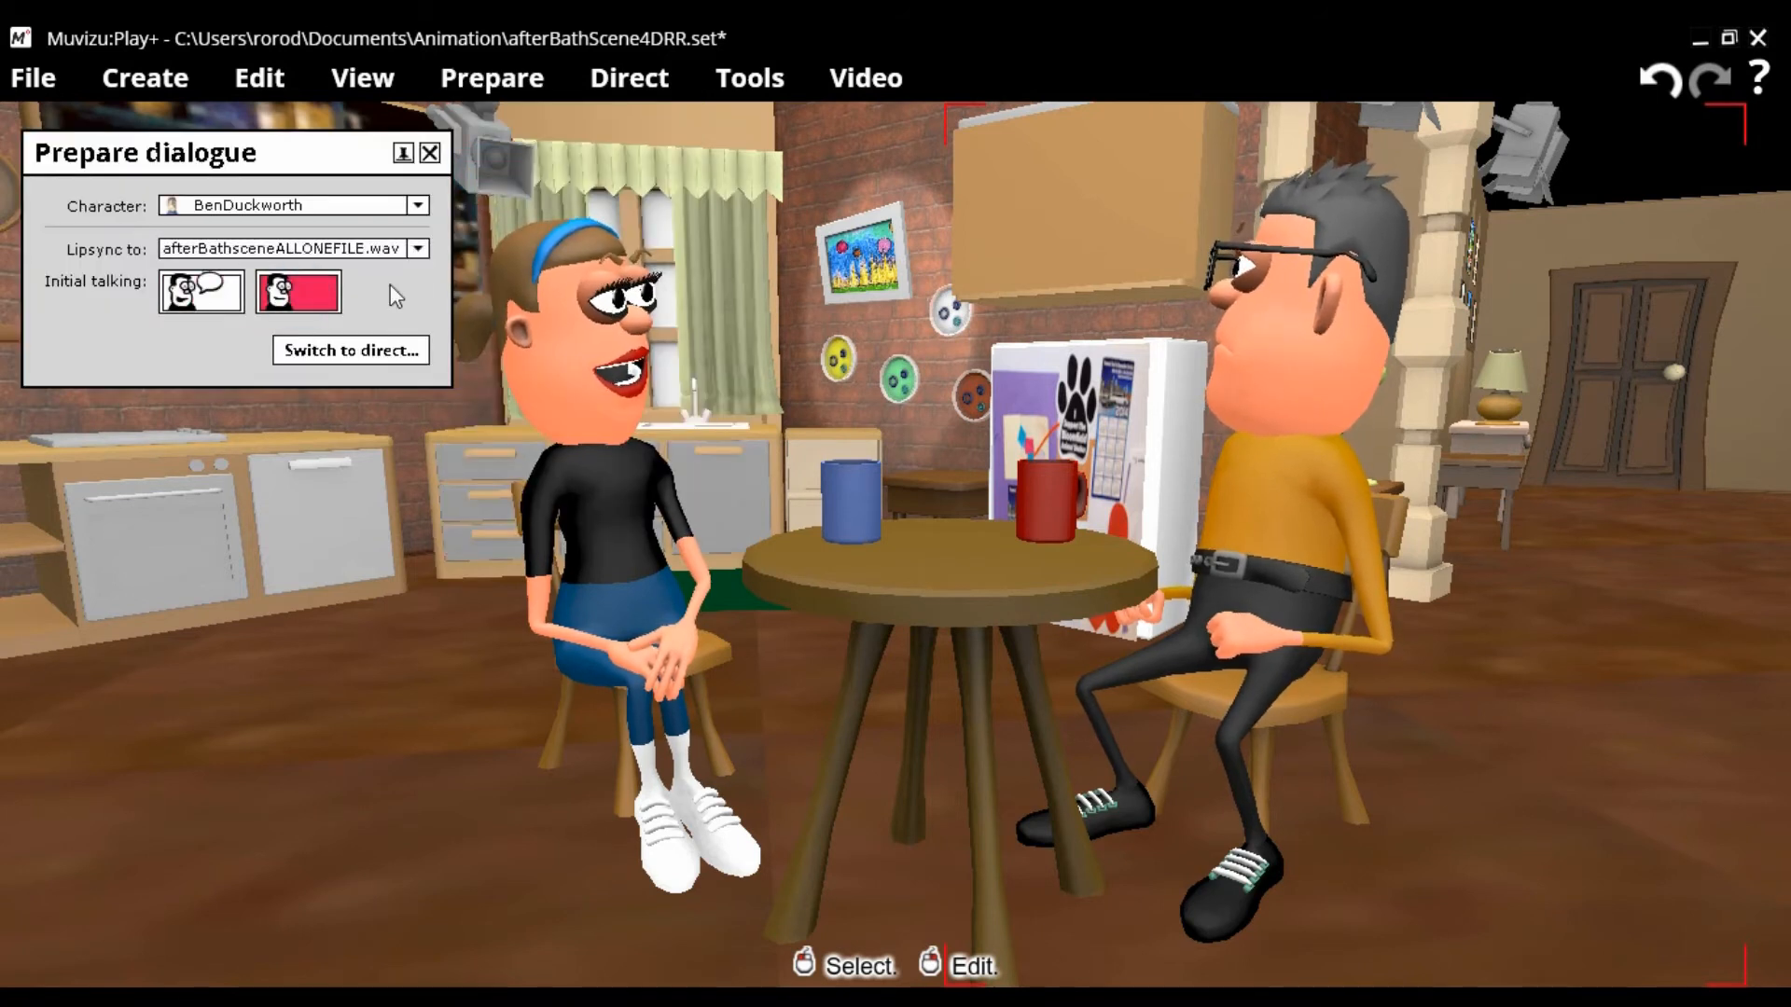
click(430, 153)
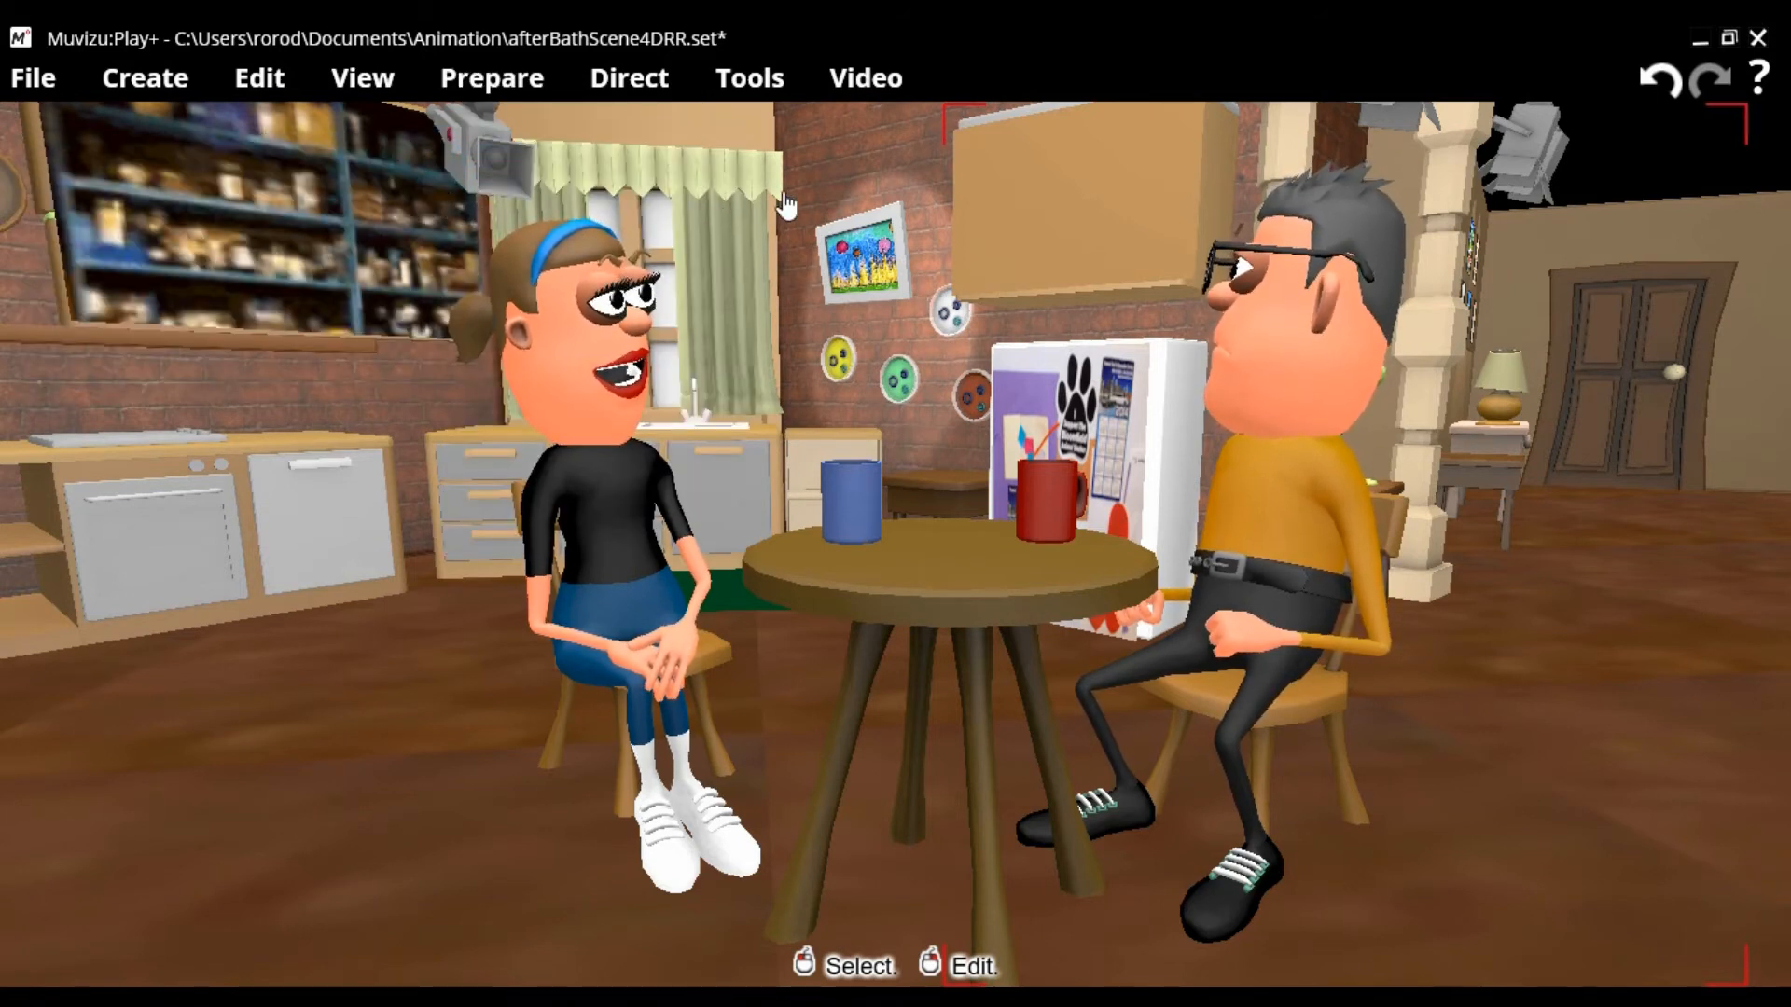
Reopen the timeline and play the scene with the male character's changed initial talking state.
click(768, 86)
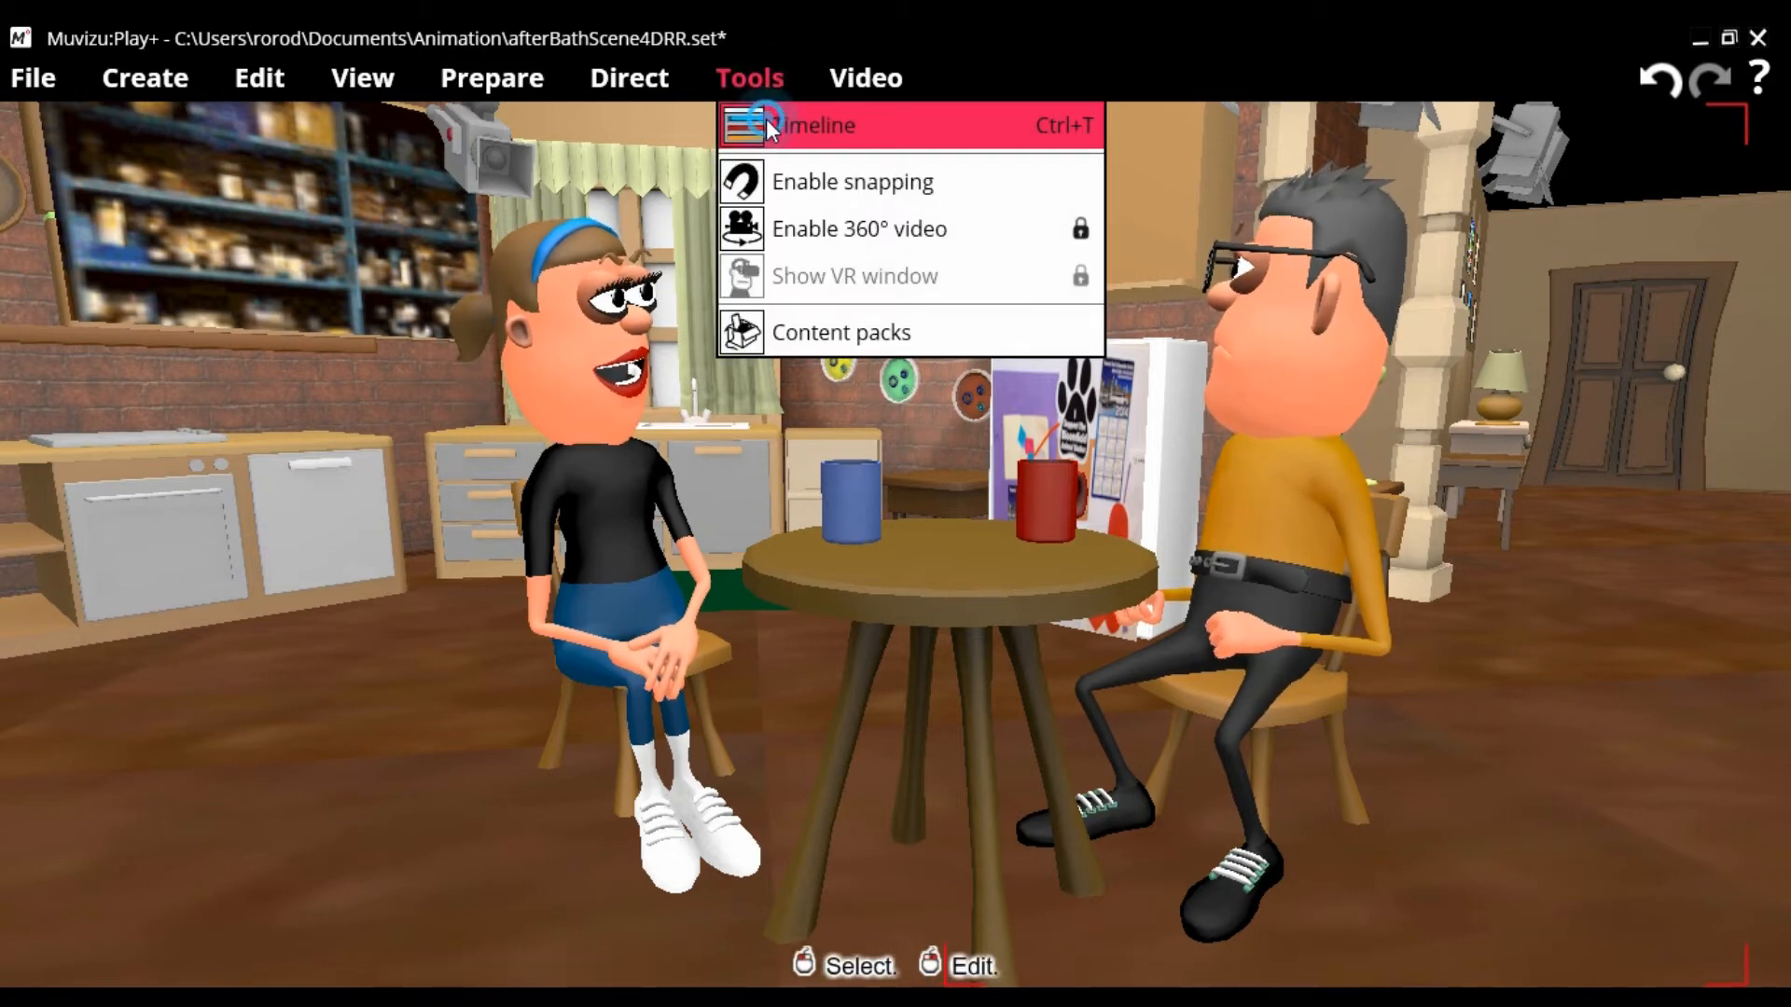
click(820, 124)
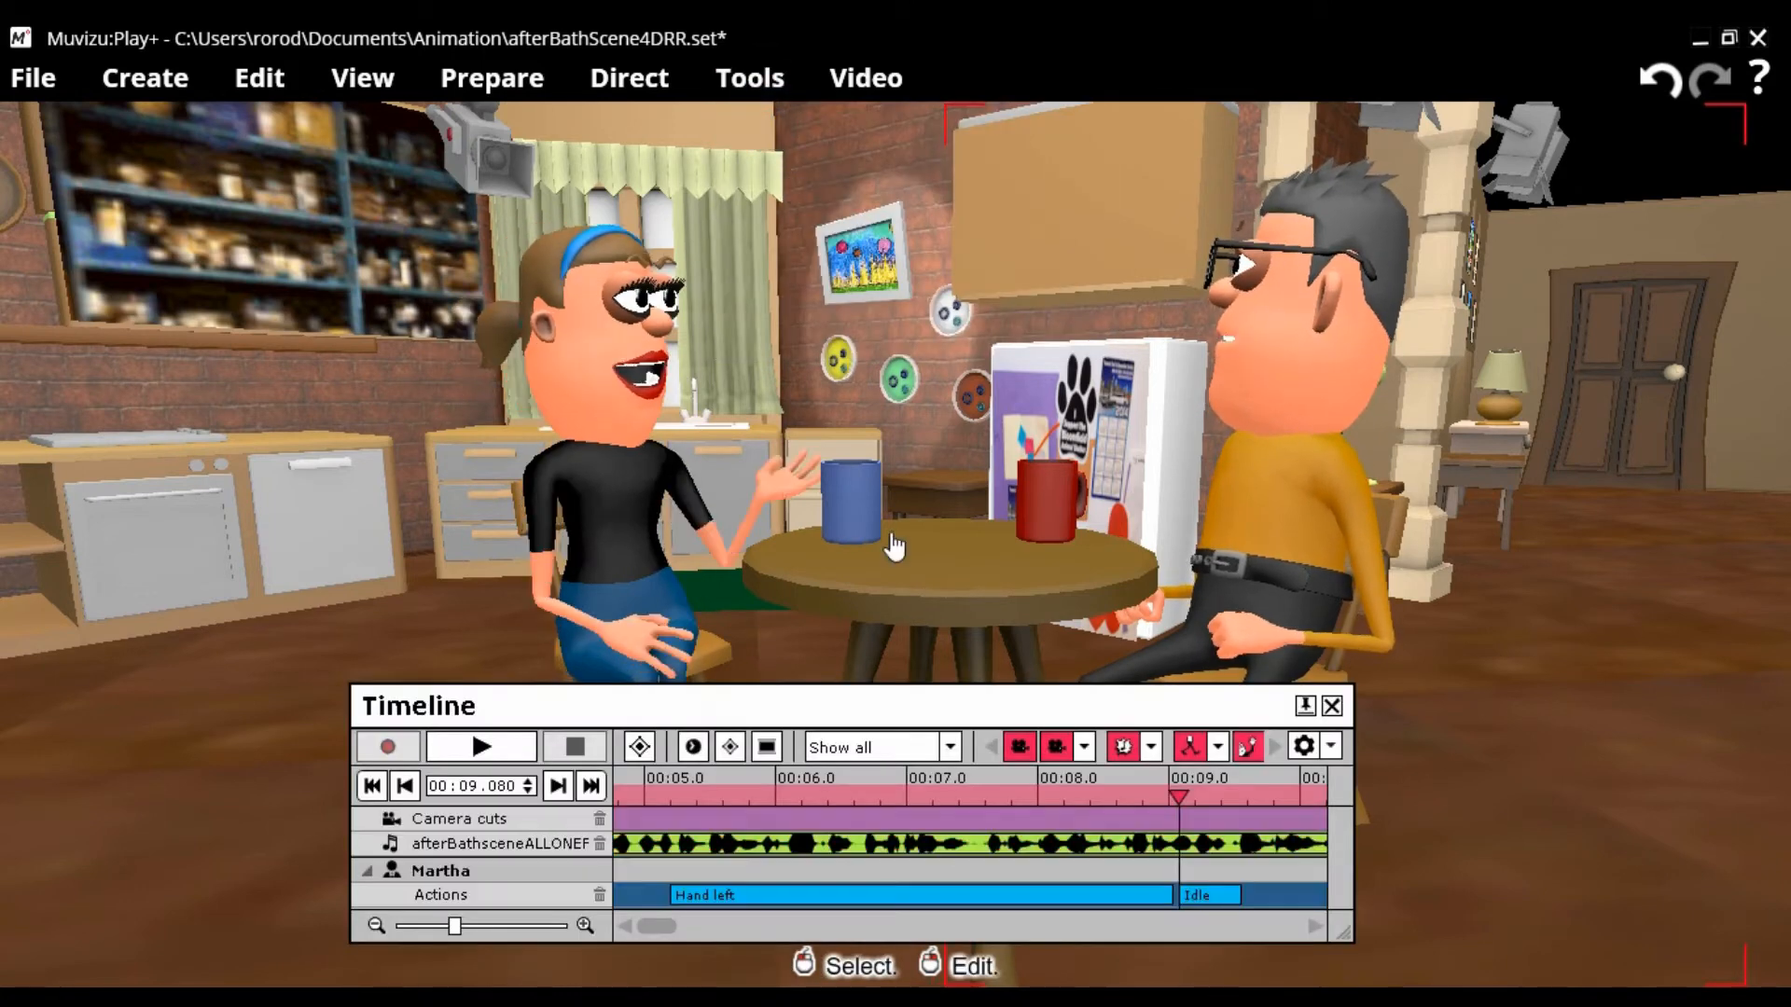
click(482, 746)
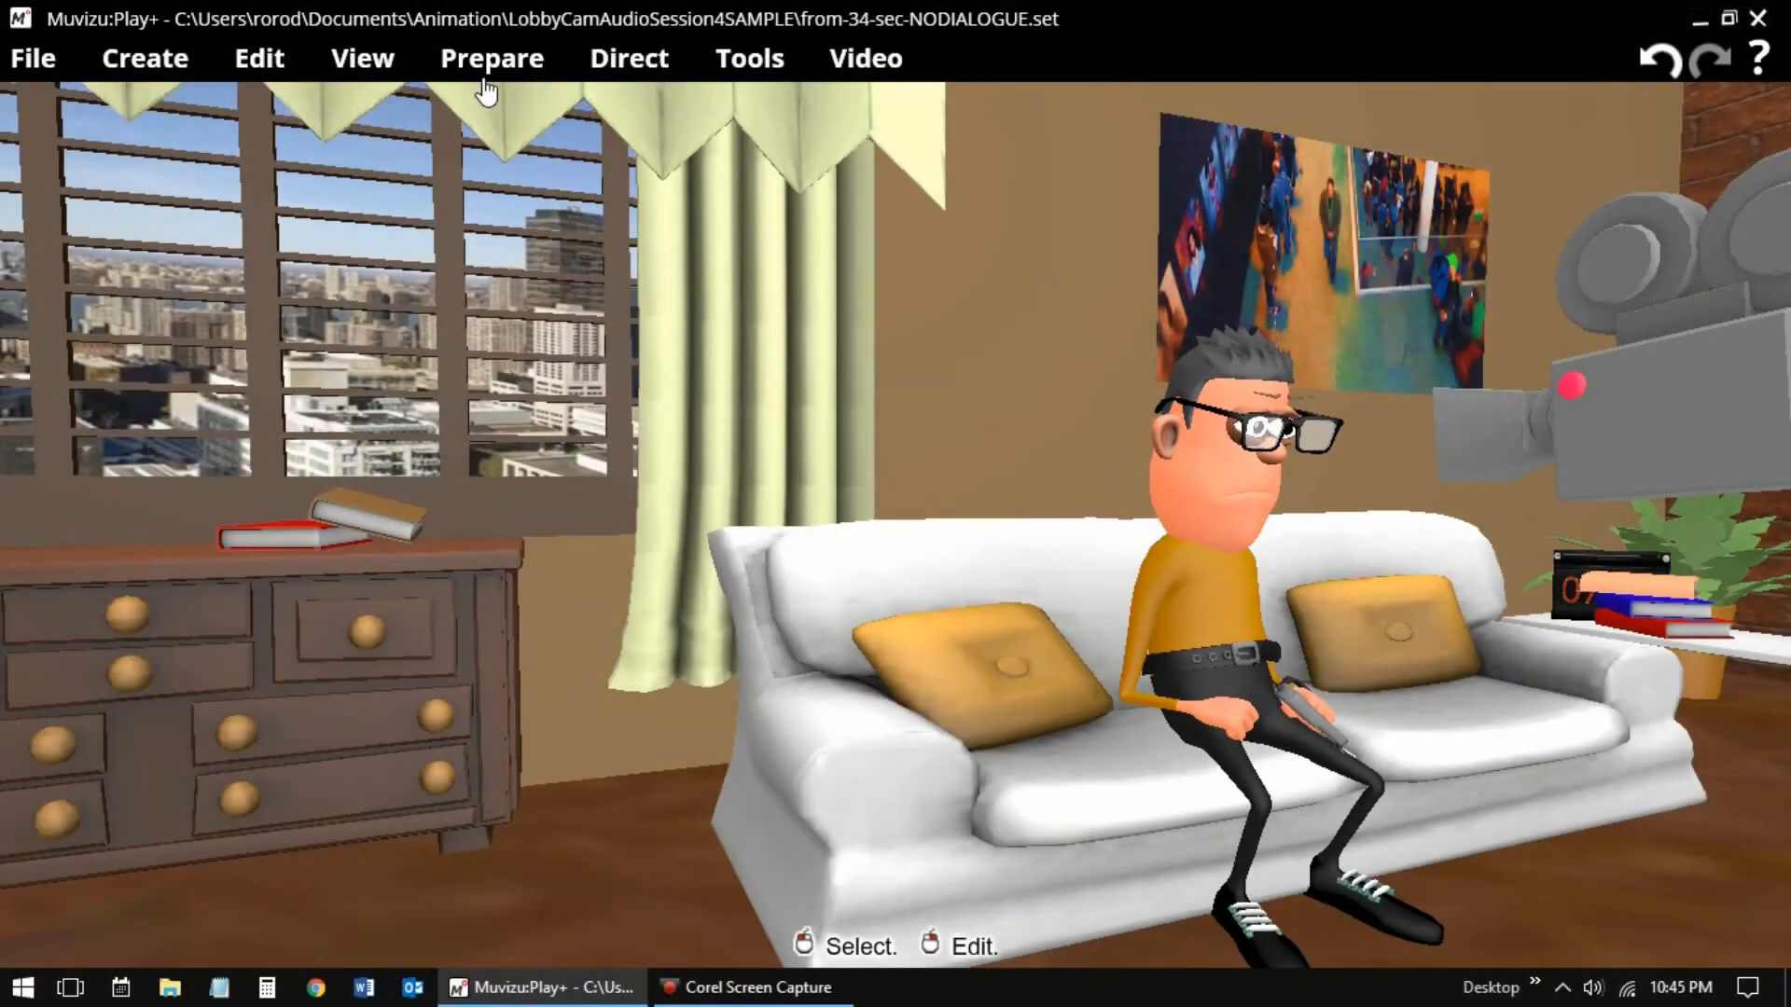
In the from-34-sec-NODIALOGUE set, create an audio track and import ben-part-calling-work.wav into it.
click(481, 60)
click(485, 96)
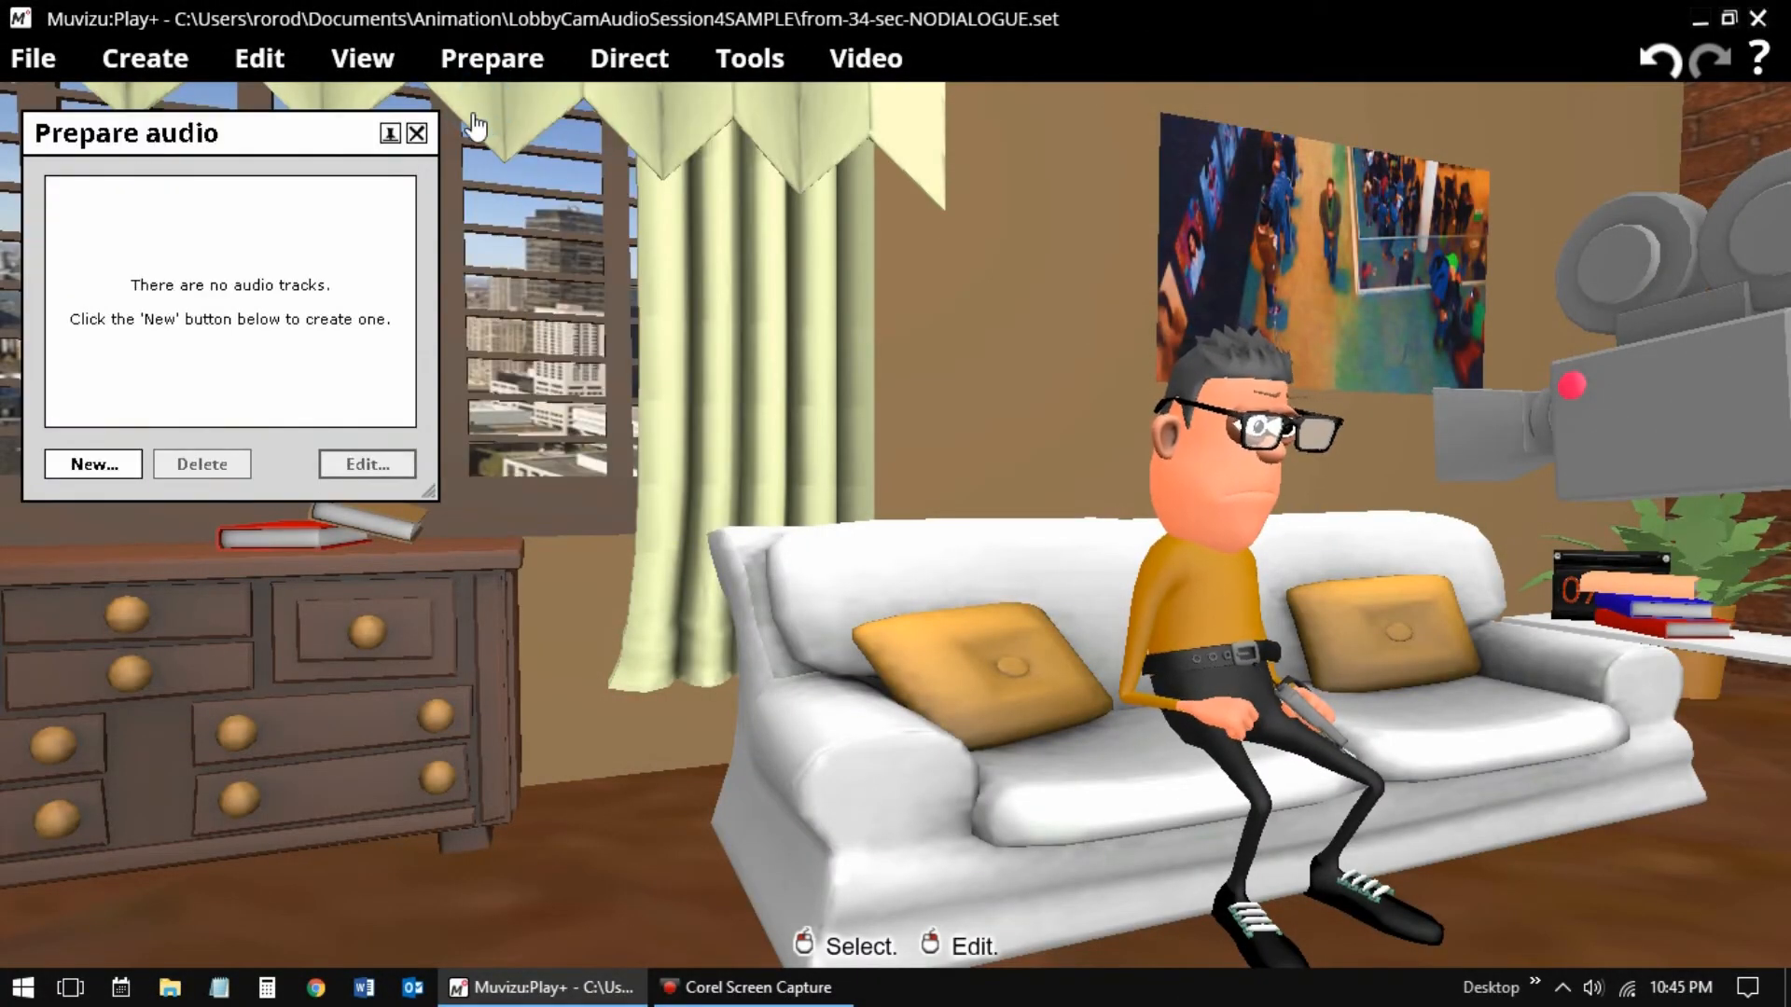
click(85, 473)
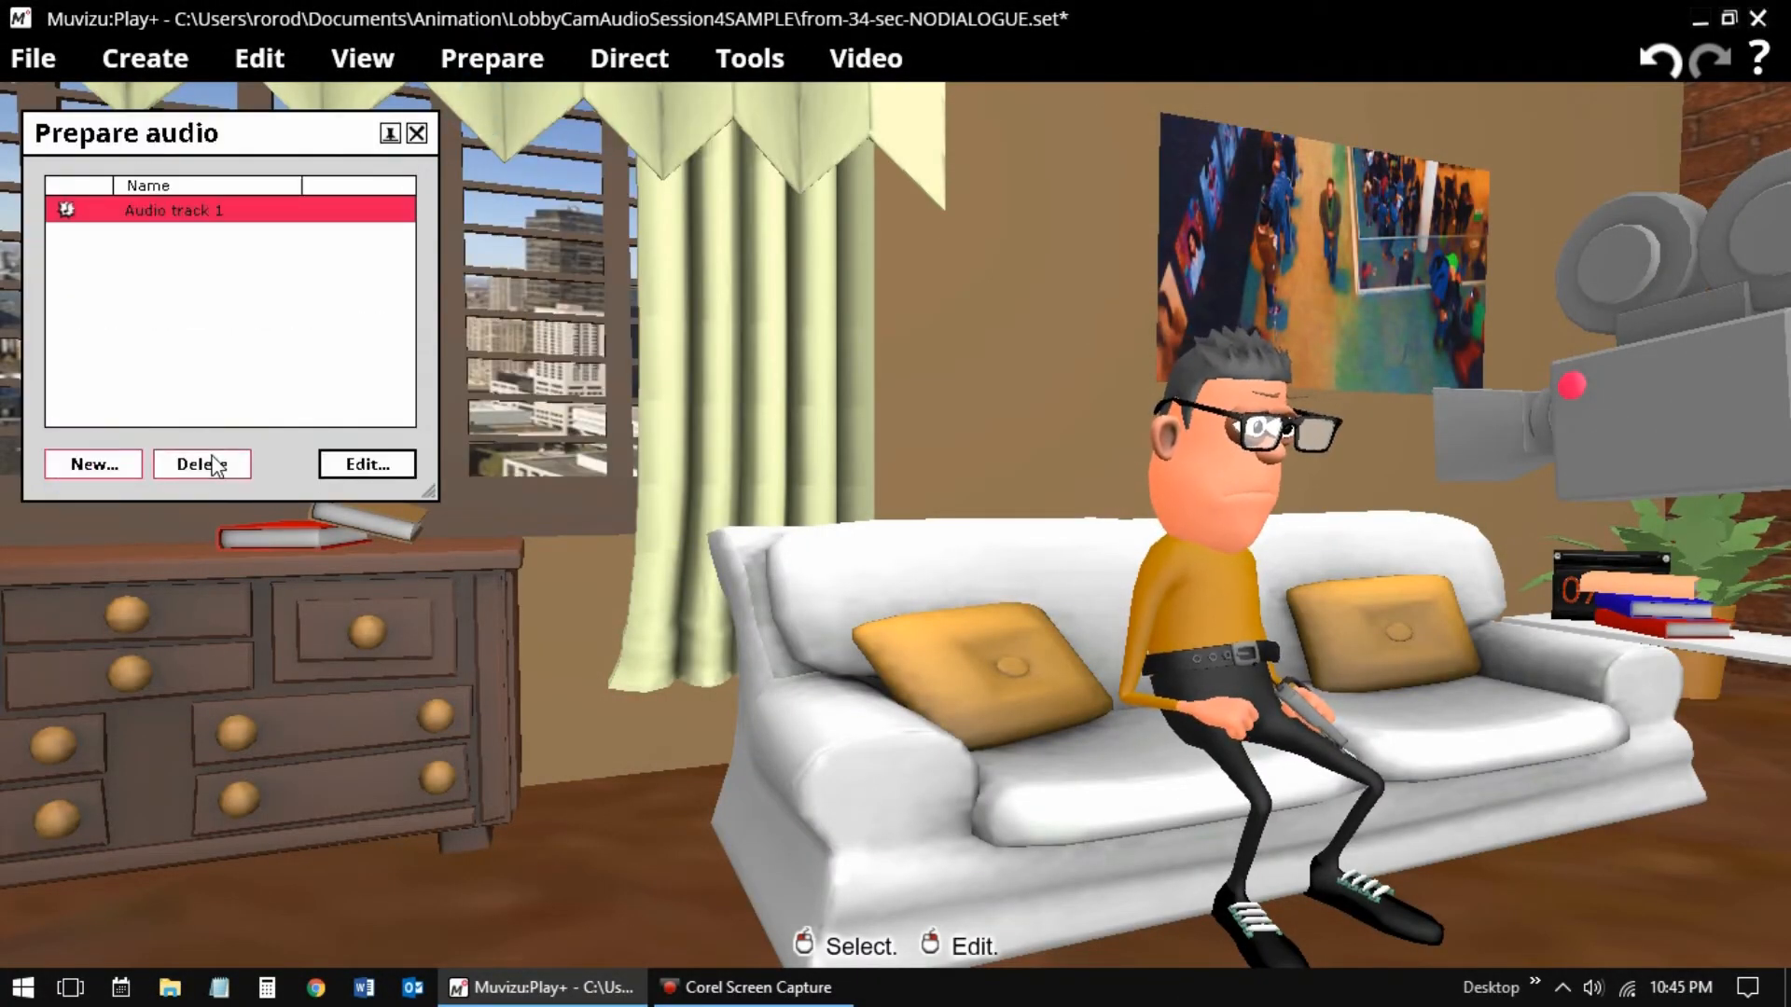
double_click(211, 222)
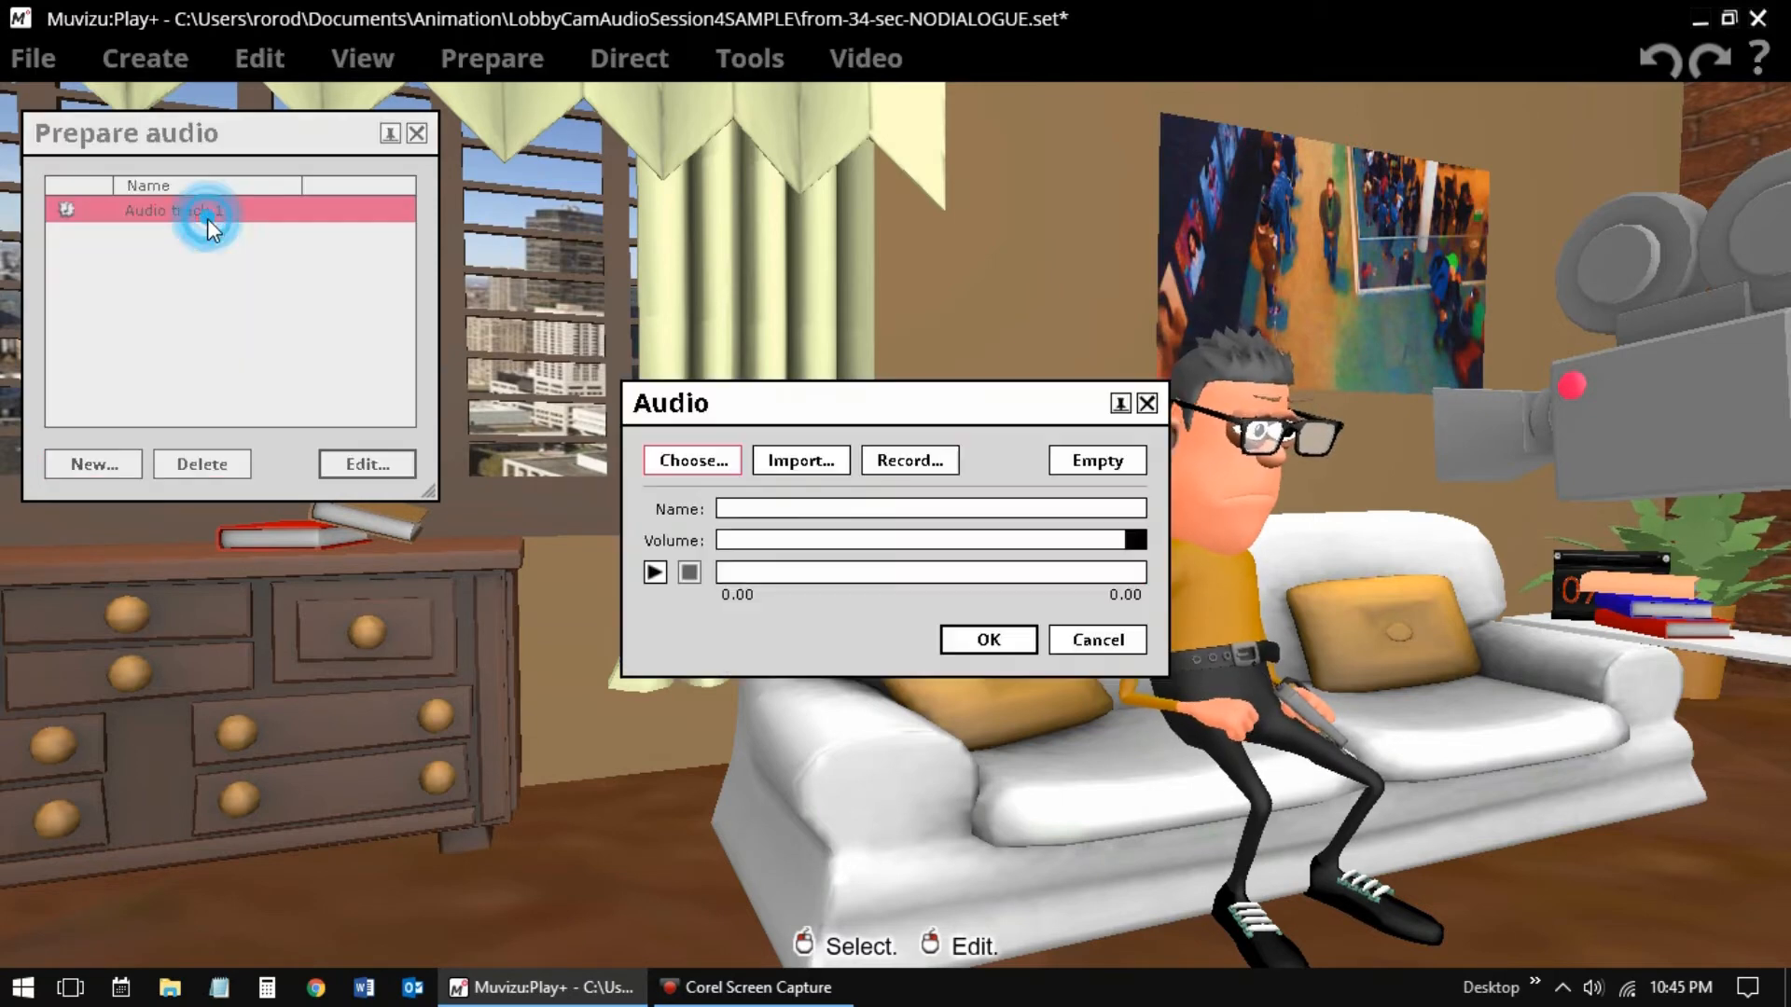
click(799, 461)
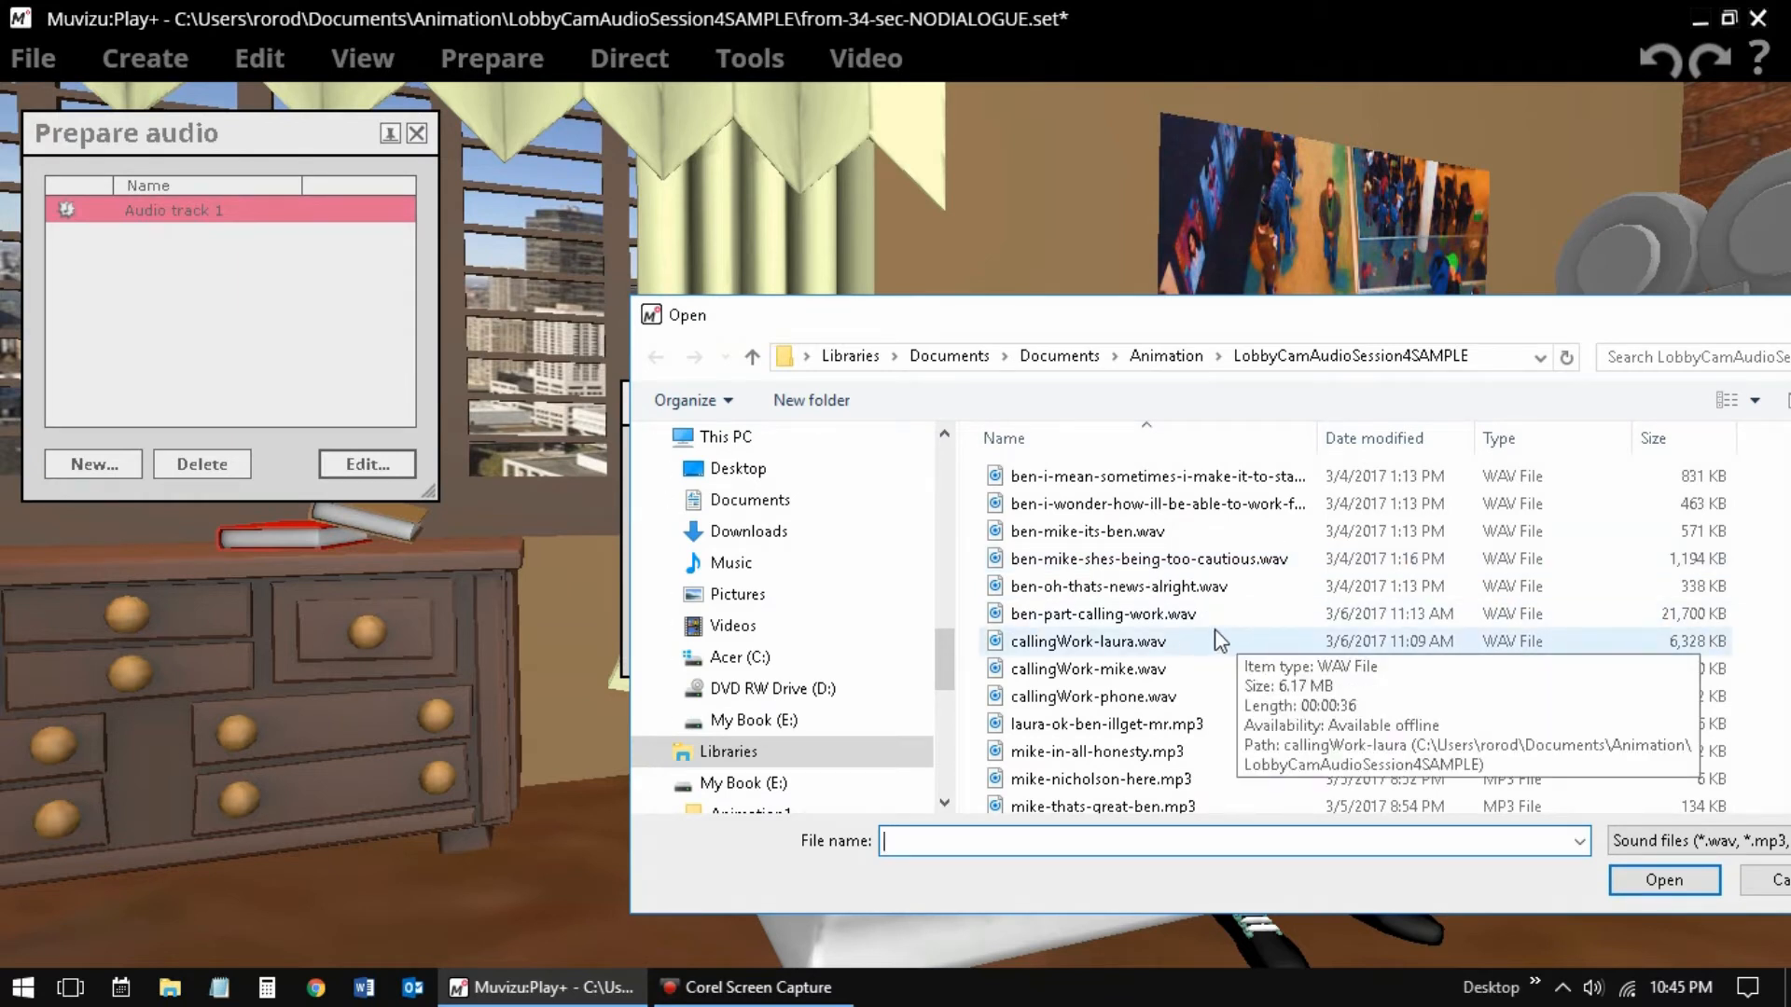
double_click(1101, 615)
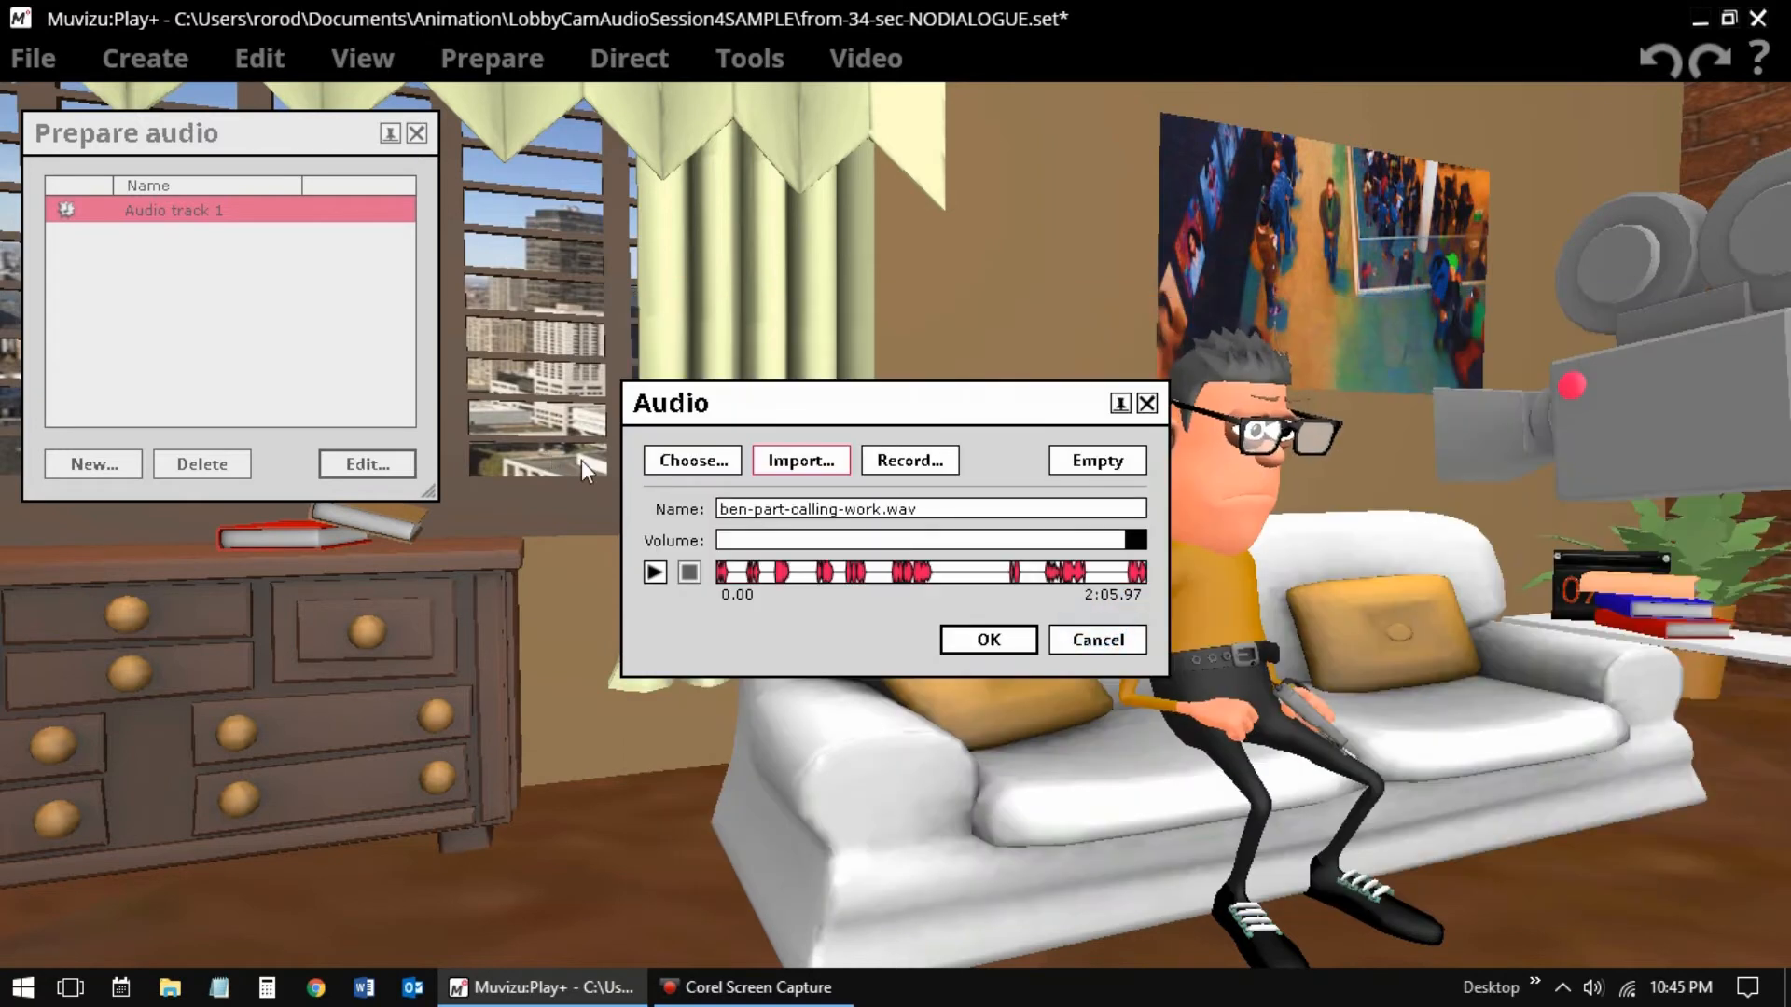
click(970, 642)
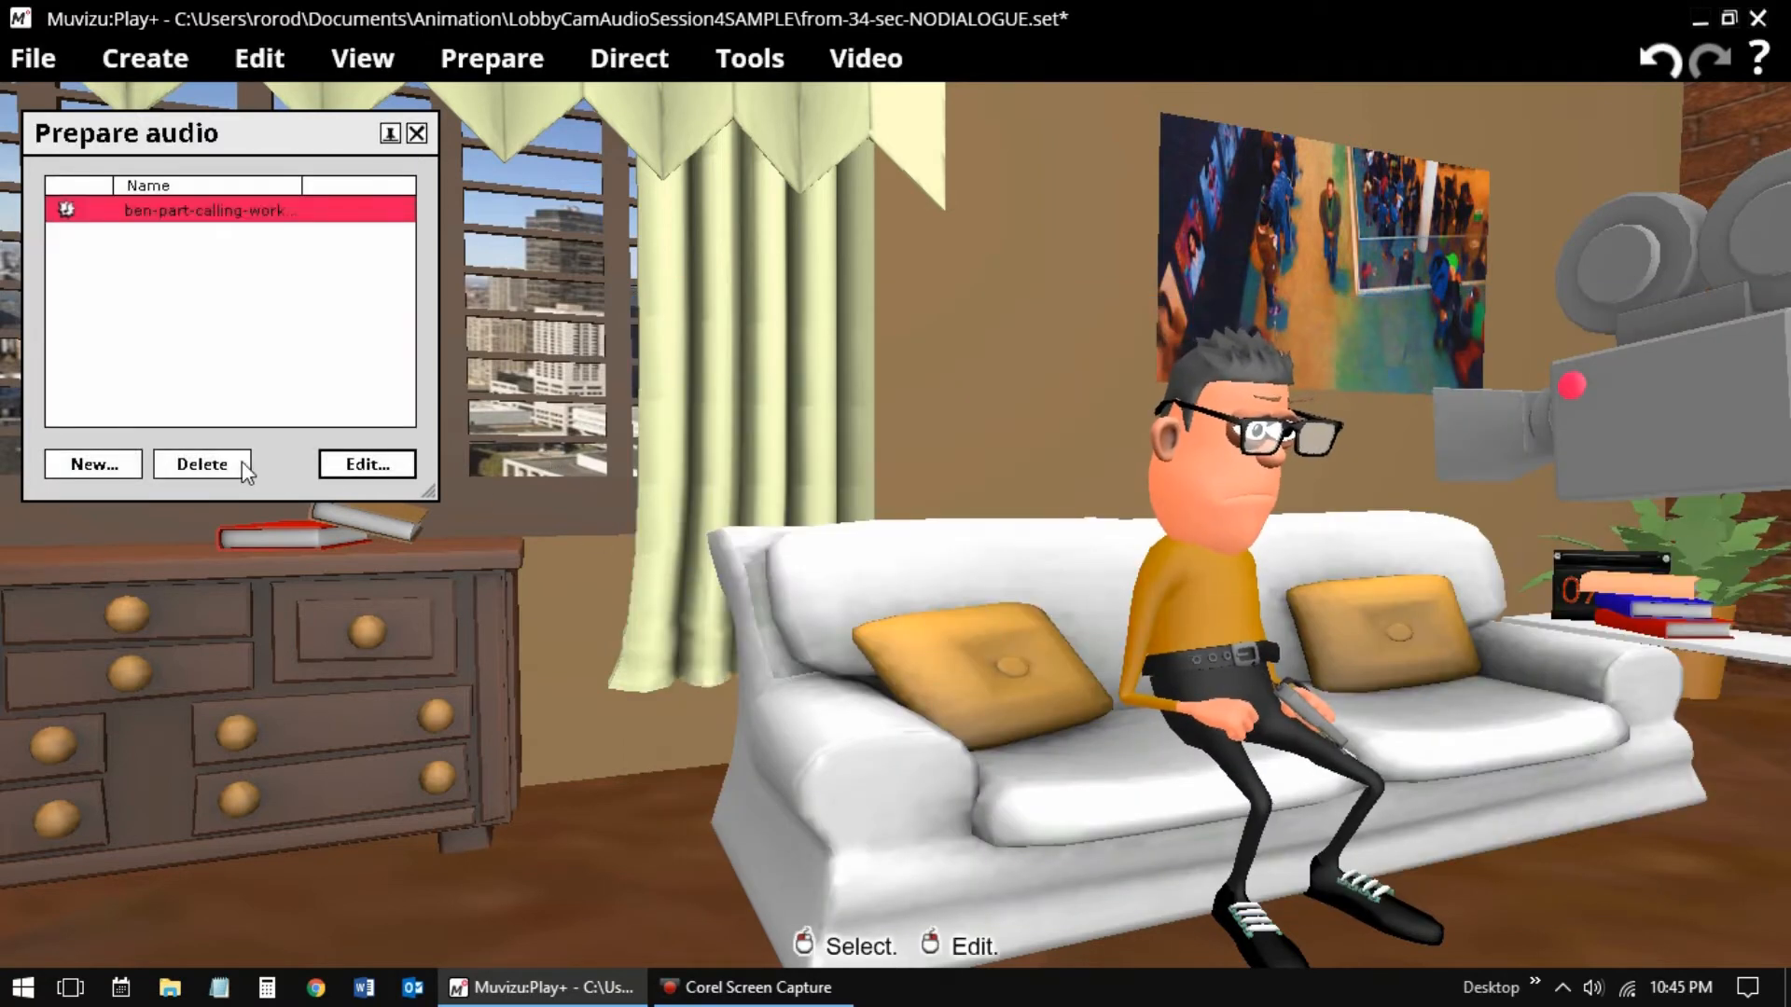
Create a second audio track and import callingWork-laura.wav into it.
click(94, 463)
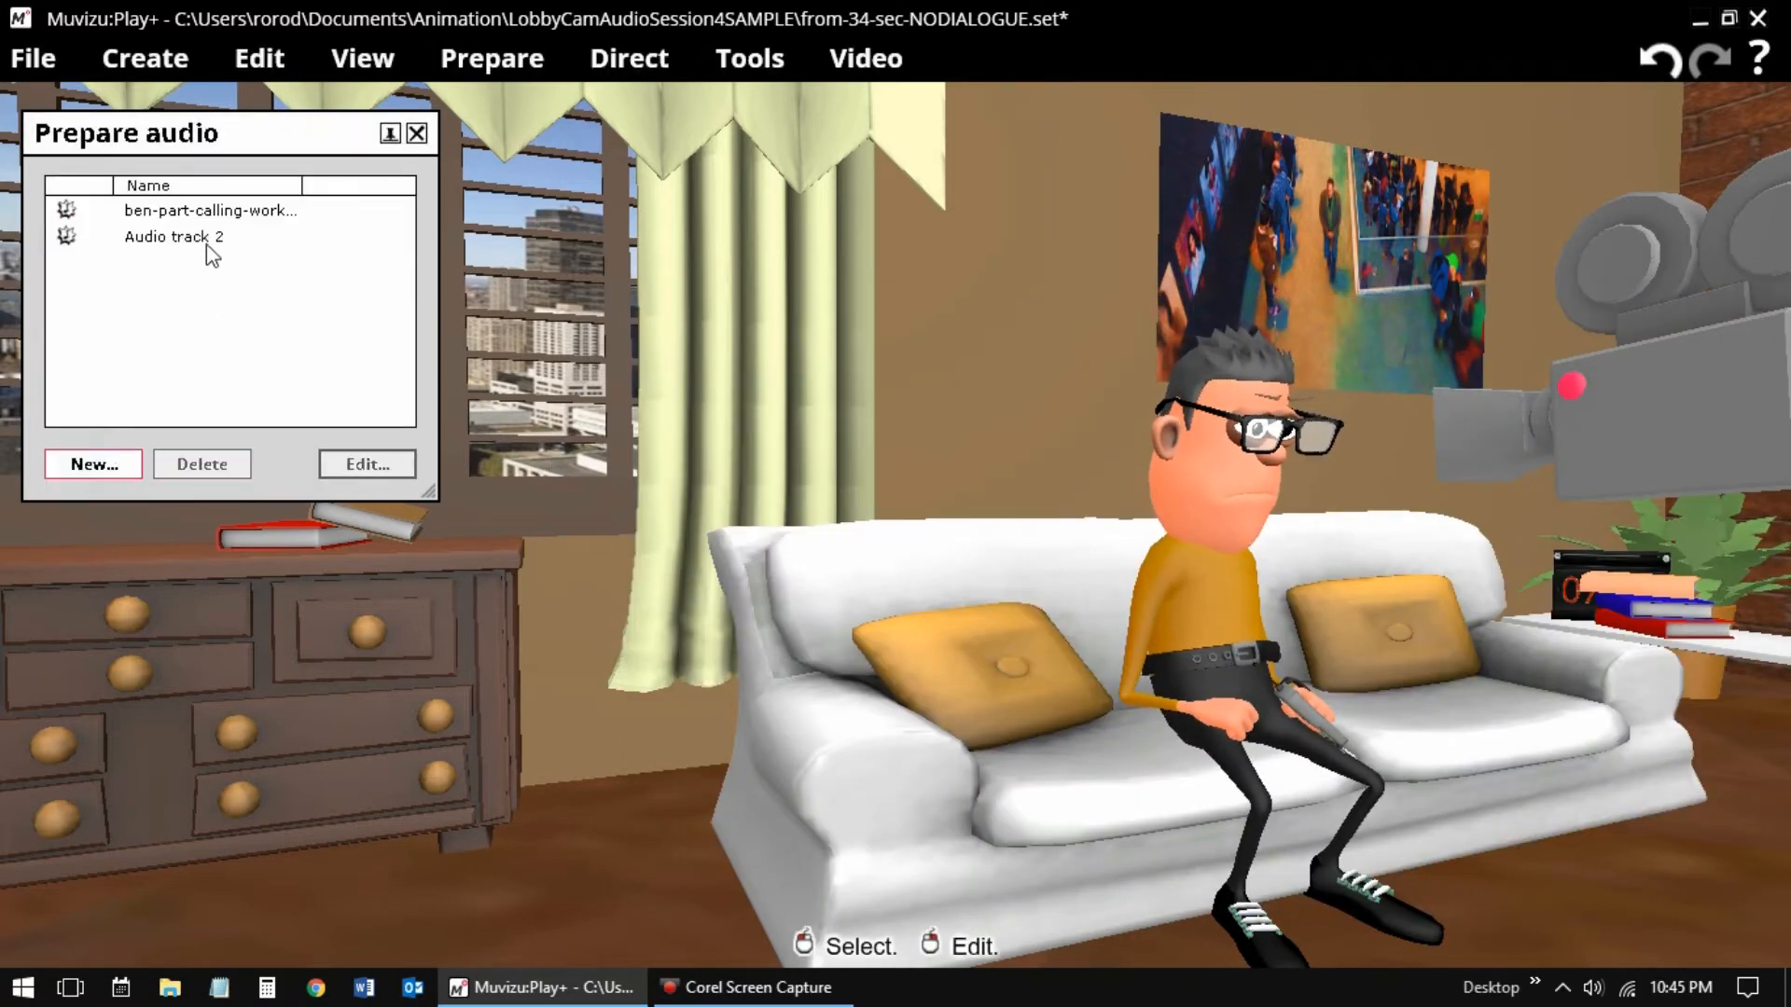
double_click(215, 244)
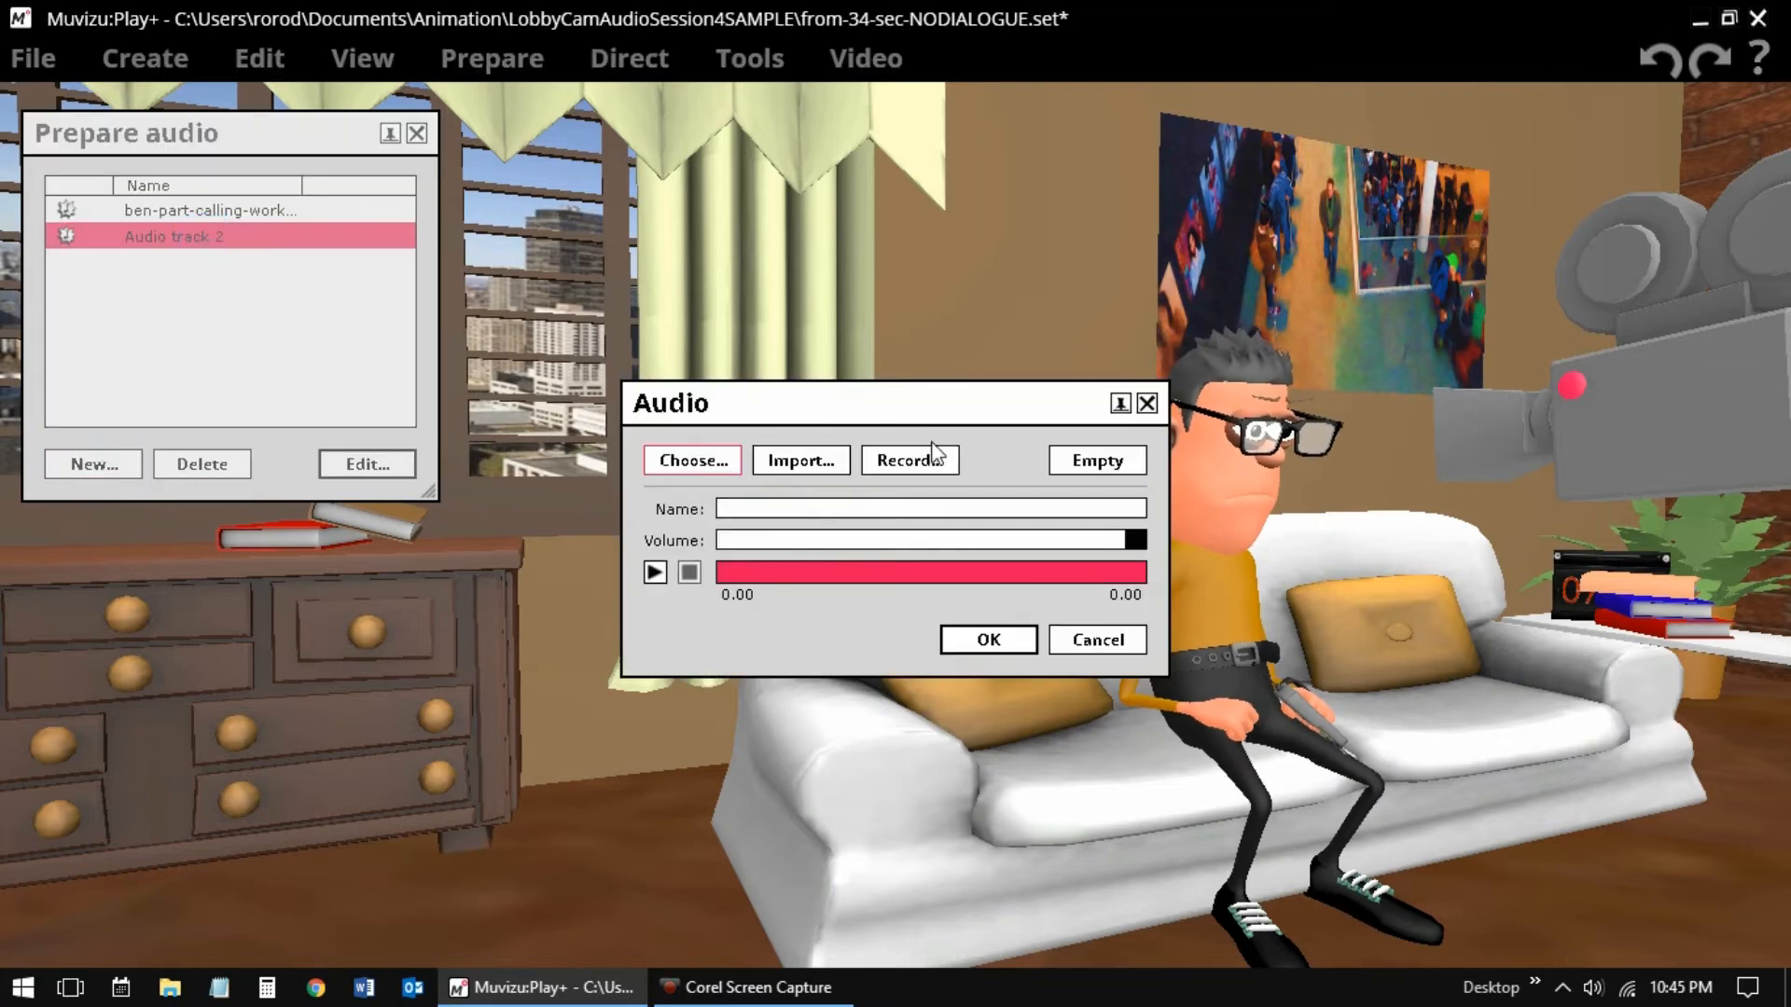
click(811, 462)
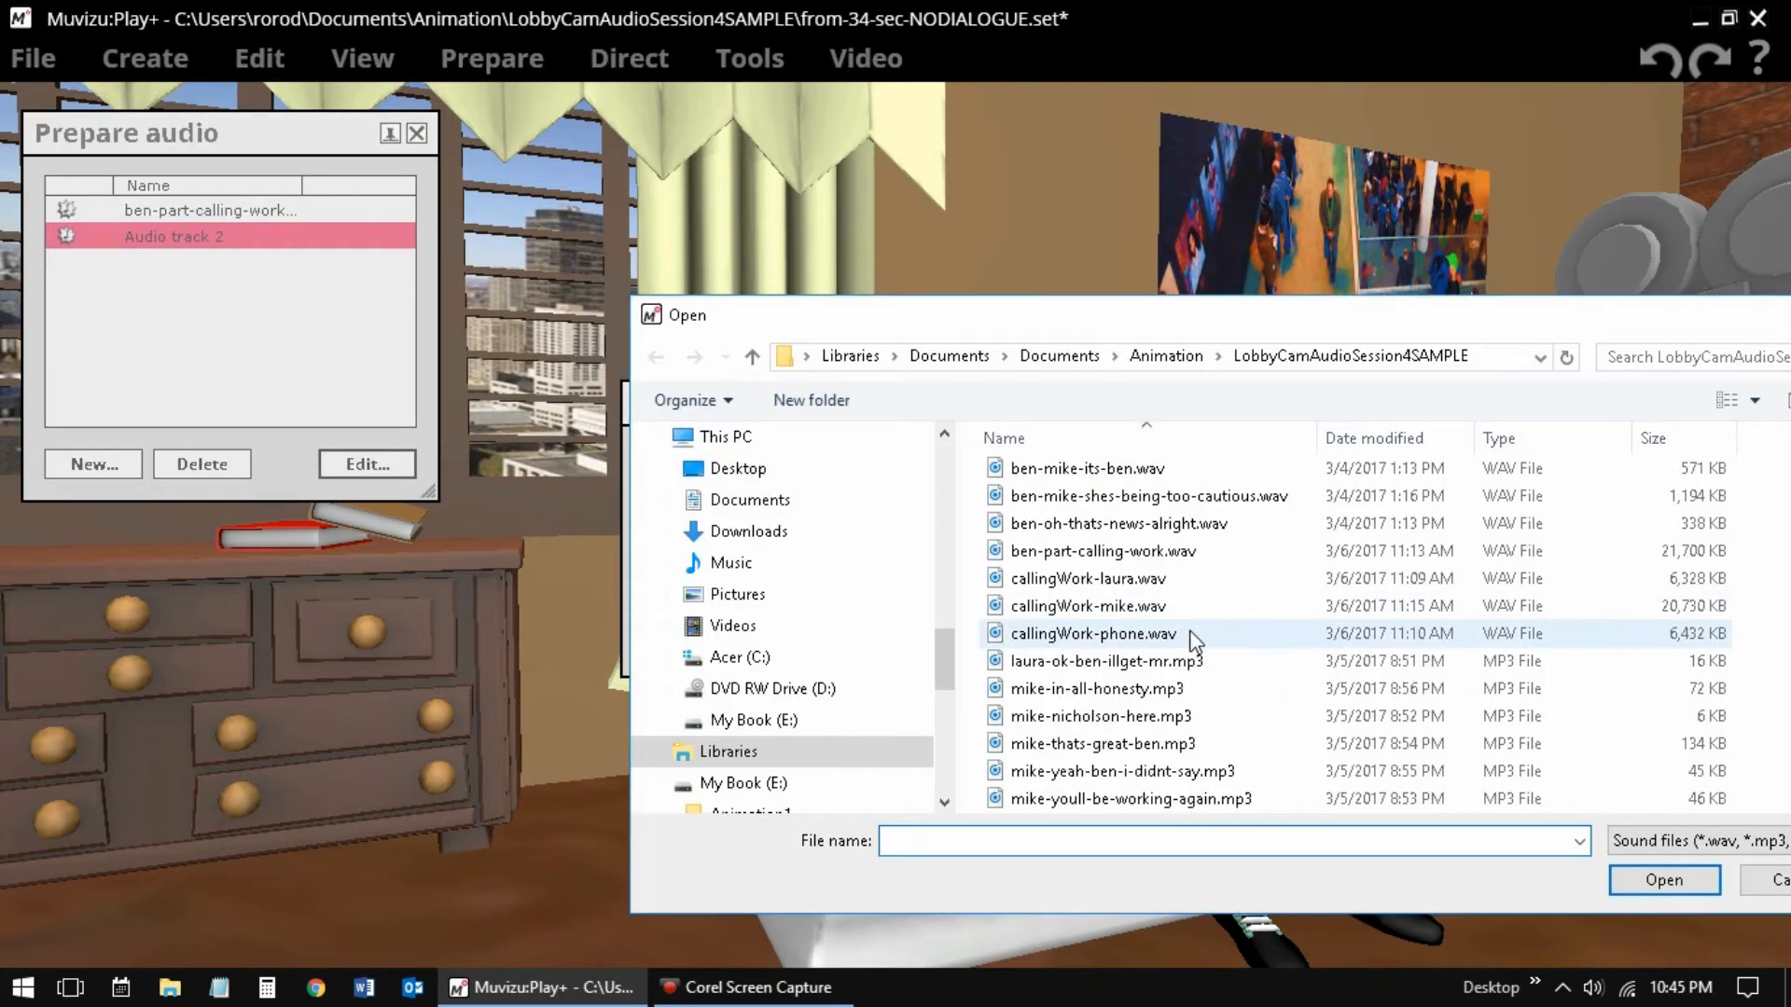
scroll(1194, 639, up, 1)
scroll(1126, 634, down, 1)
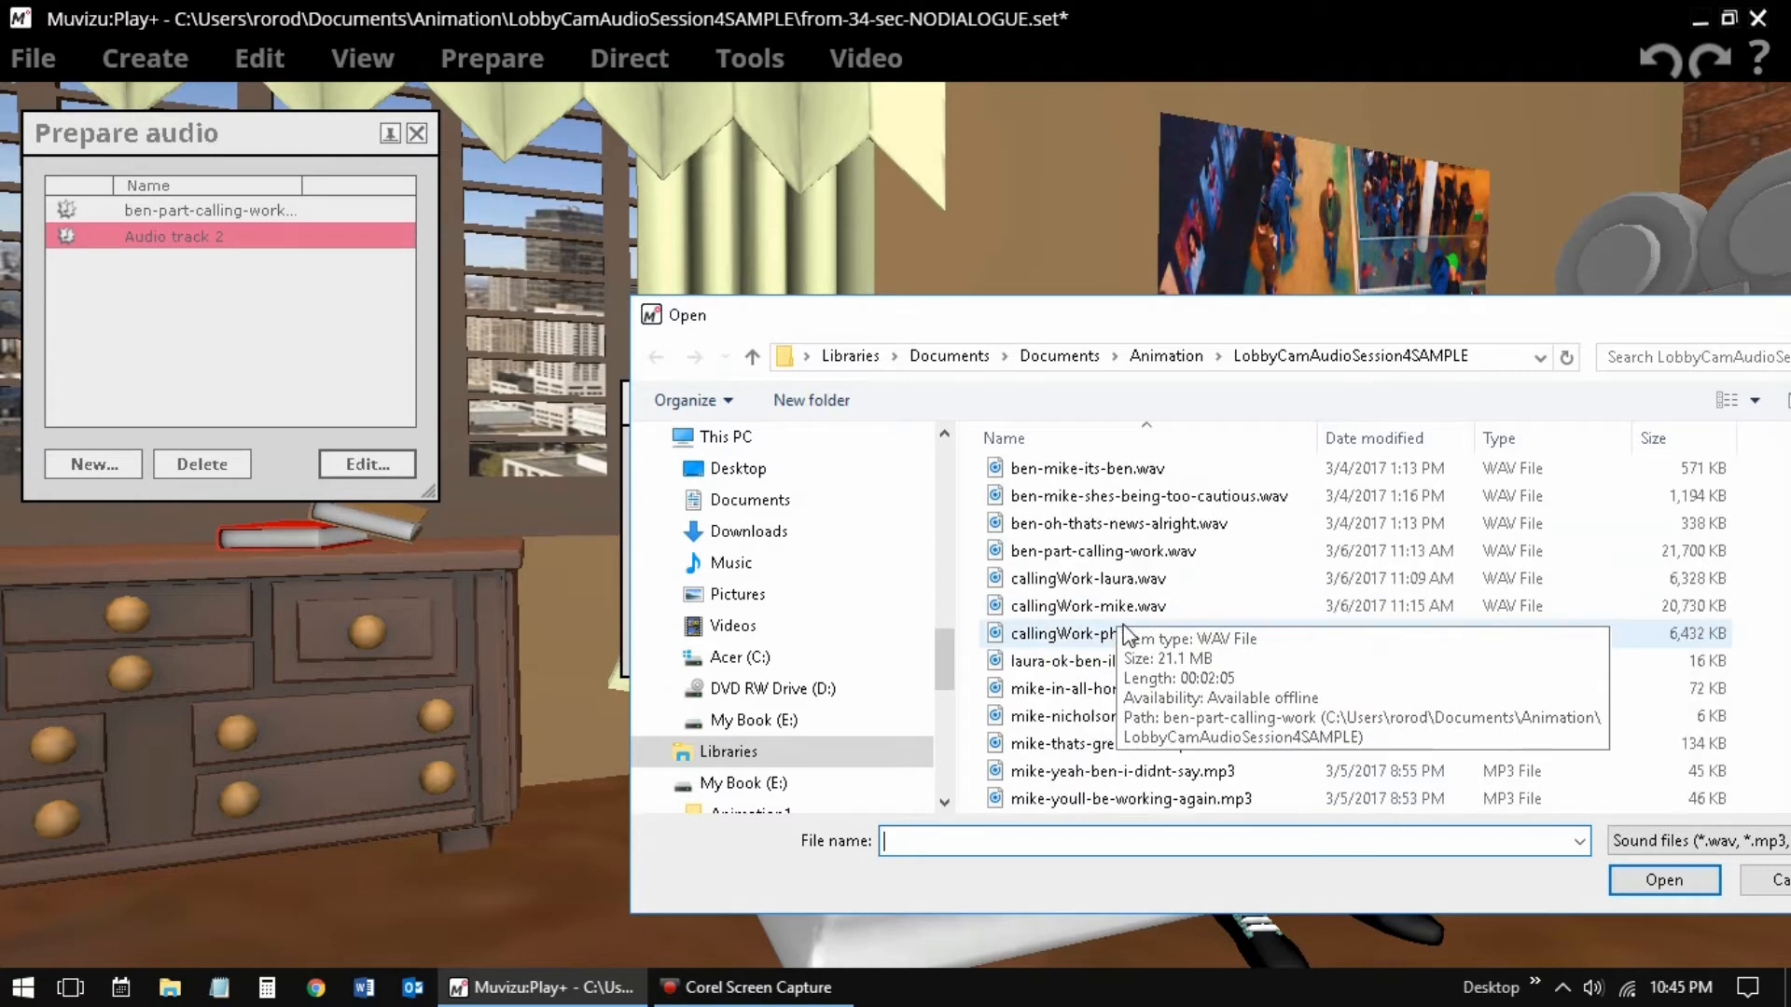
double_click(1089, 579)
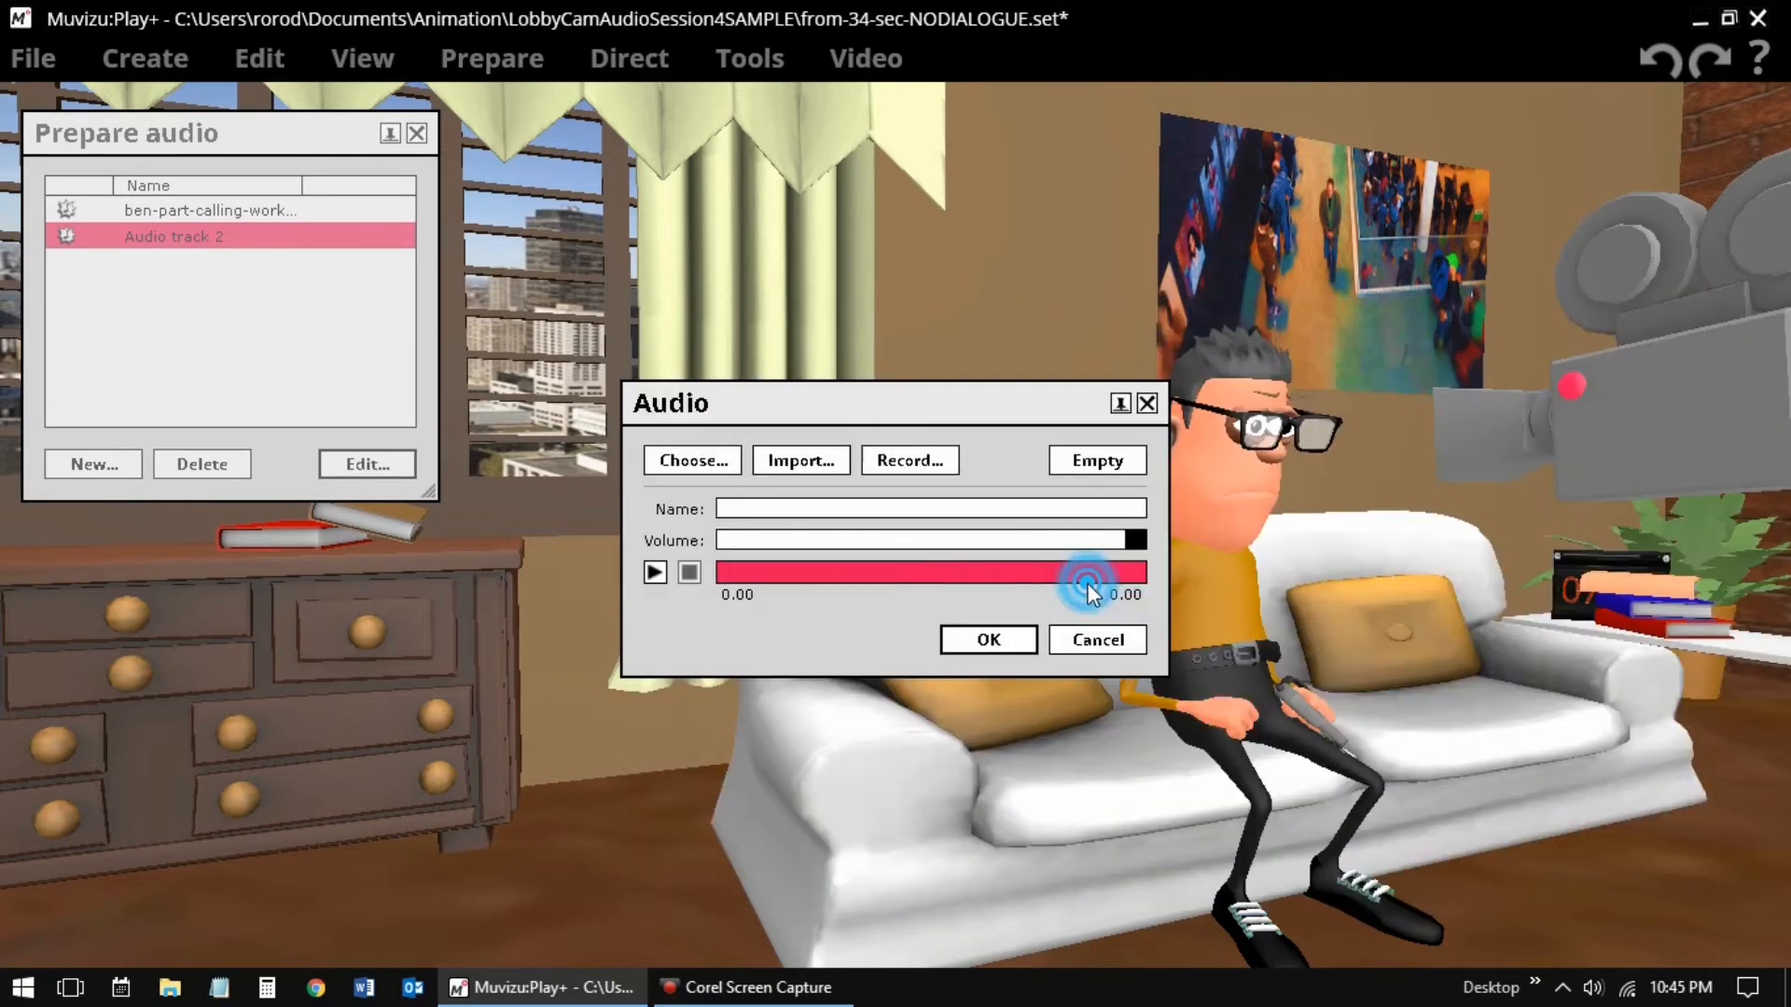
click(951, 640)
Create a third audio track and import callingWork-mike.wav into it.
click(98, 465)
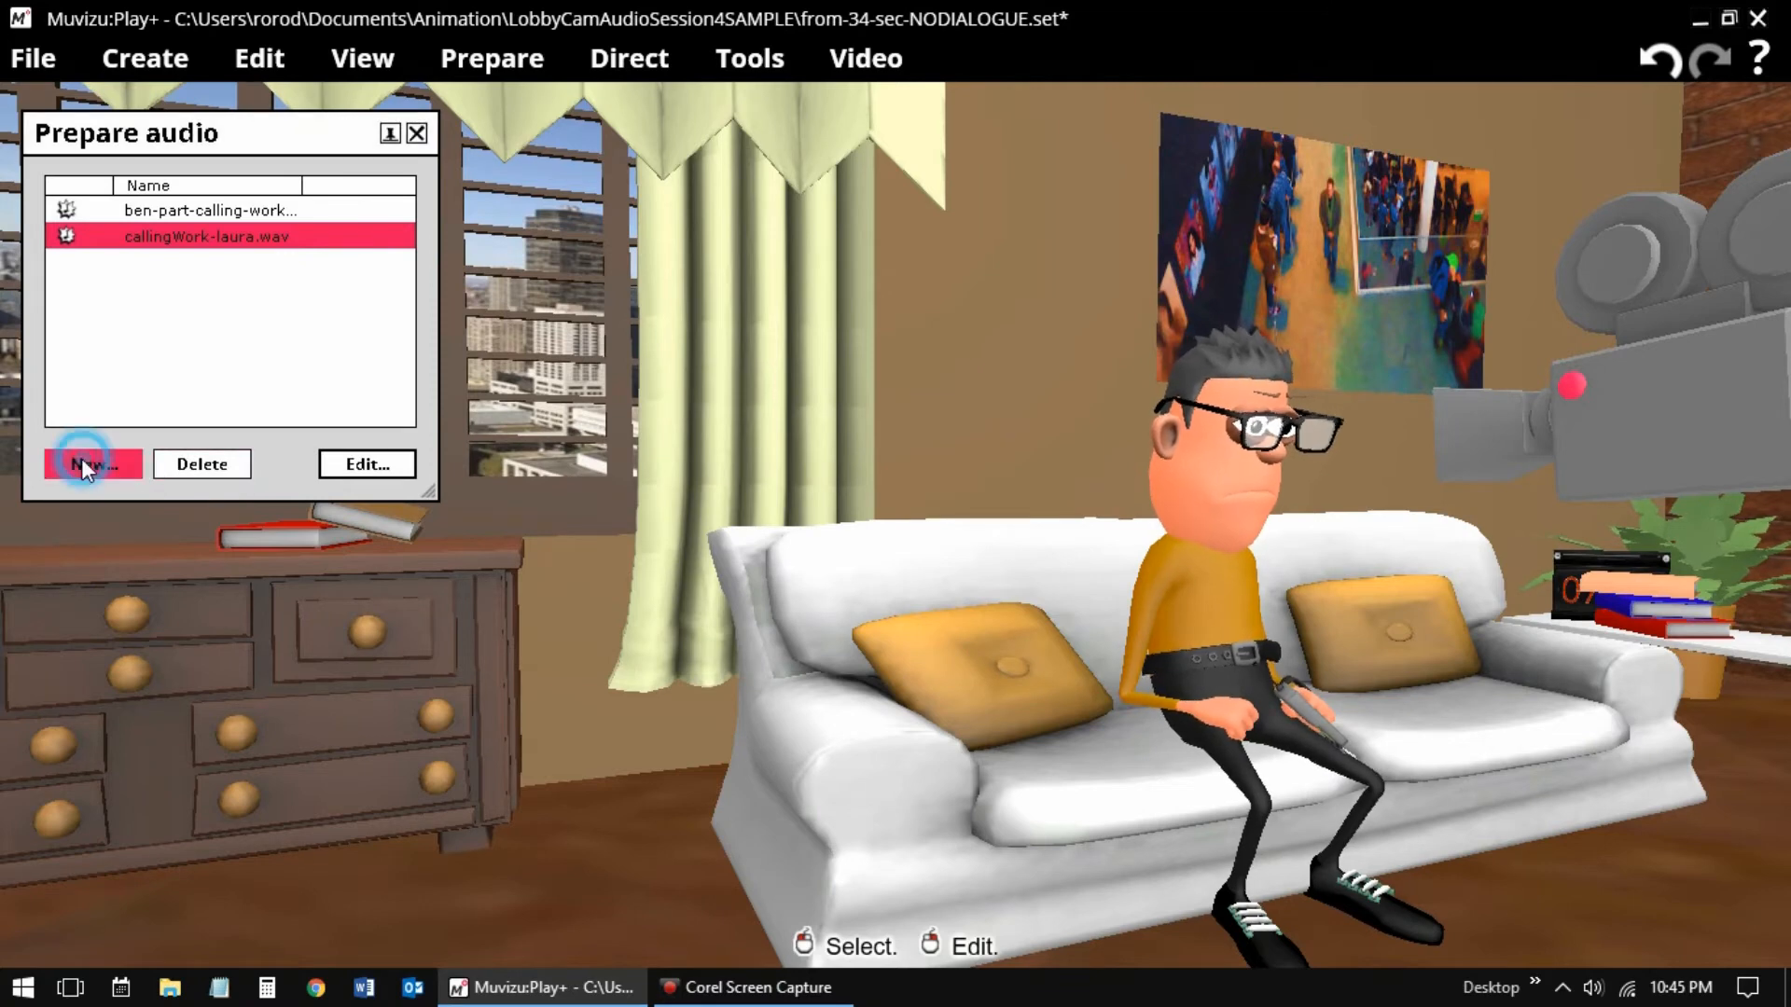
double_click(193, 270)
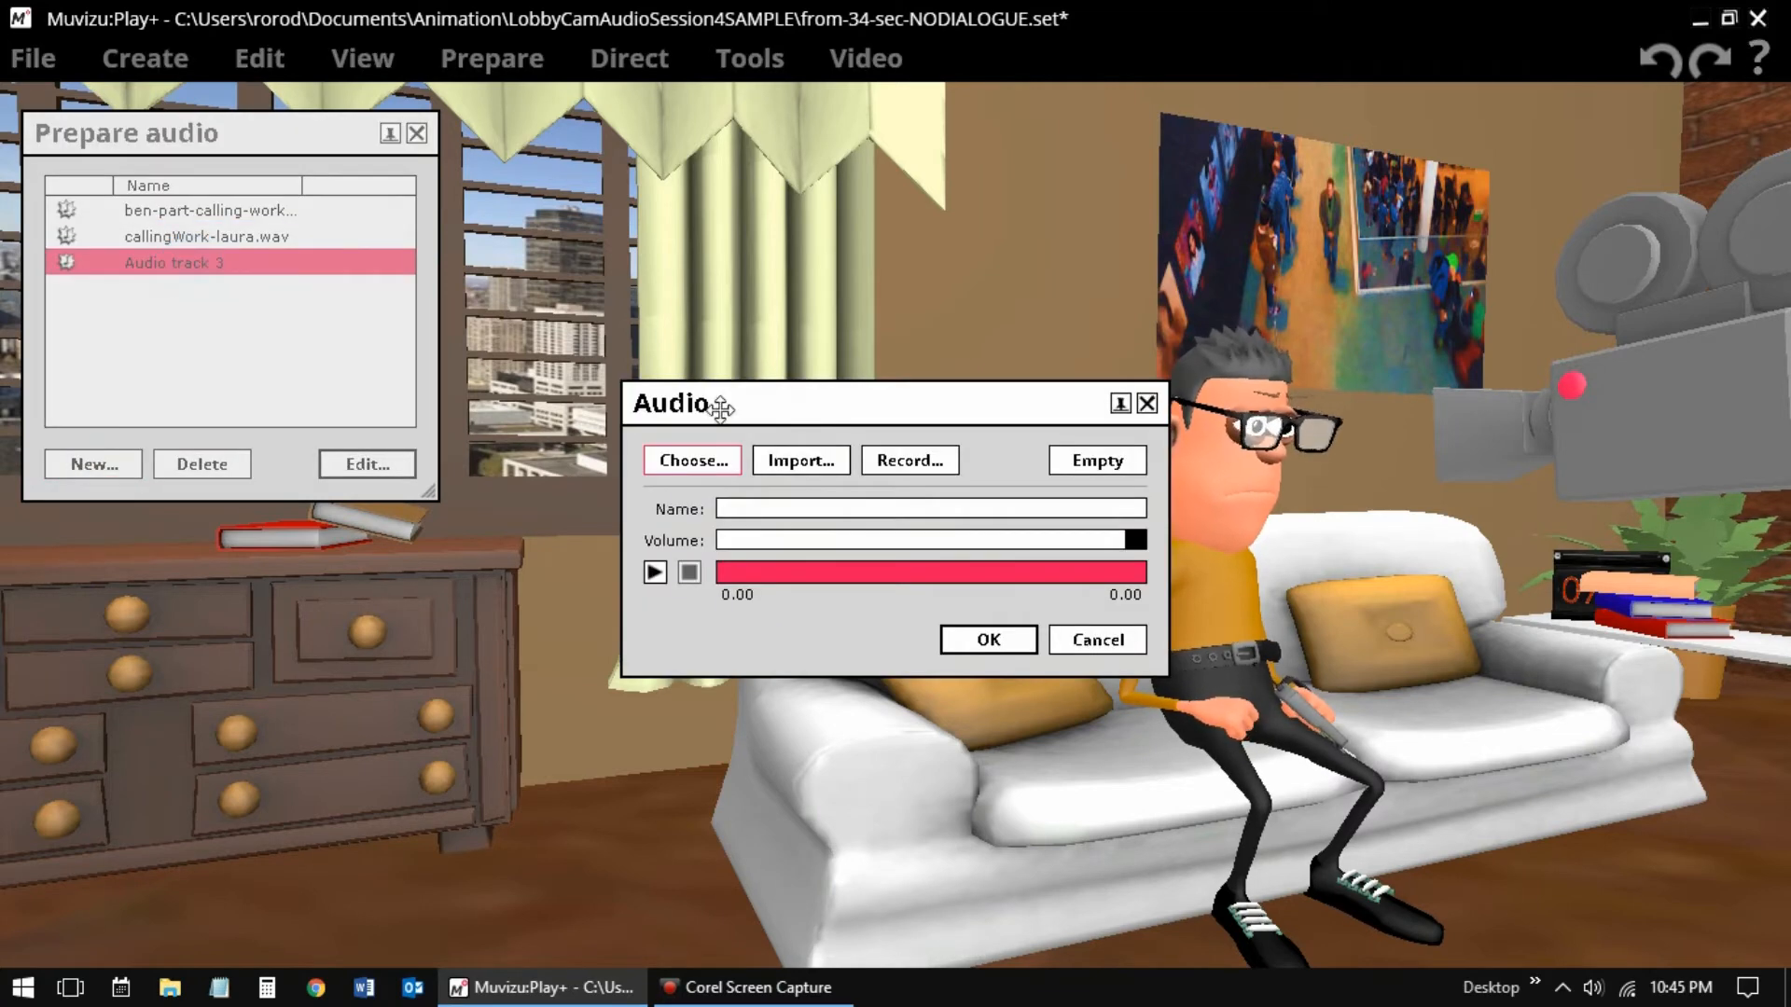
click(799, 459)
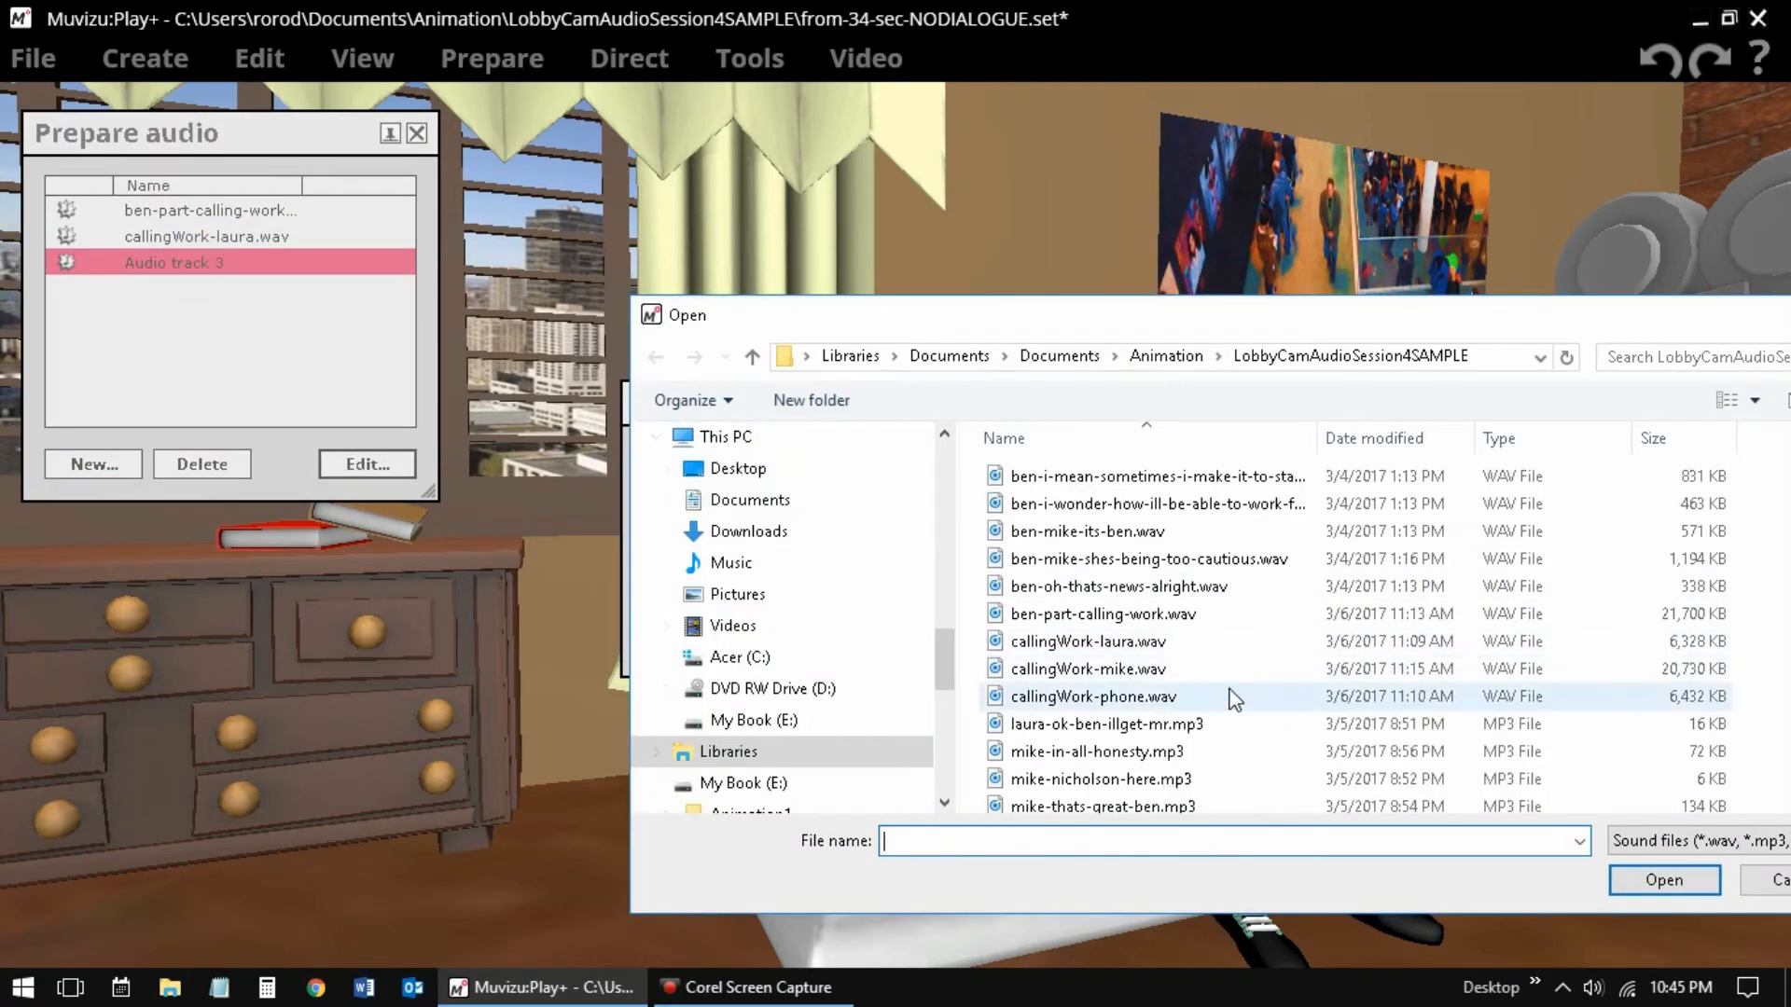
scroll(1227, 691, down, 1)
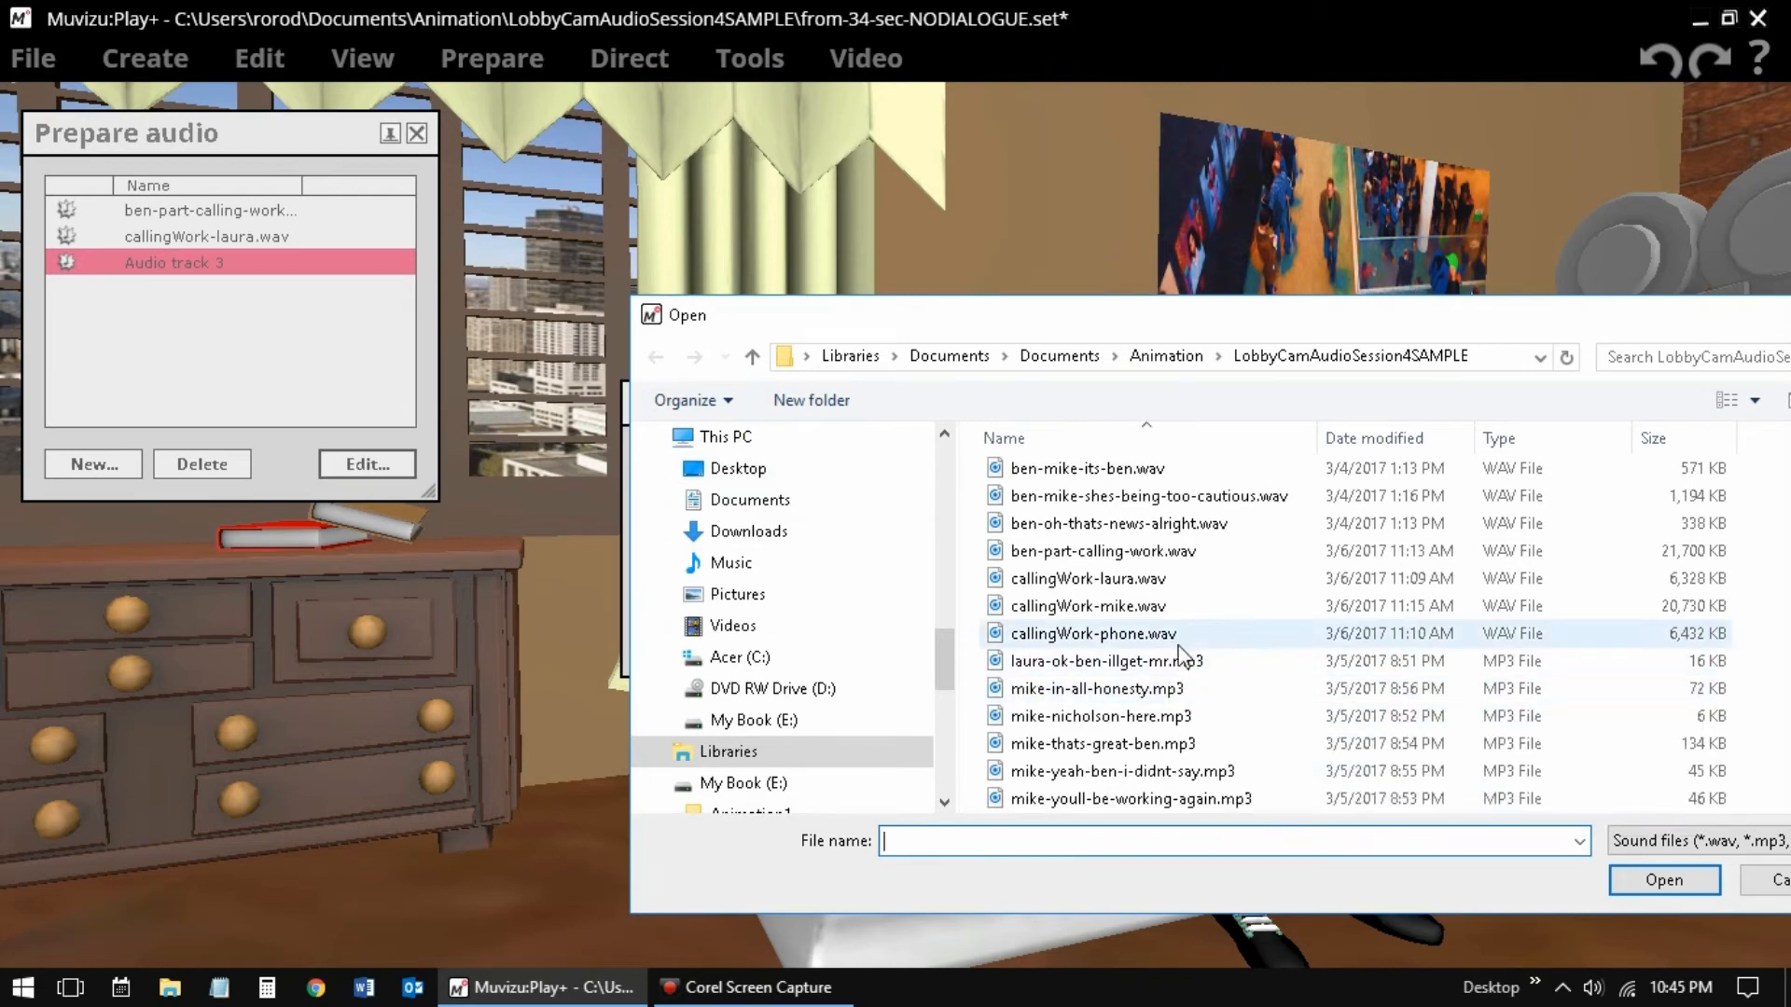
double_click(1155, 608)
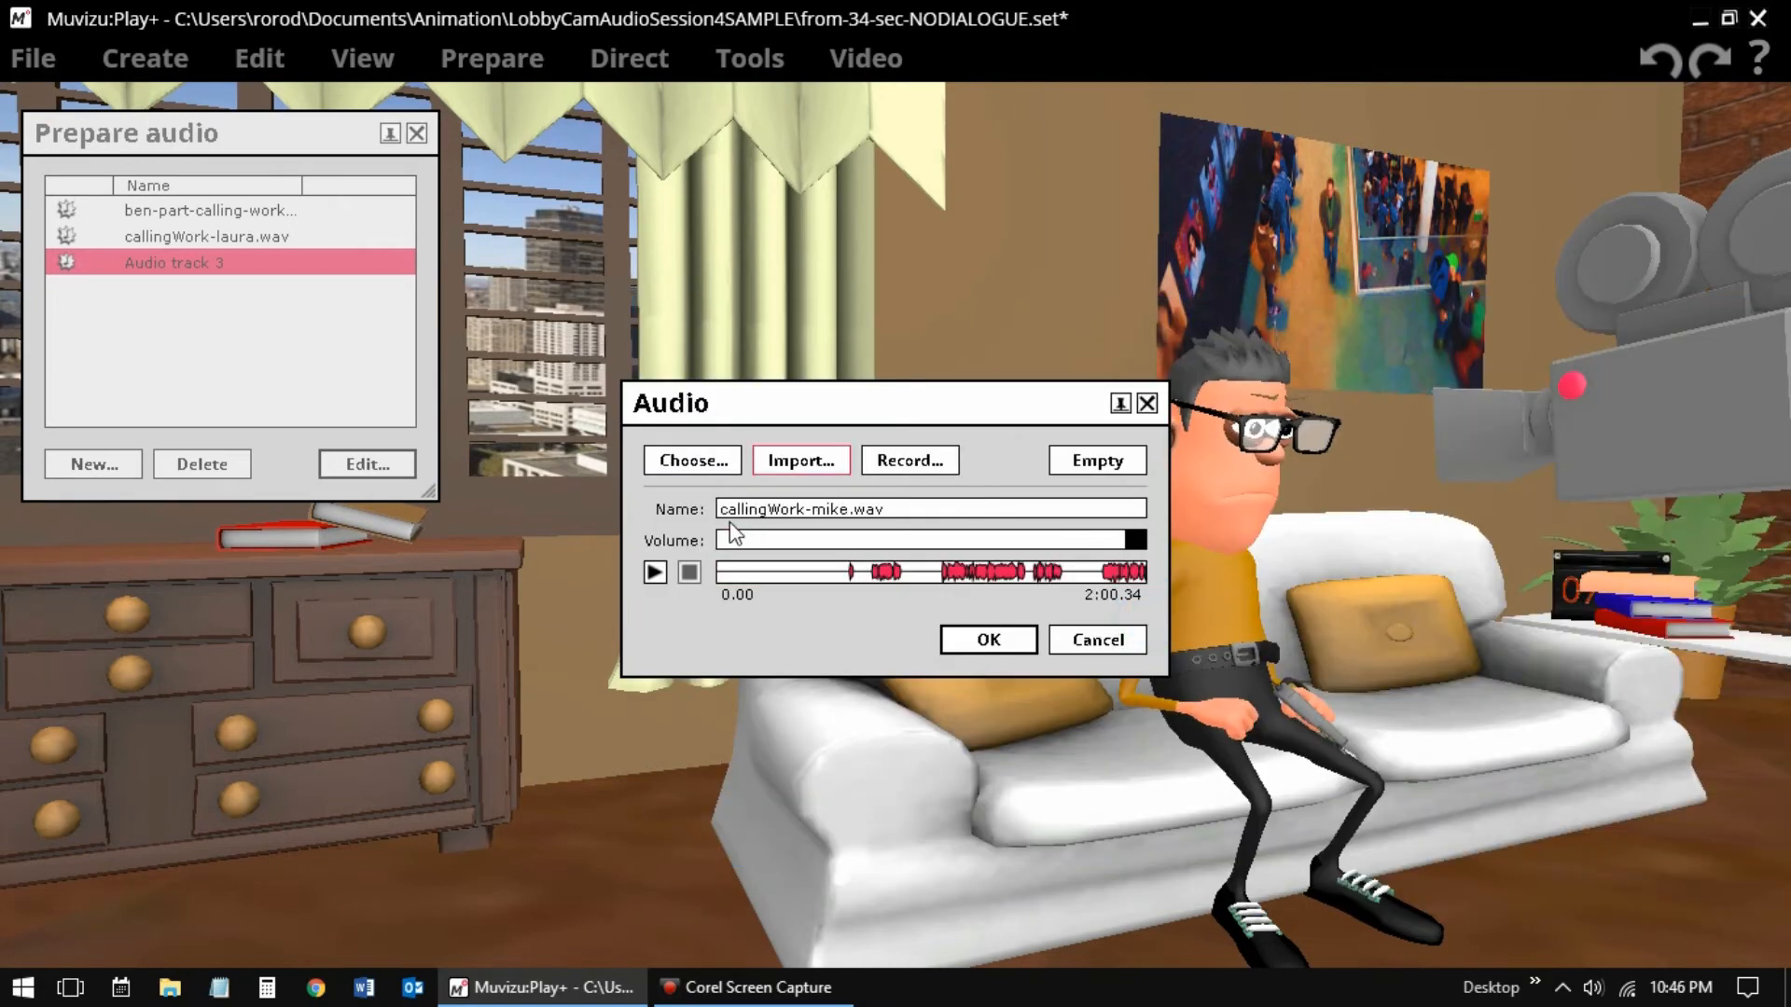
click(987, 641)
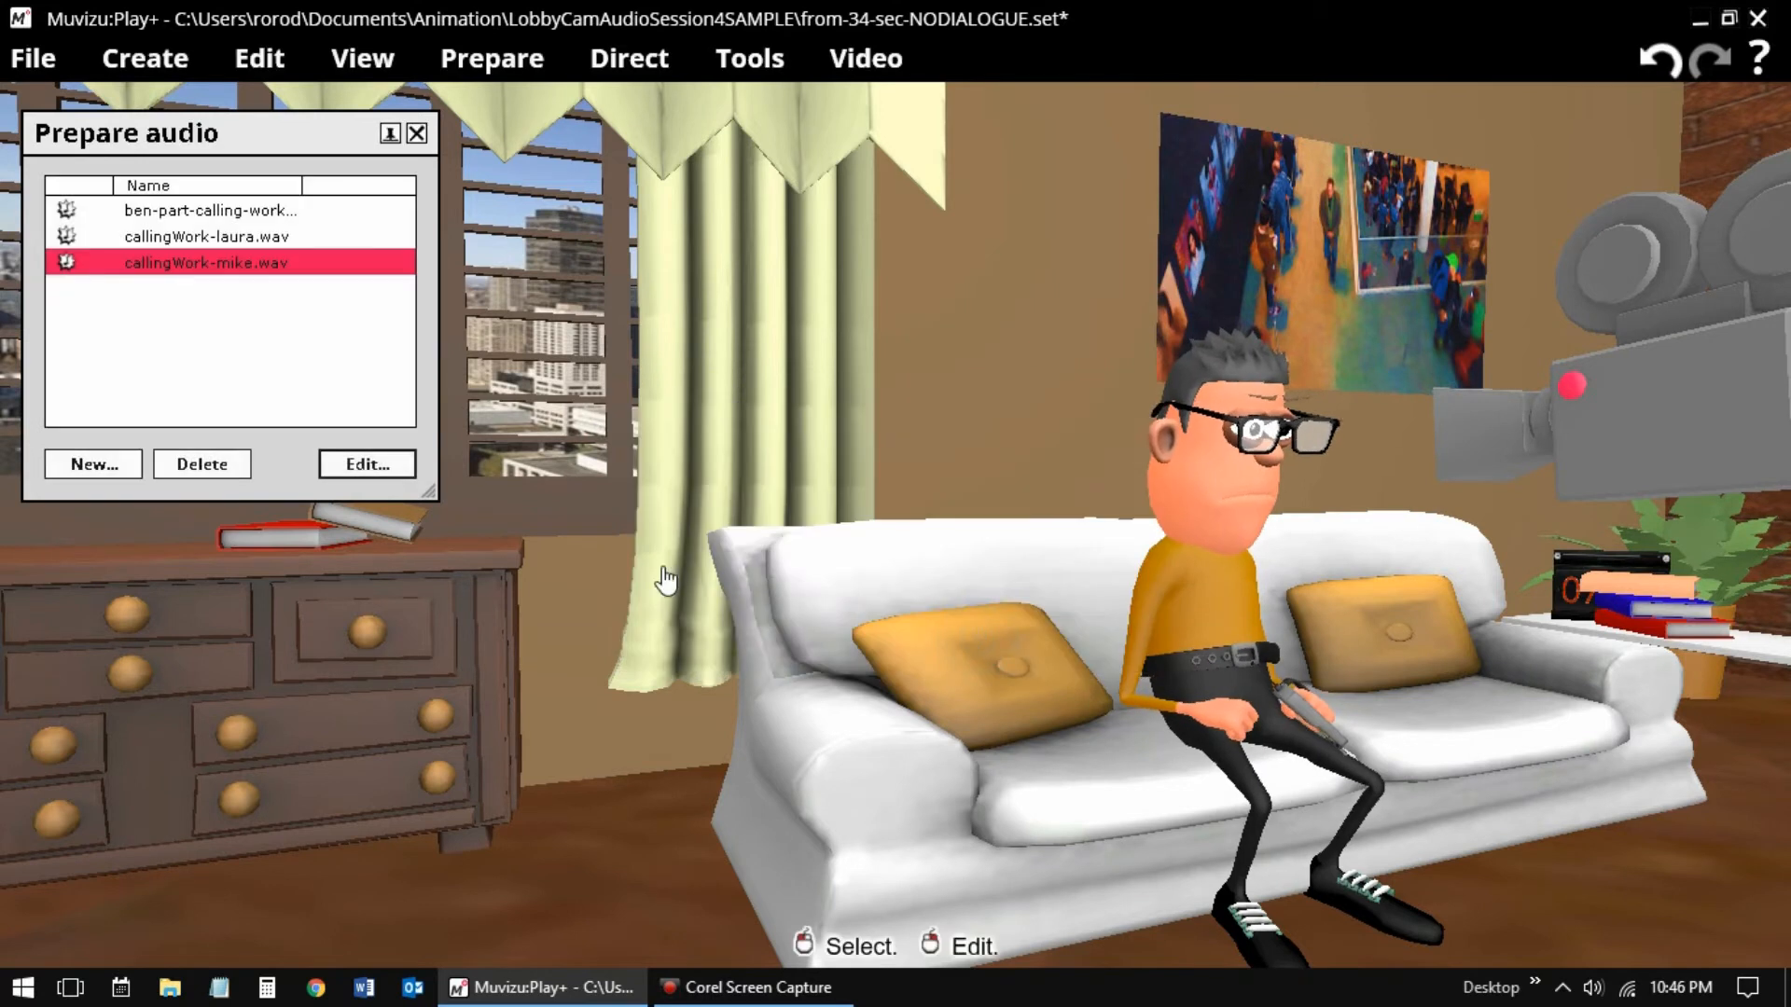
Create a fourth audio track, import callingWork-phone.wav into it, and close the audio preparation window.
click(89, 464)
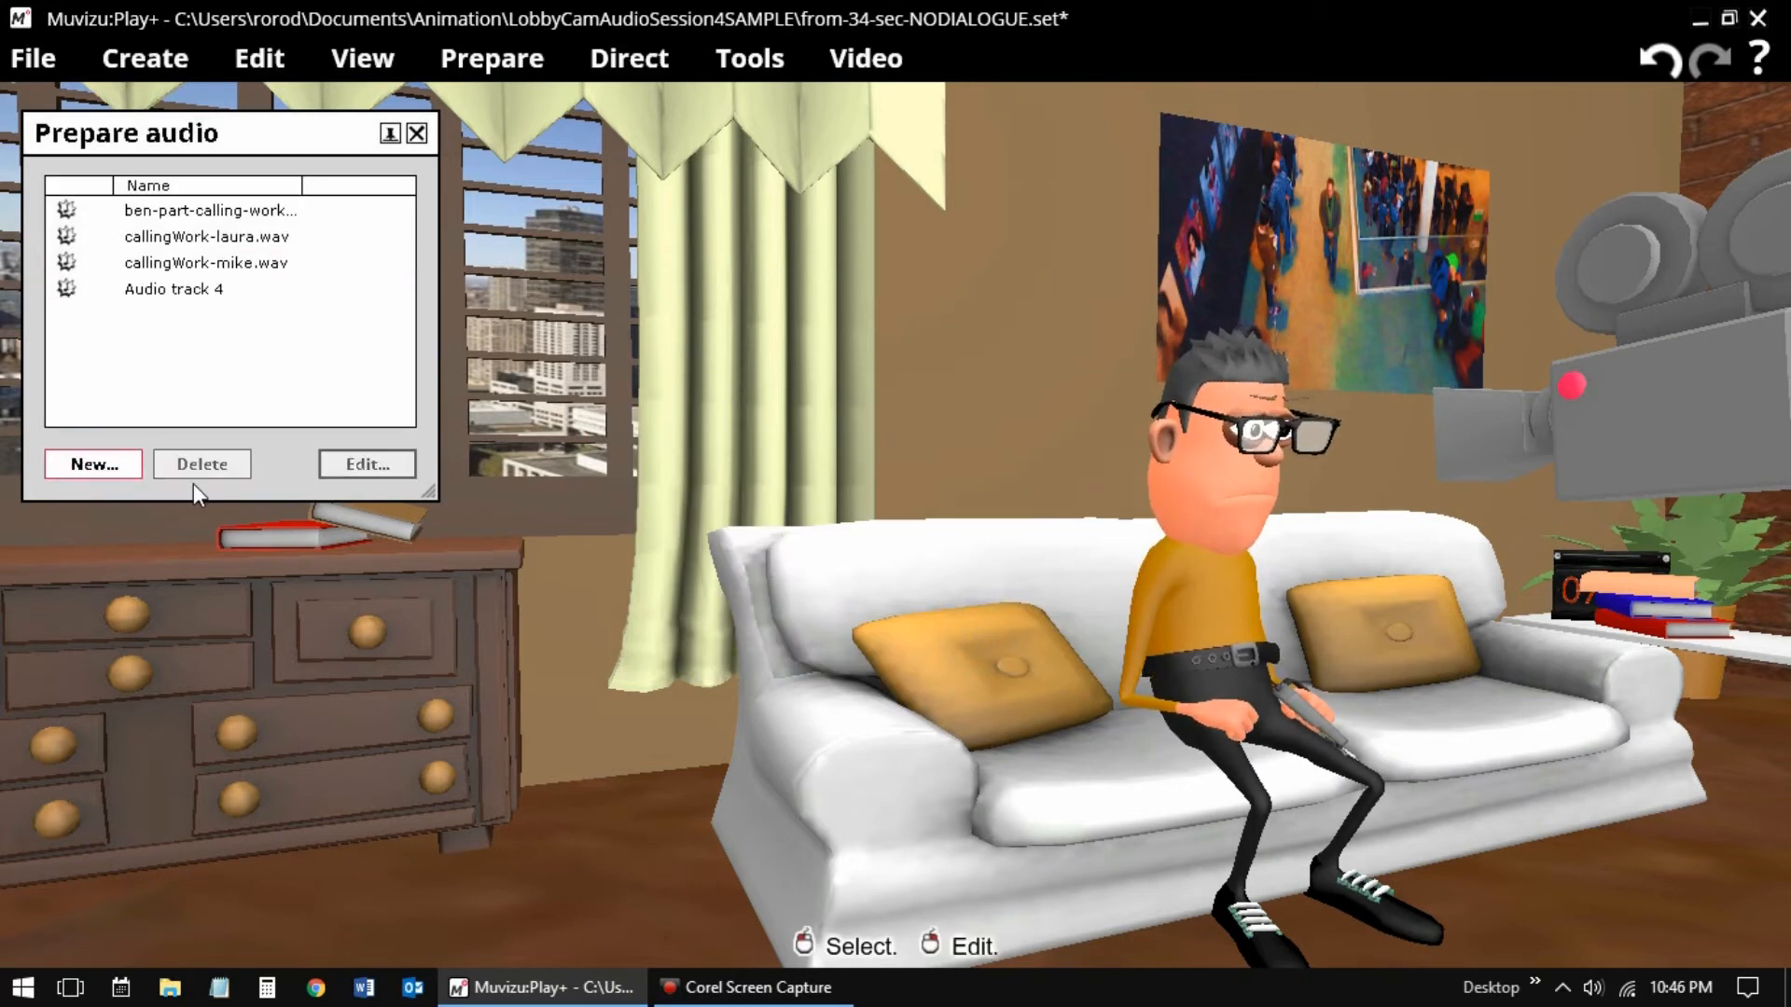
double_click(193, 296)
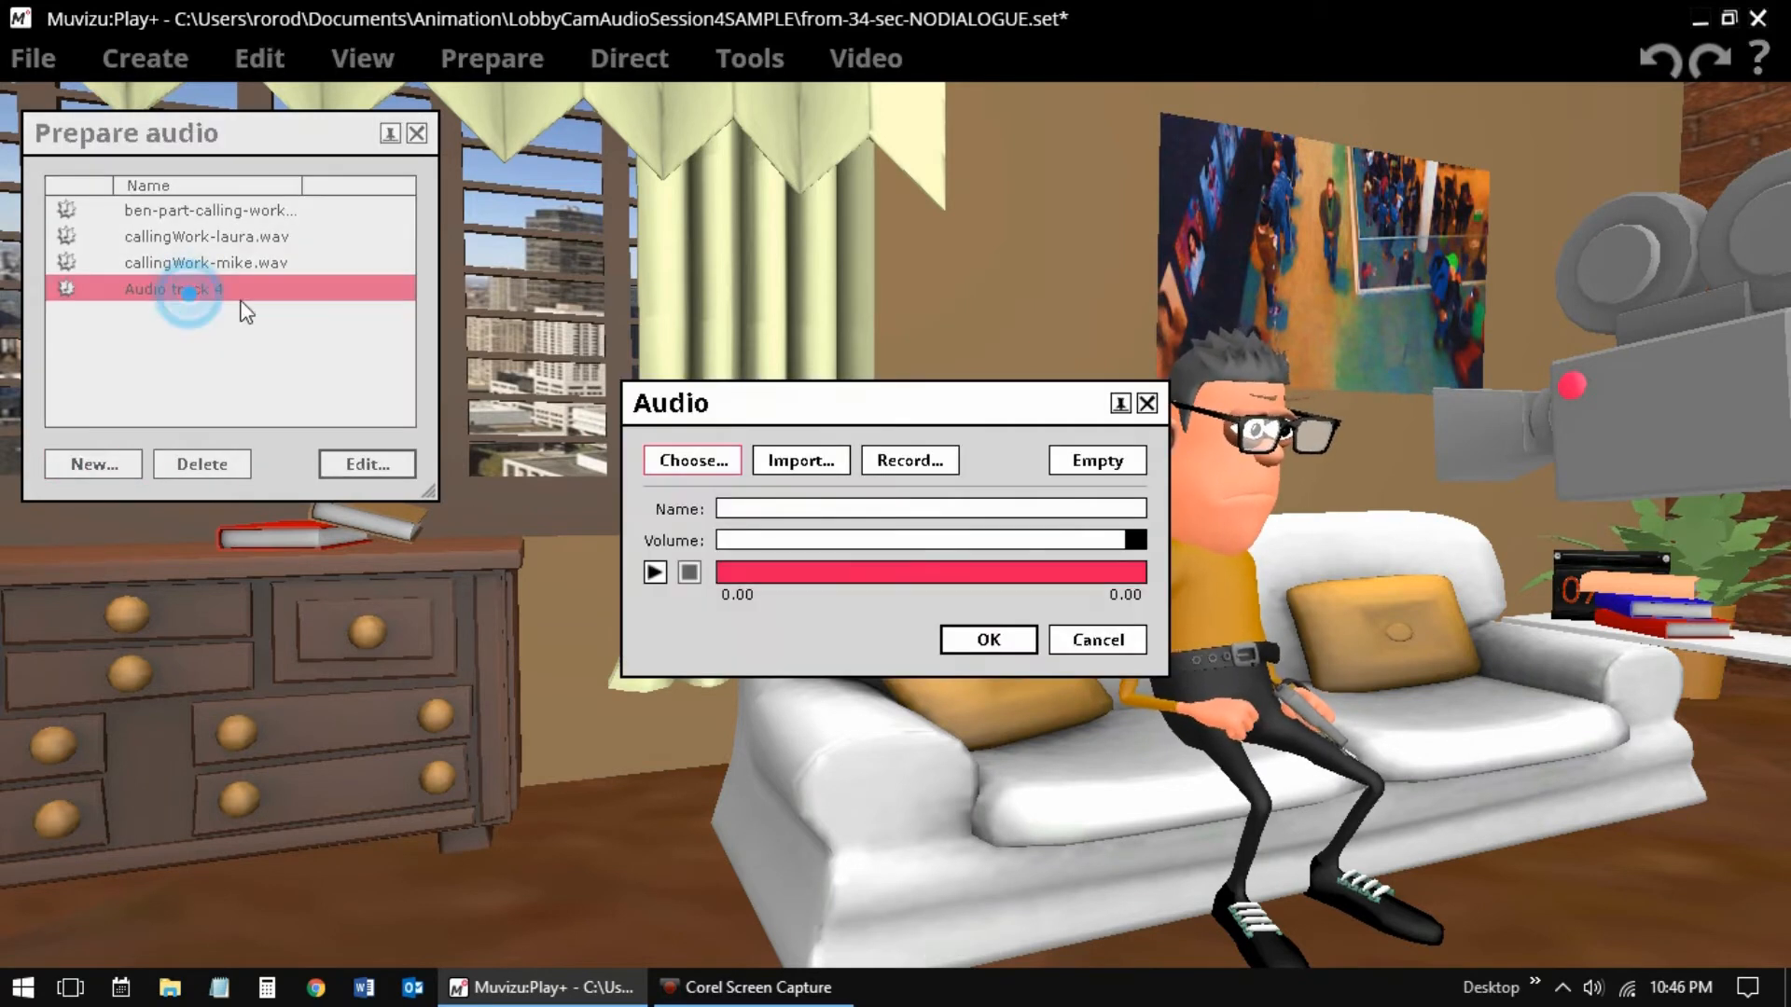
click(800, 461)
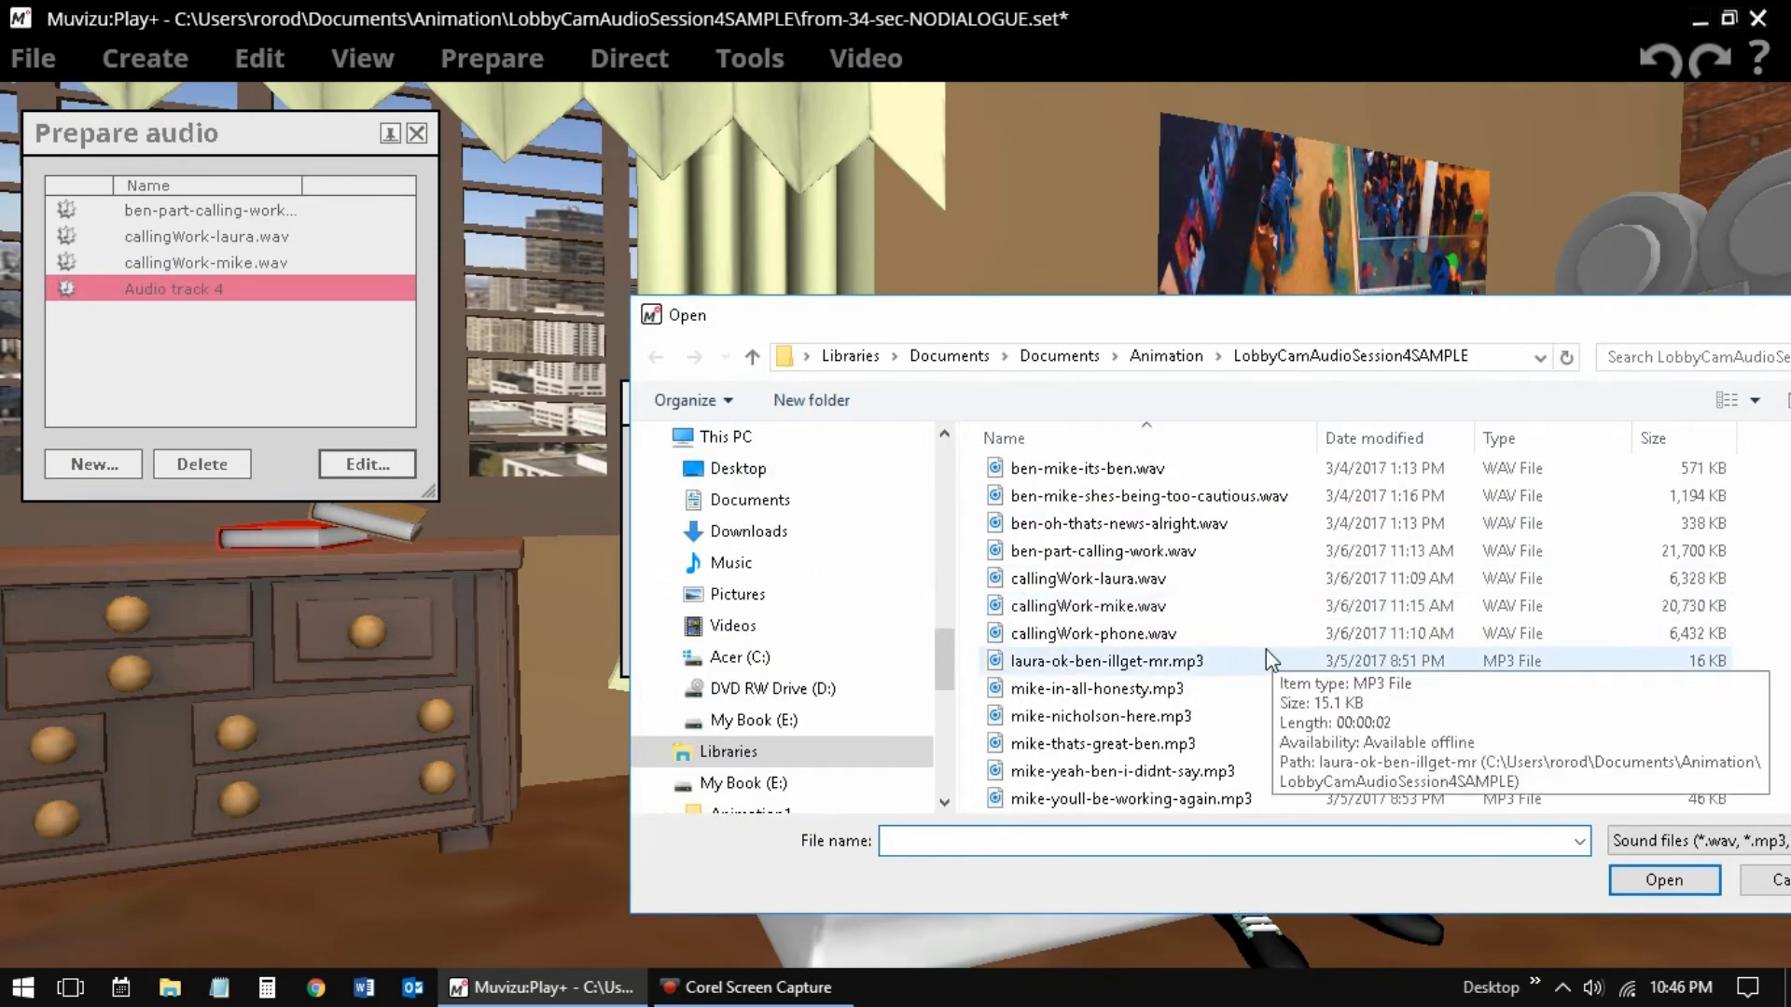
double_click(1142, 633)
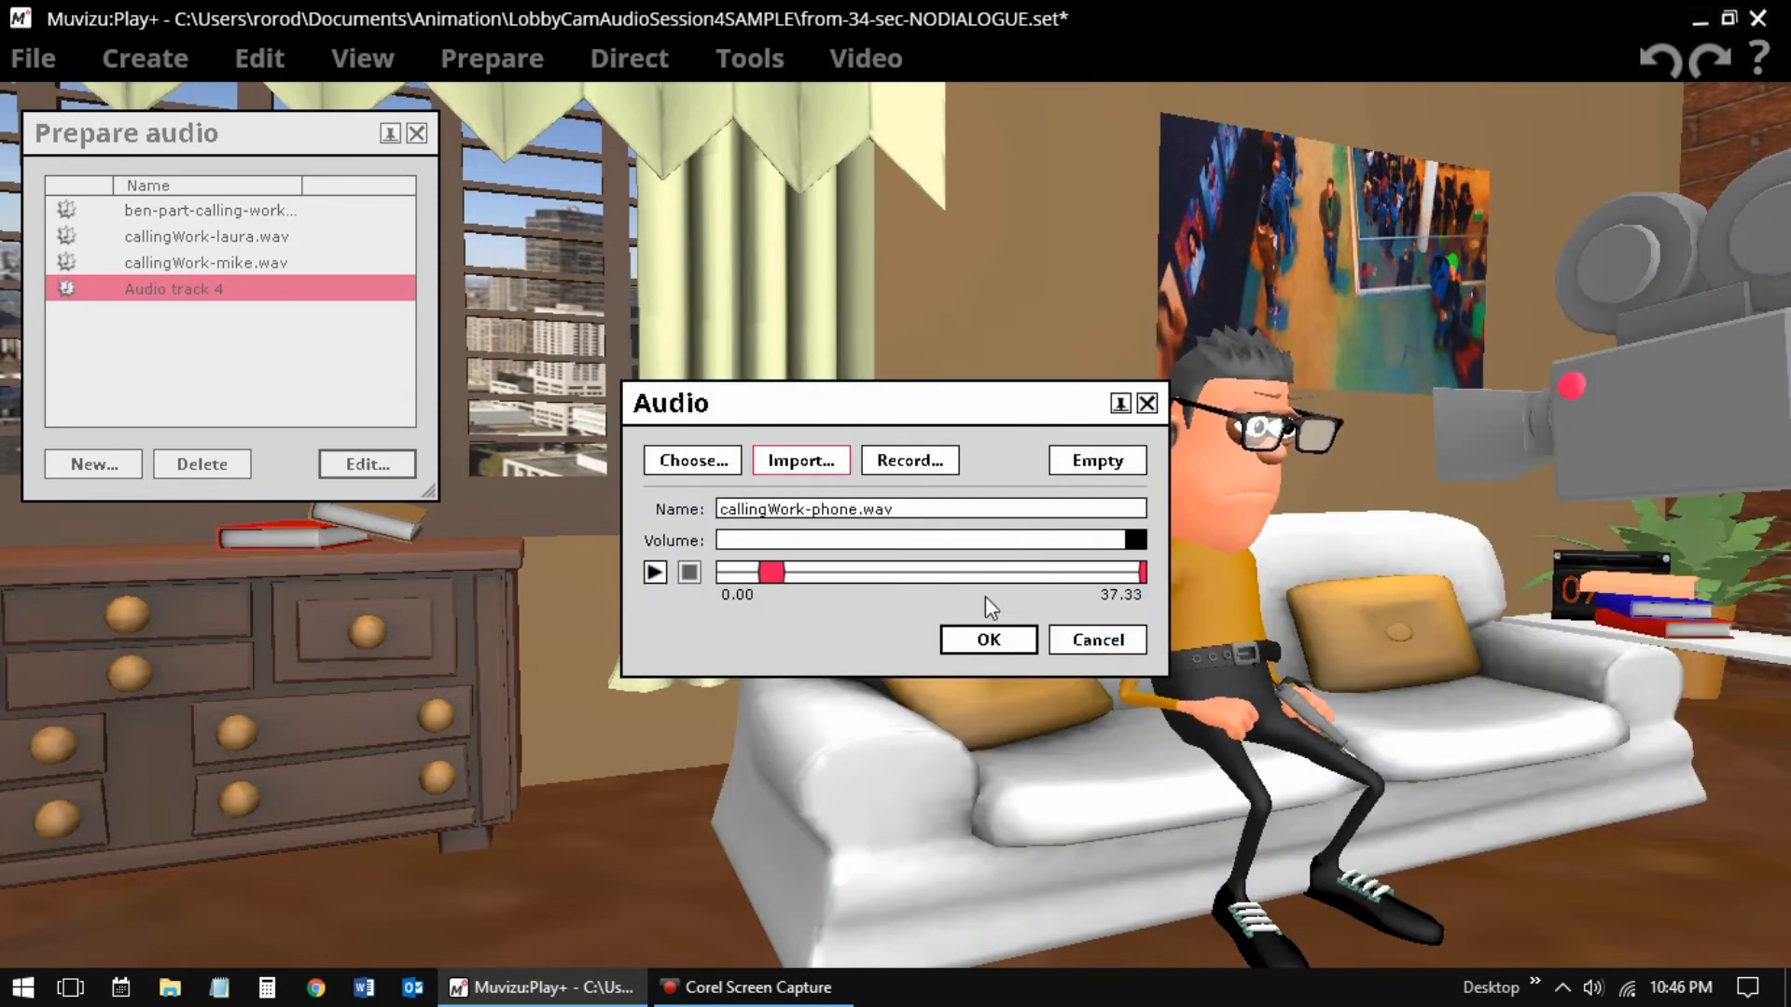
click(992, 640)
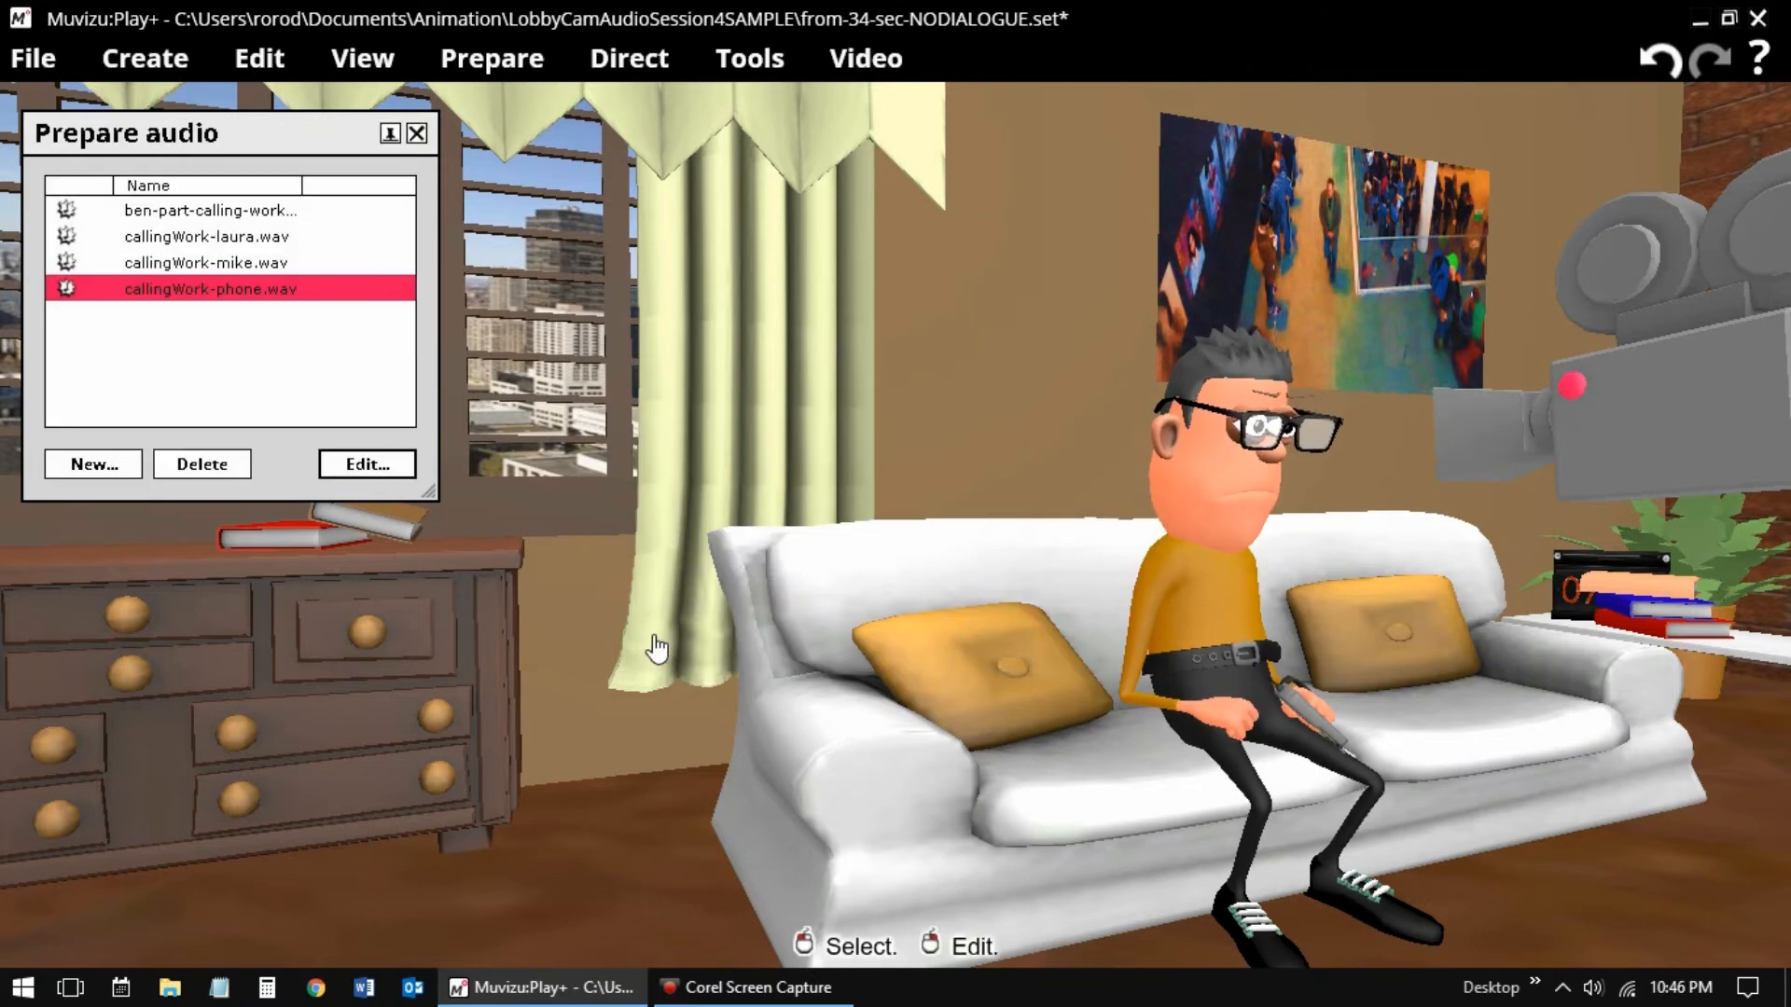
click(417, 134)
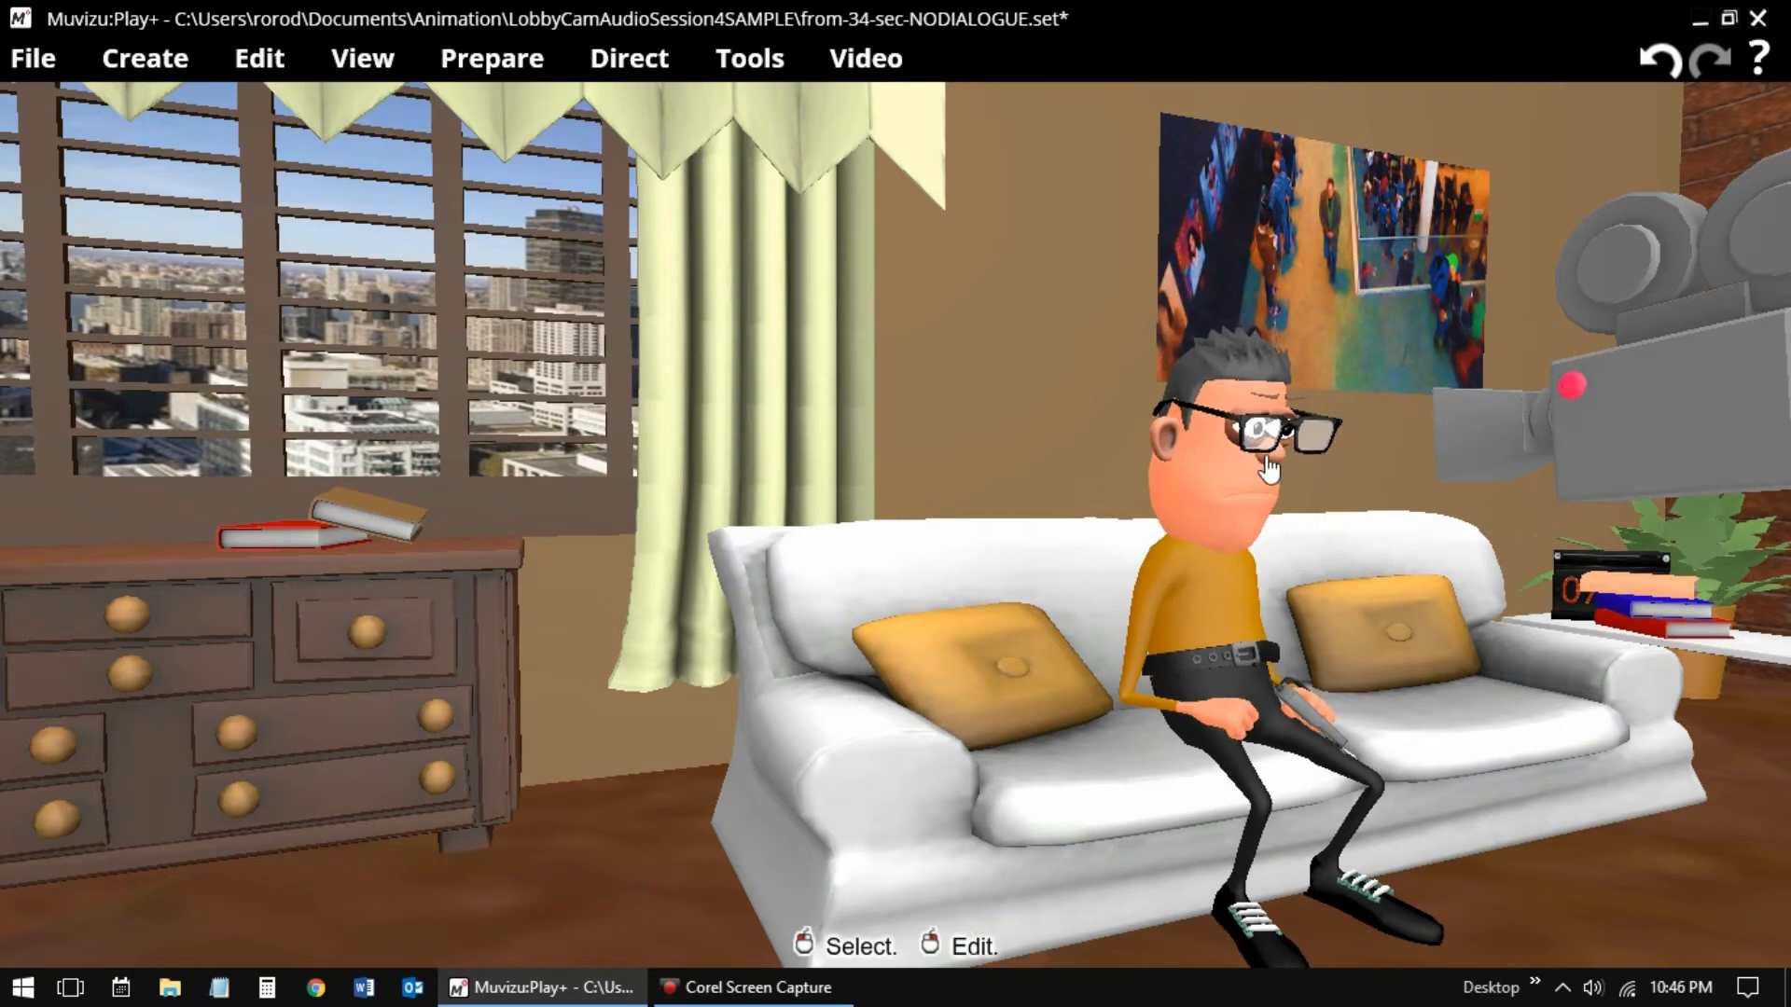
Open the dialogue preparation and lipsync the character BenDuckworth3 to ben-part-calling-work.wav.
click(501, 65)
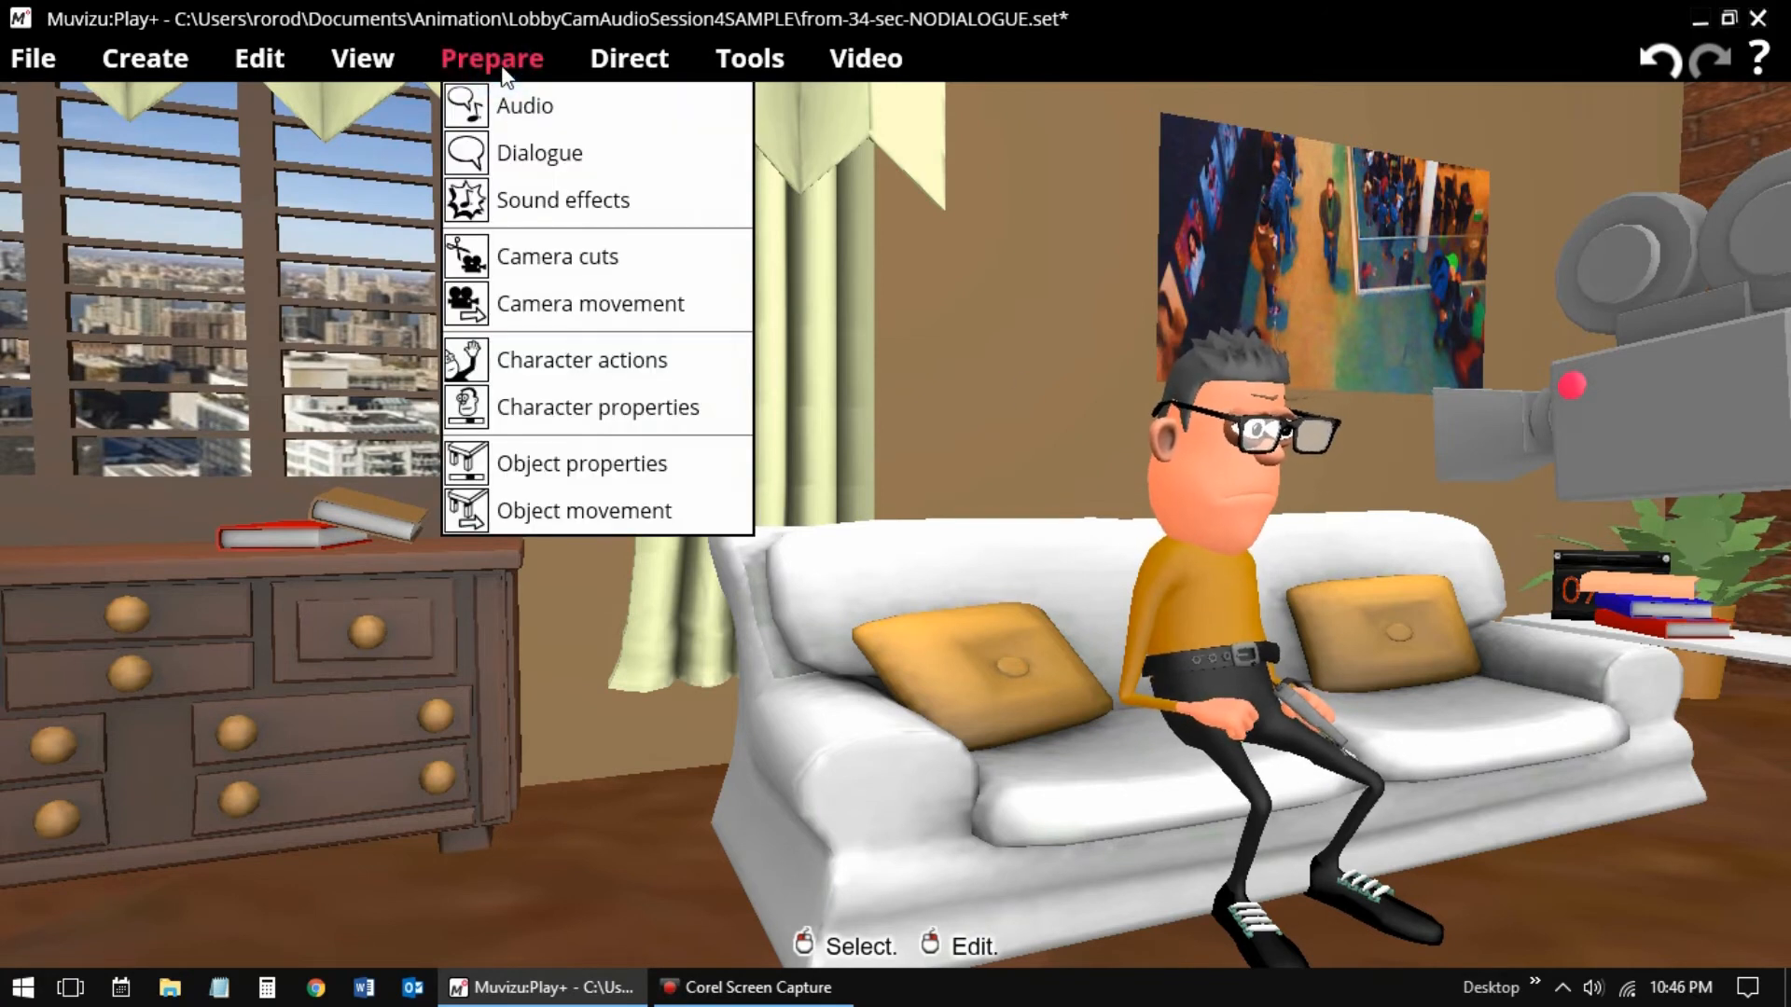
click(517, 148)
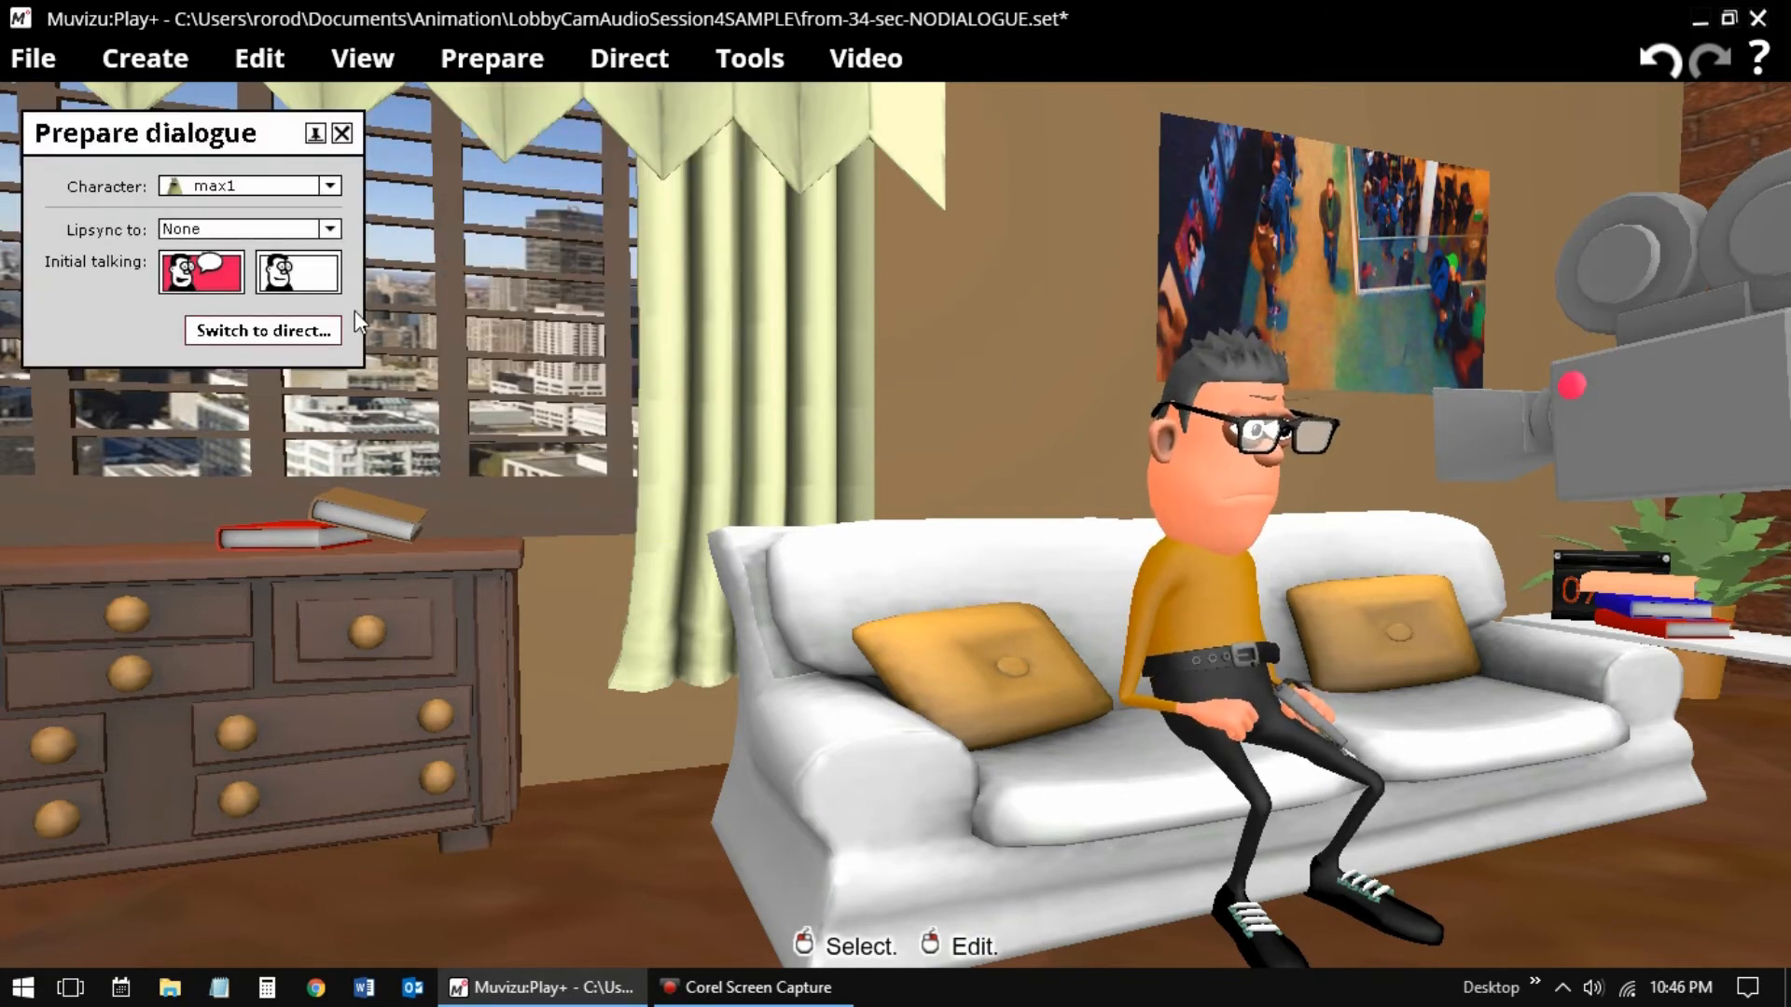
click(328, 186)
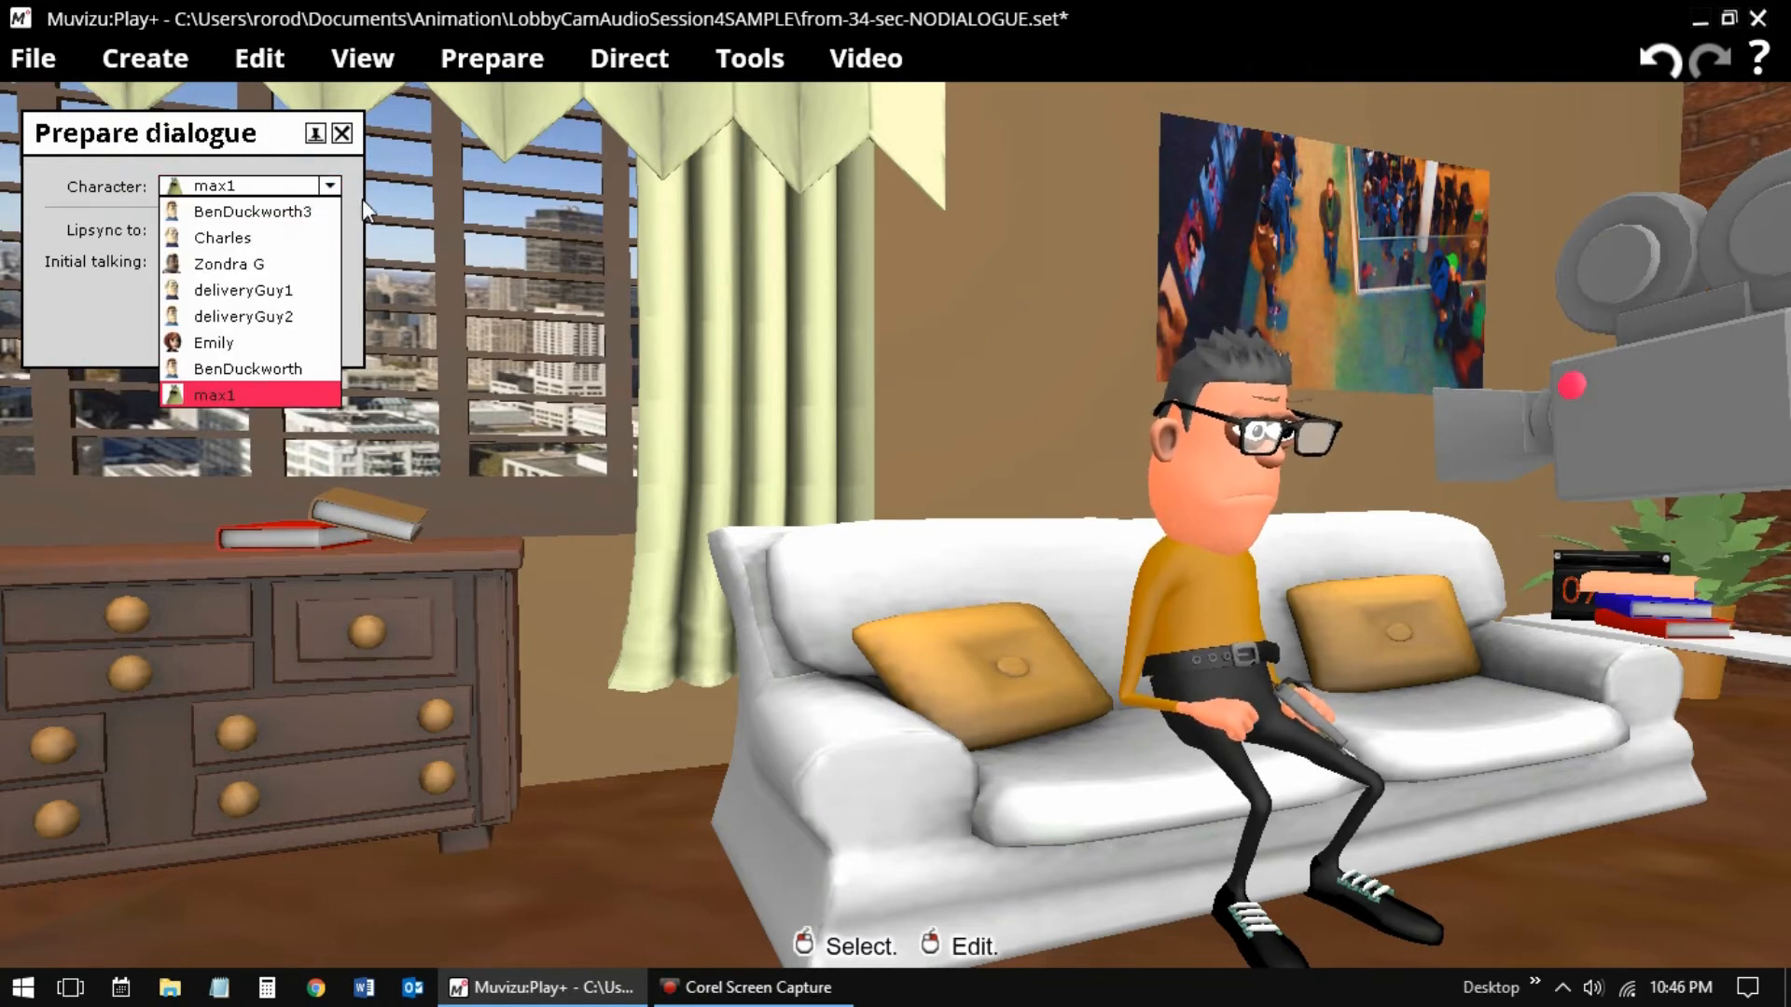
click(267, 130)
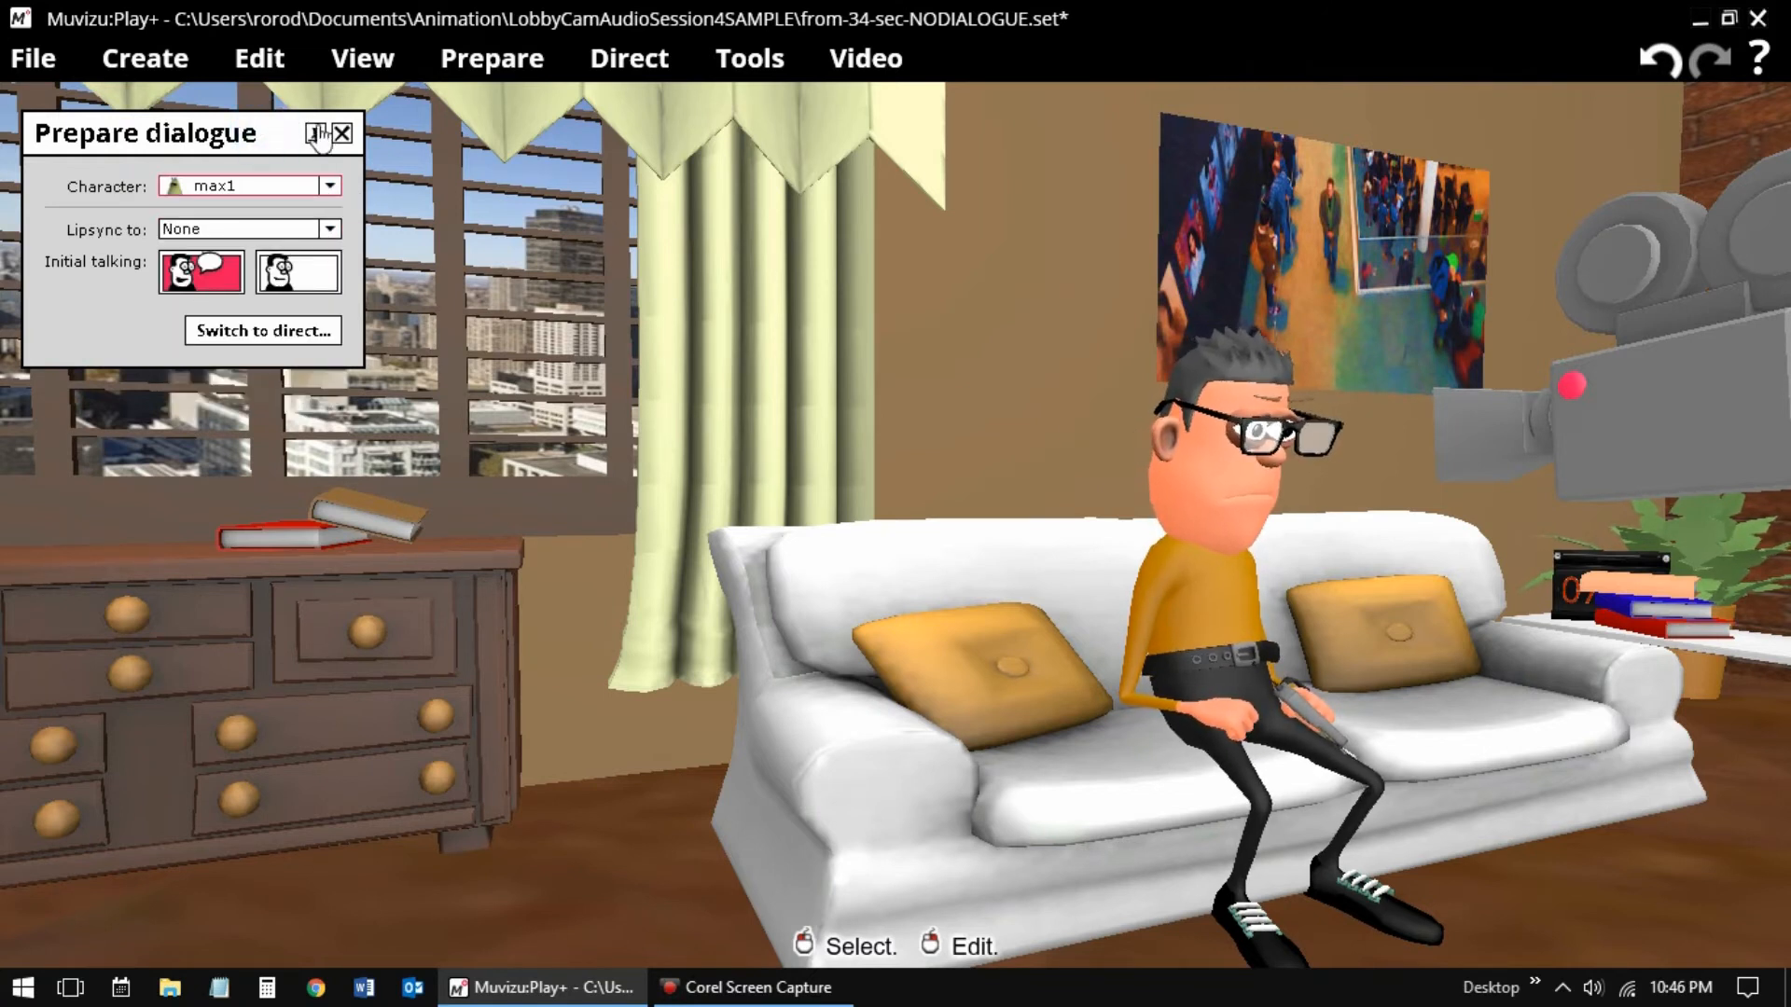
click(331, 186)
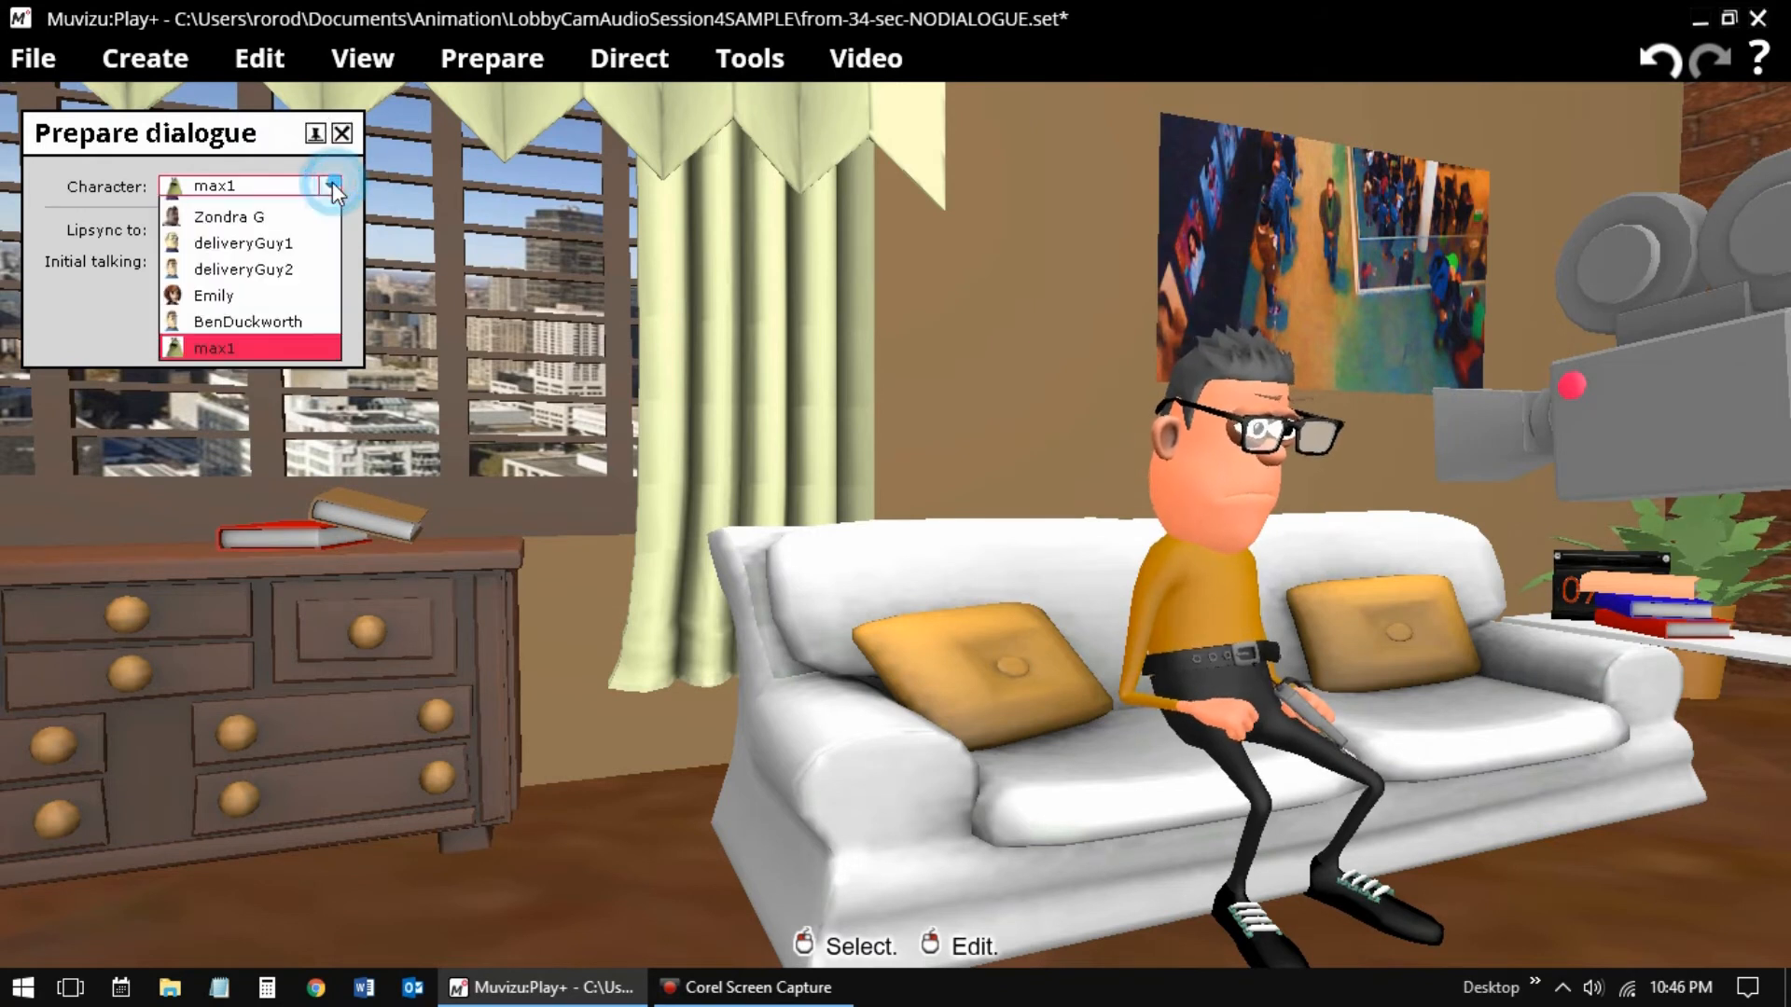
click(279, 212)
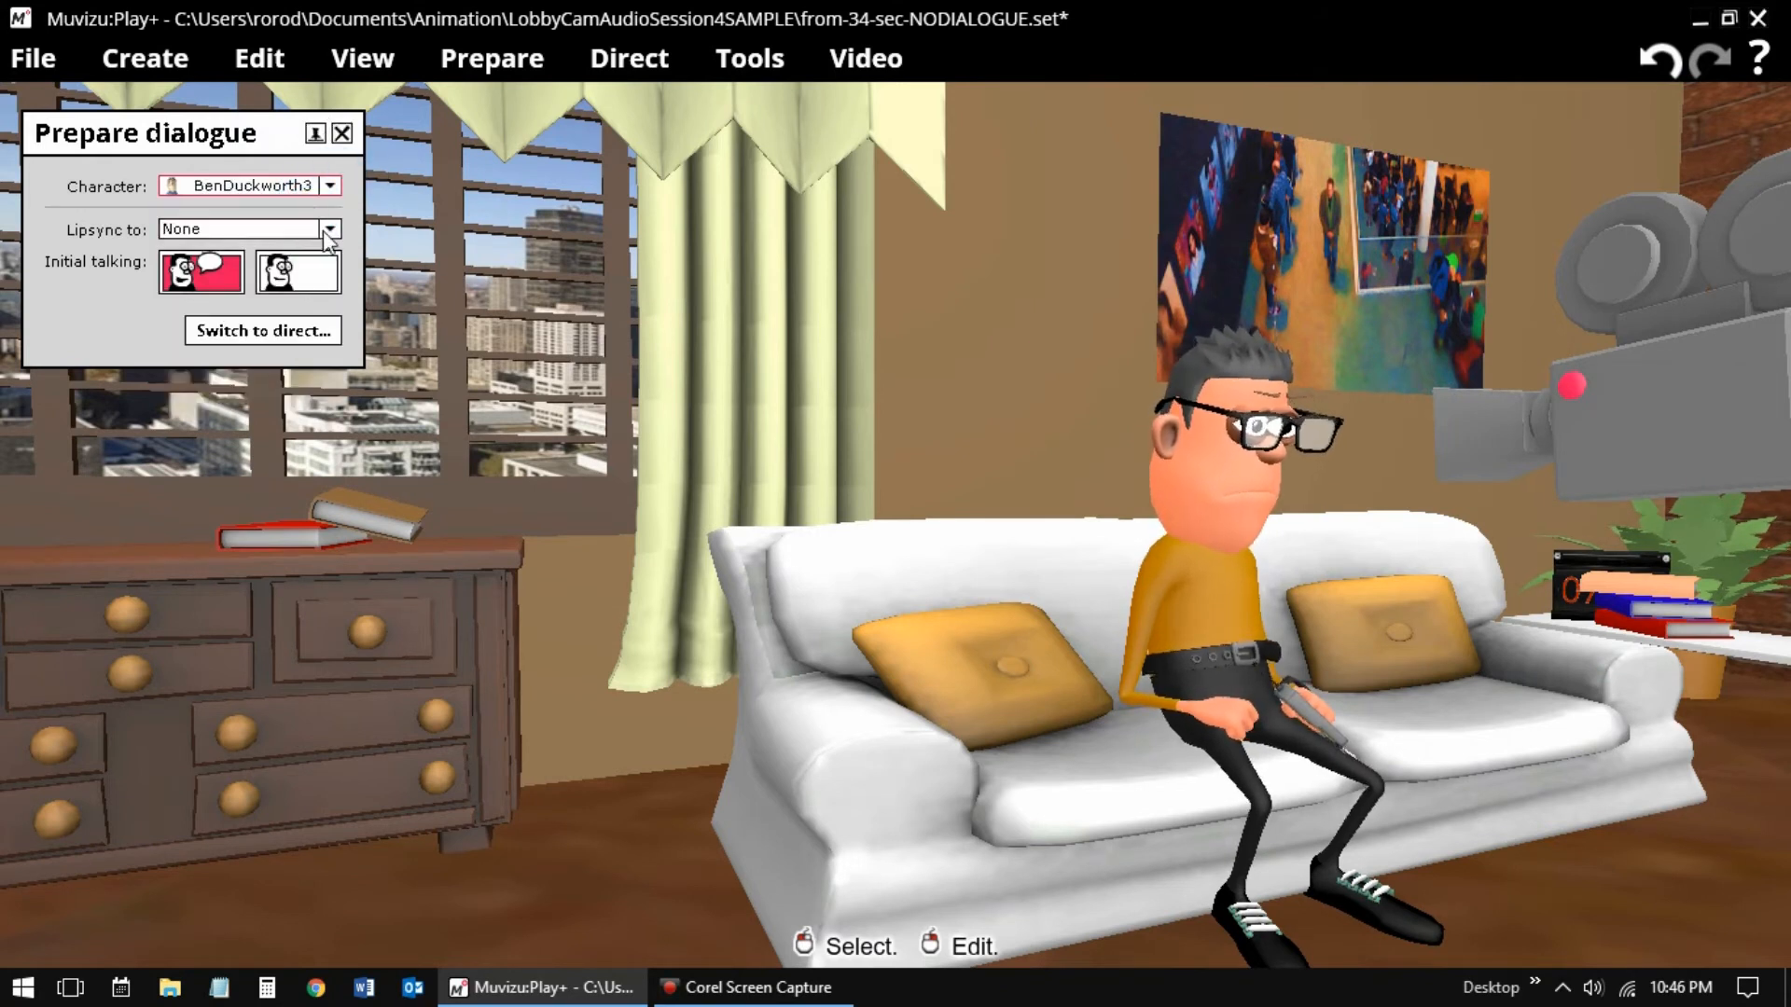
click(326, 234)
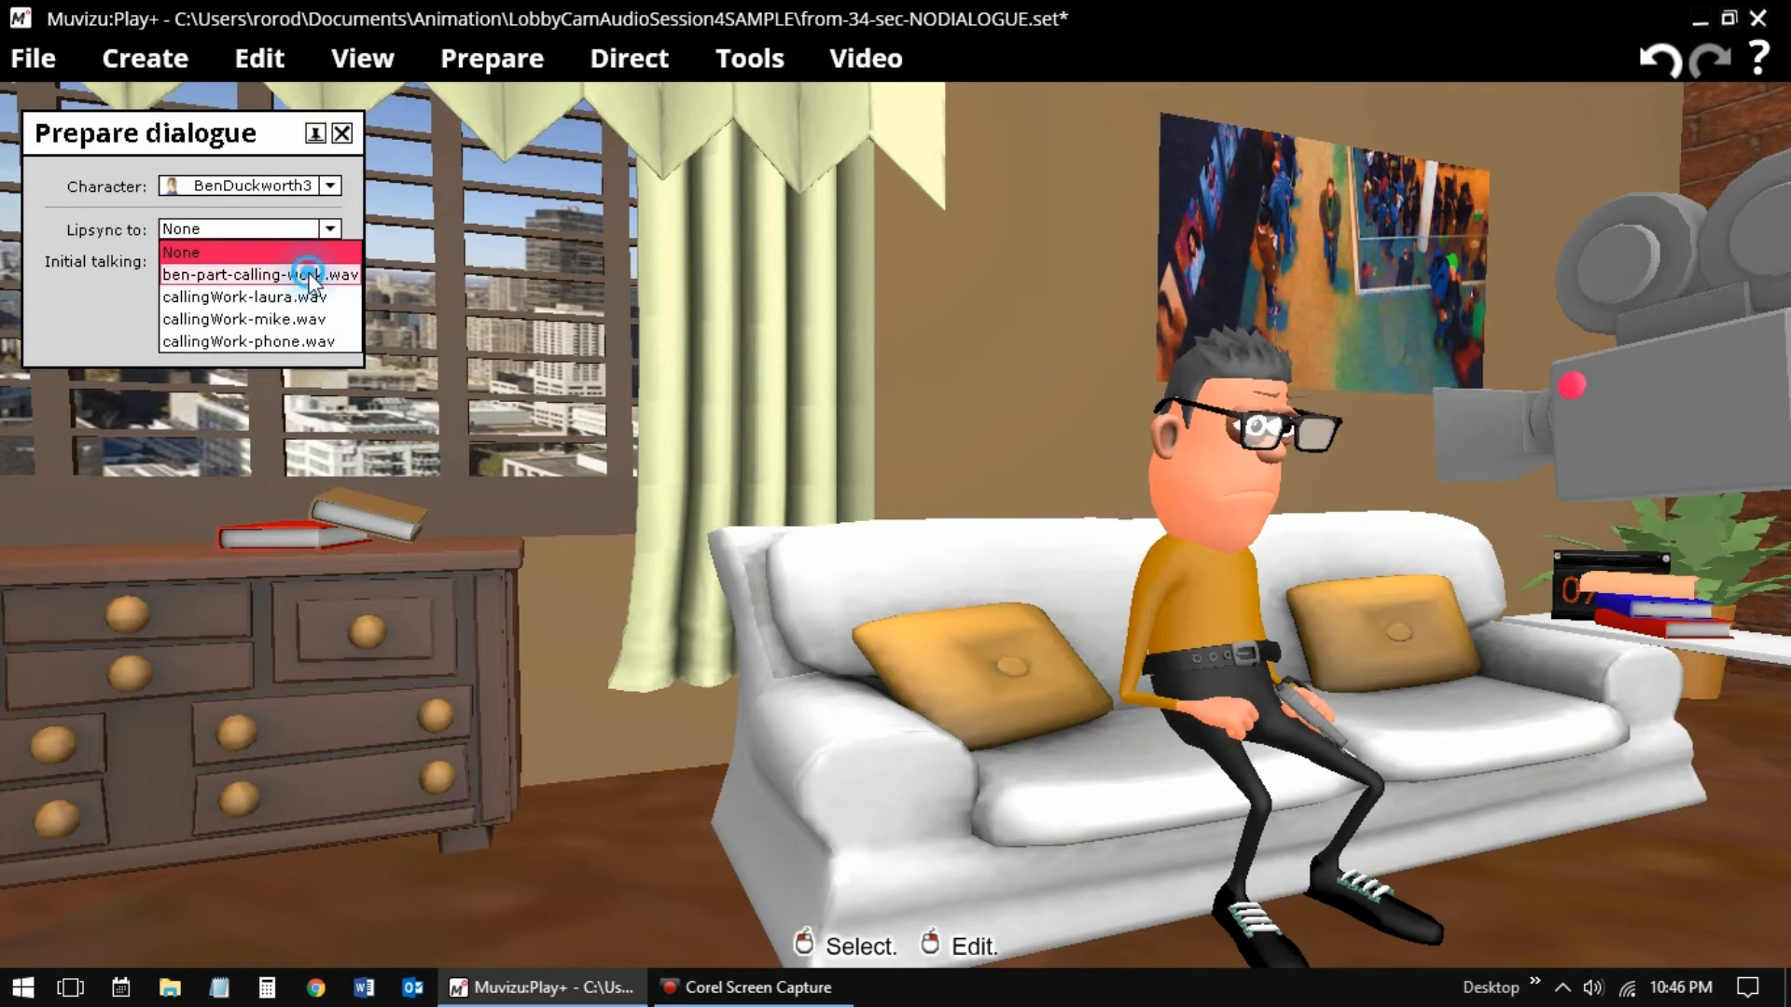
click(307, 274)
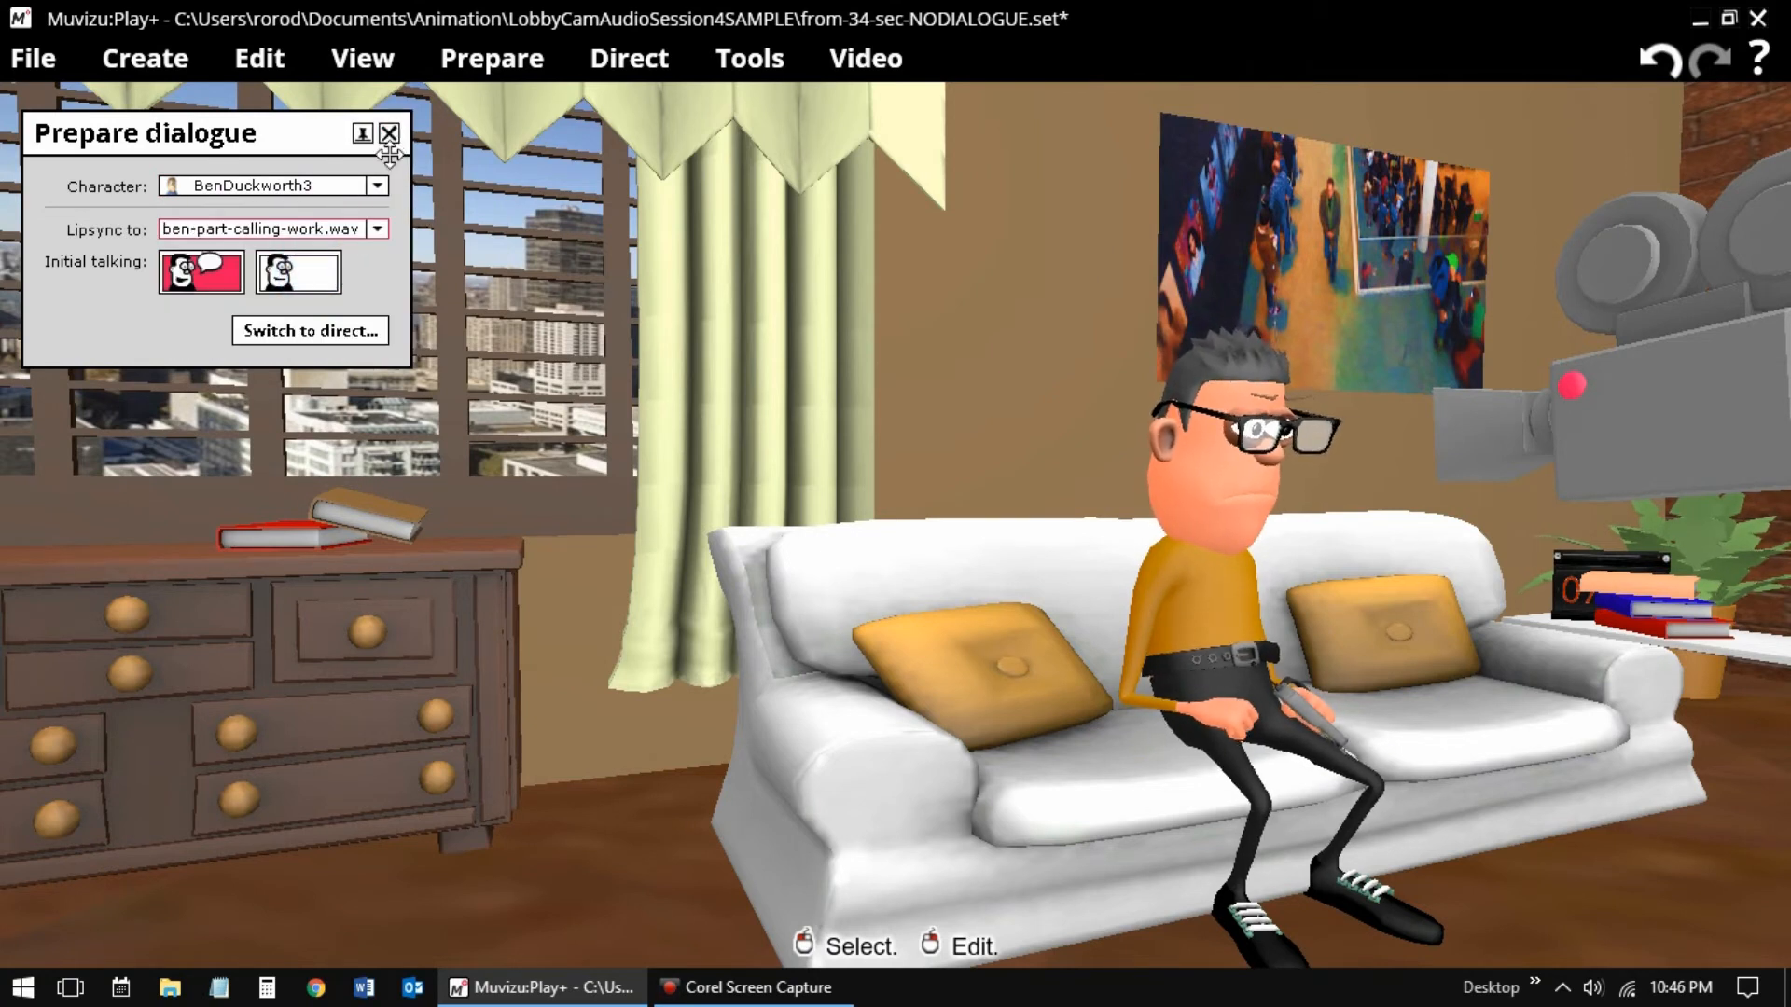
Lipsync the character Charles to callingWork-mike.wav.
click(379, 186)
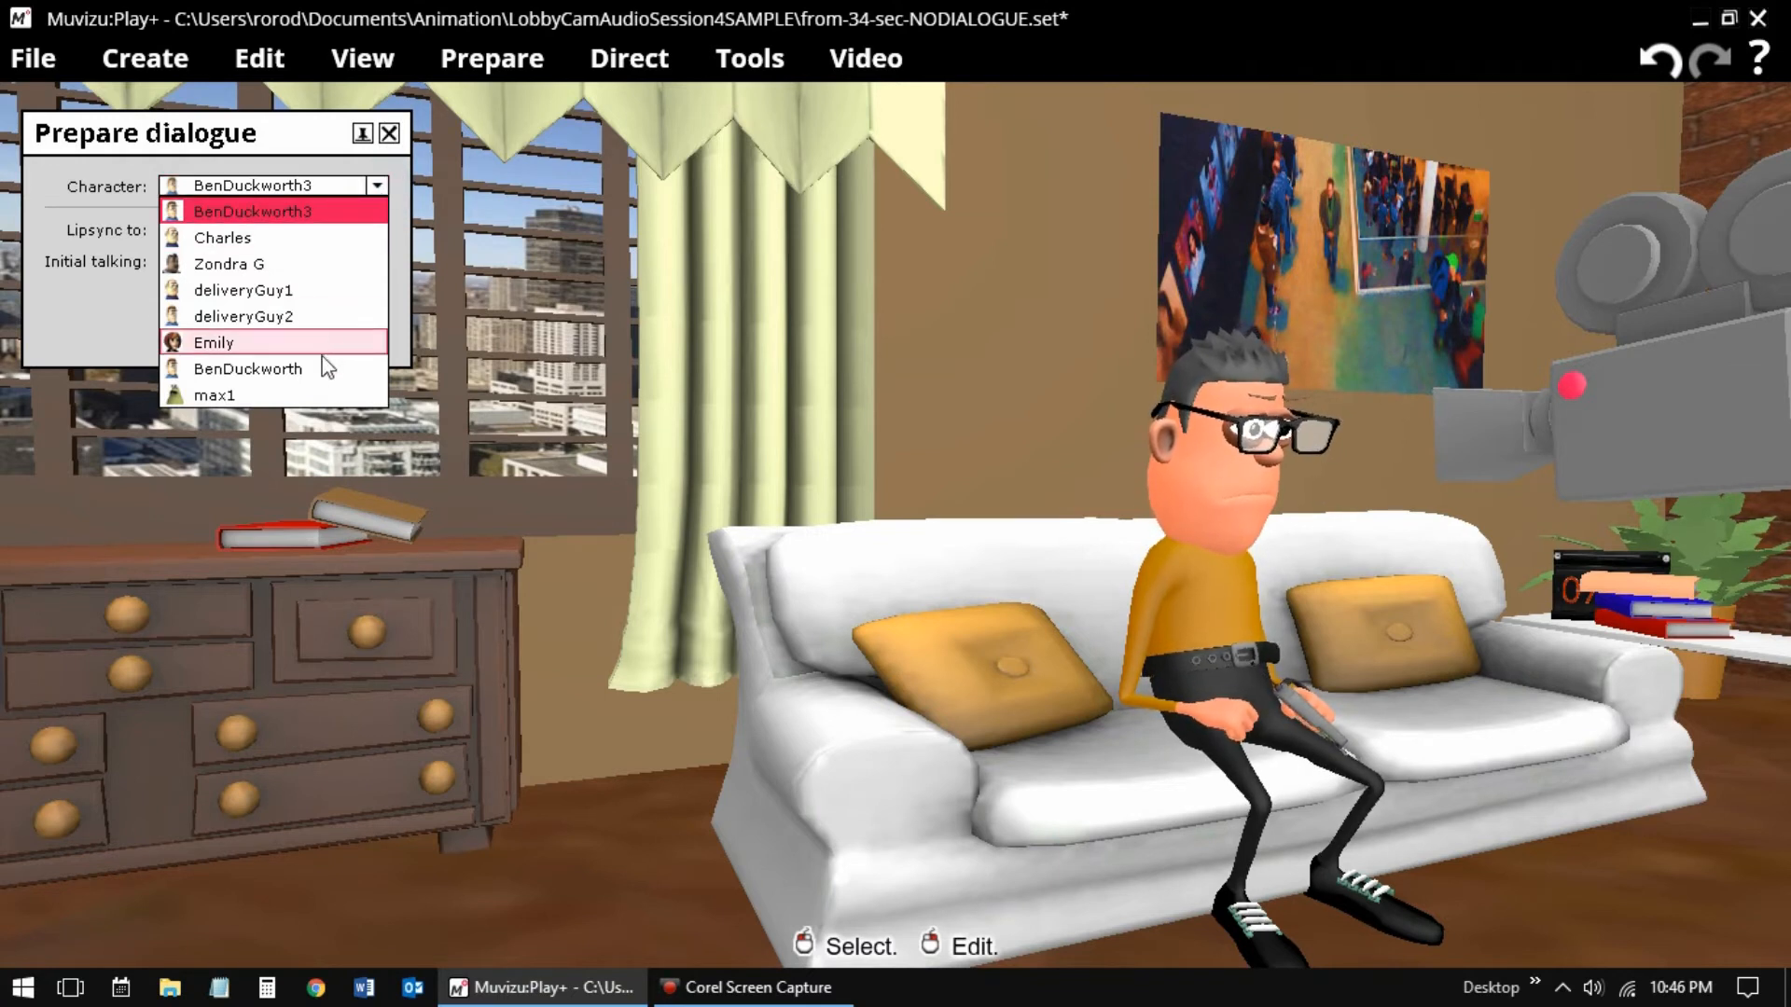
click(264, 241)
click(326, 228)
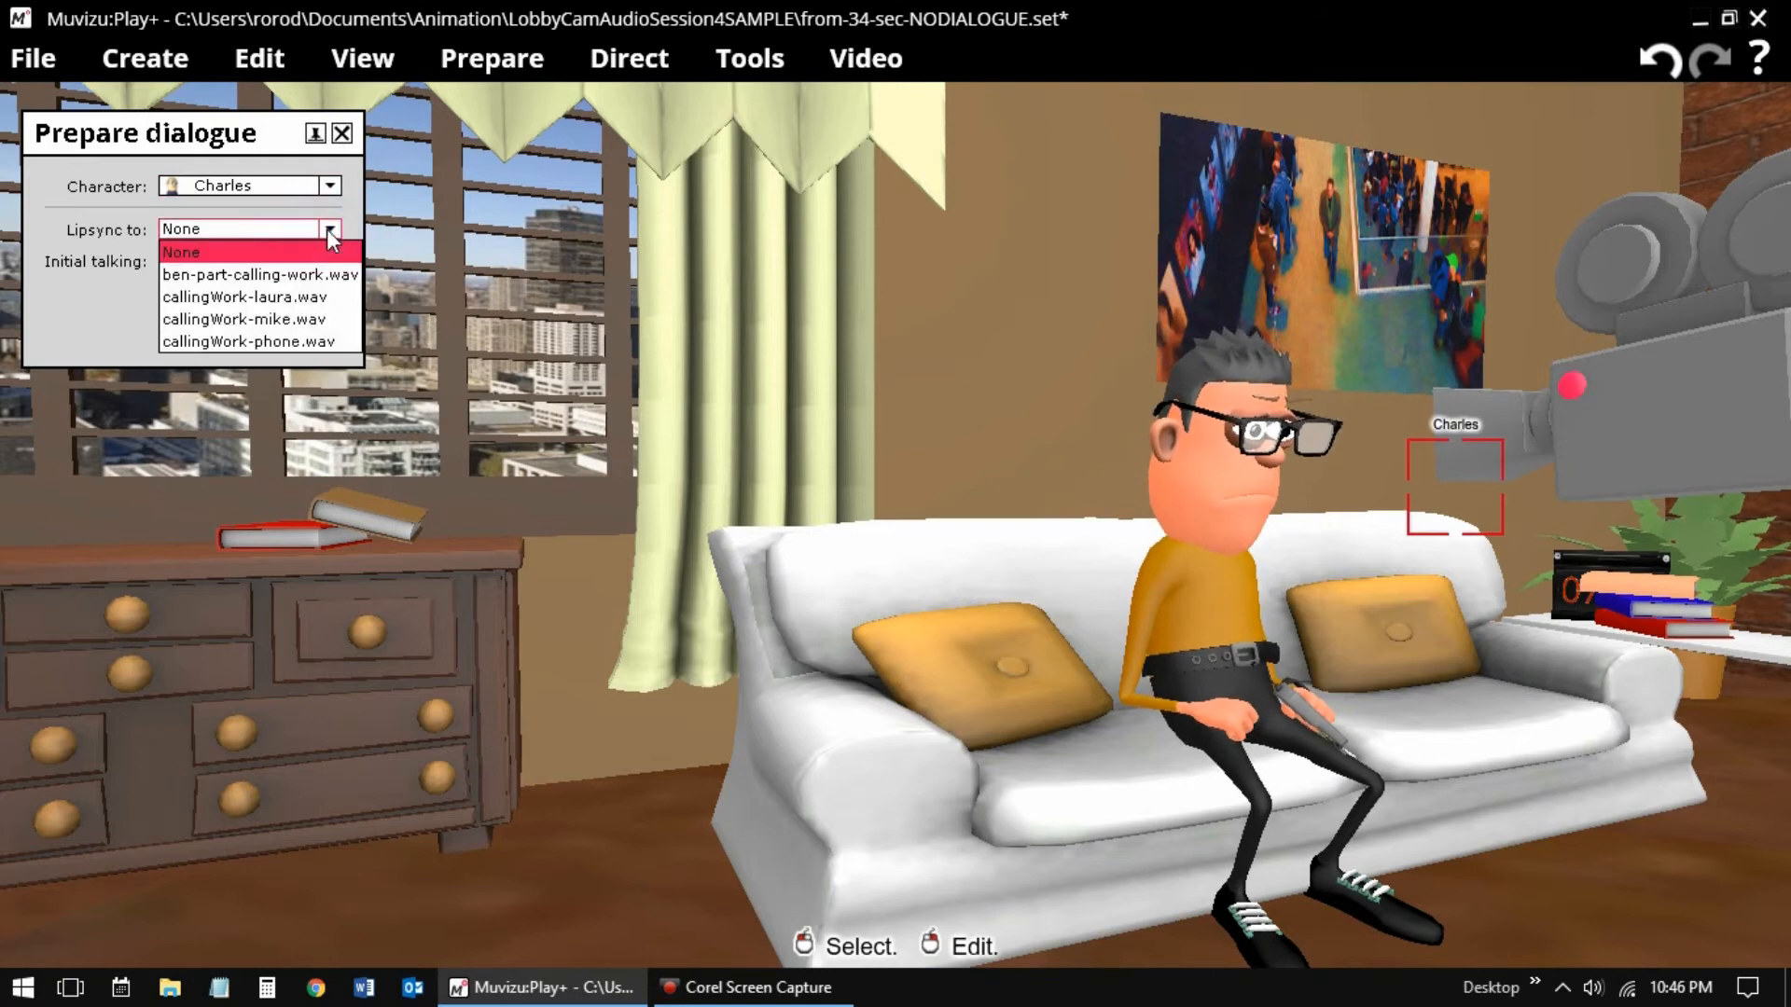
click(323, 319)
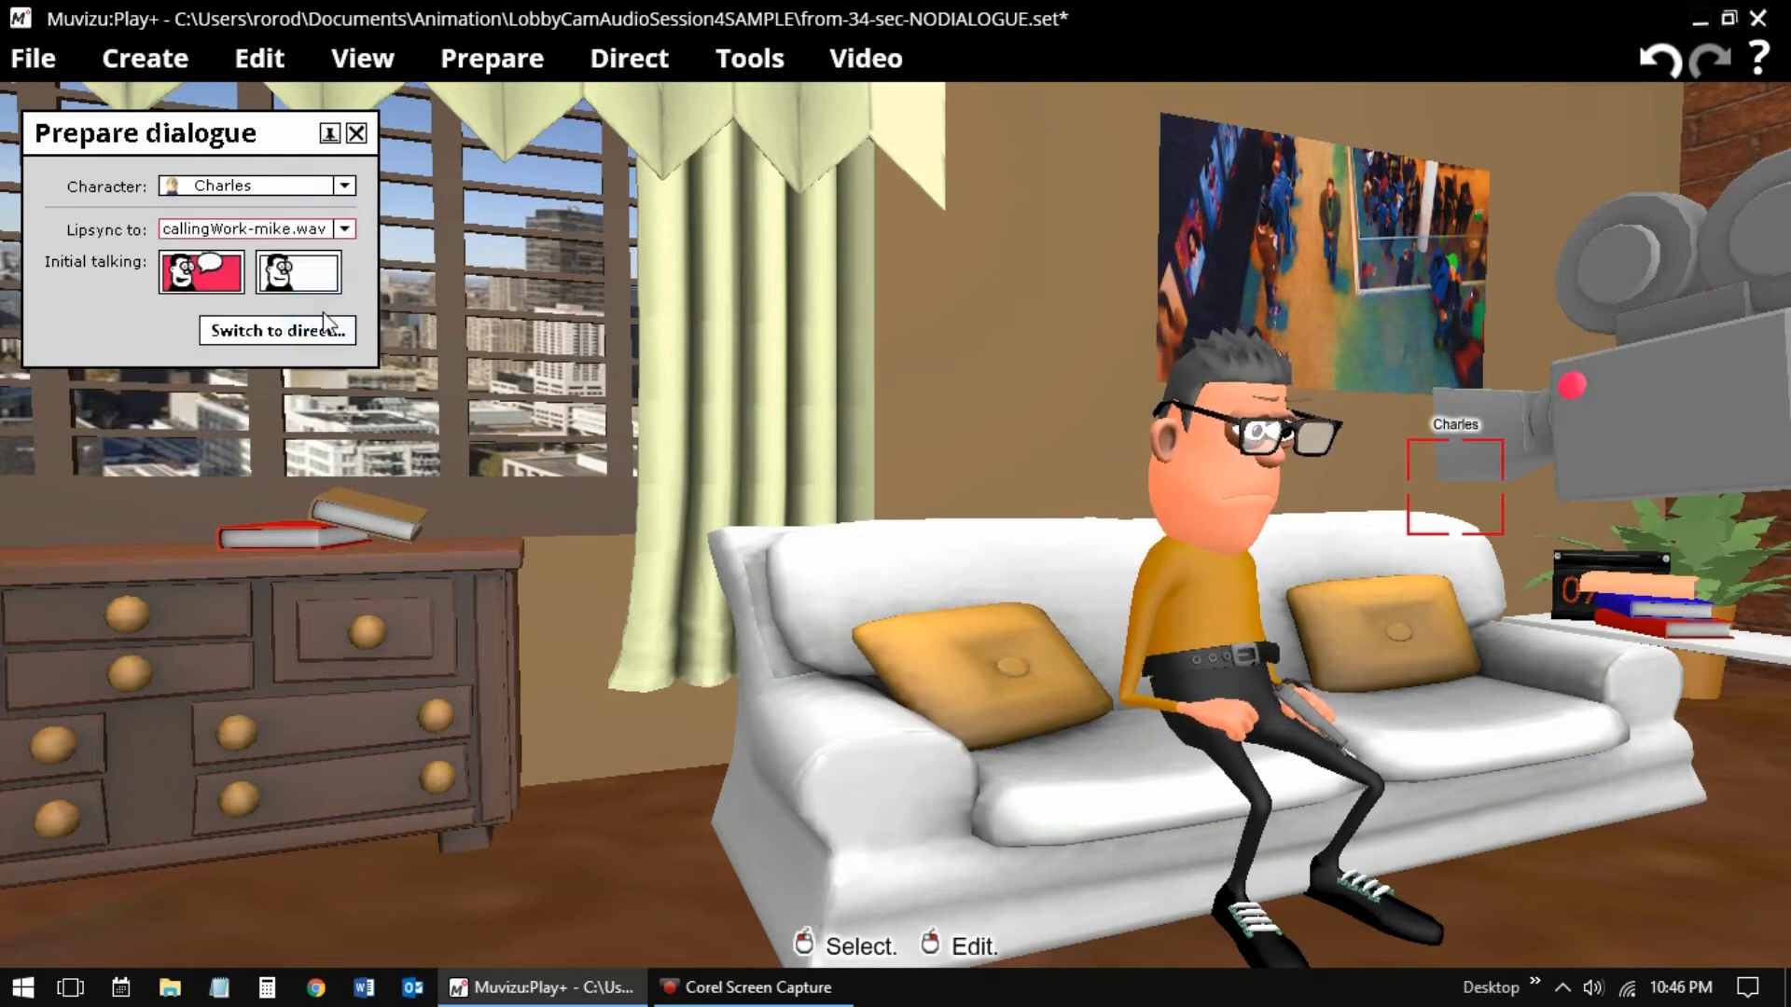
Lipsync the character Zondra G to callingWork-laura.wav and close the dialogue preparation window.
click(345, 187)
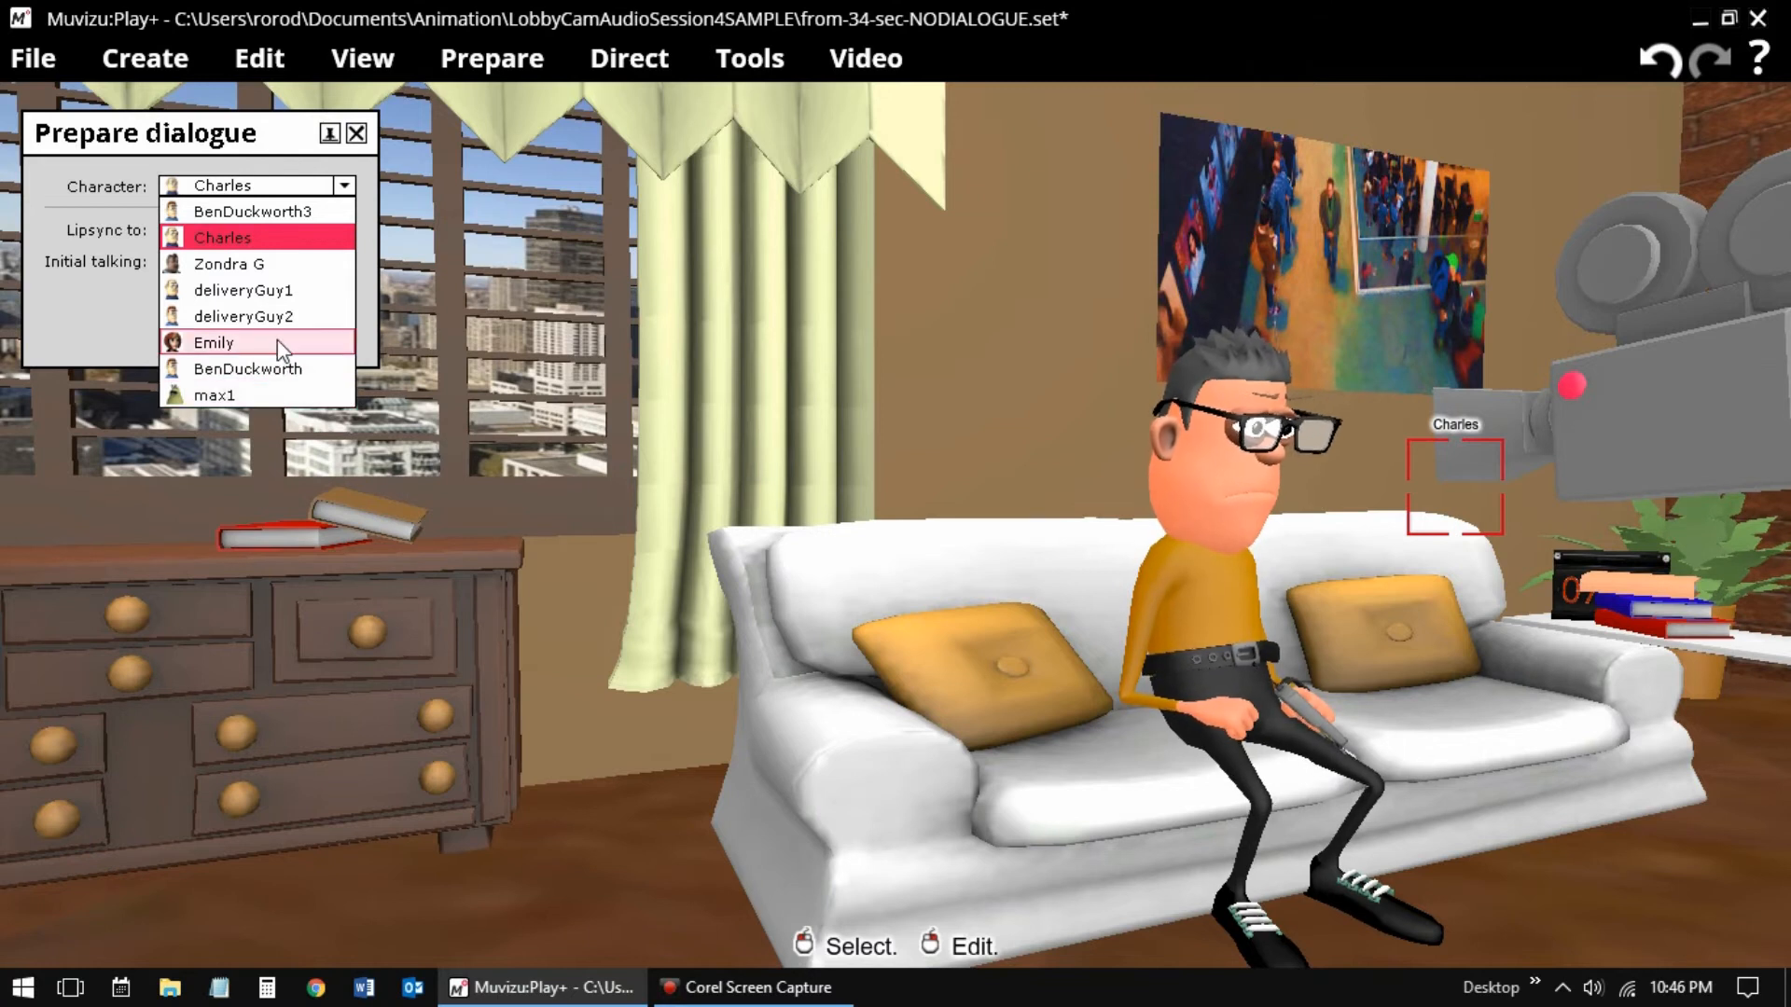
click(282, 269)
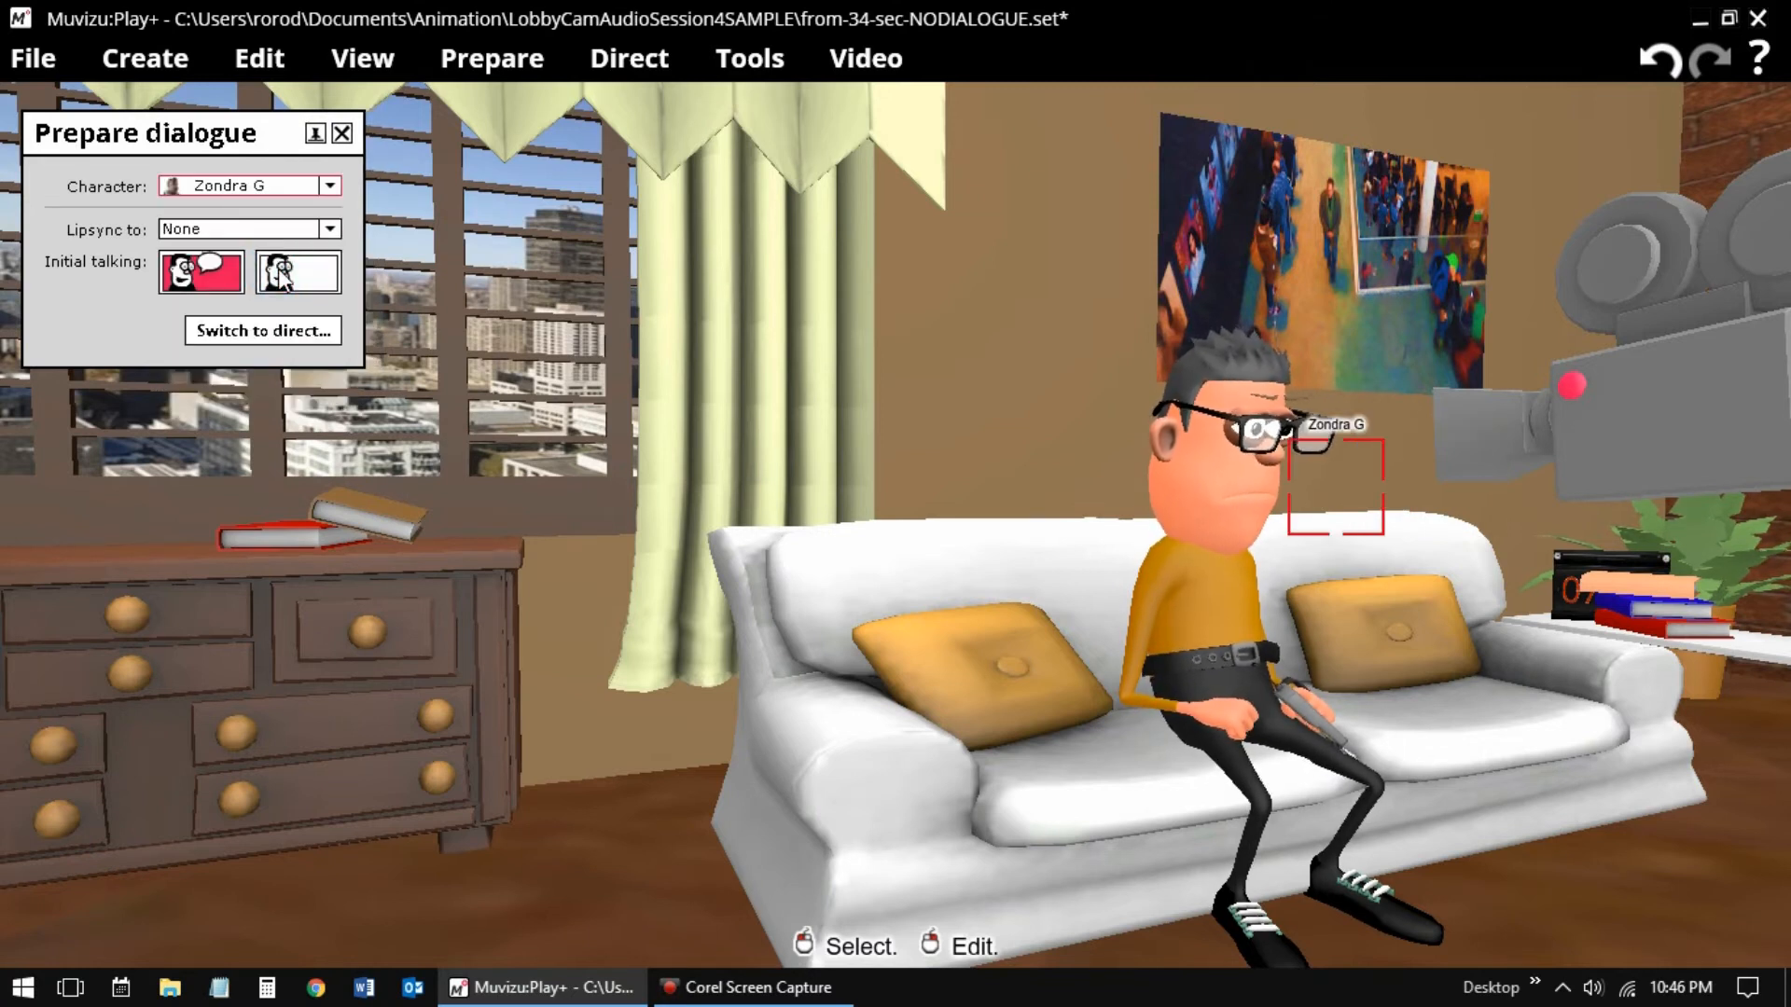
click(330, 229)
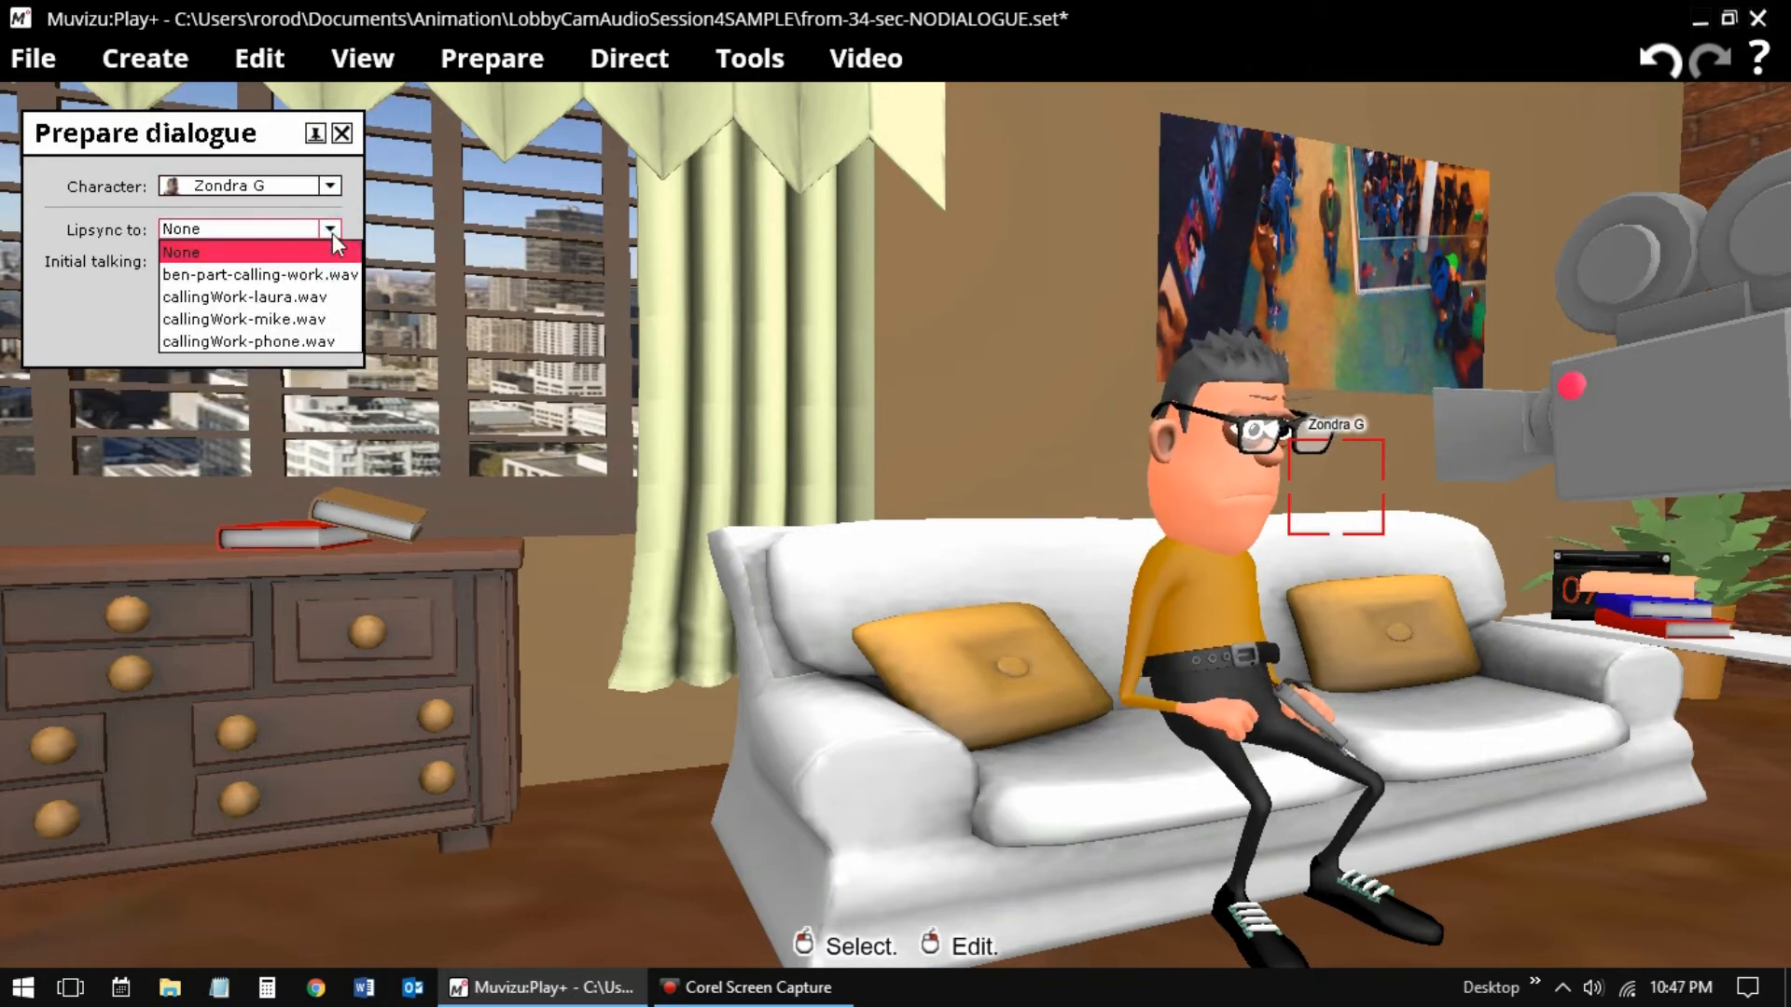
click(320, 301)
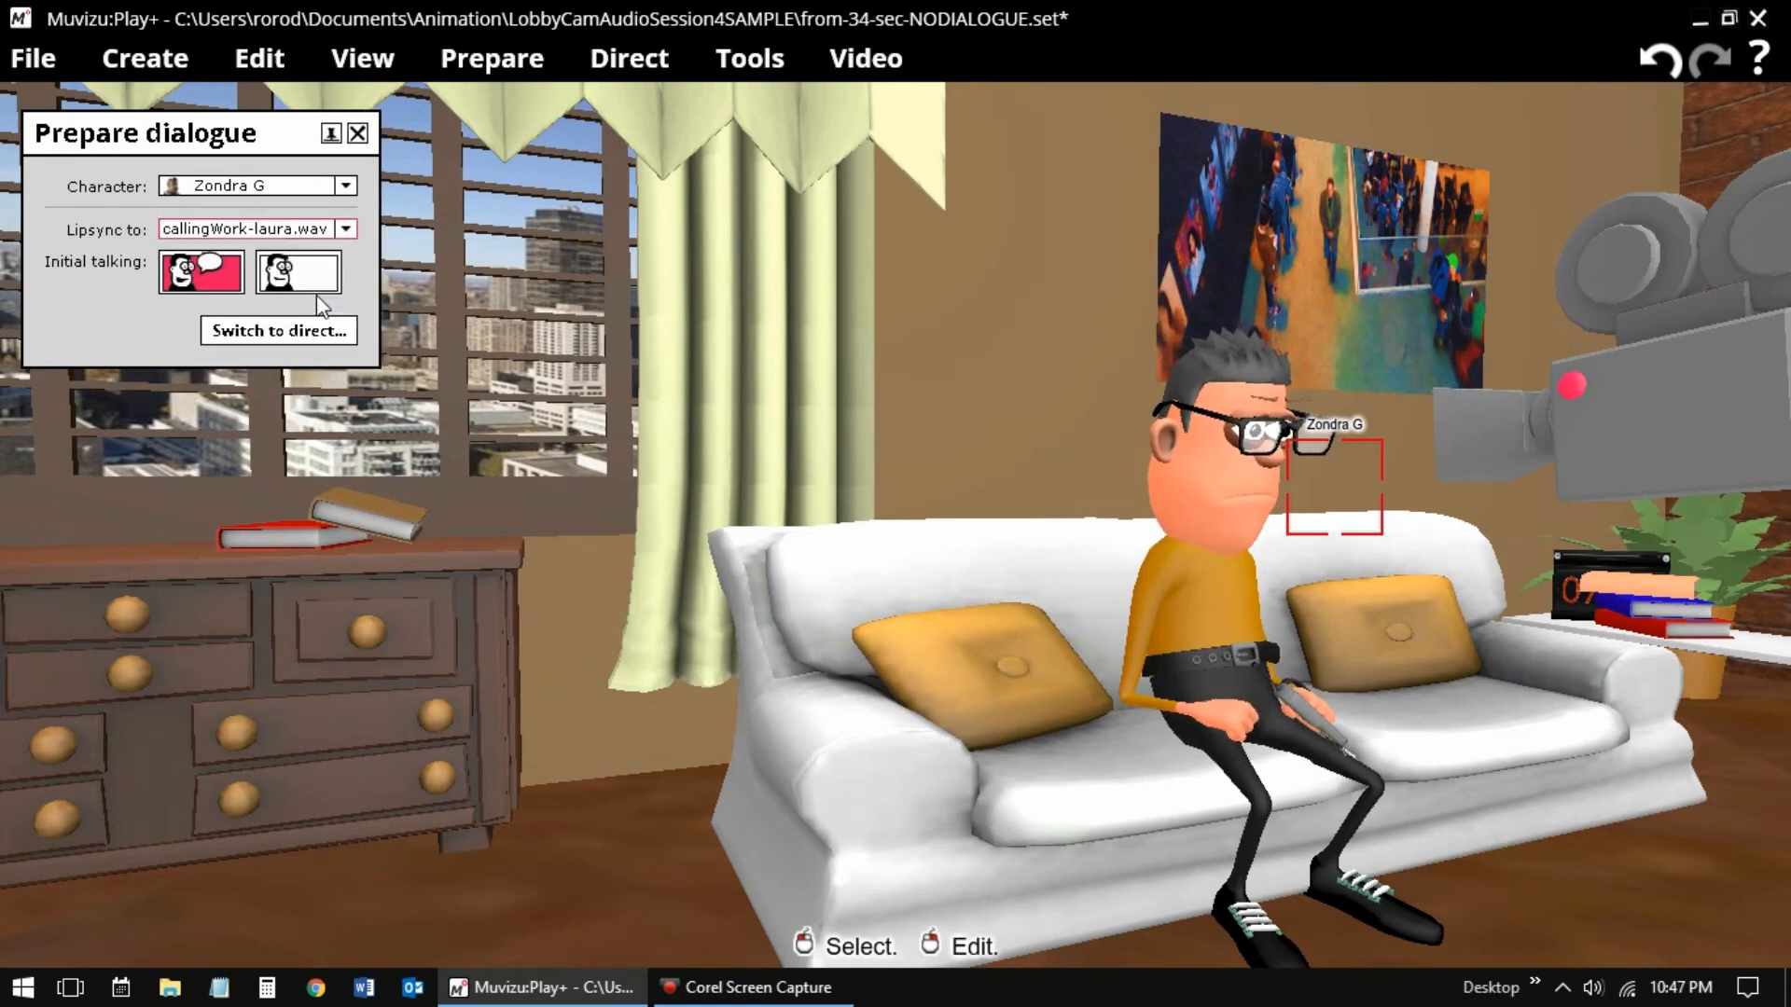
click(345, 187)
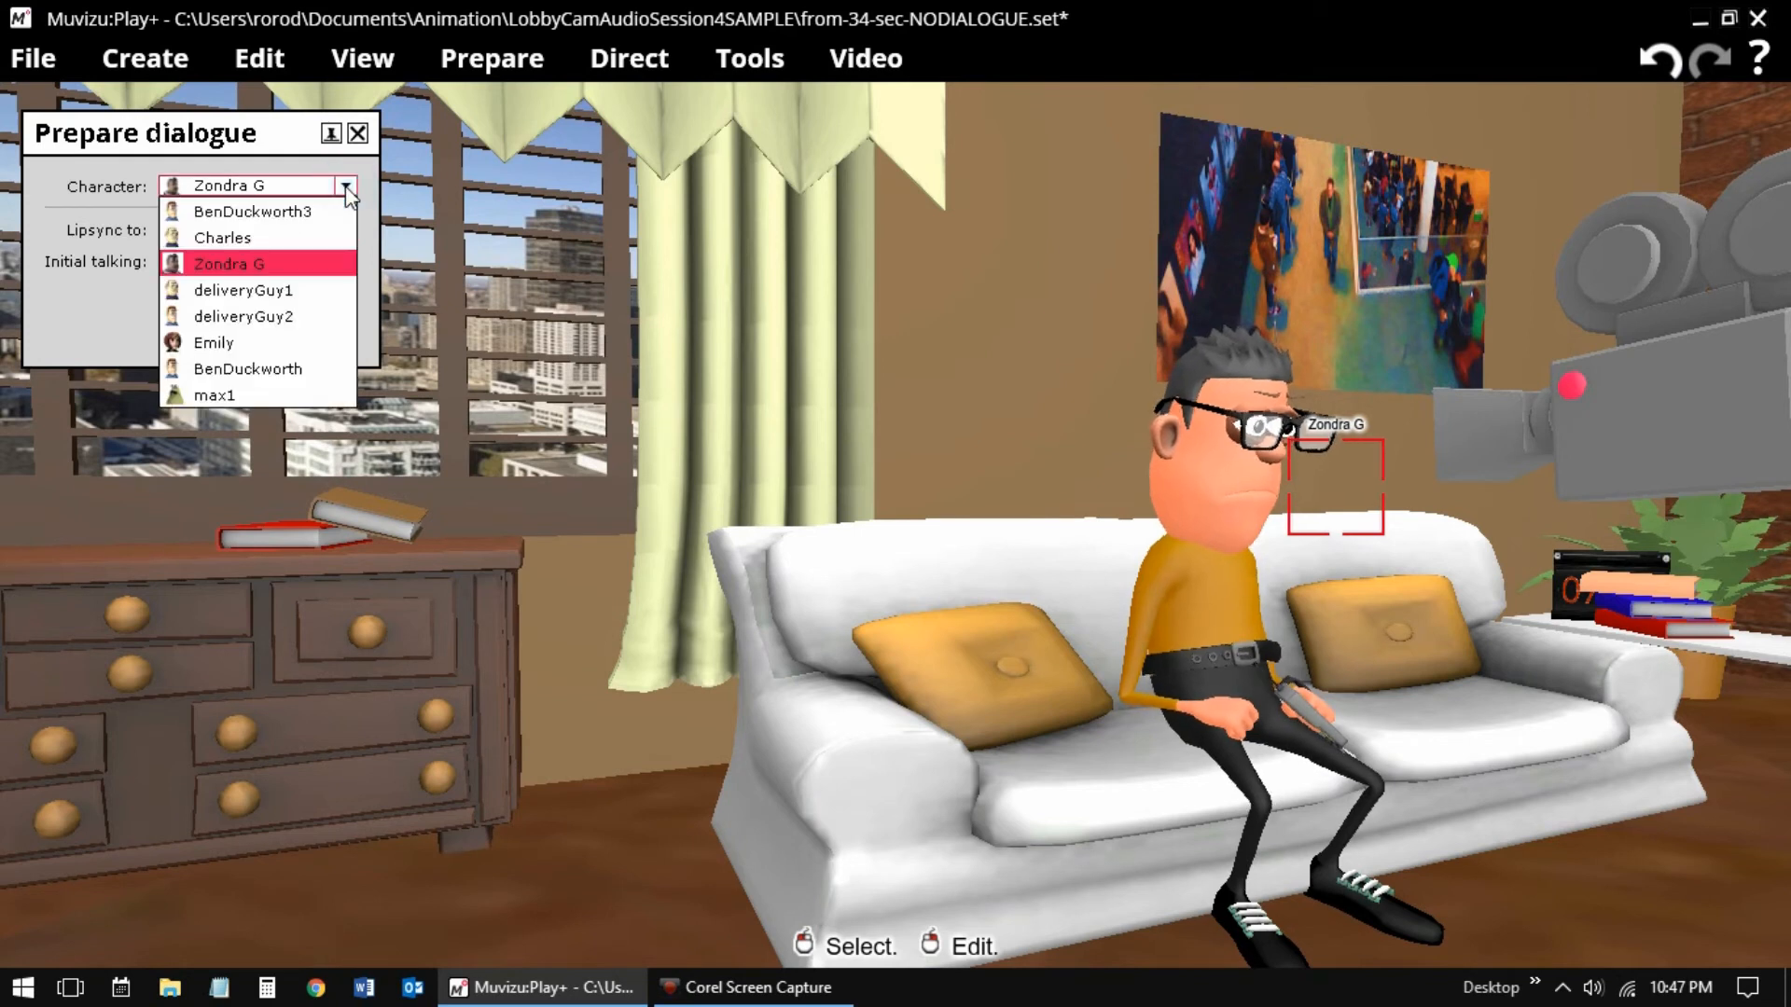
click(56, 182)
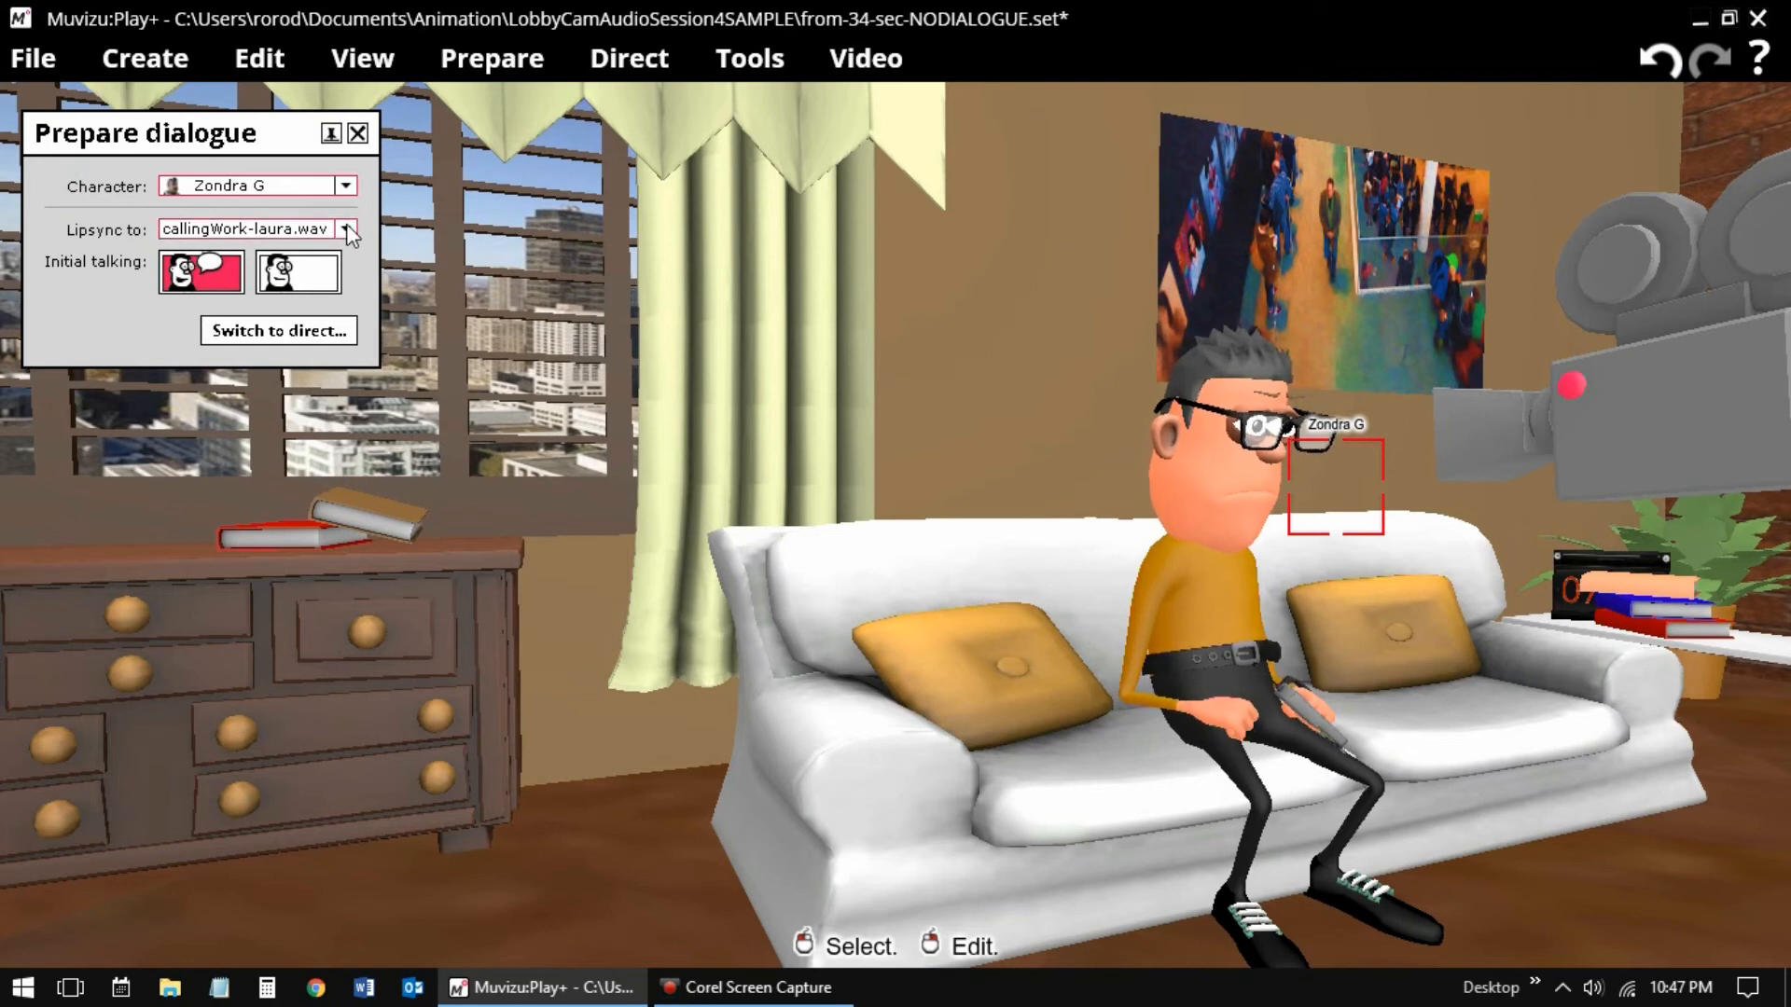
click(359, 133)
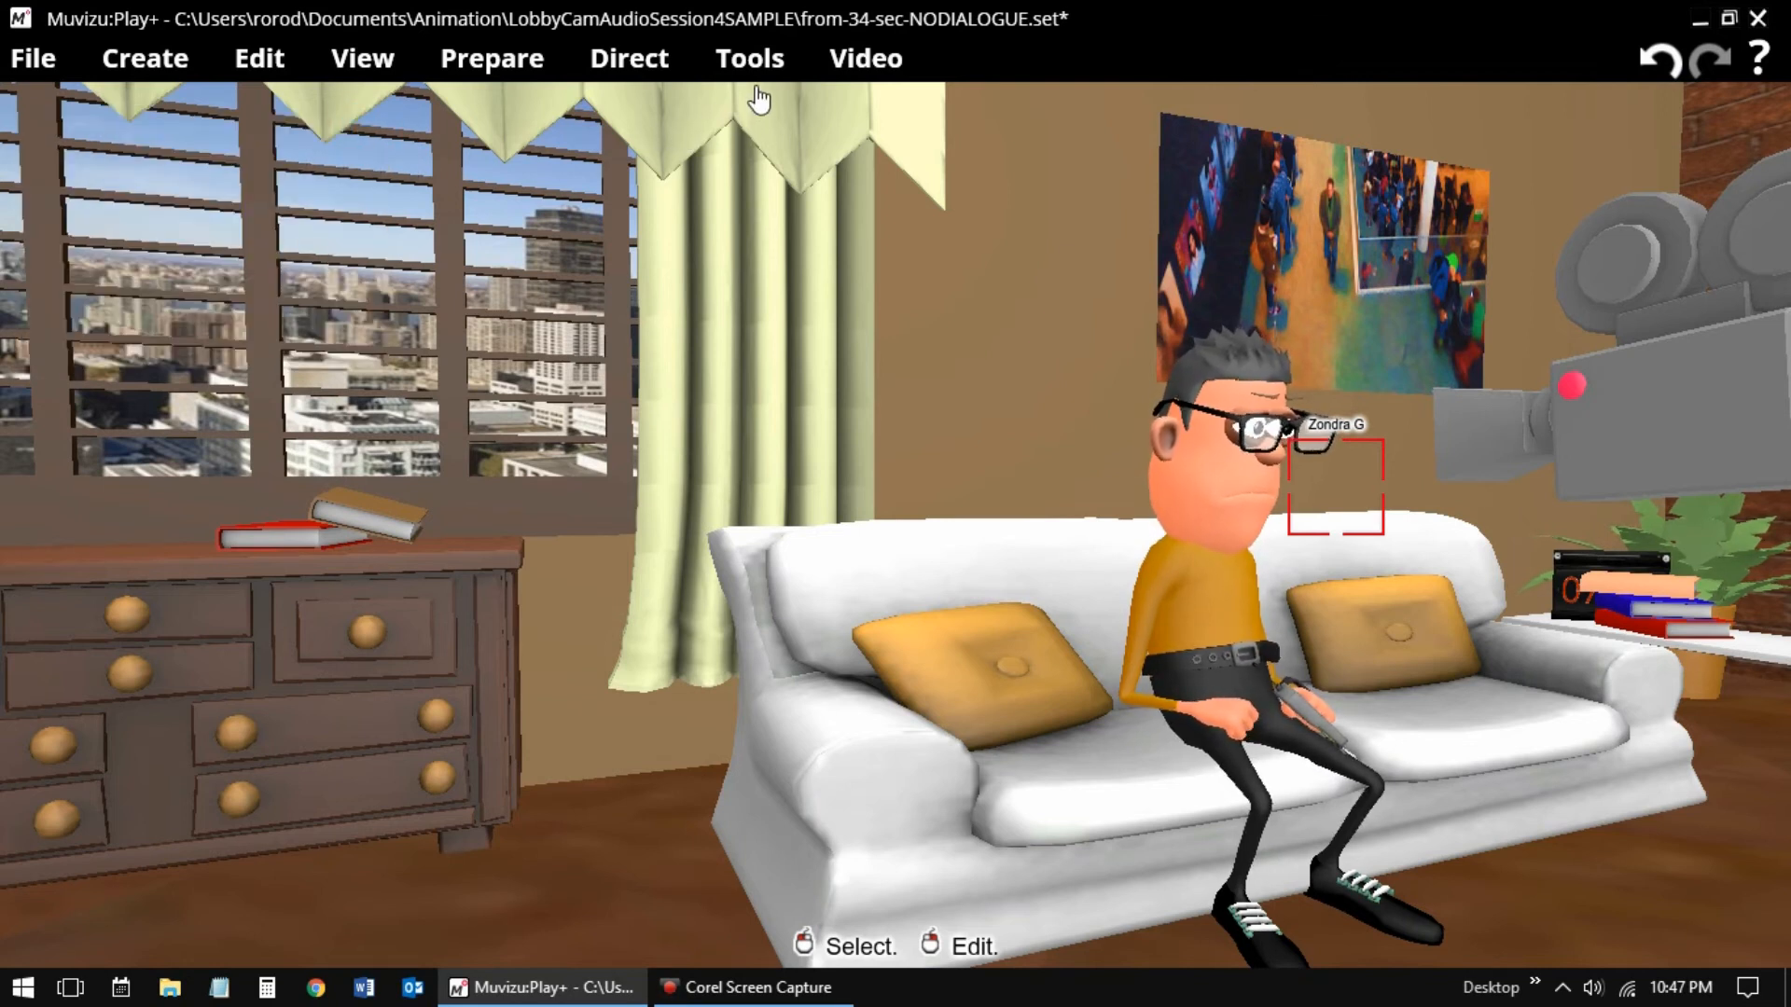
Open the timeline and examine how the four separate audio tracks line up along the scene.
click(717, 58)
click(724, 104)
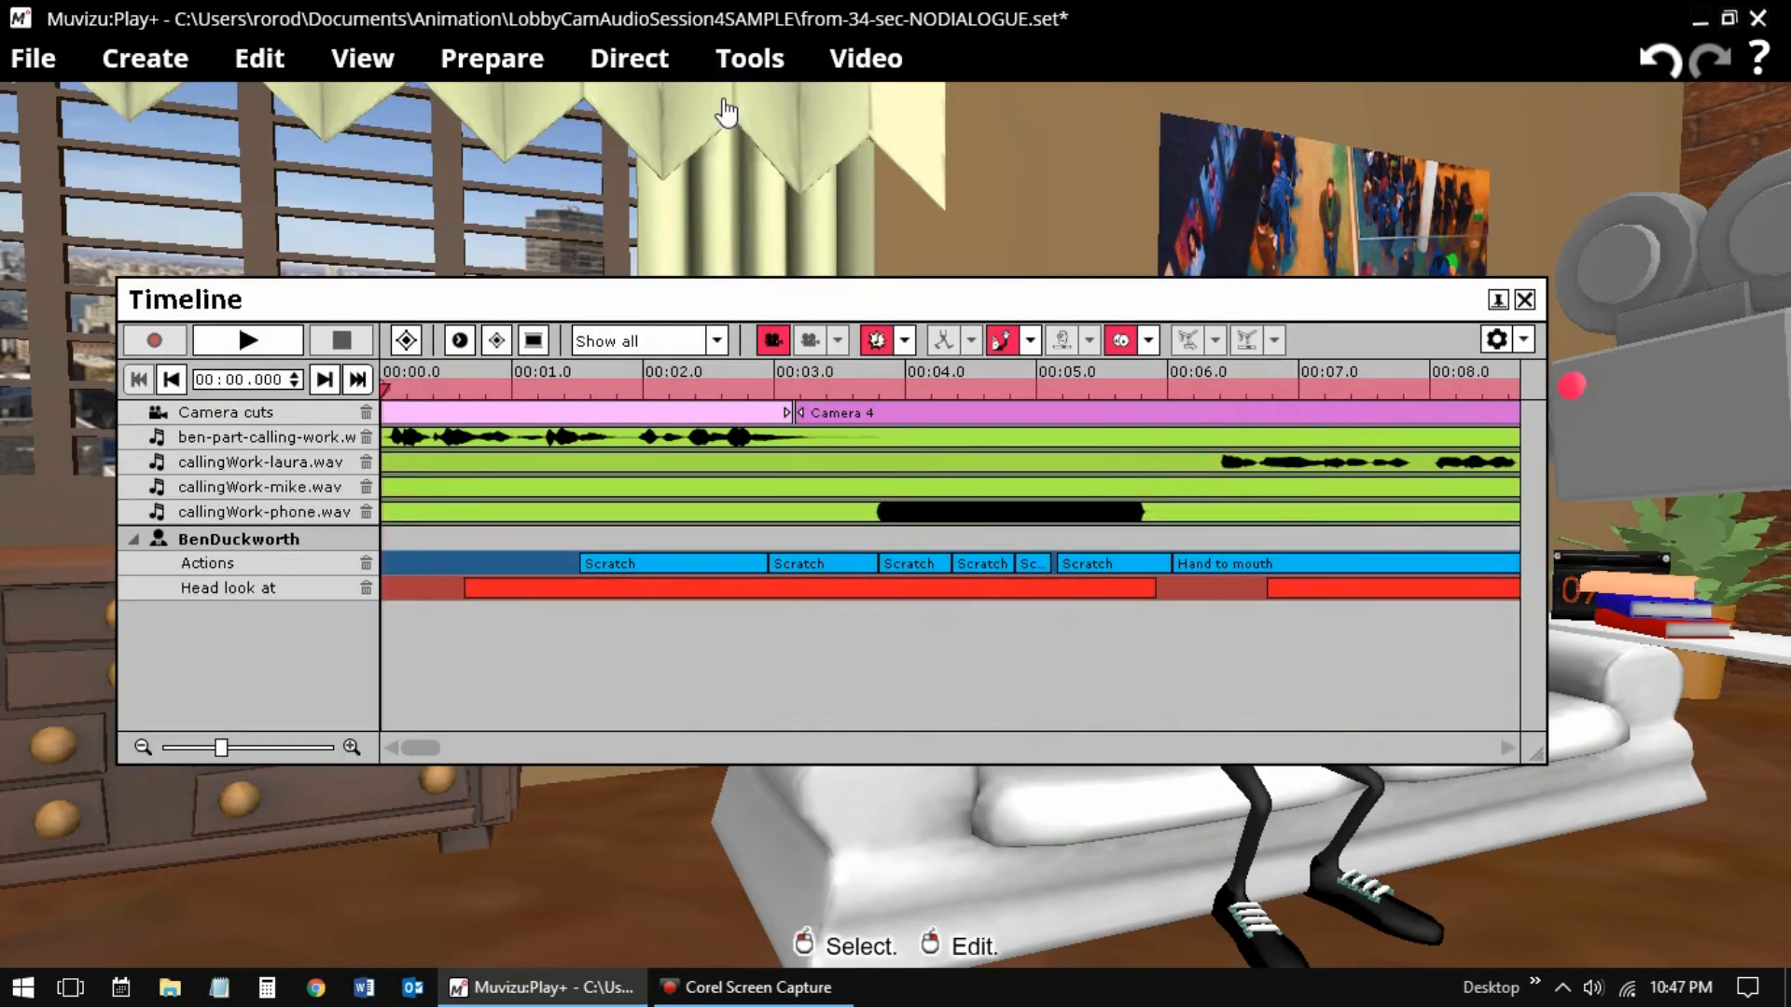
drag(733, 297, 715, 258)
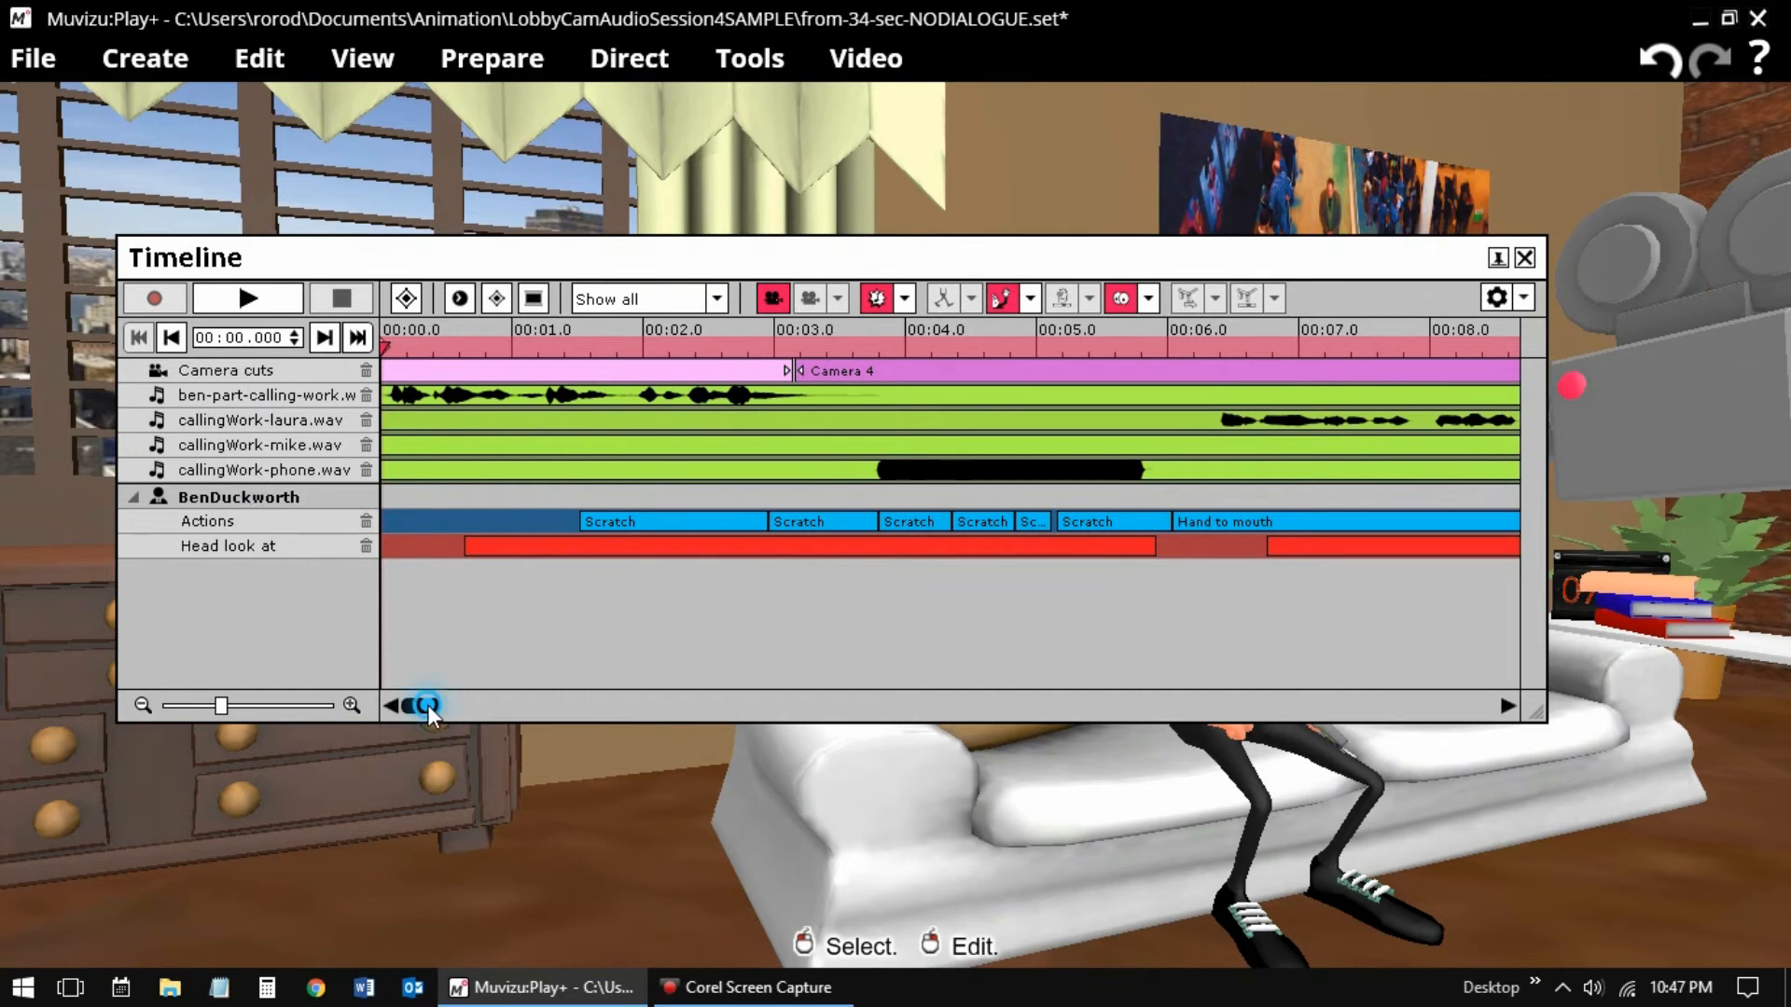
drag(429, 709, 406, 712)
drag(416, 707, 419, 707)
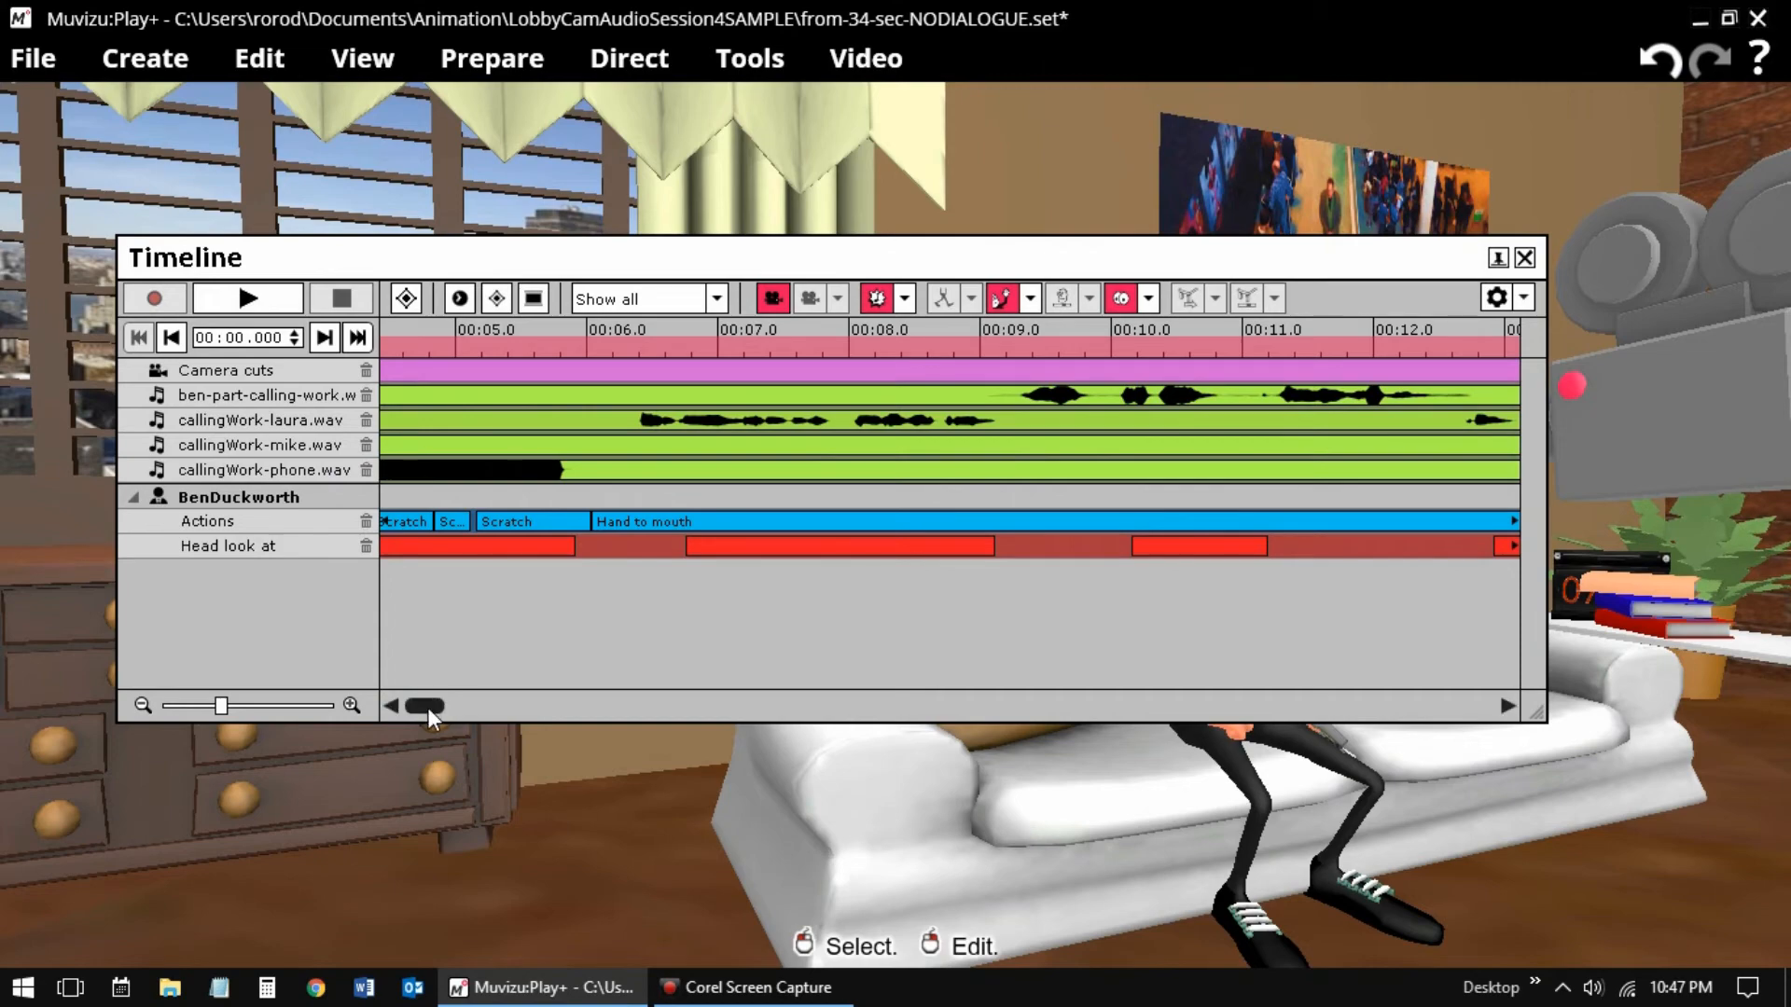
drag(427, 707, 455, 709)
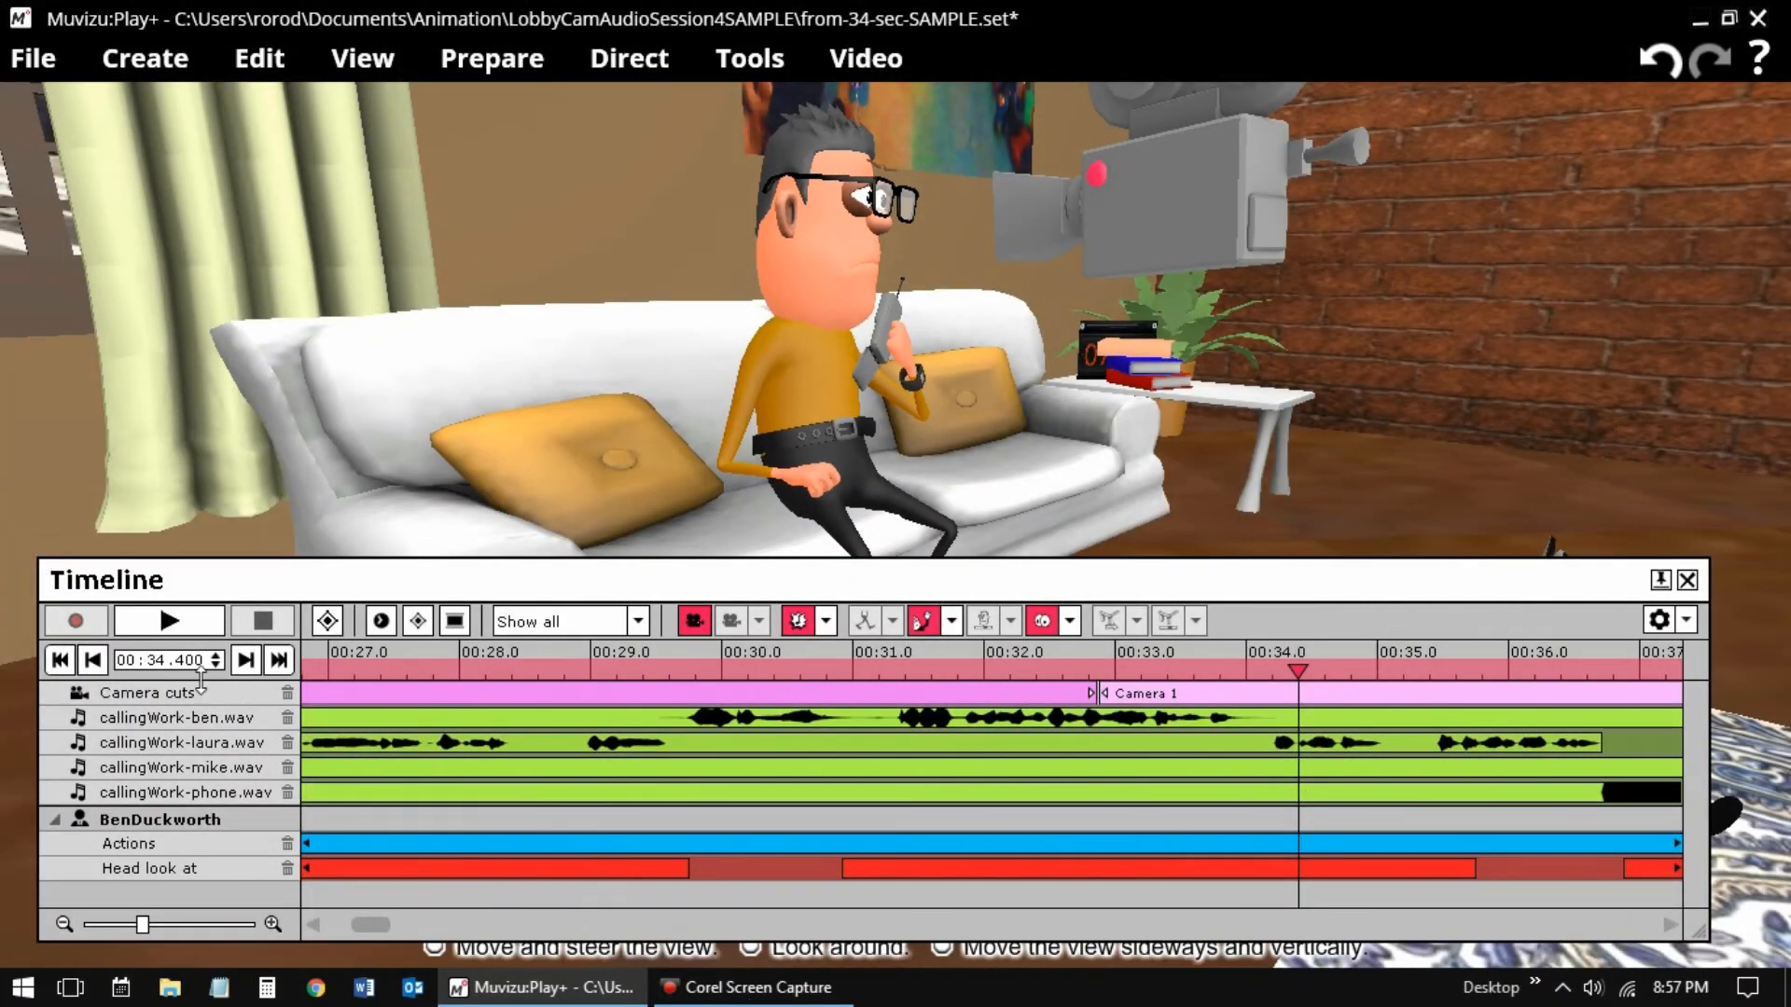
Play the from-34-sec-SAMPLE set's timeline from 00:34.400.
click(167, 627)
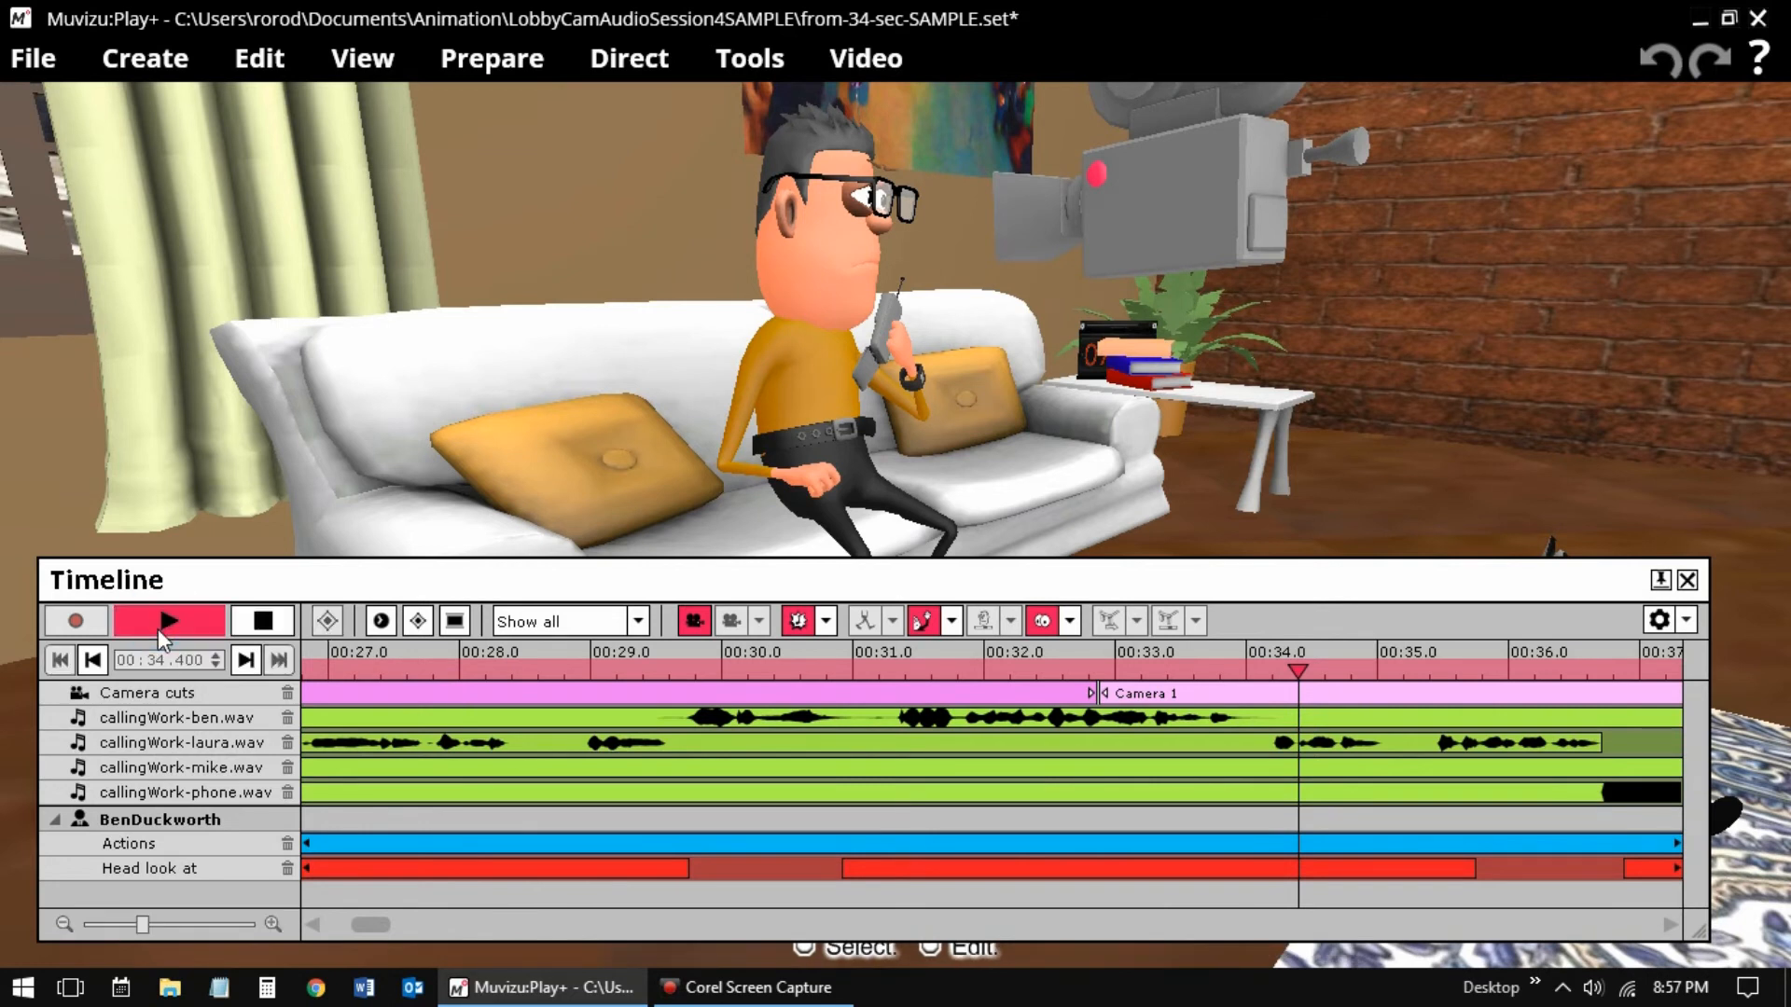